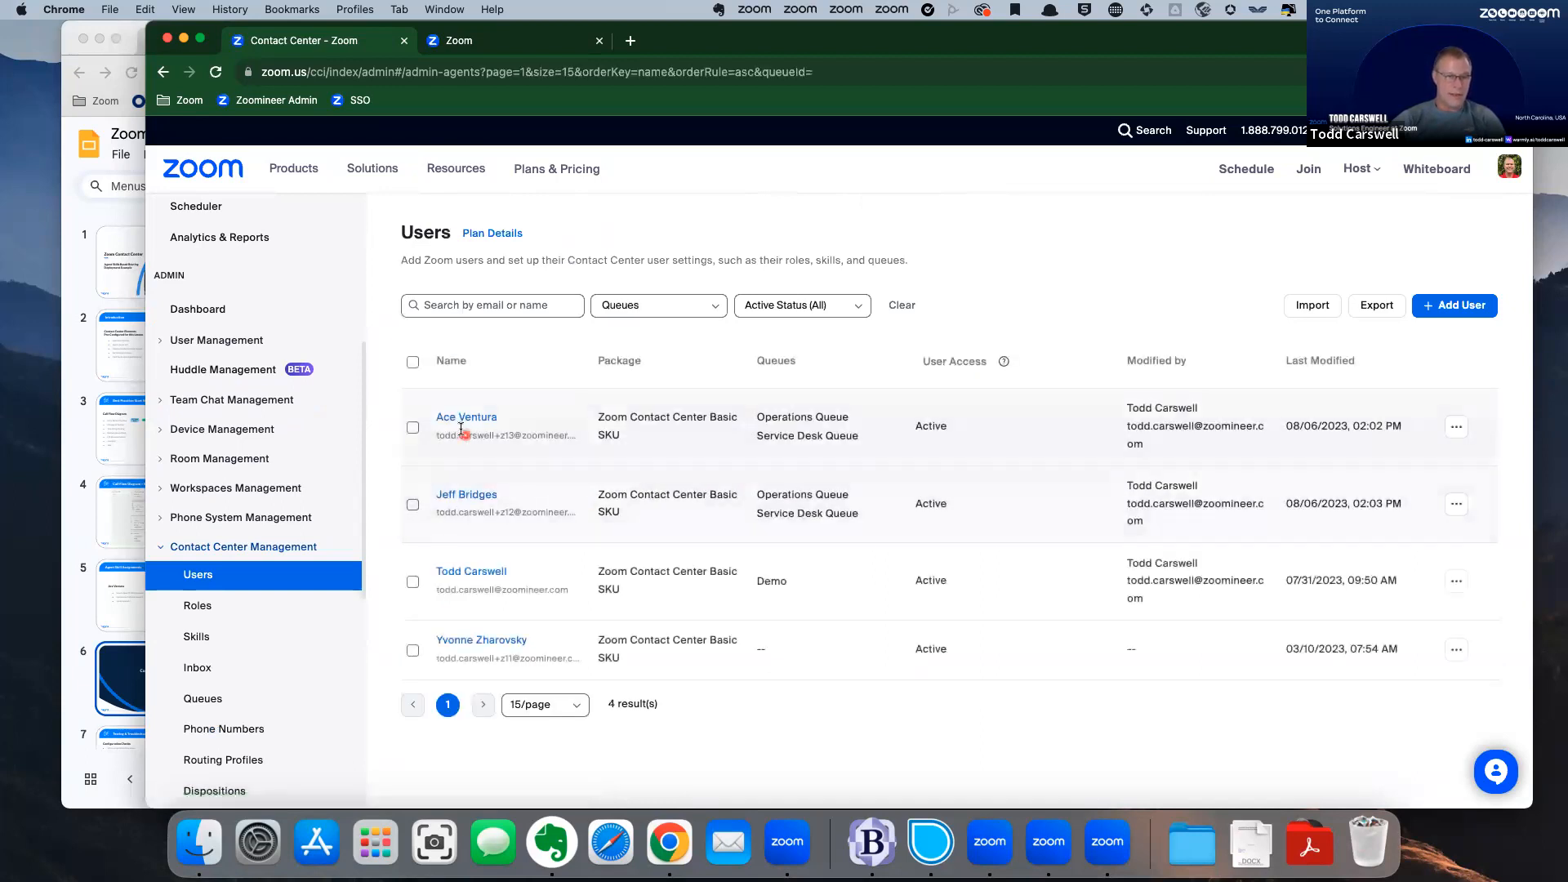
# Examine the first listed contact center user's queue, skill and channel settings, and return to the user list.
pyautogui.click(465, 417)
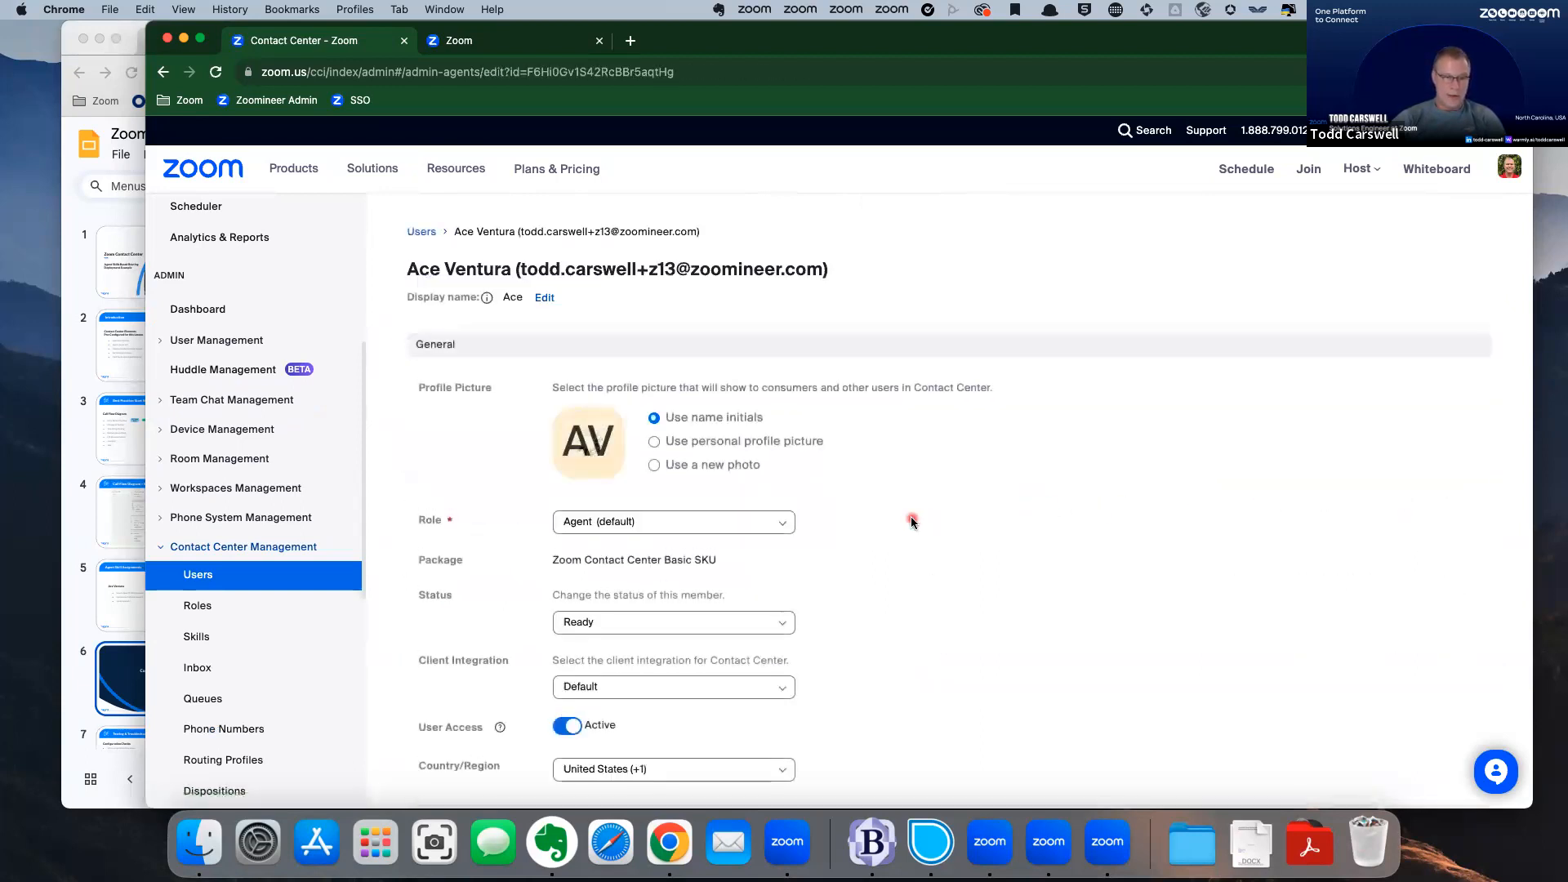
pyautogui.scroll(-5, 913, 523)
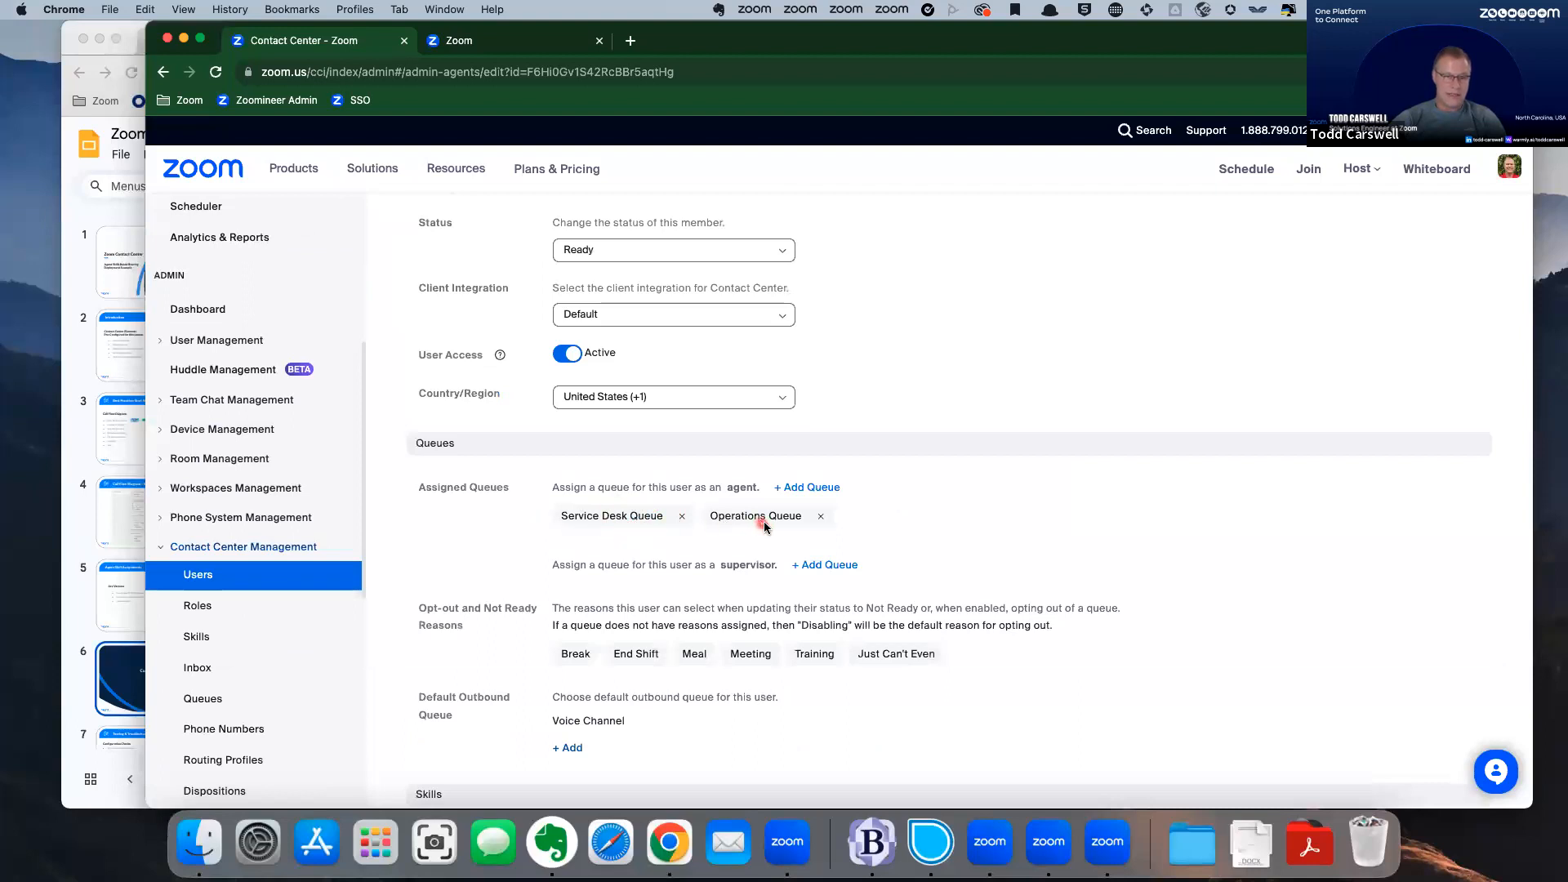
pyautogui.scroll(-6, 915, 535)
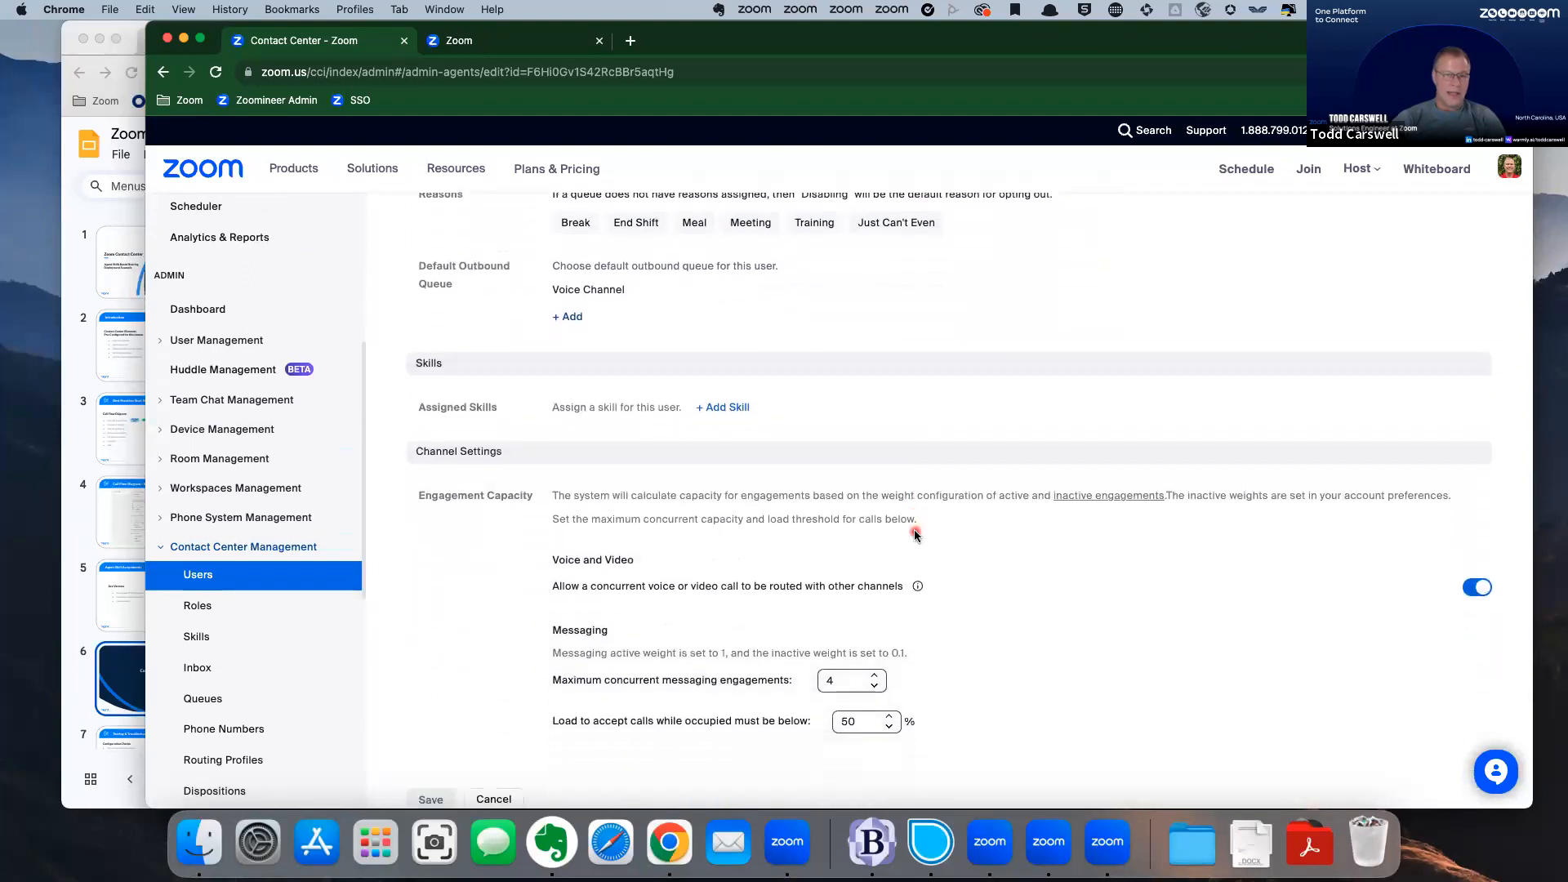
pyautogui.scroll(10, 915, 535)
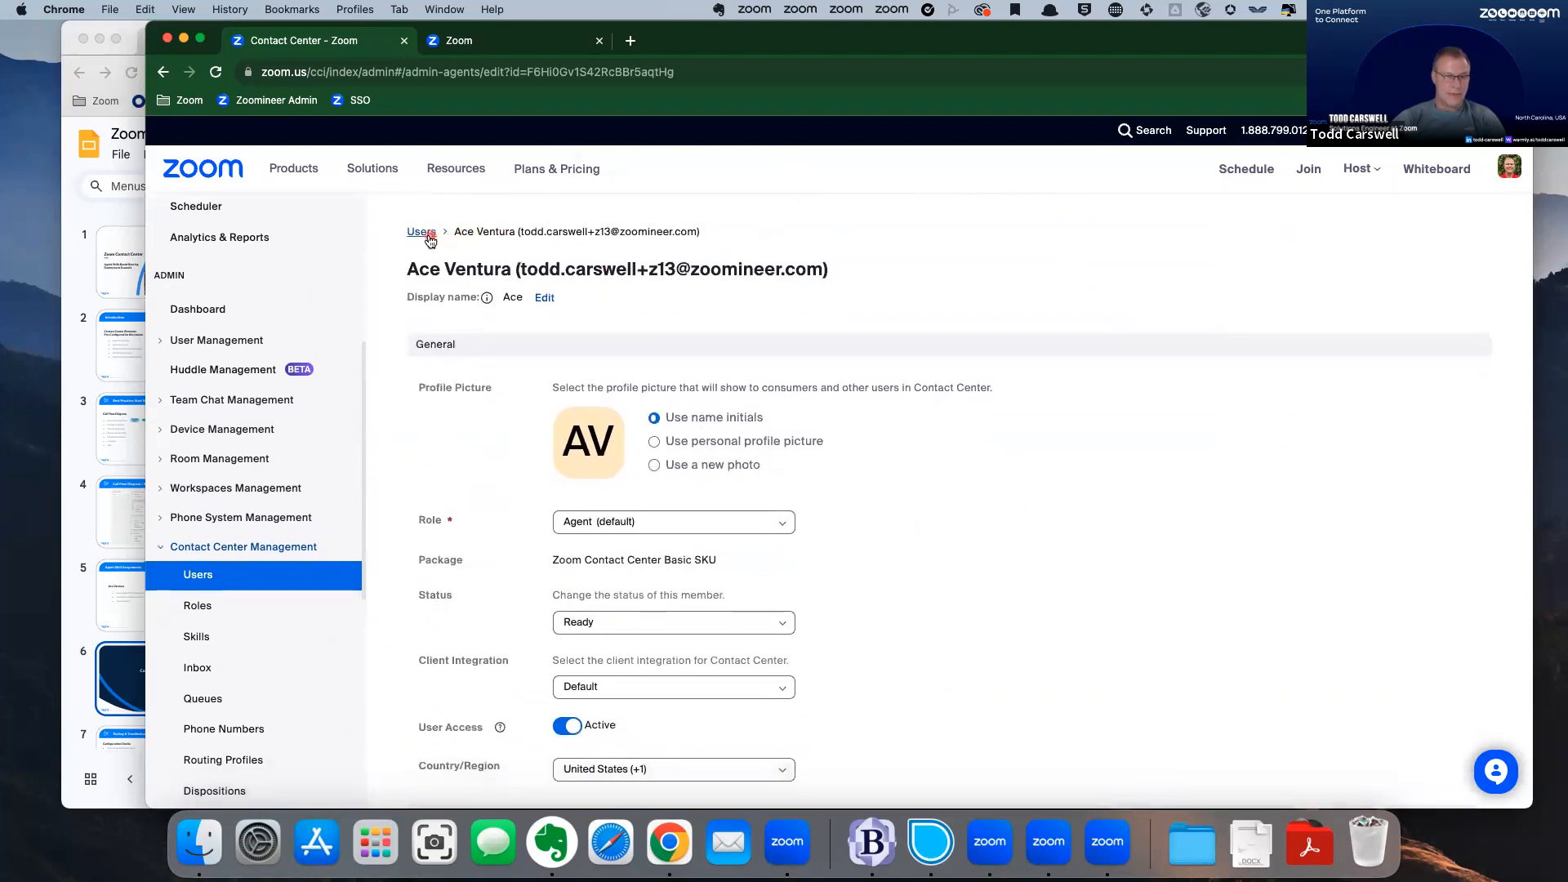
pyautogui.click(425, 235)
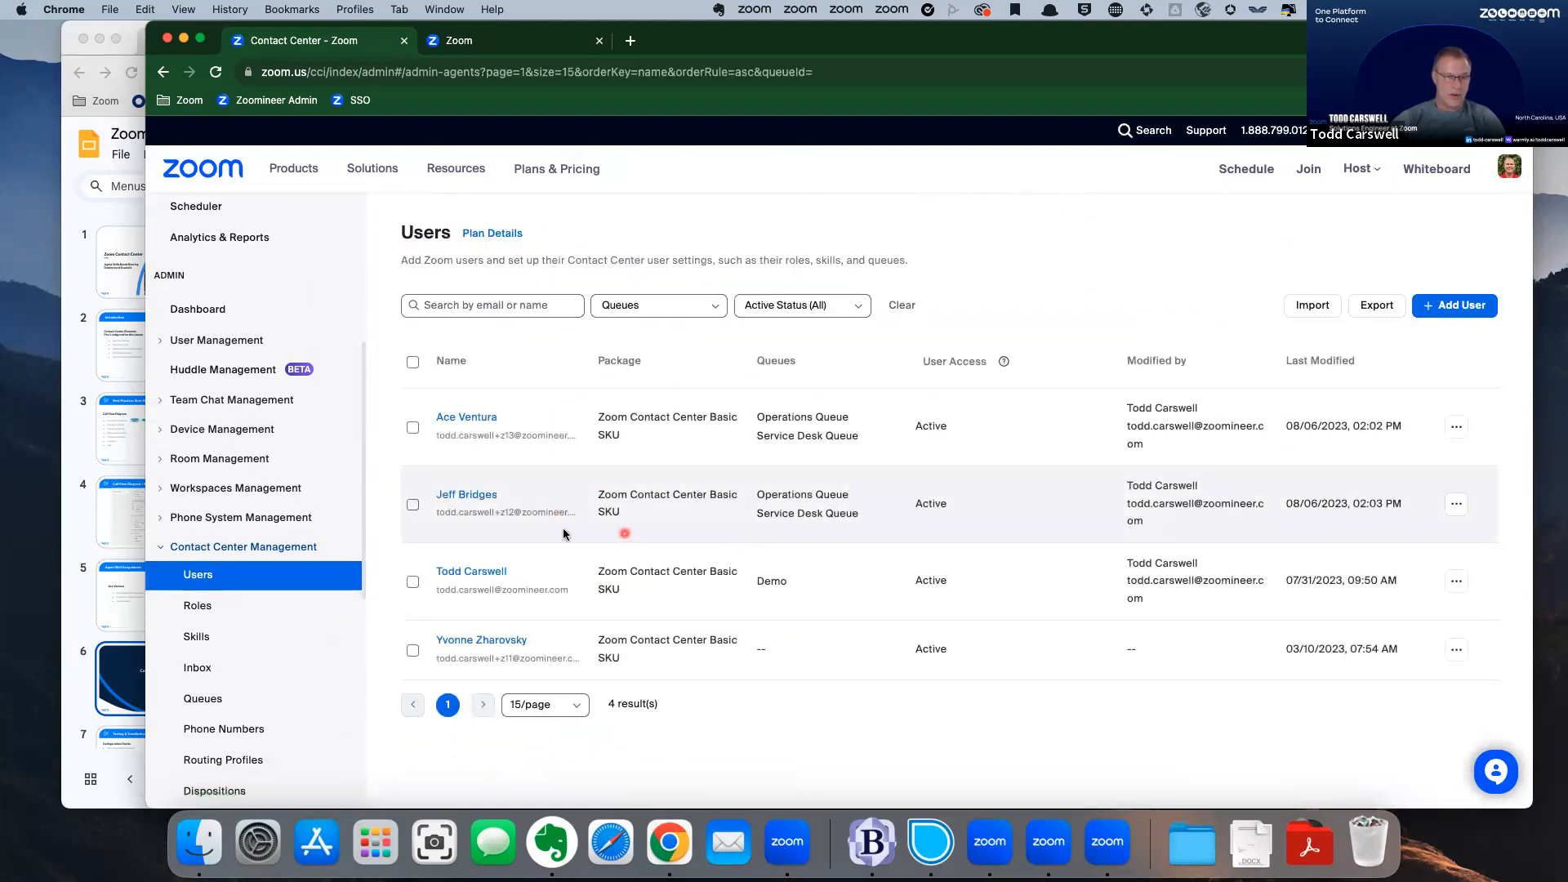
# Create a proficiency-based skill category named Service Desk with a max proficiency level of 5.
pyautogui.click(196, 642)
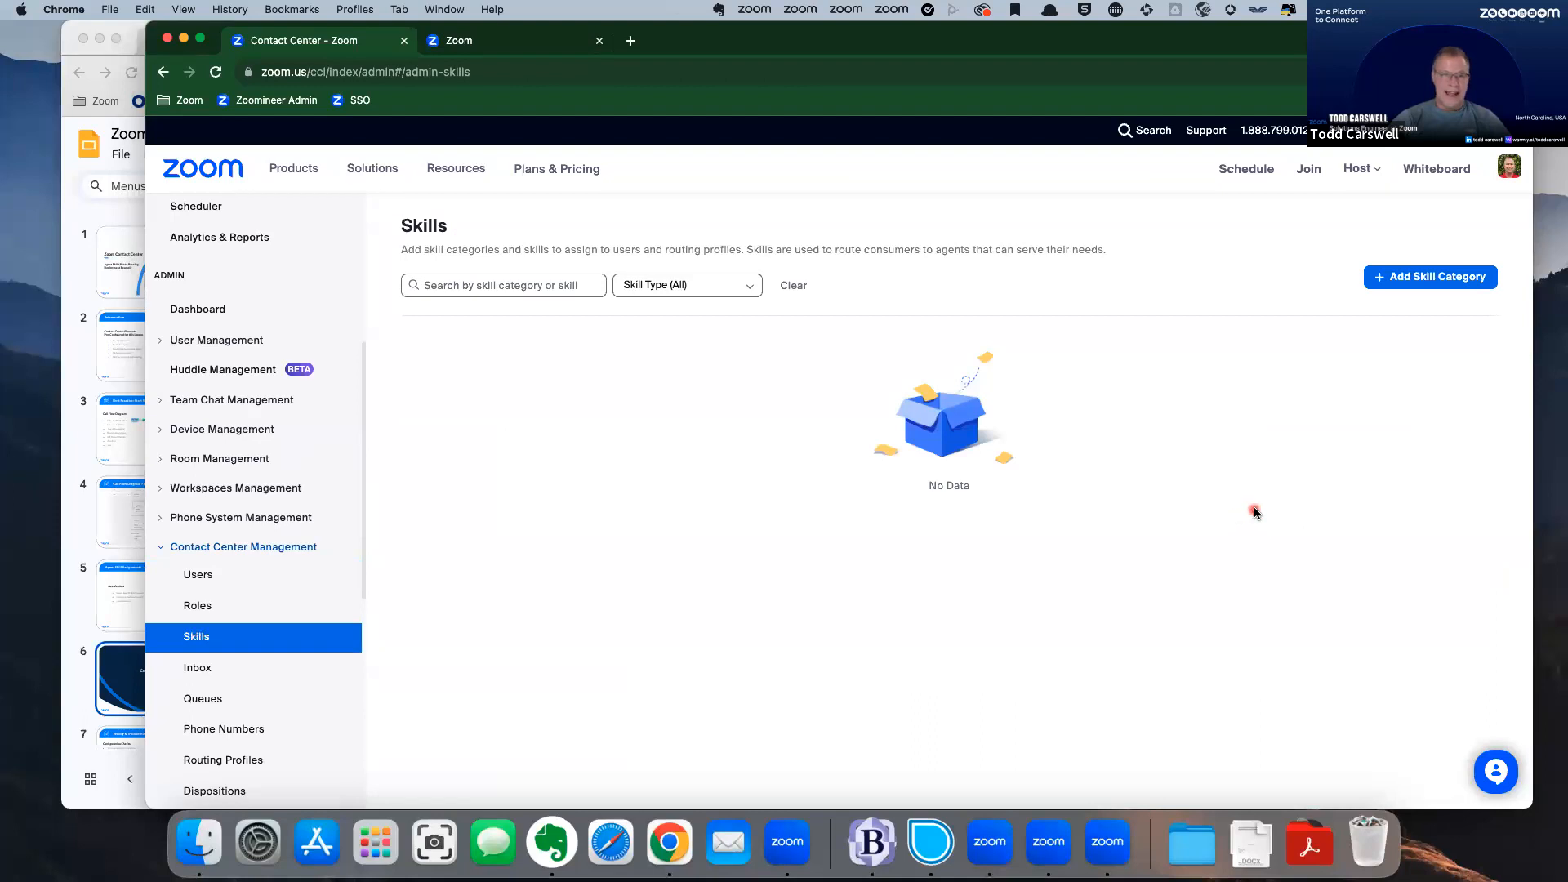
pyautogui.click(1434, 284)
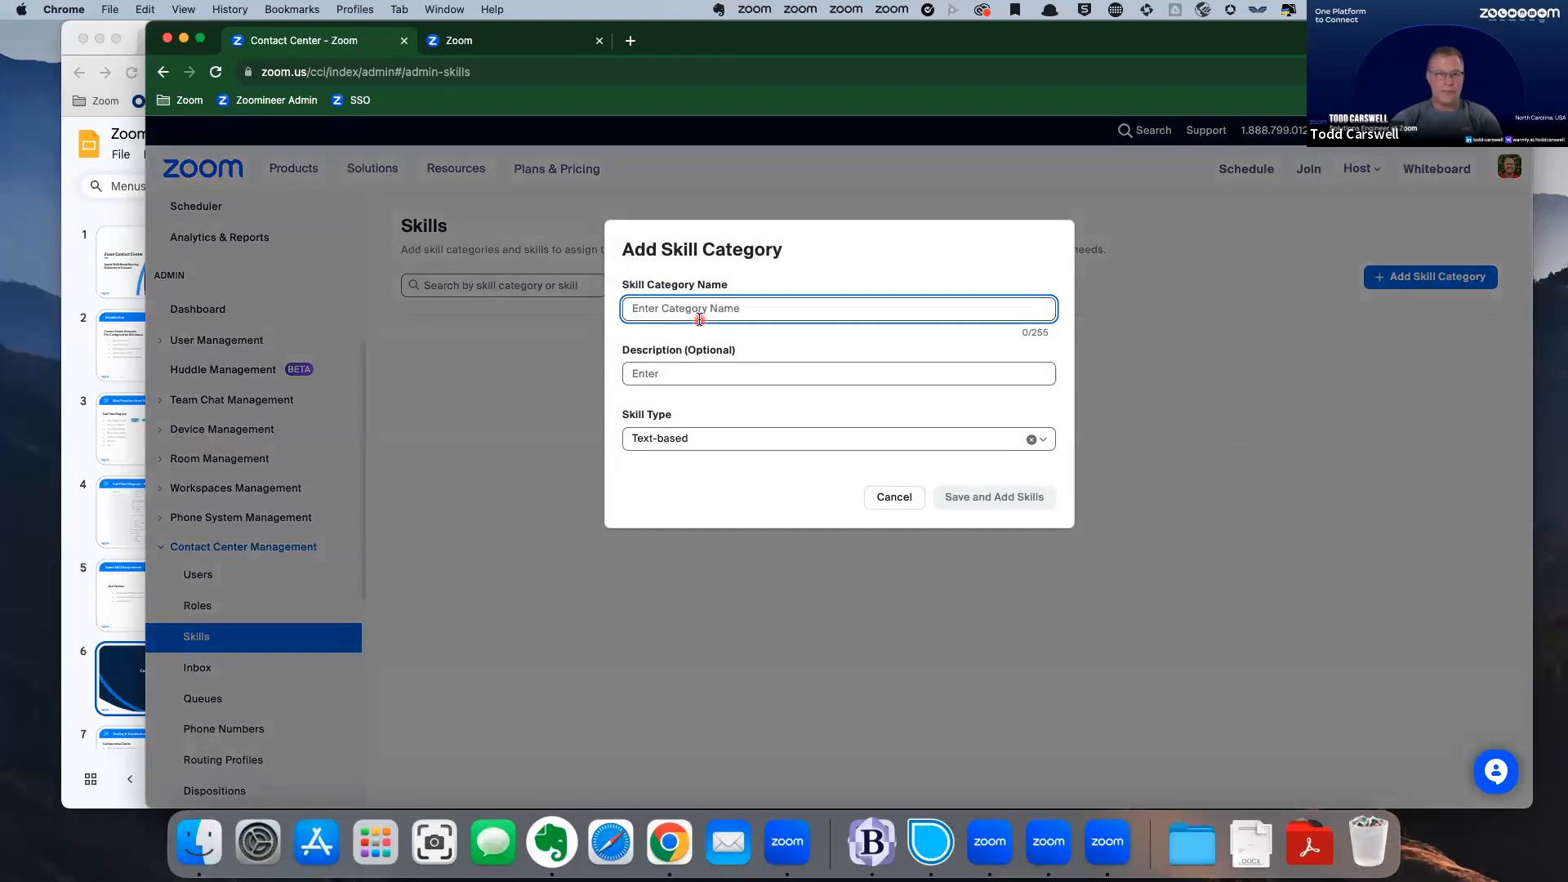
pyautogui.write('Service Desk')
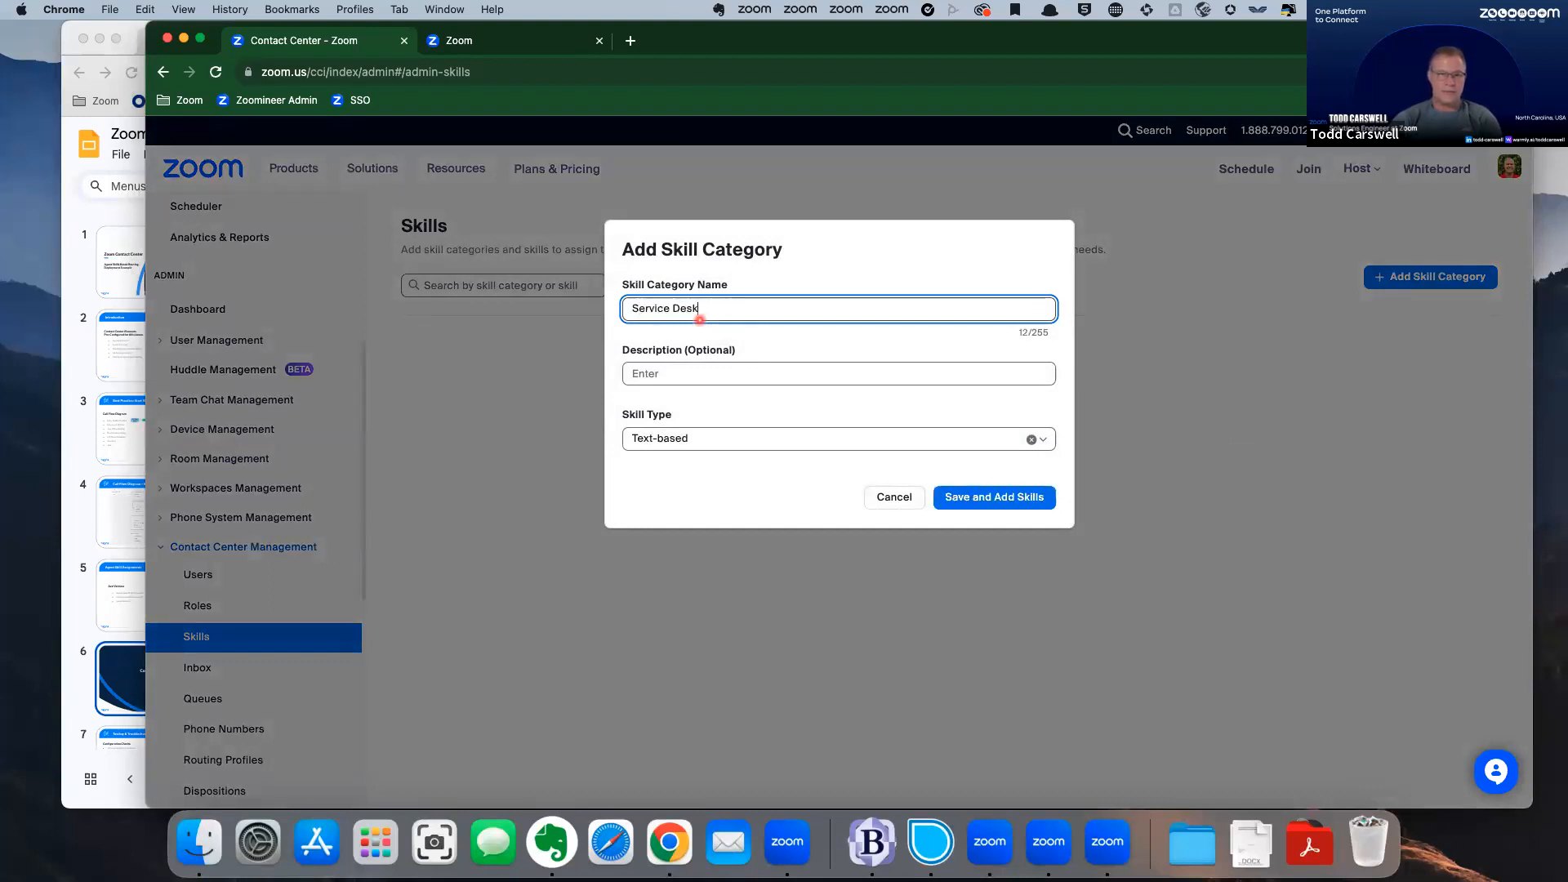
pyautogui.click(685, 448)
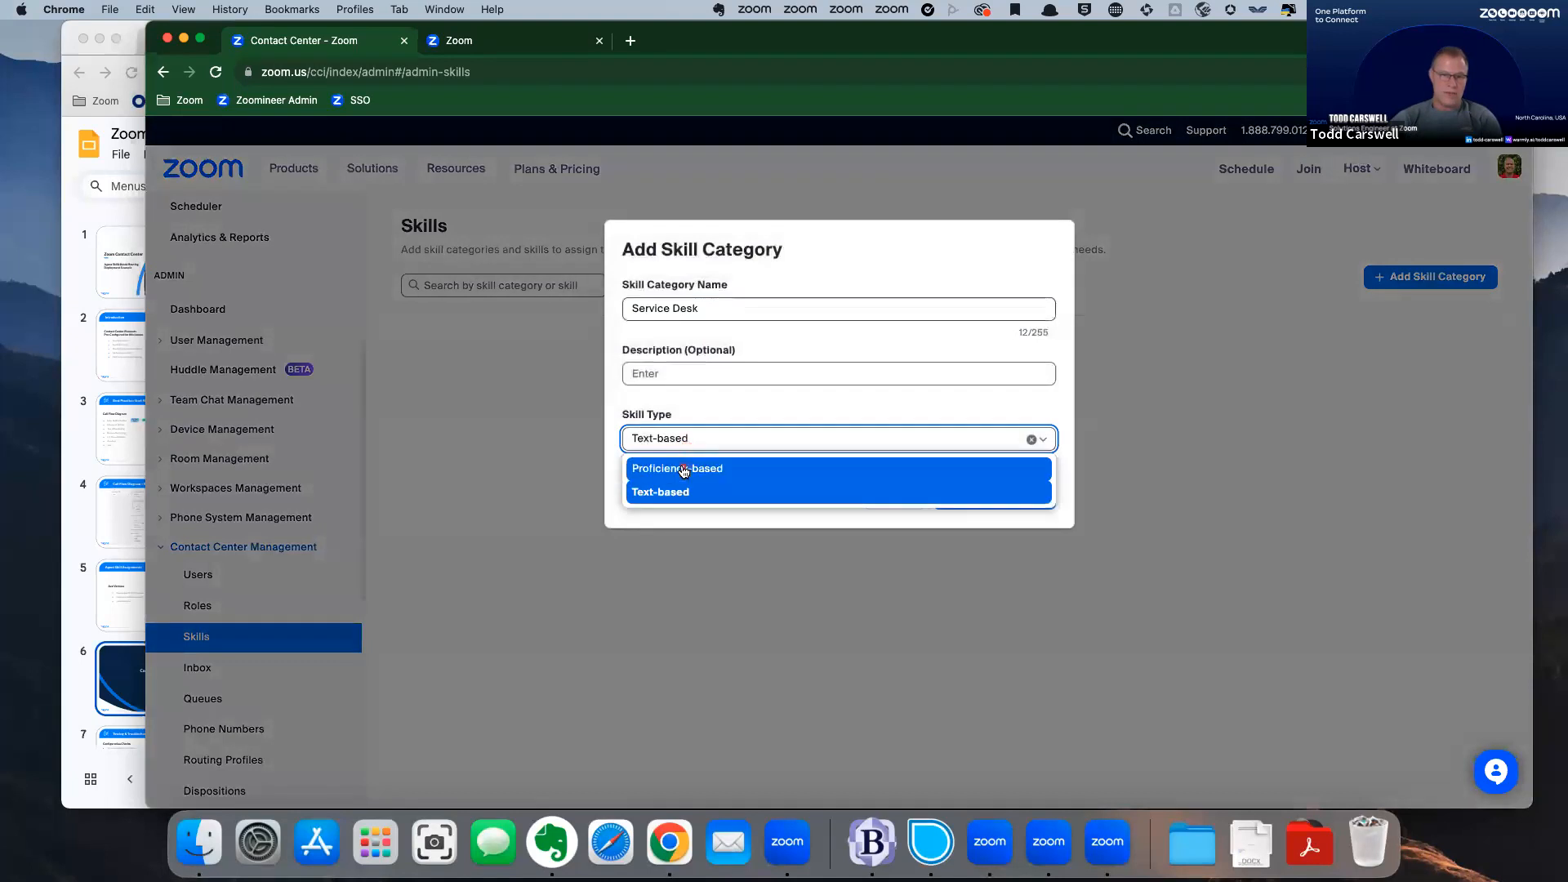
pyautogui.click(703, 465)
pyautogui.click(674, 504)
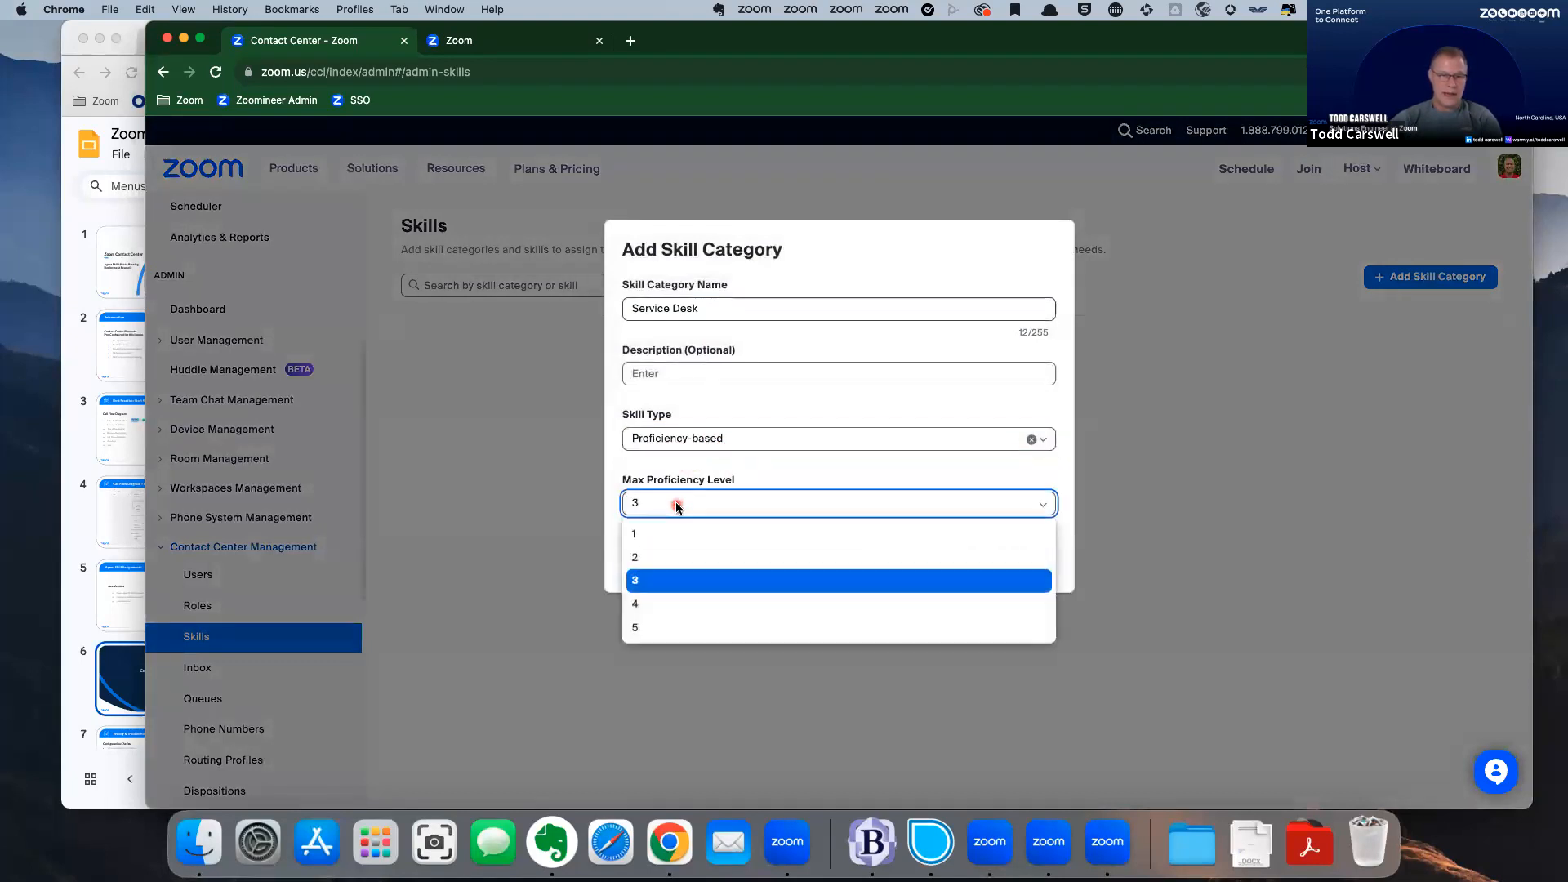
pyautogui.click(658, 631)
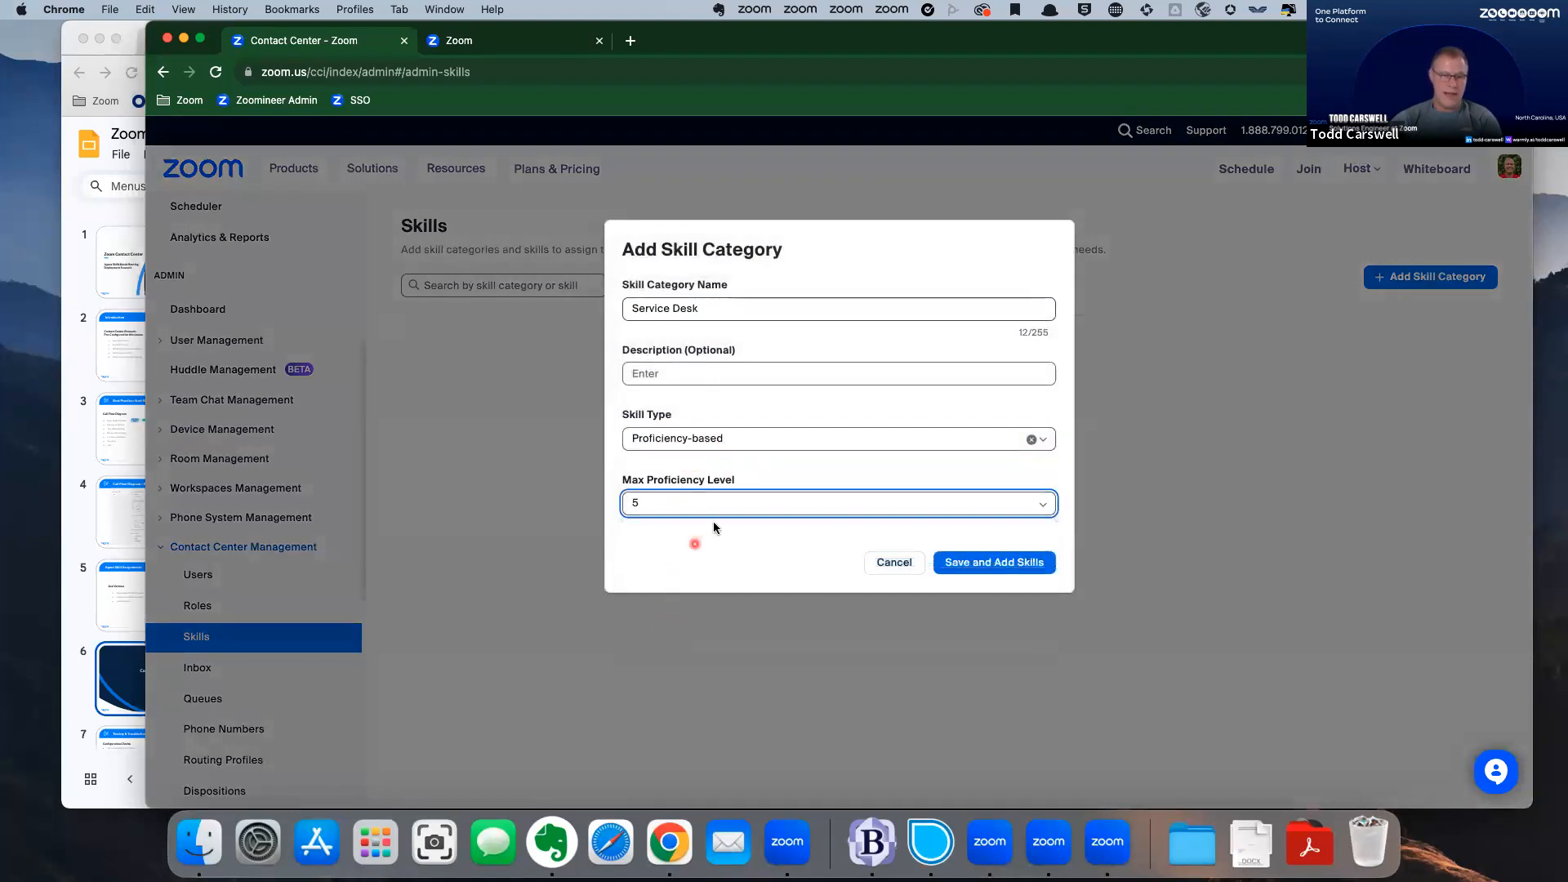
pyautogui.click(654, 504)
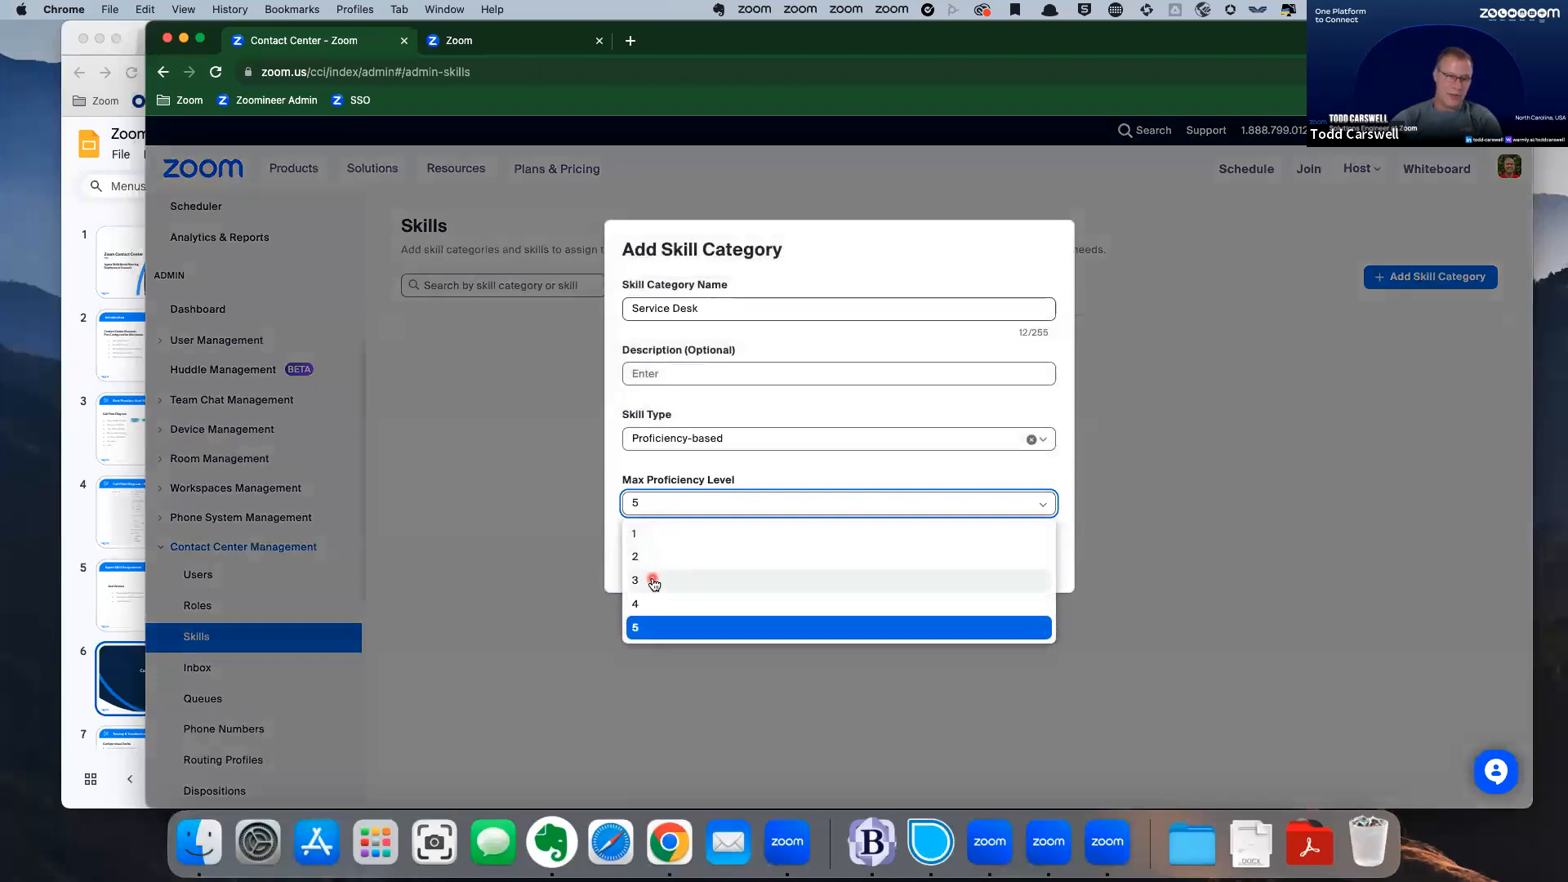
pyautogui.click(828, 476)
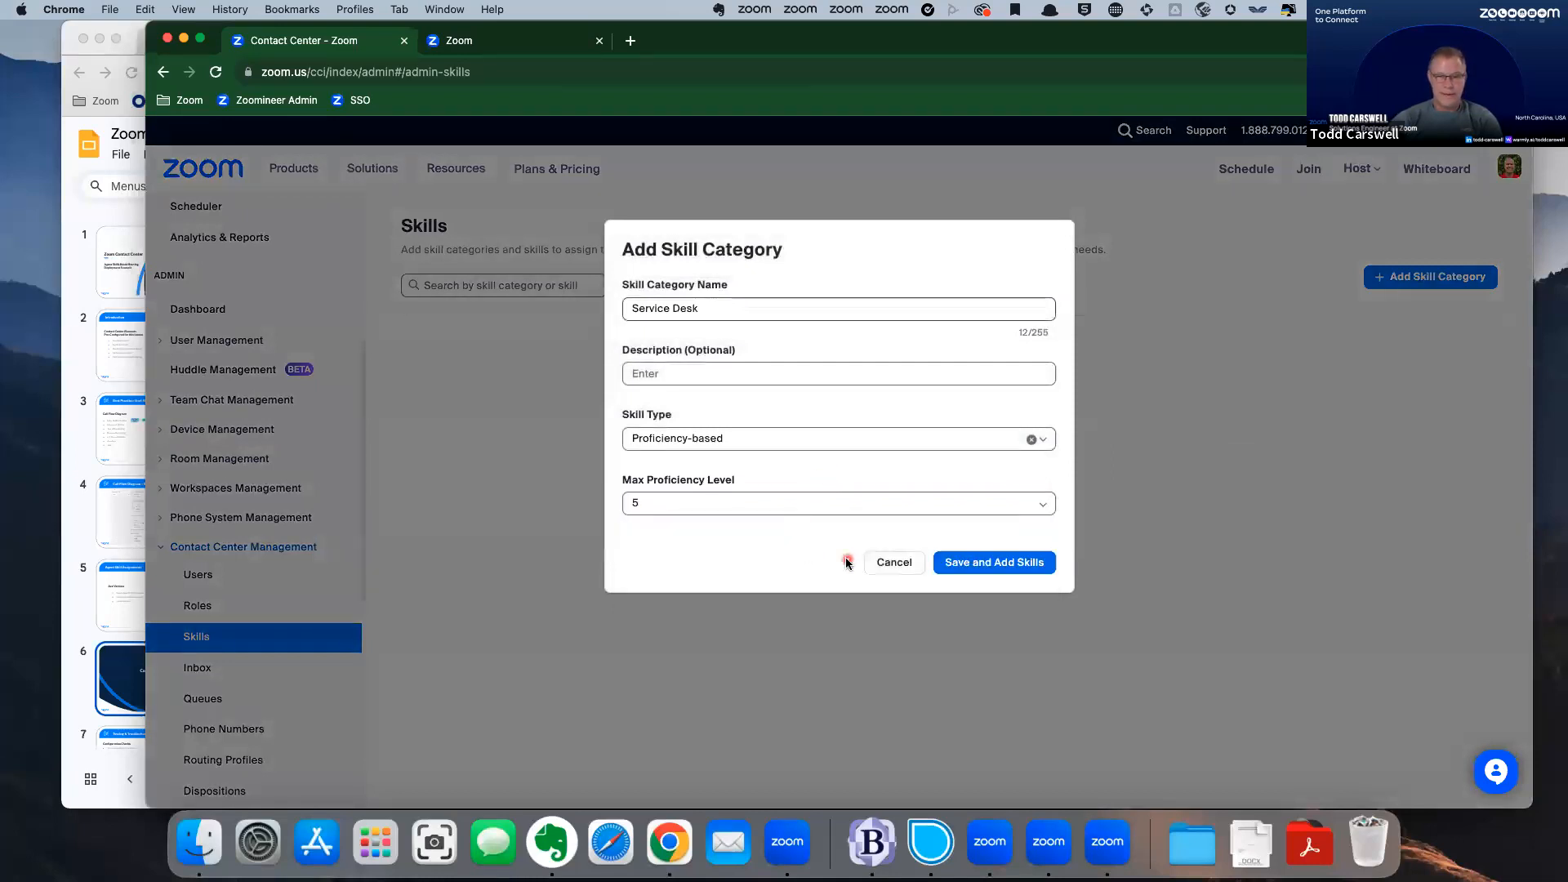
pyautogui.click(999, 563)
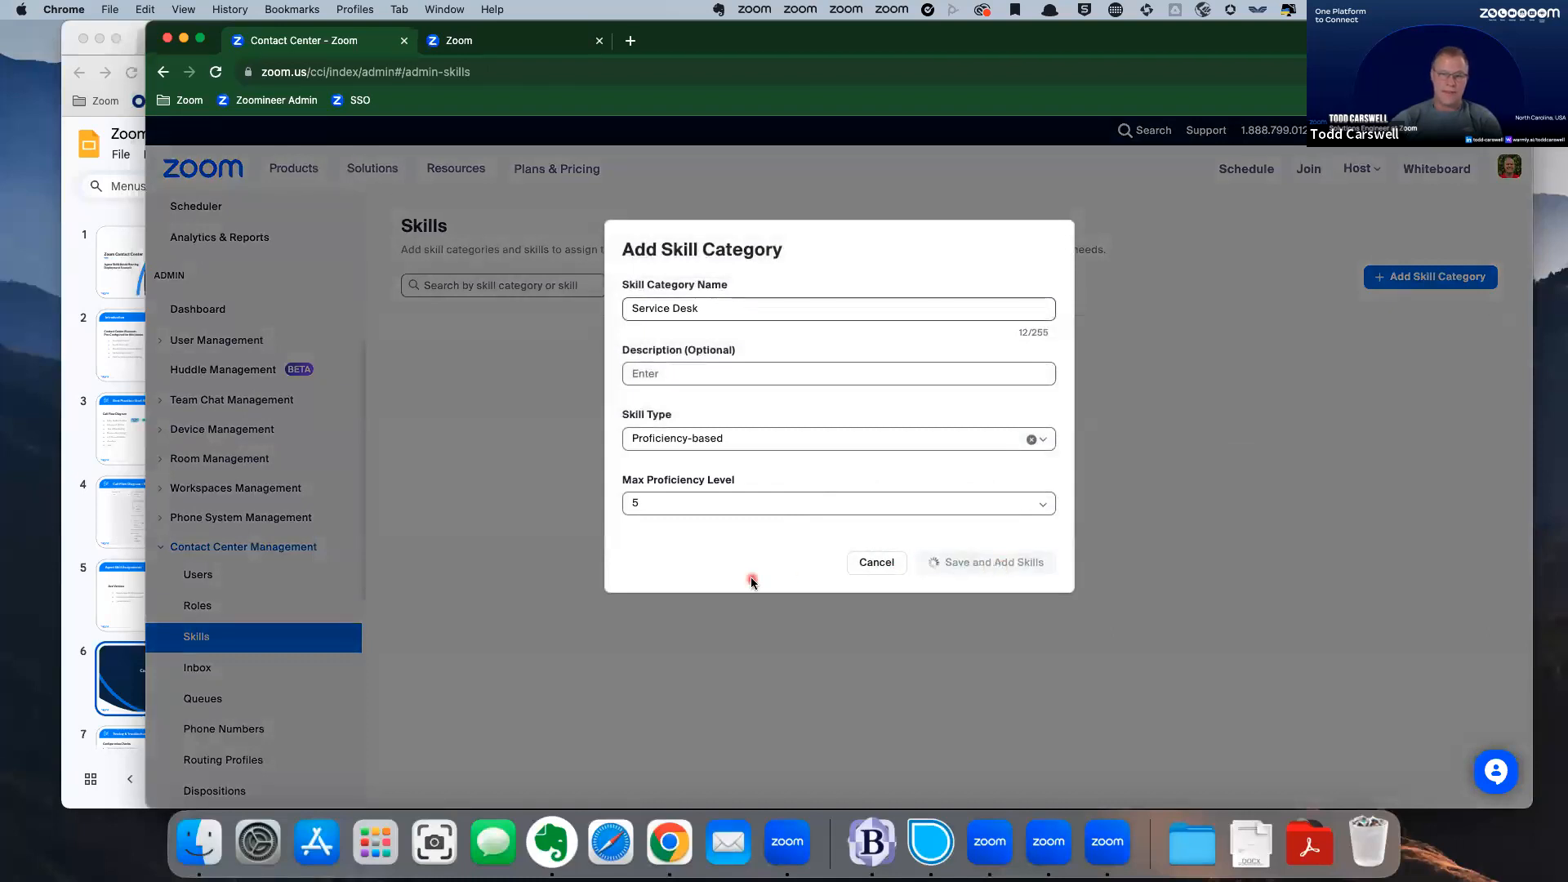
# Add a skill named Service Desk to the new Service Desk category and save it.
pyautogui.click(696, 377)
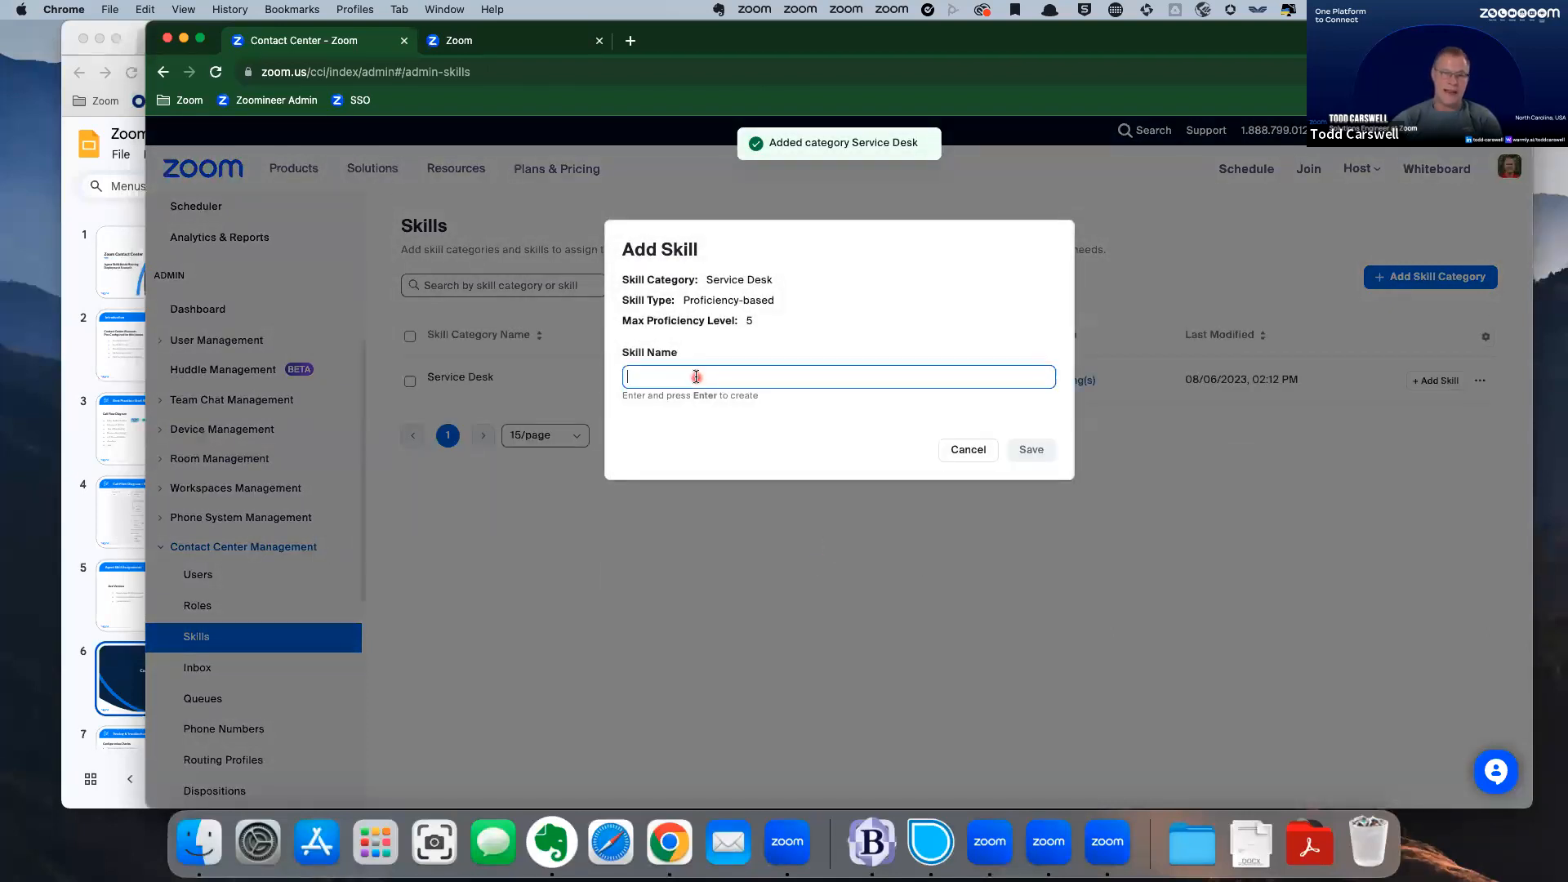
pyautogui.write('Service Desk')
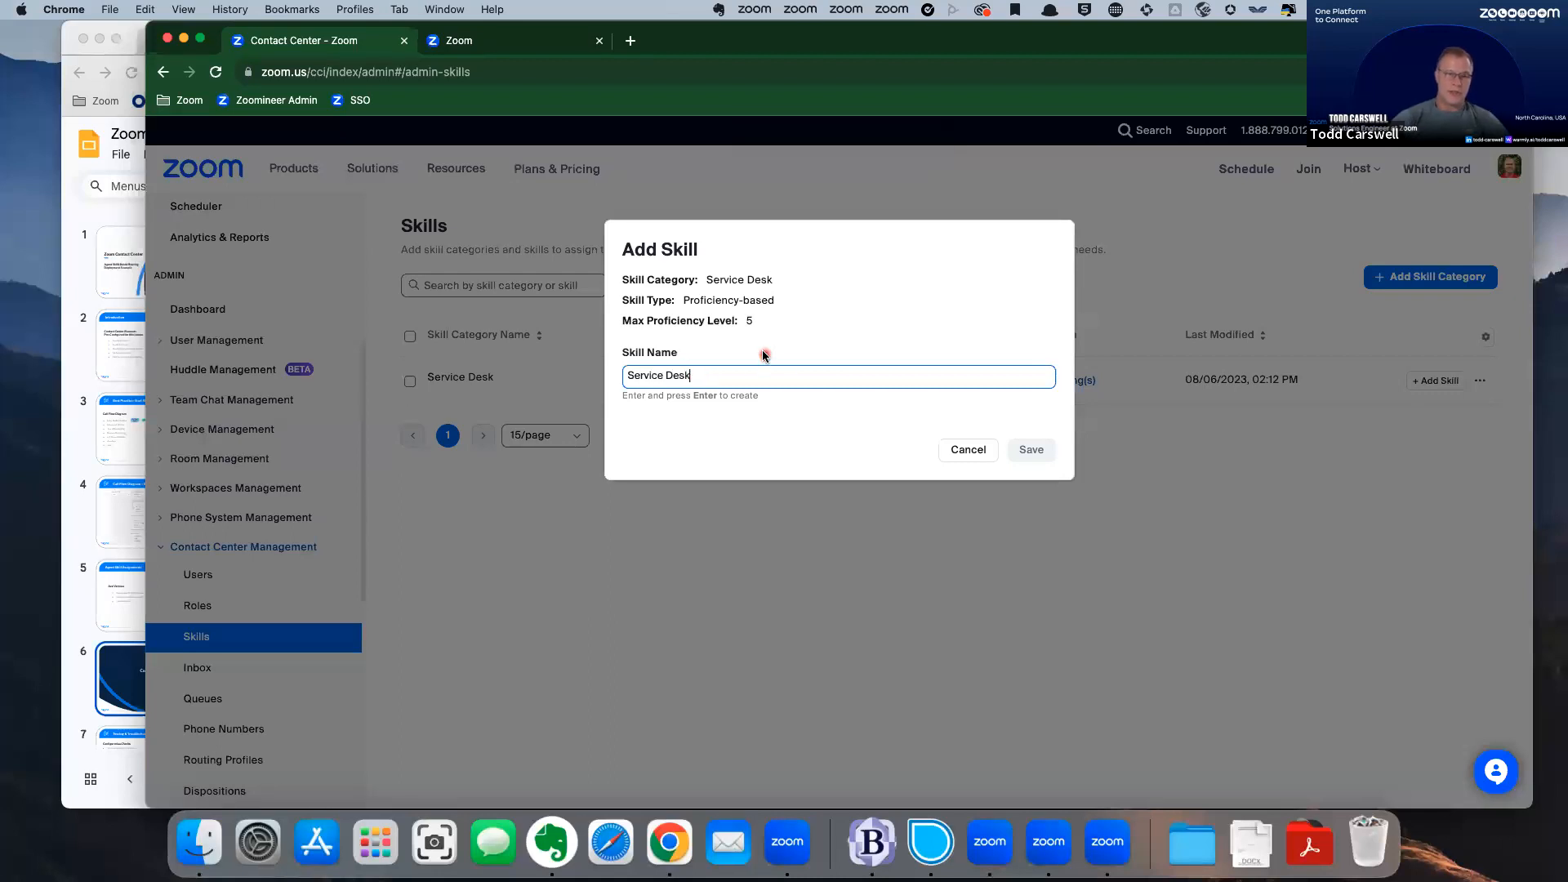
pyautogui.press('Return')
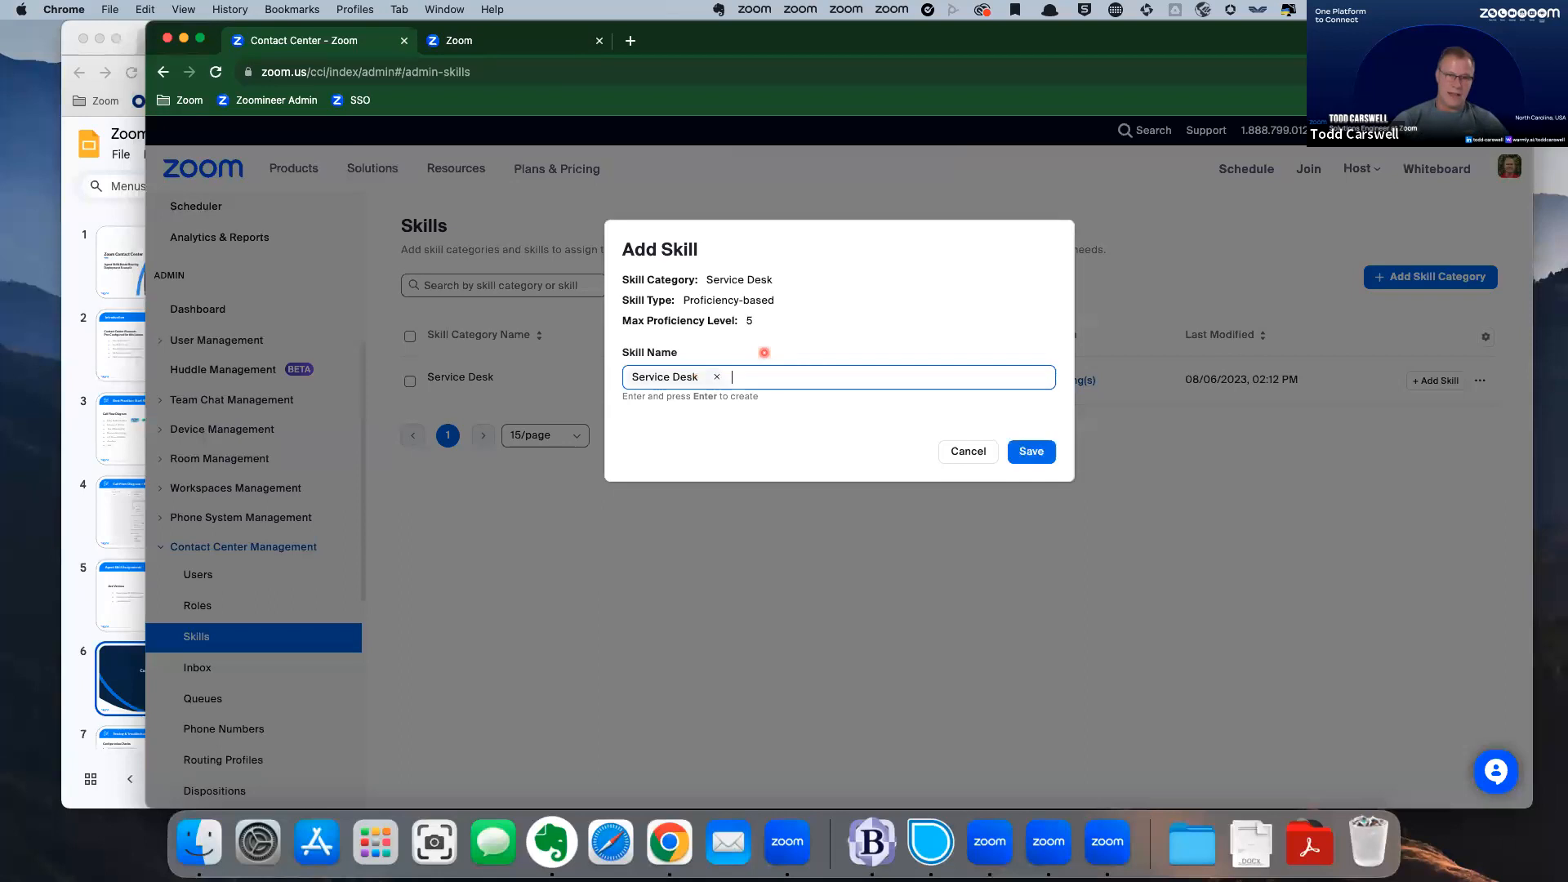
pyautogui.click(1031, 457)
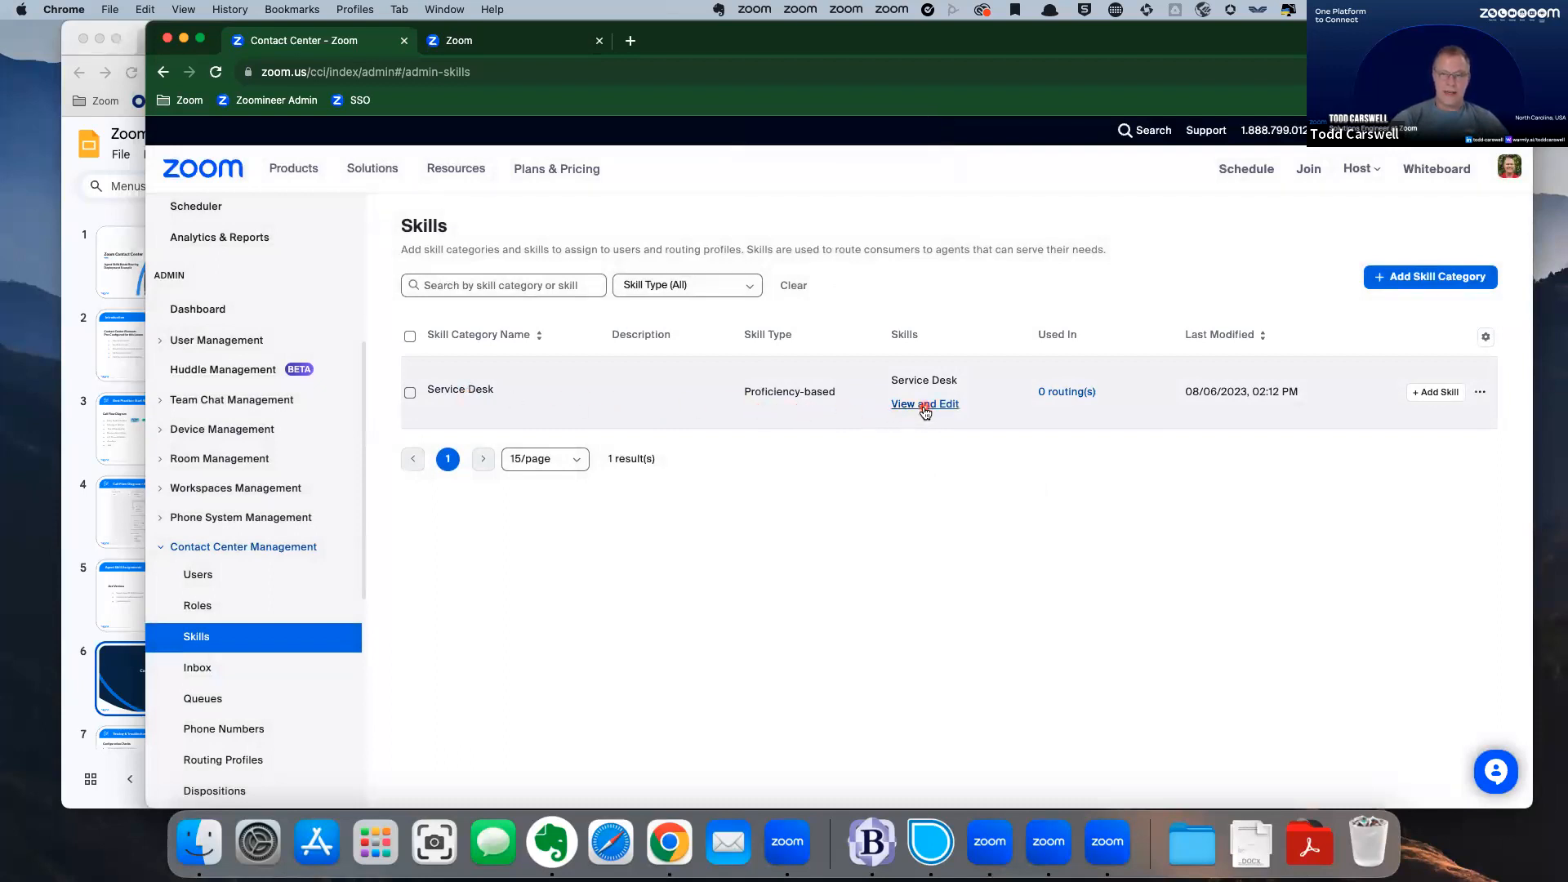
# Create a proficiency-based skill category named Operations with a max proficiency level of 5.
pyautogui.click(1426, 278)
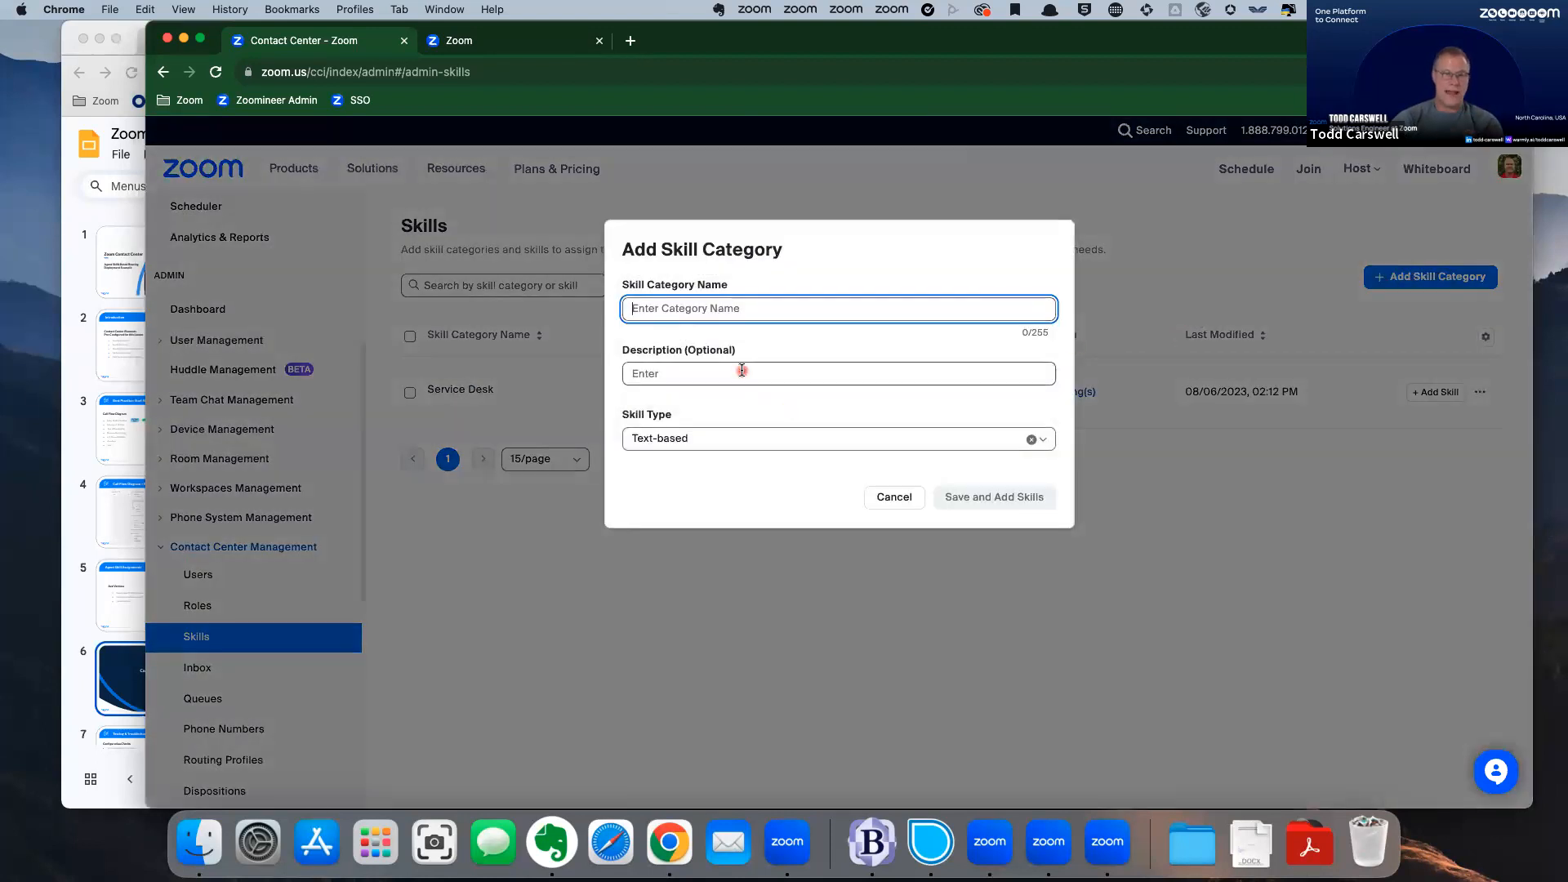
pyautogui.write('Operations')
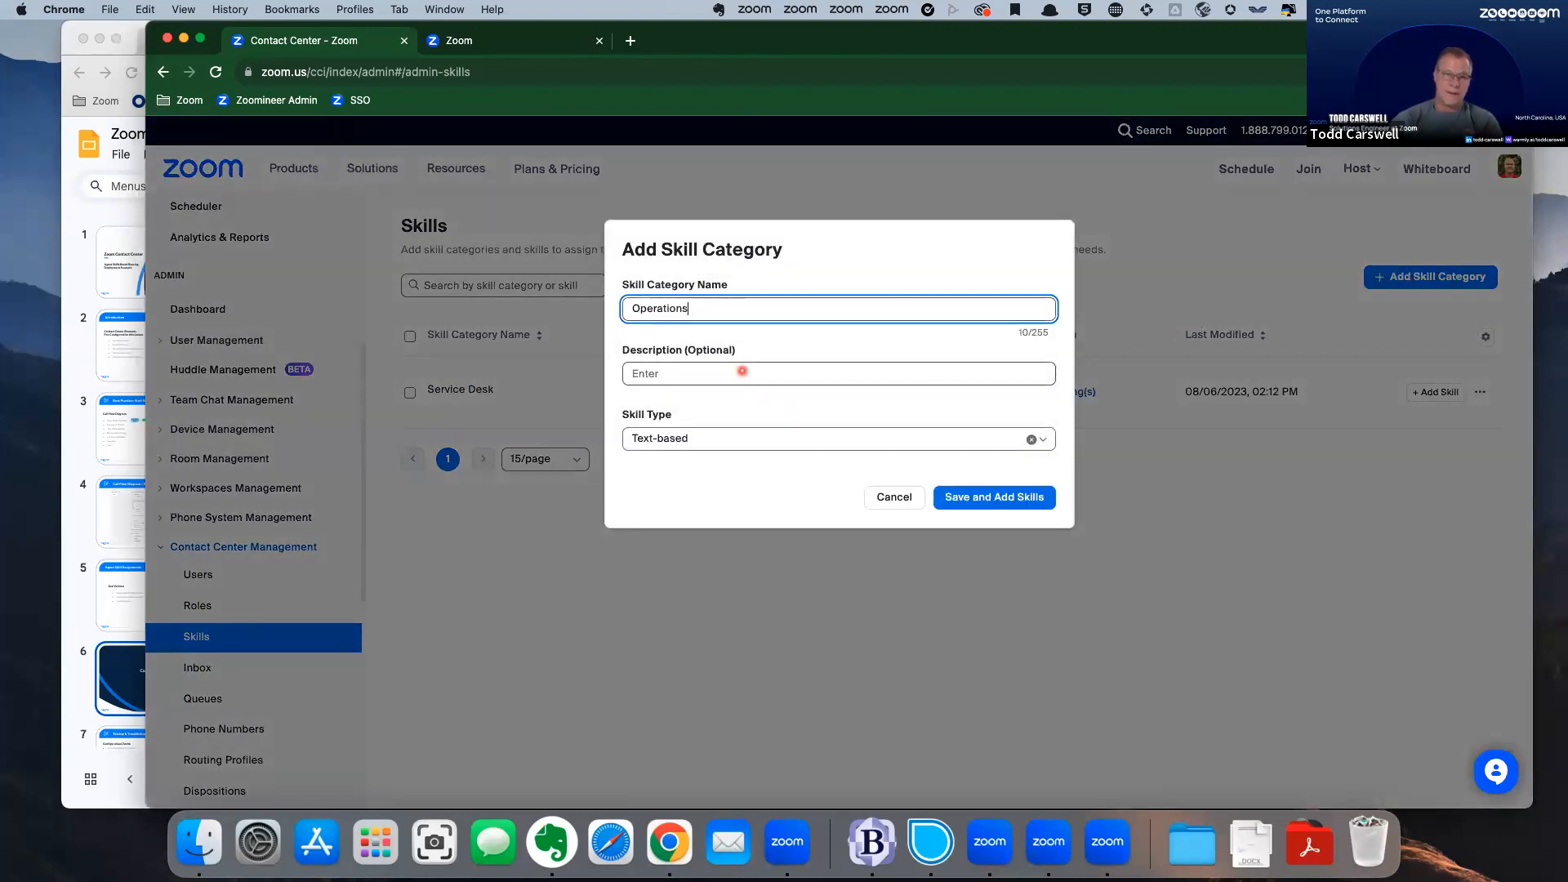
pyautogui.click(690, 439)
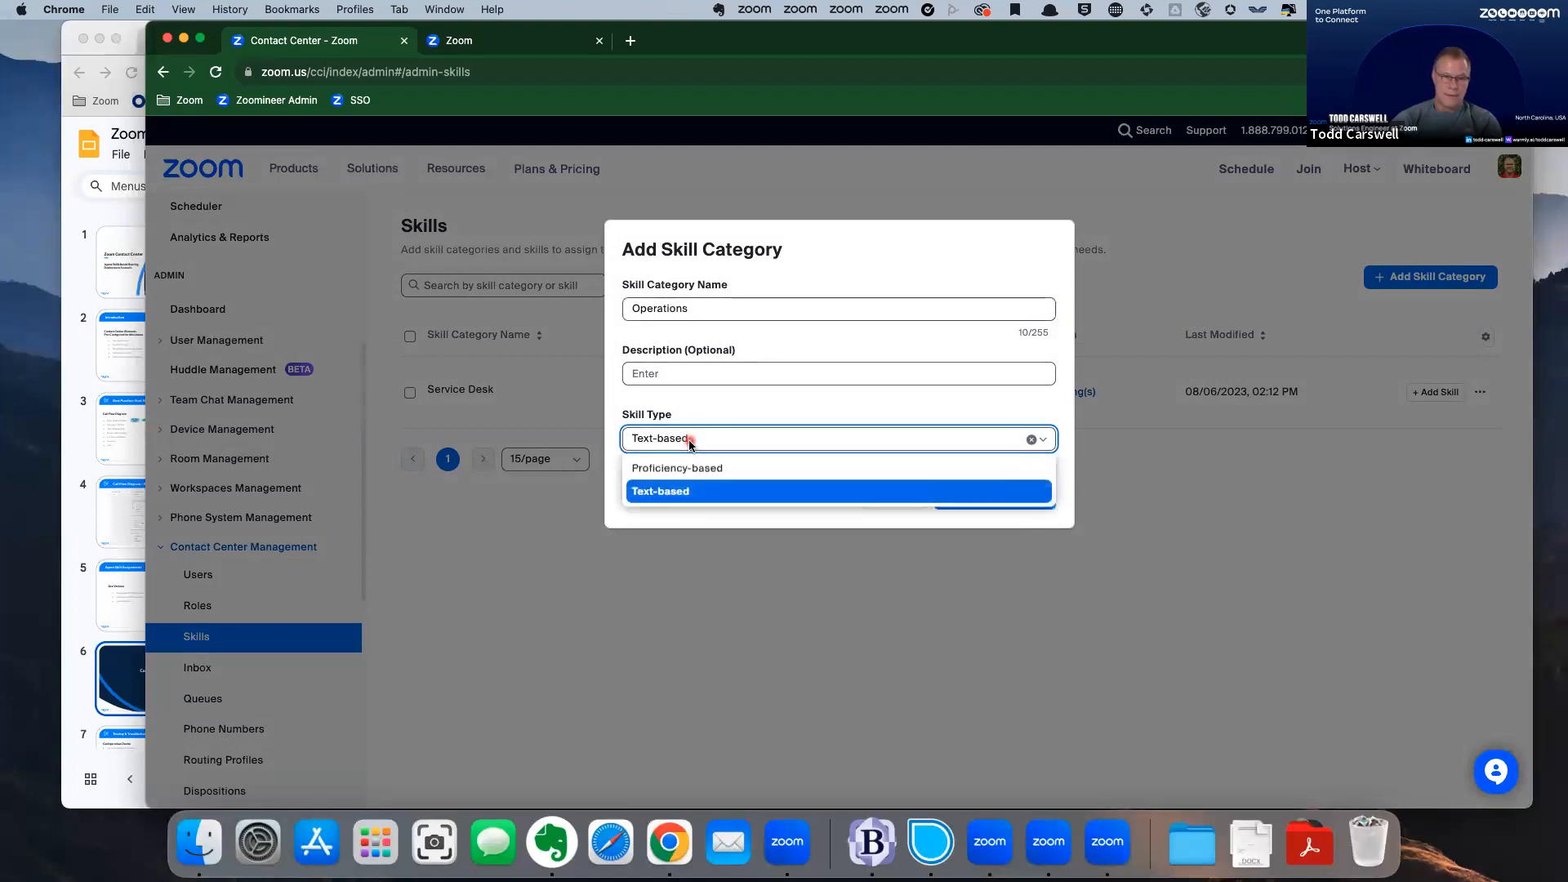
pyautogui.click(690, 466)
pyautogui.click(745, 511)
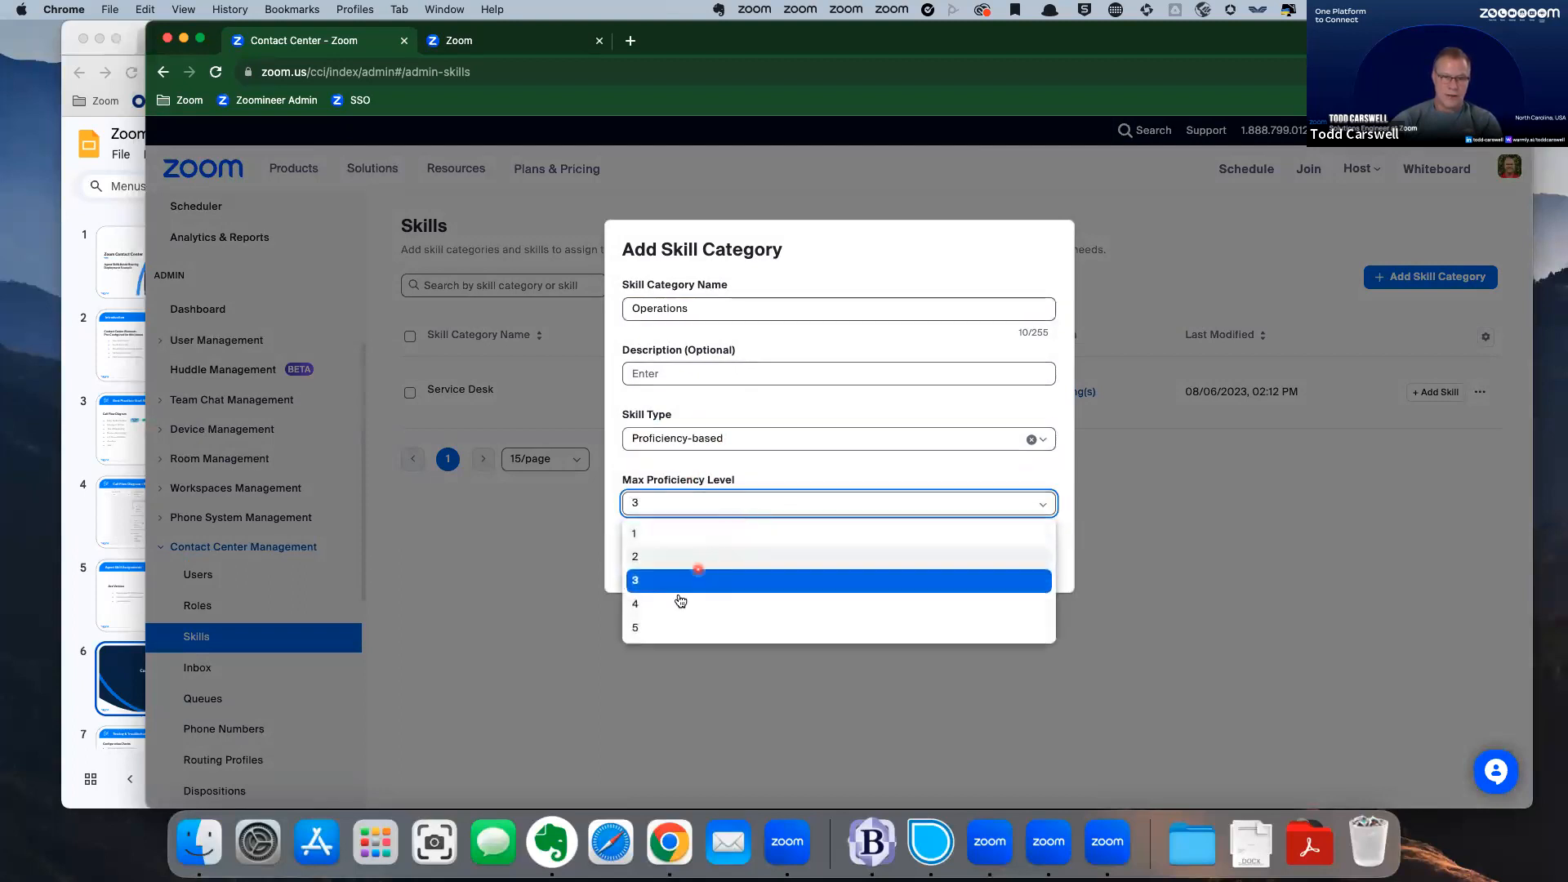
pyautogui.click(665, 629)
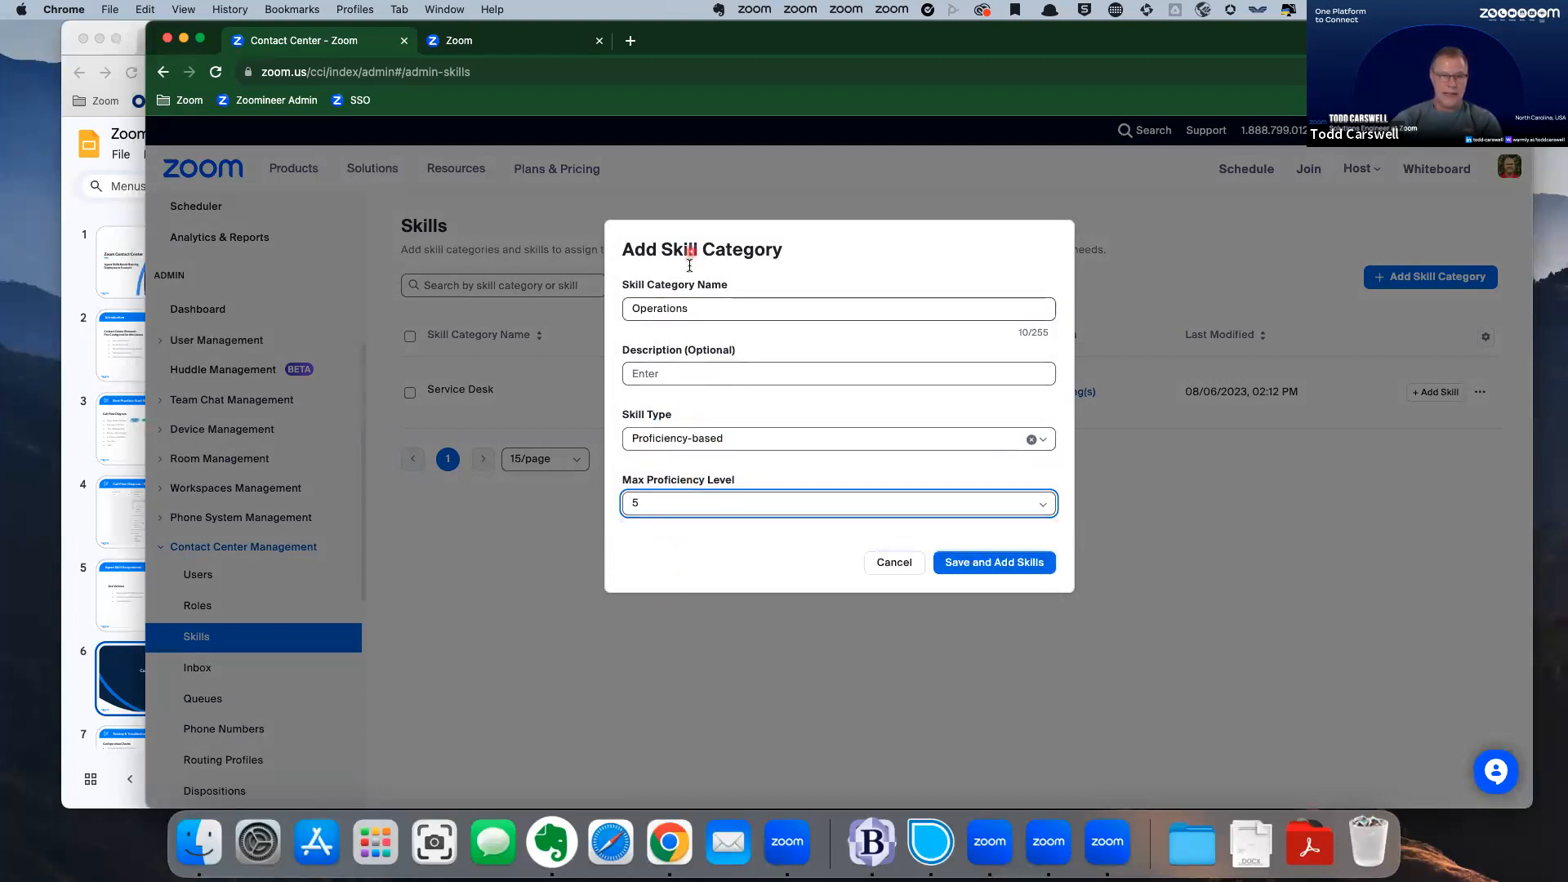
pyautogui.click(1002, 563)
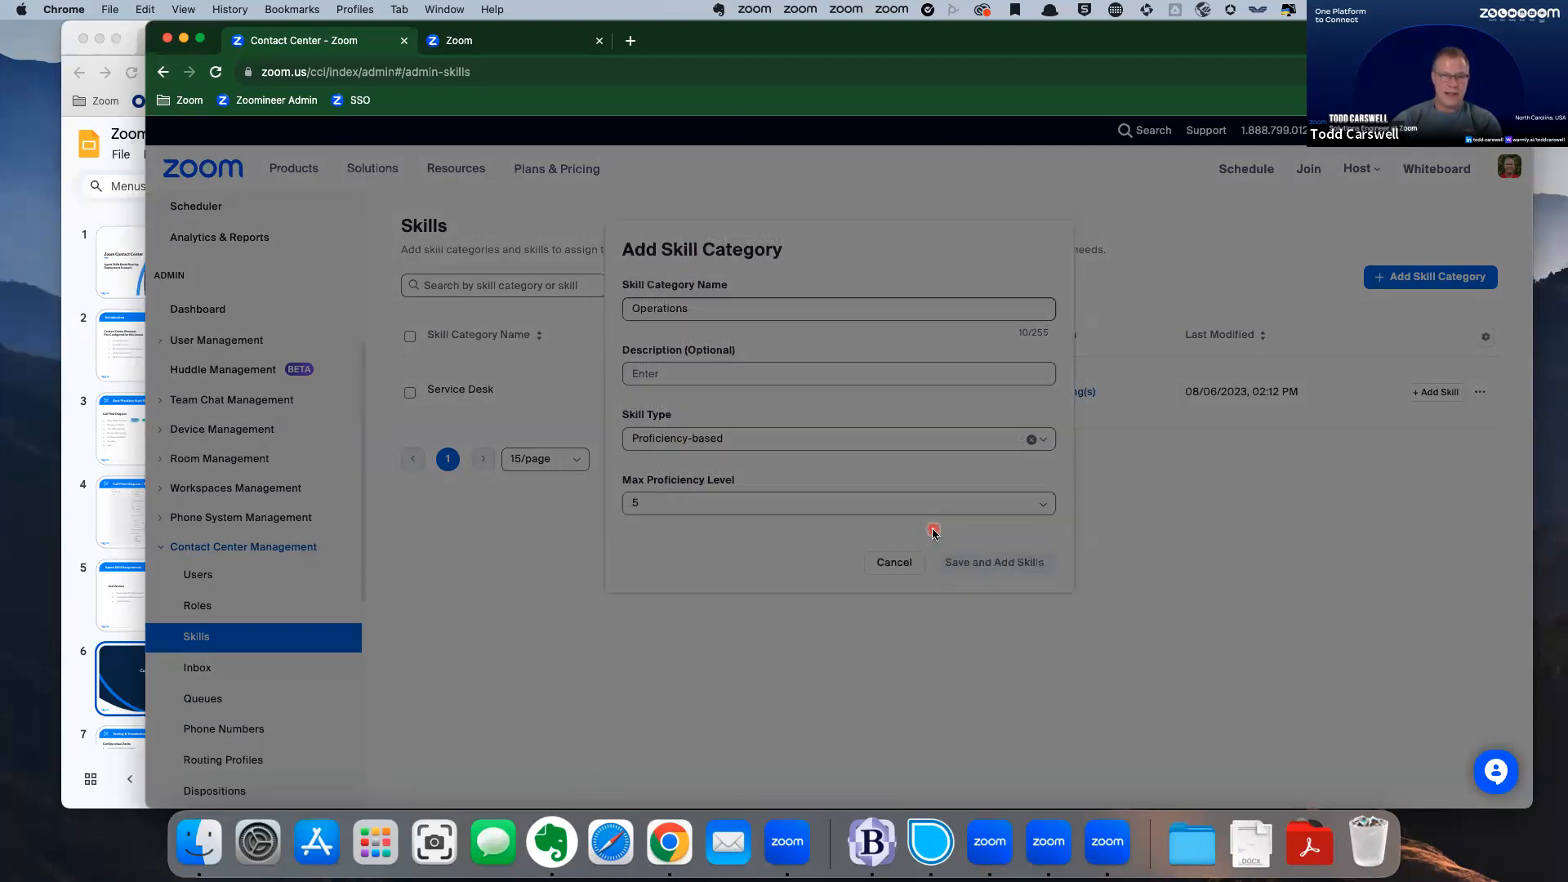
# Add a skill named Operations to the new Operations category and save it.
pyautogui.click(674, 376)
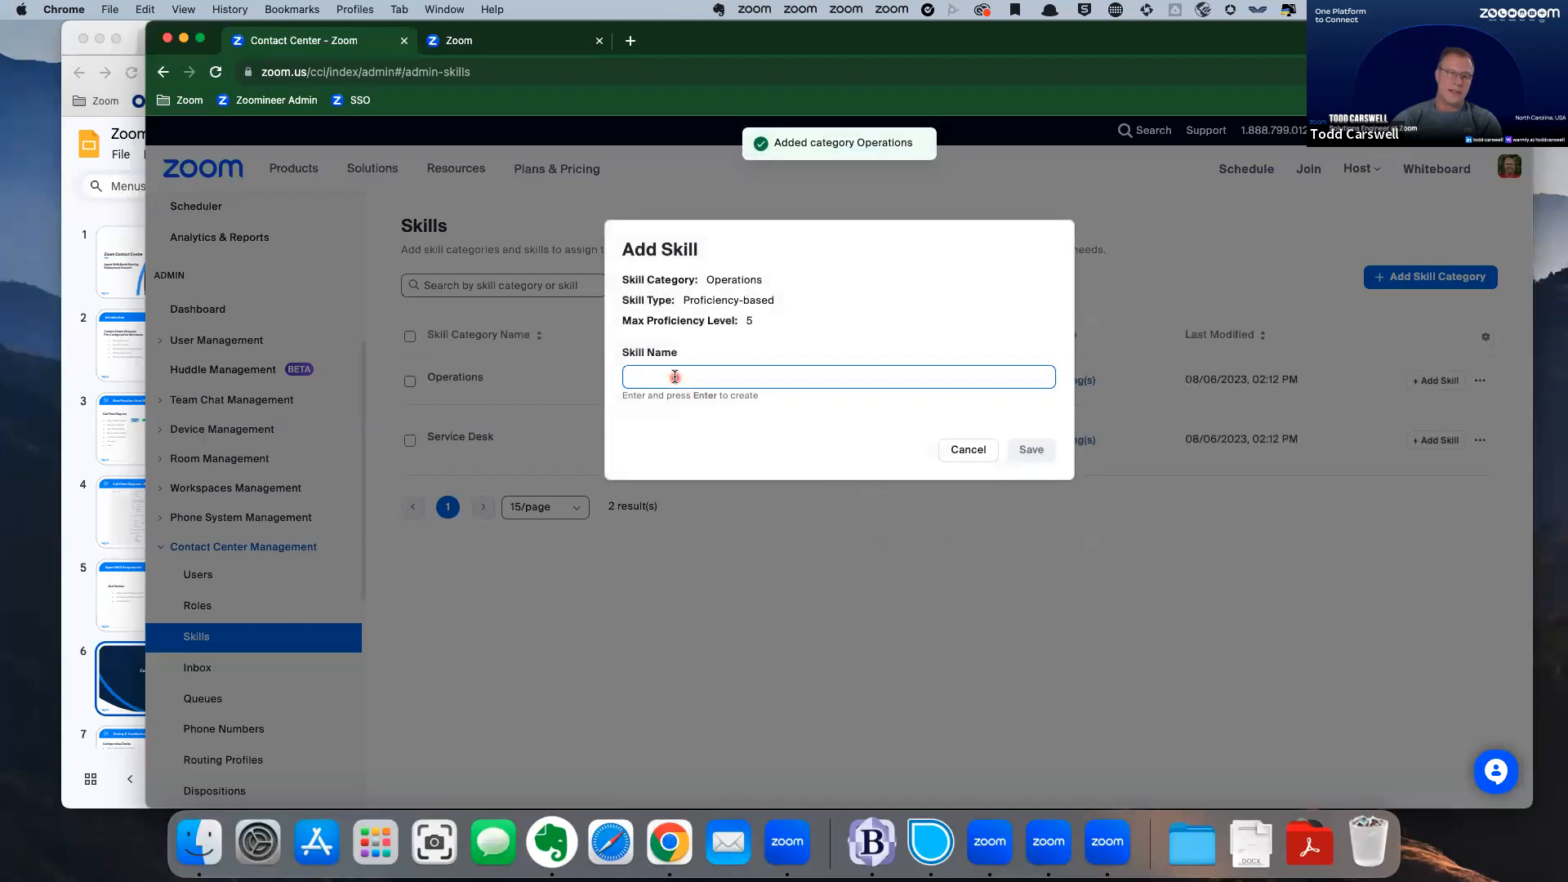
pyautogui.write('Operations')
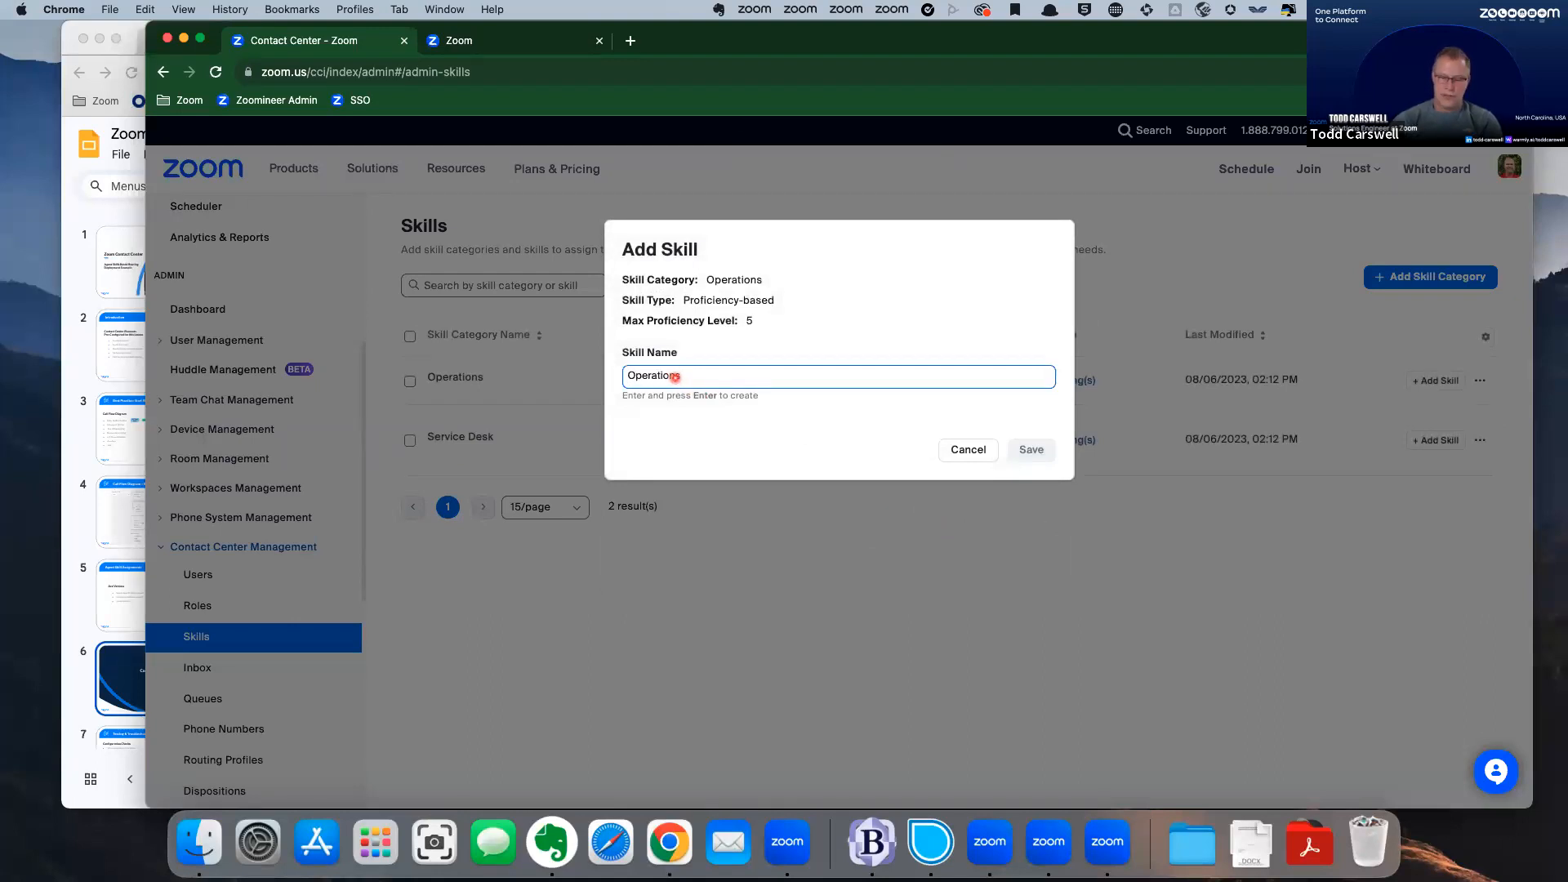
pyautogui.press('Return')
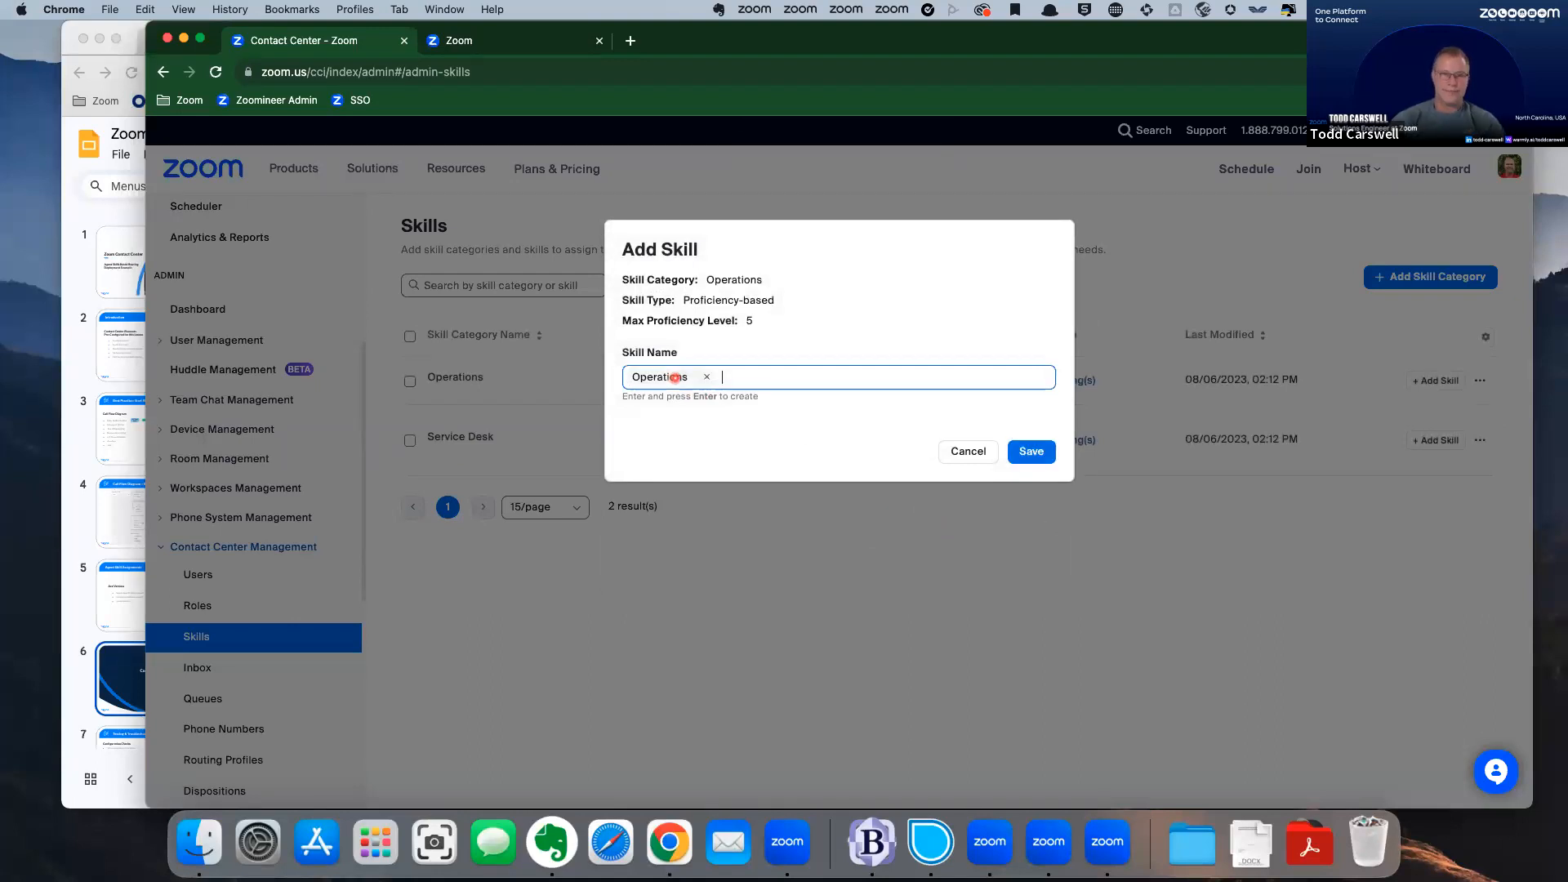
pyautogui.click(1030, 452)
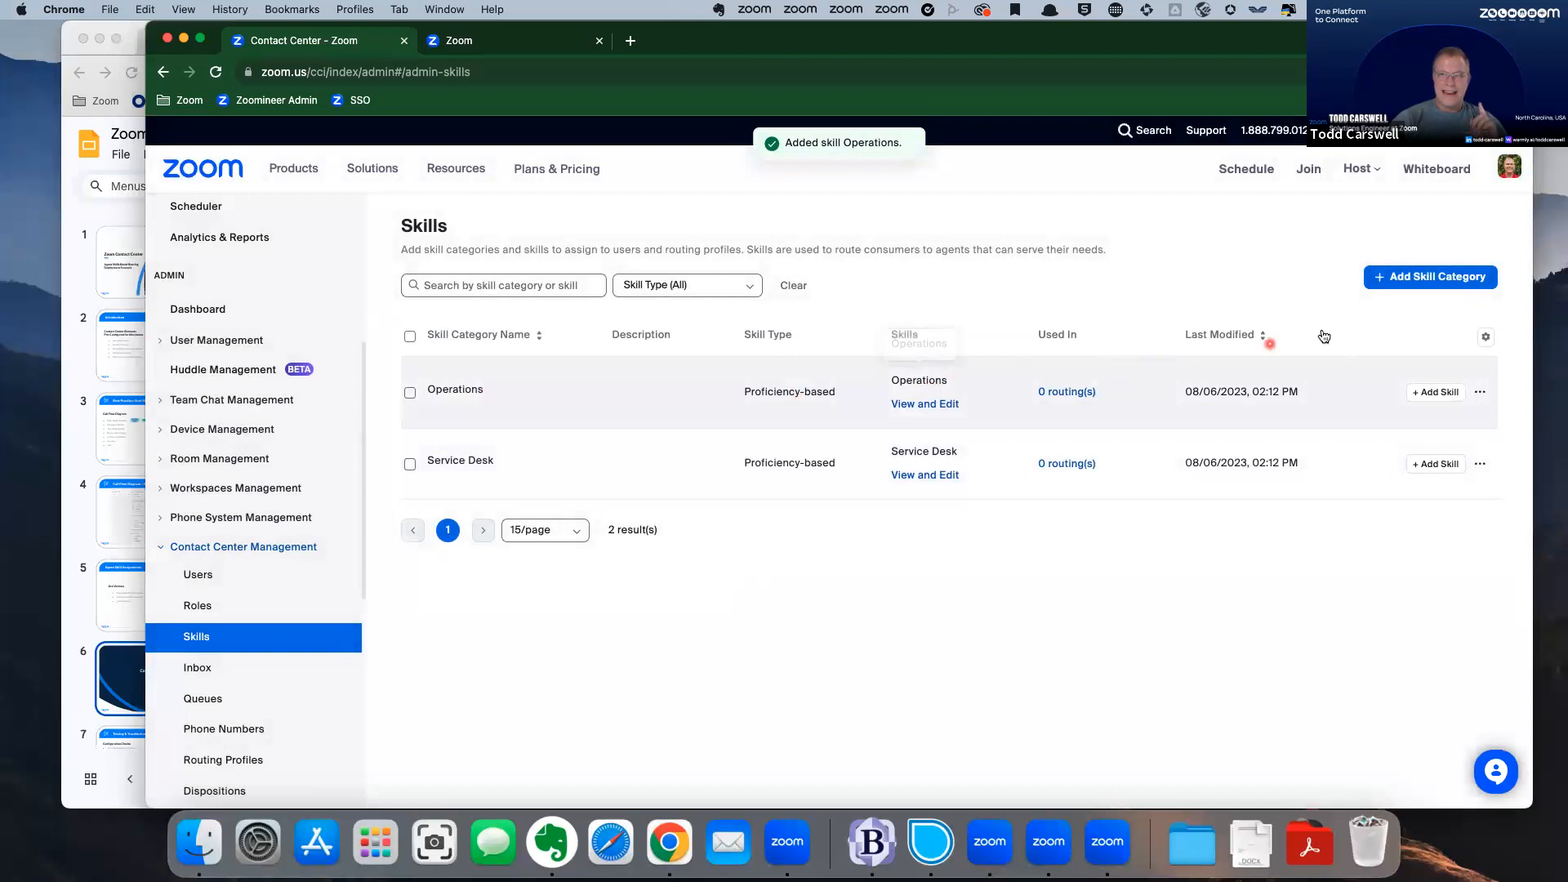
# Create a text-based skill category named Non-English Languages.
pyautogui.click(1414, 282)
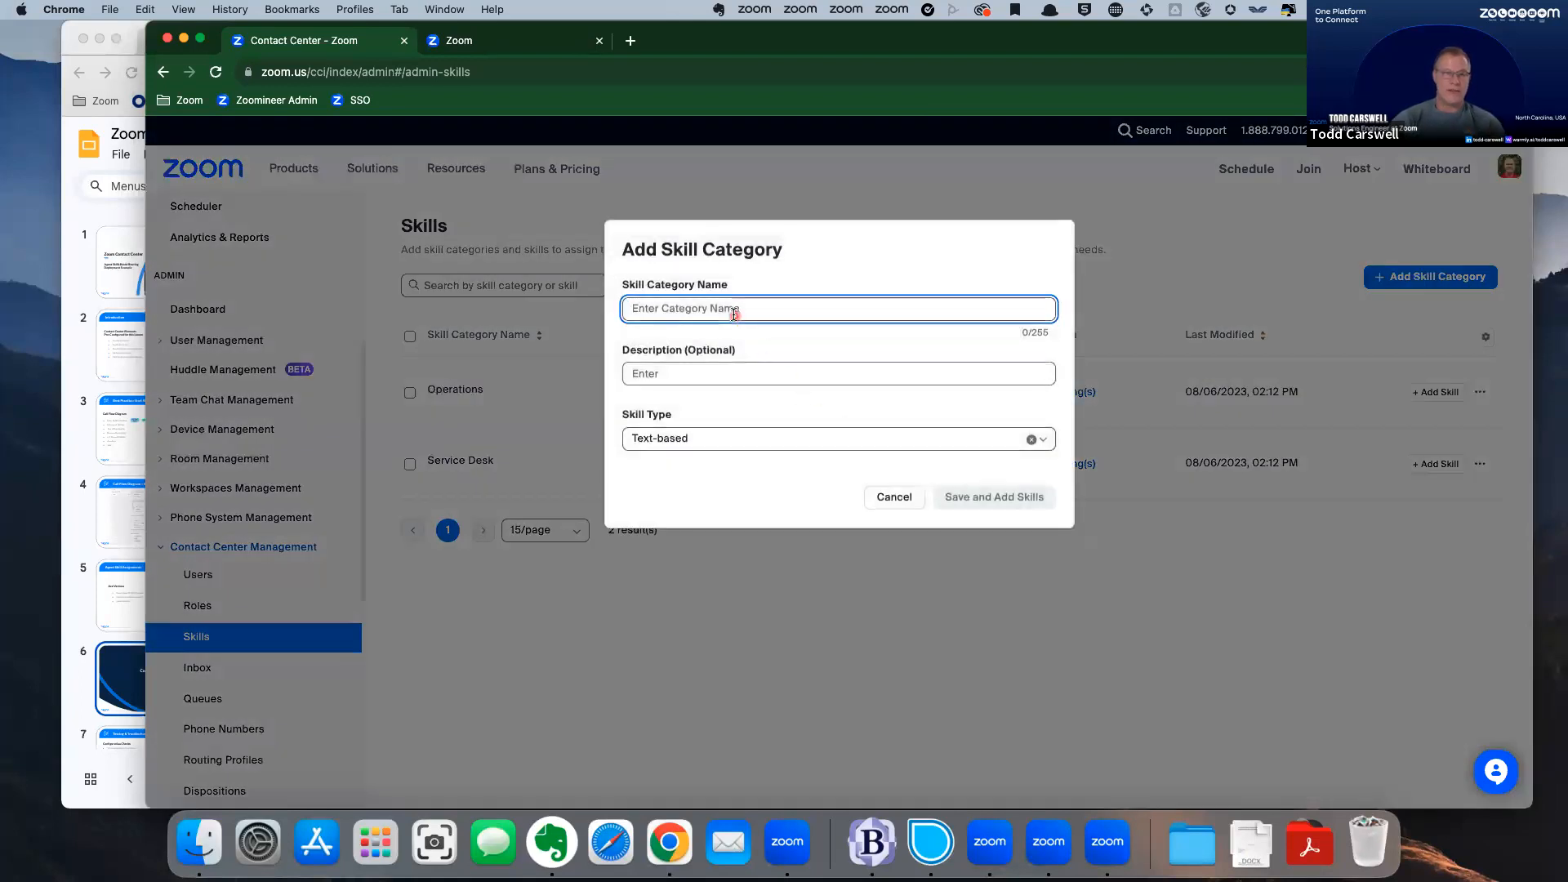
pyautogui.write('Non-')
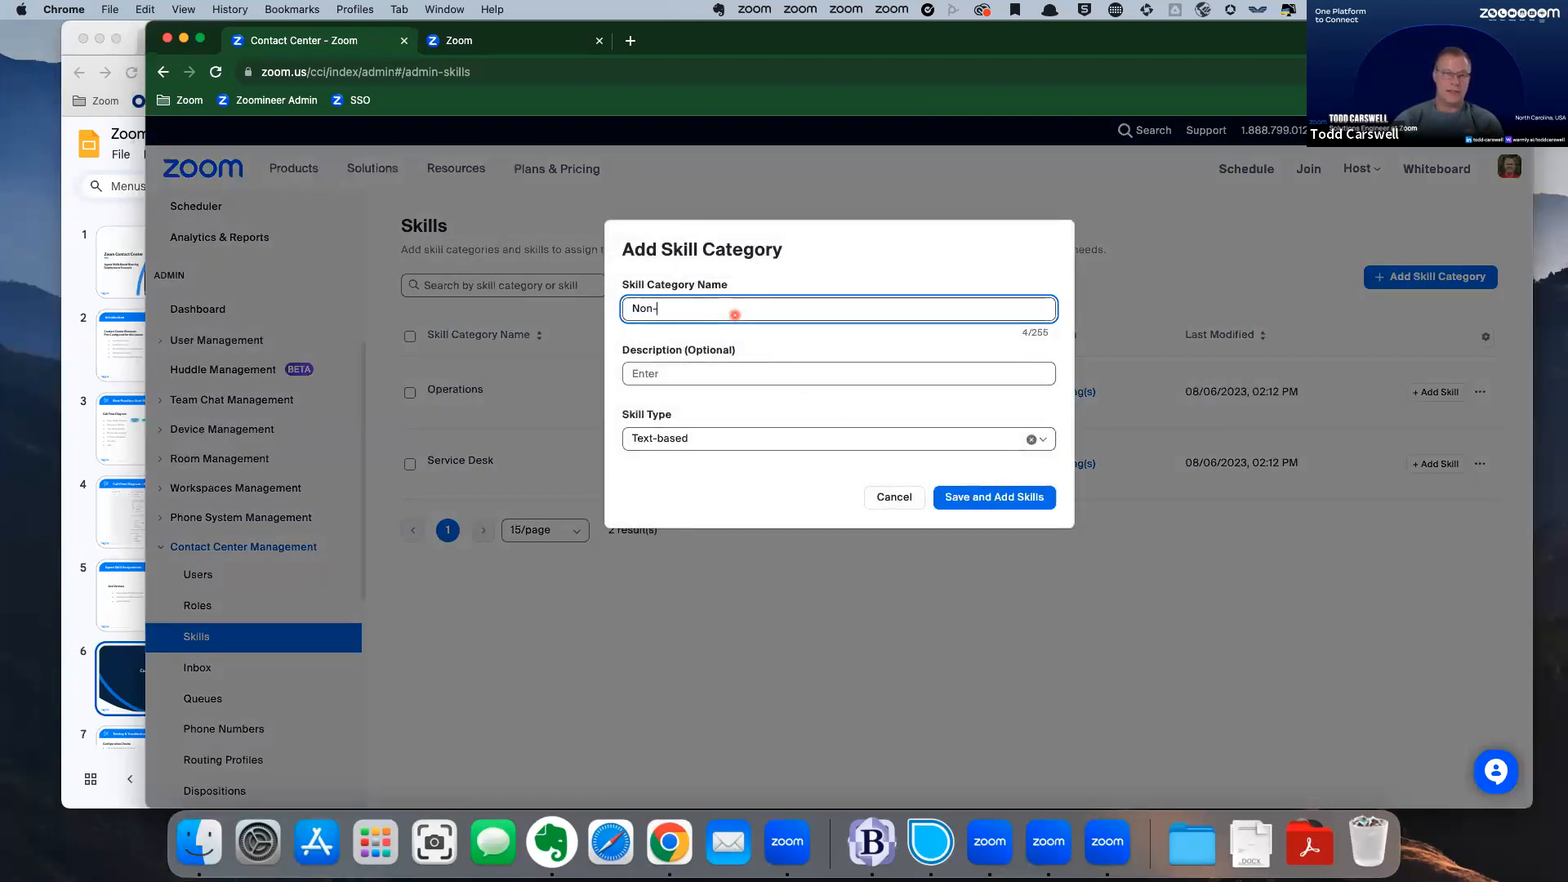
pyautogui.write('English Languates')
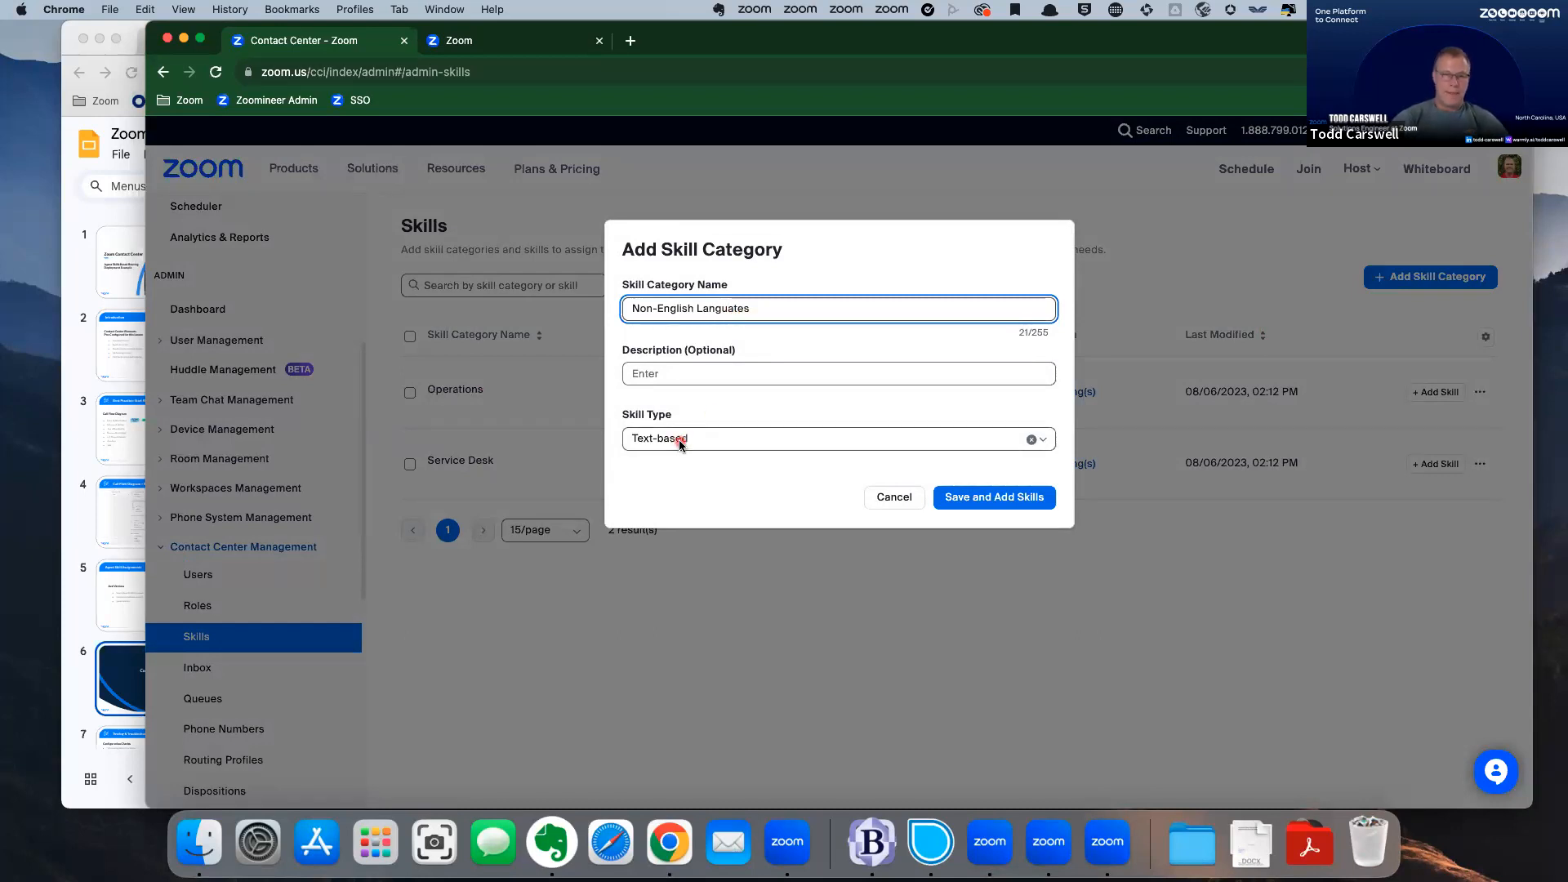
pyautogui.click(698, 413)
pyautogui.click(737, 311)
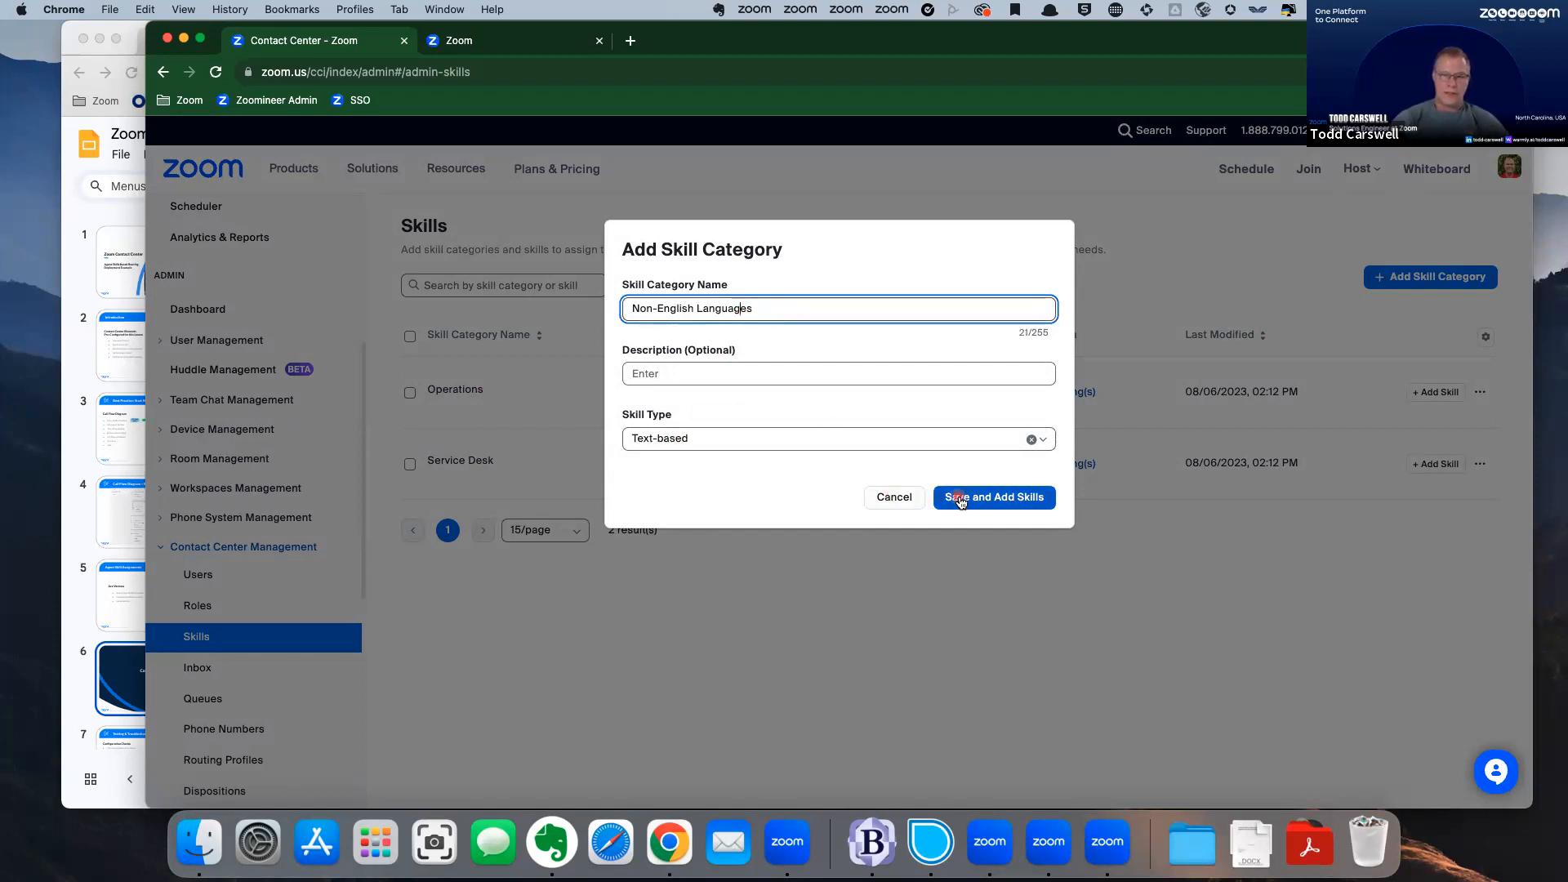
pyautogui.click(984, 498)
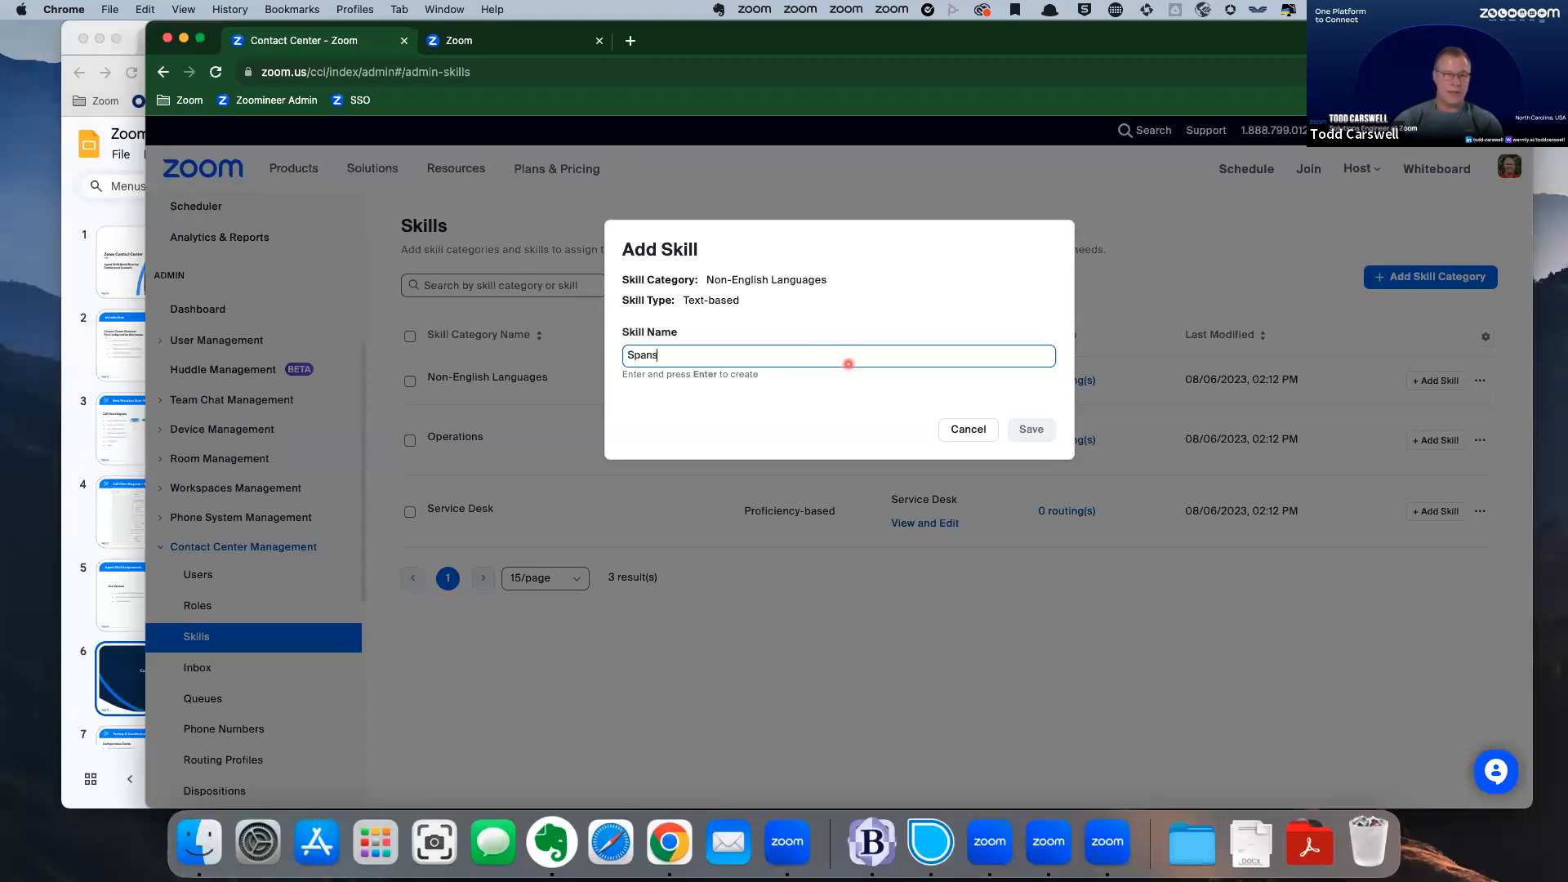
# Add the skills Spanish and Tagalog to the Non-English Languages category and save them.
pyautogui.press('Return')
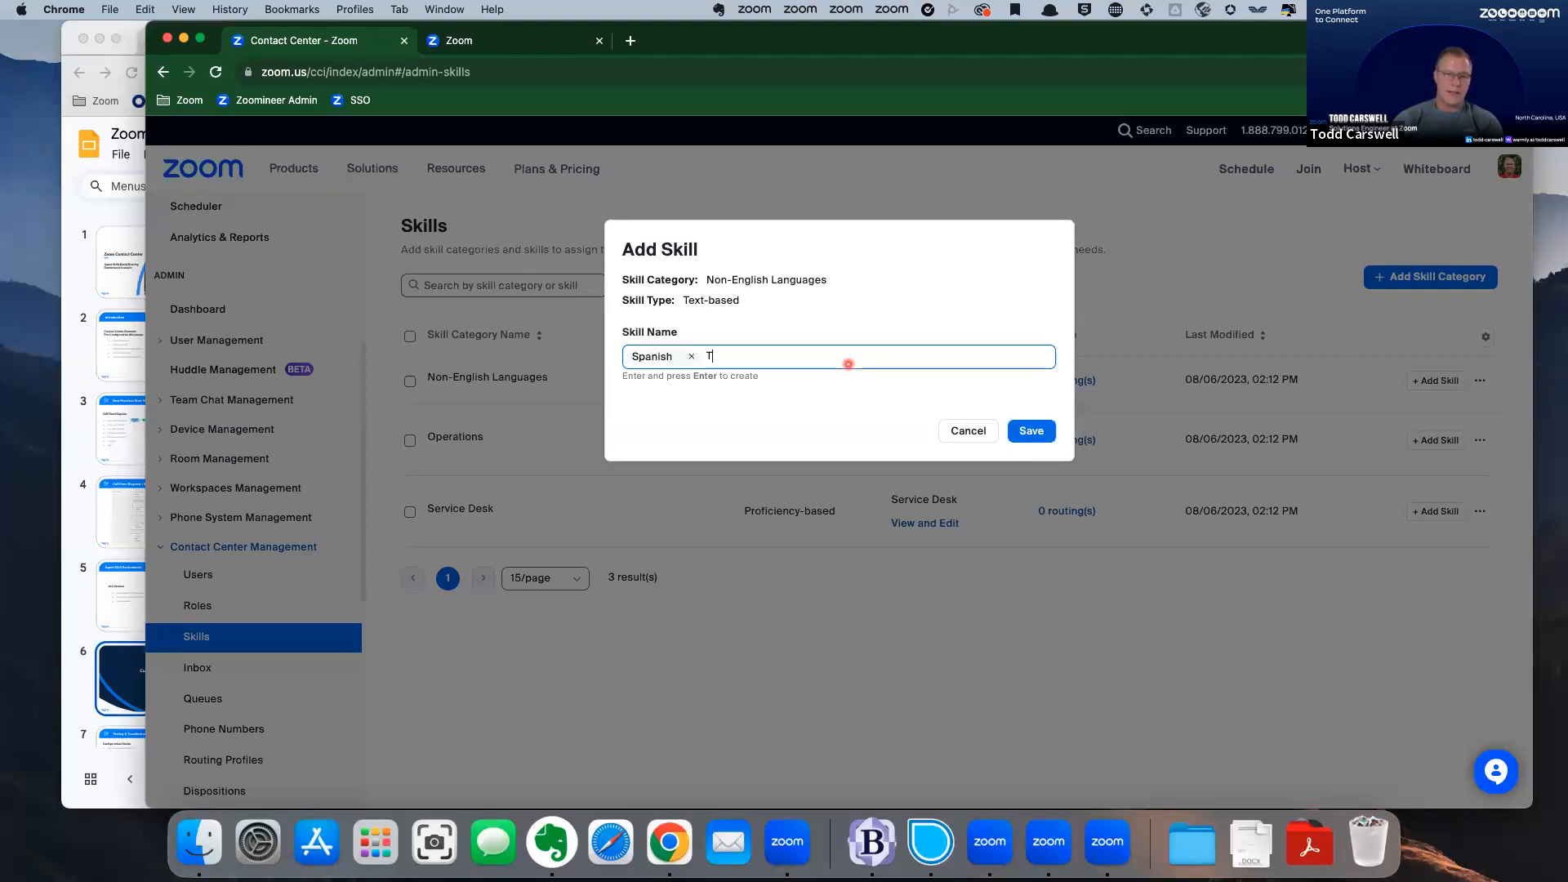
pyautogui.write('Tagalog')
pyautogui.press('Return')
pyautogui.click(1028, 430)
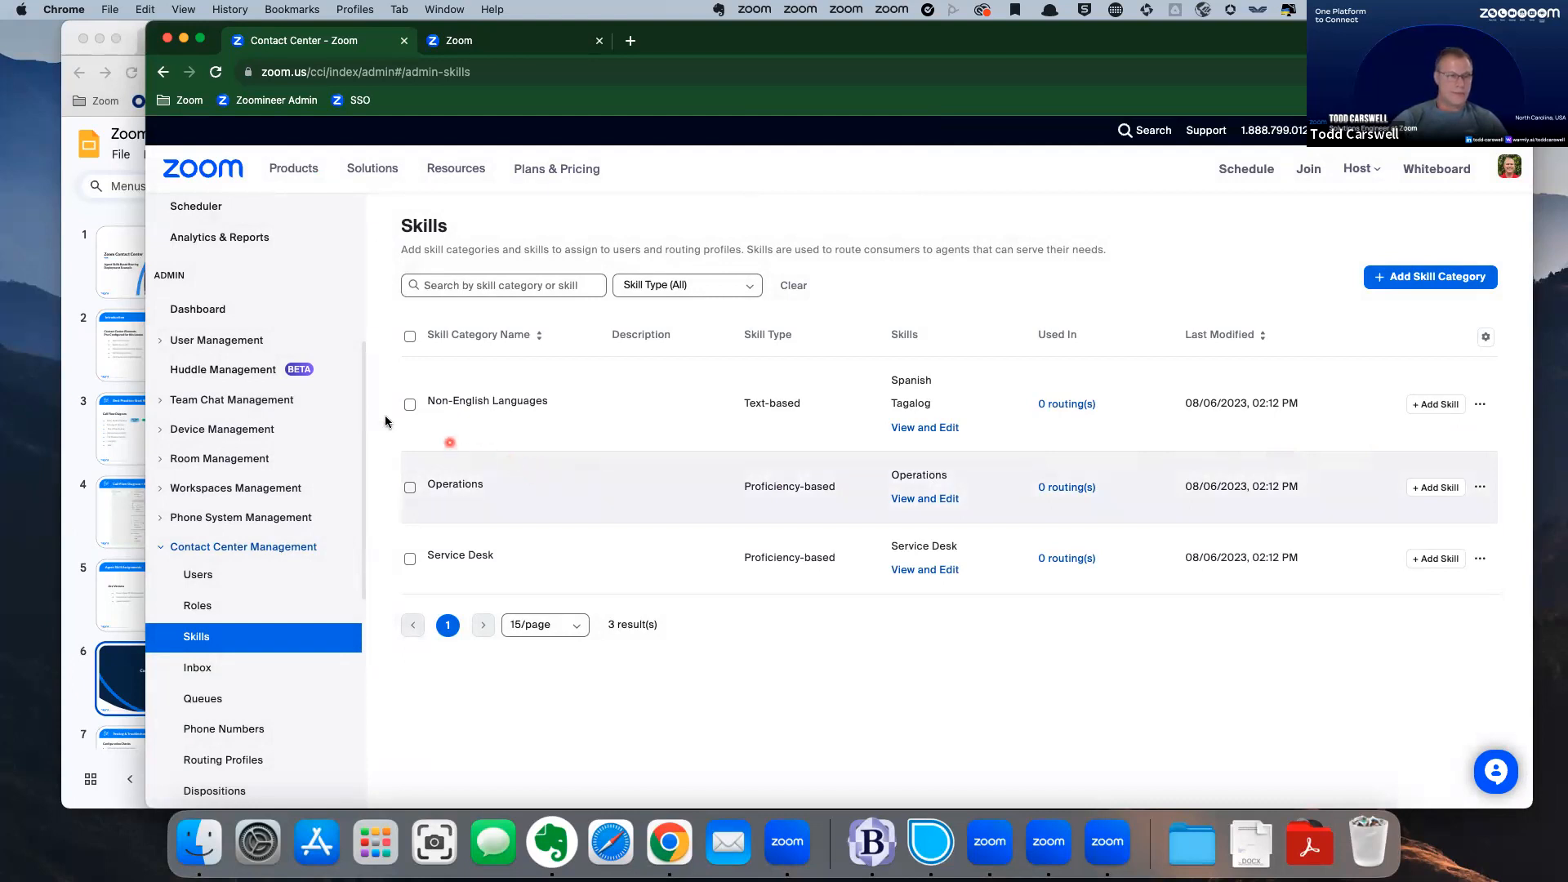
# Switch to the Google Slides deck and examine both agents' skills and proficiency levels on the Agent Skill Assignments slide.
pyautogui.click(71, 274)
pyautogui.click(163, 582)
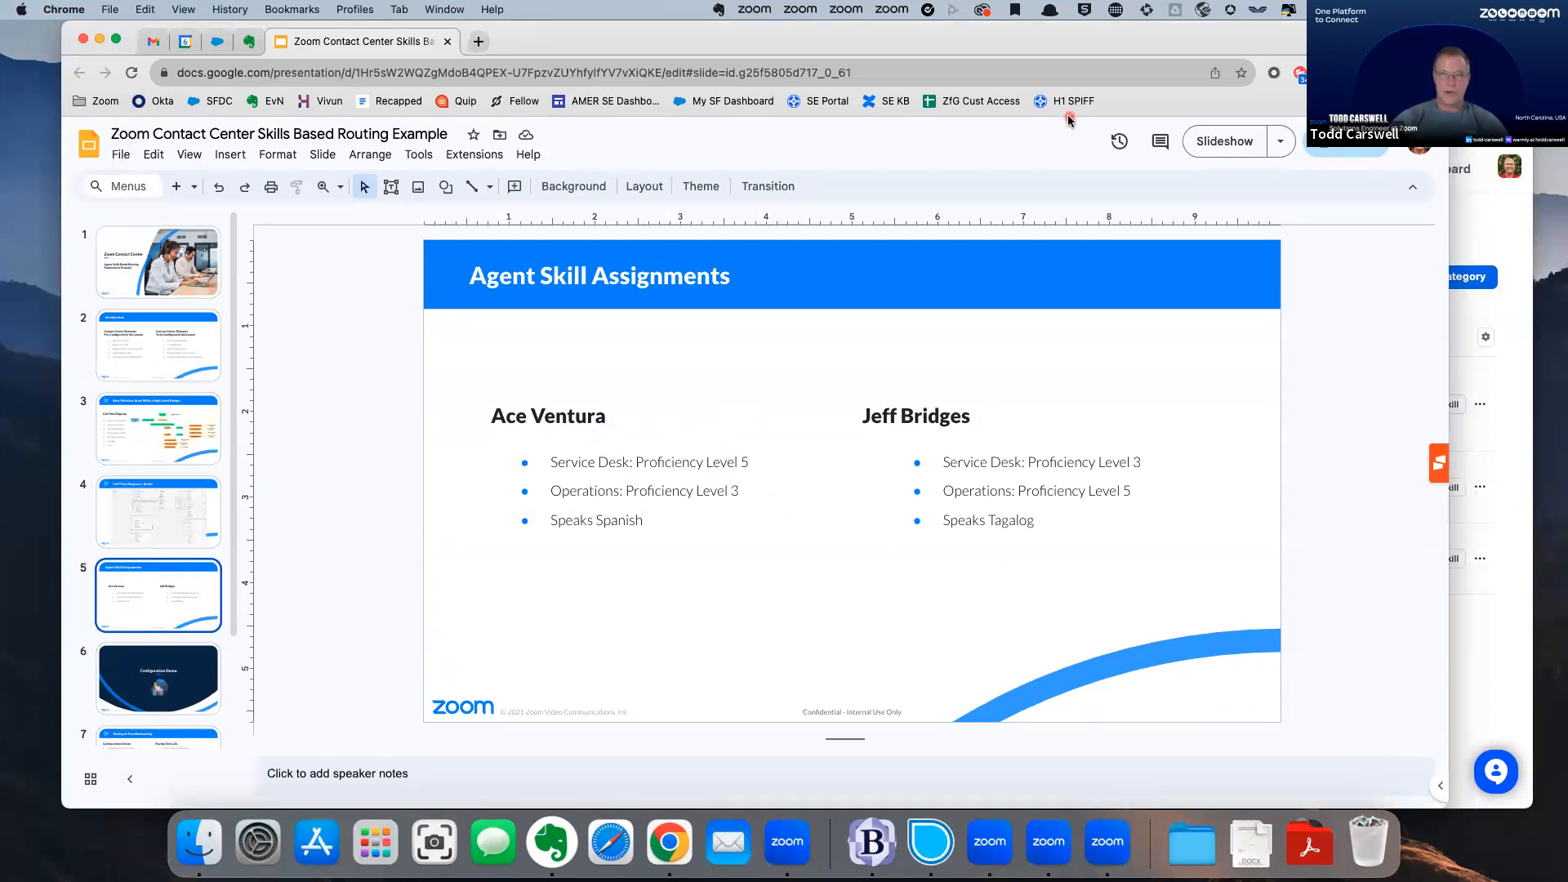
pyautogui.moveTo(1051, 49); pyautogui.dragTo(1008, 45)
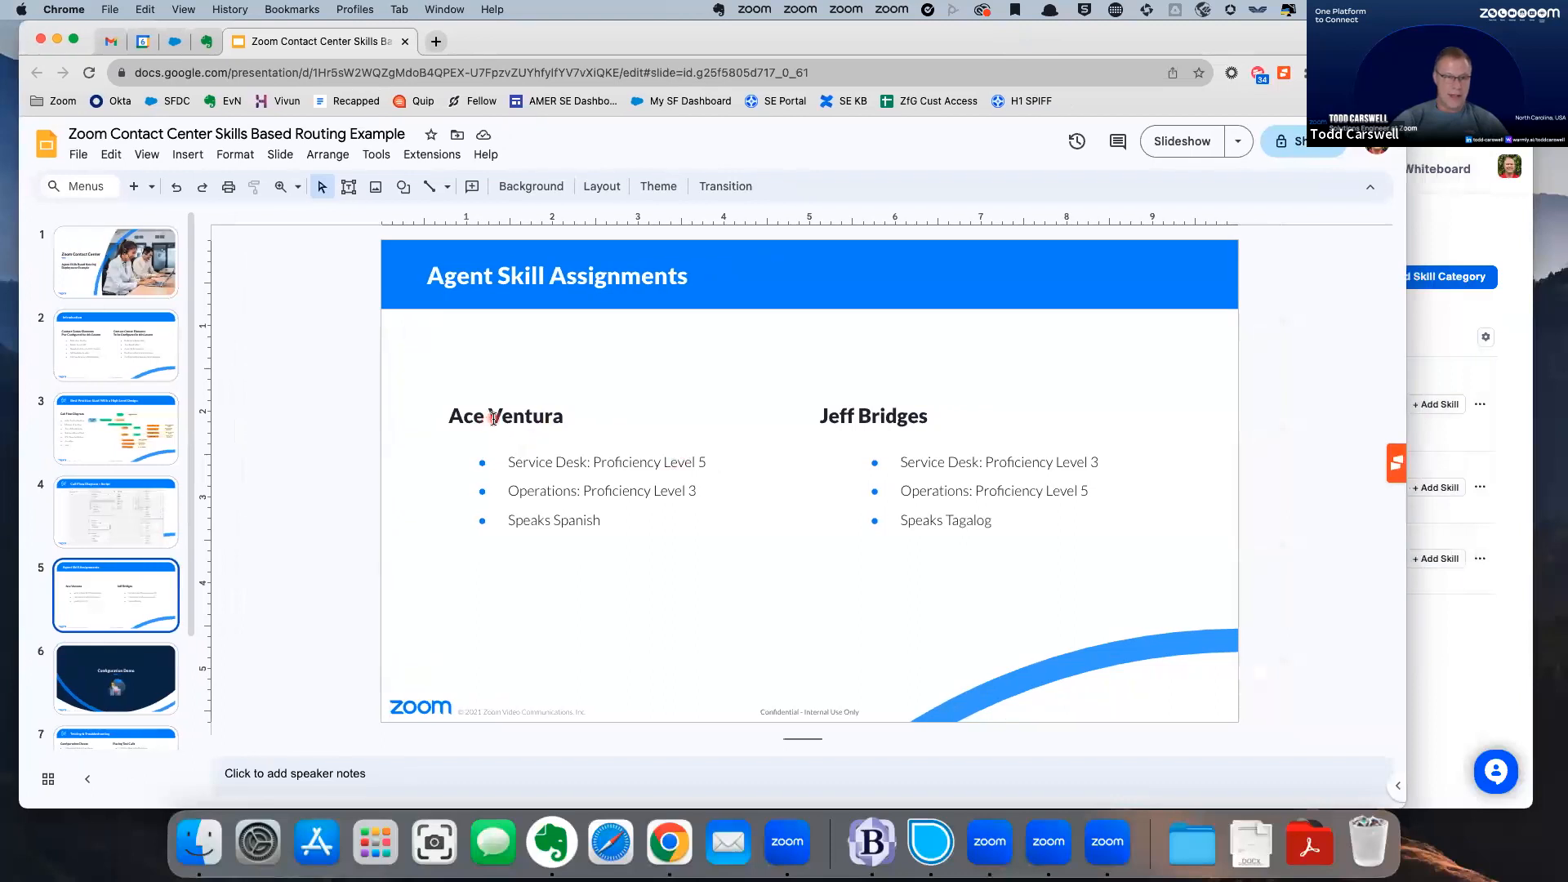
pyautogui.scroll(-1, 529, 485)
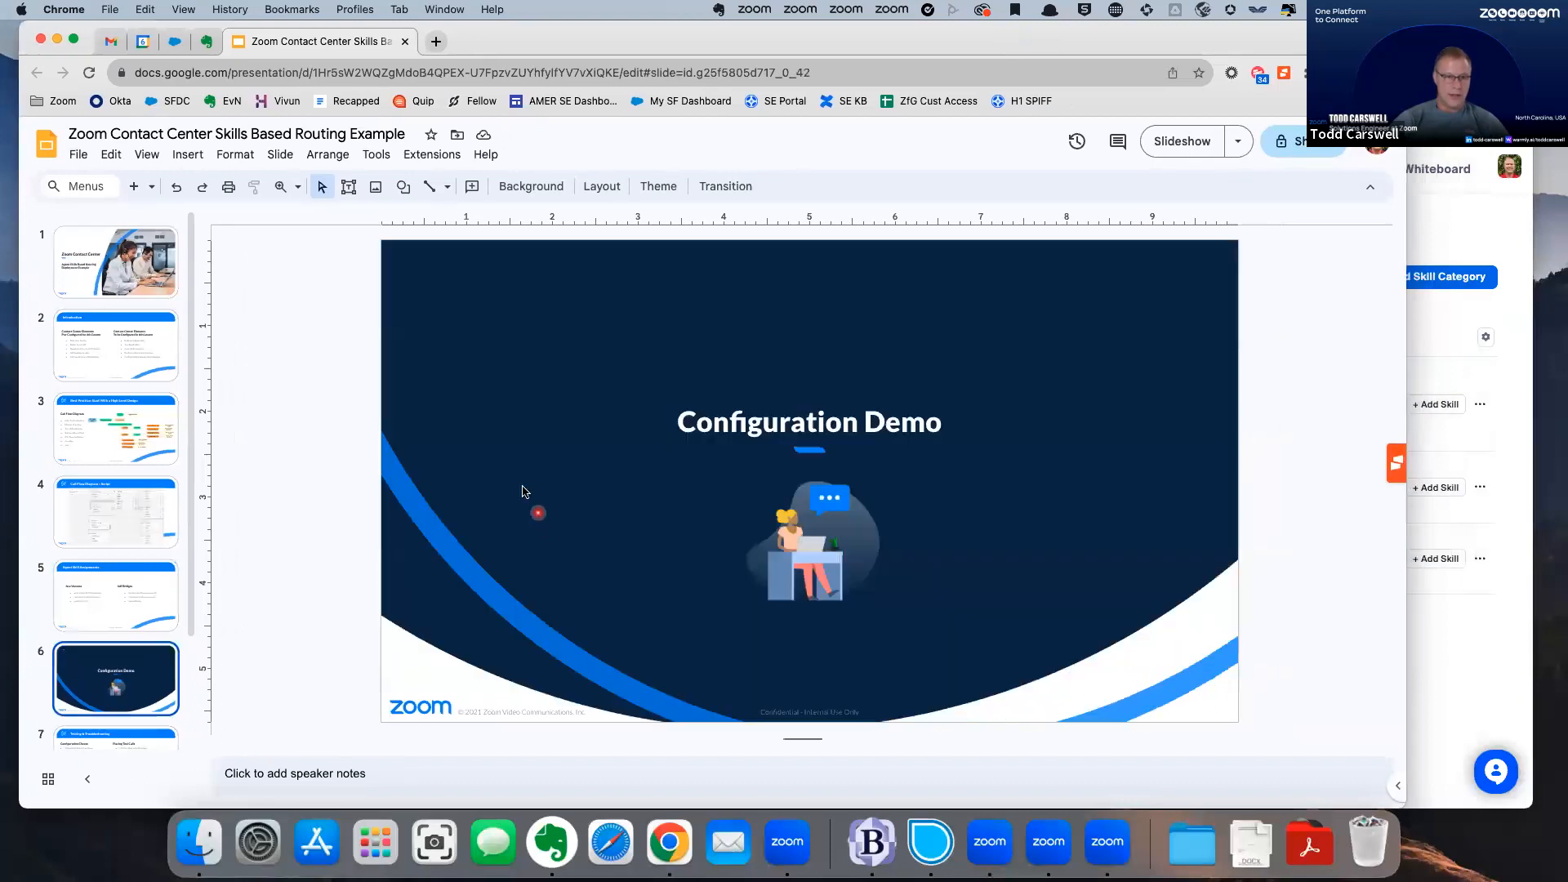
pyautogui.click(149, 589)
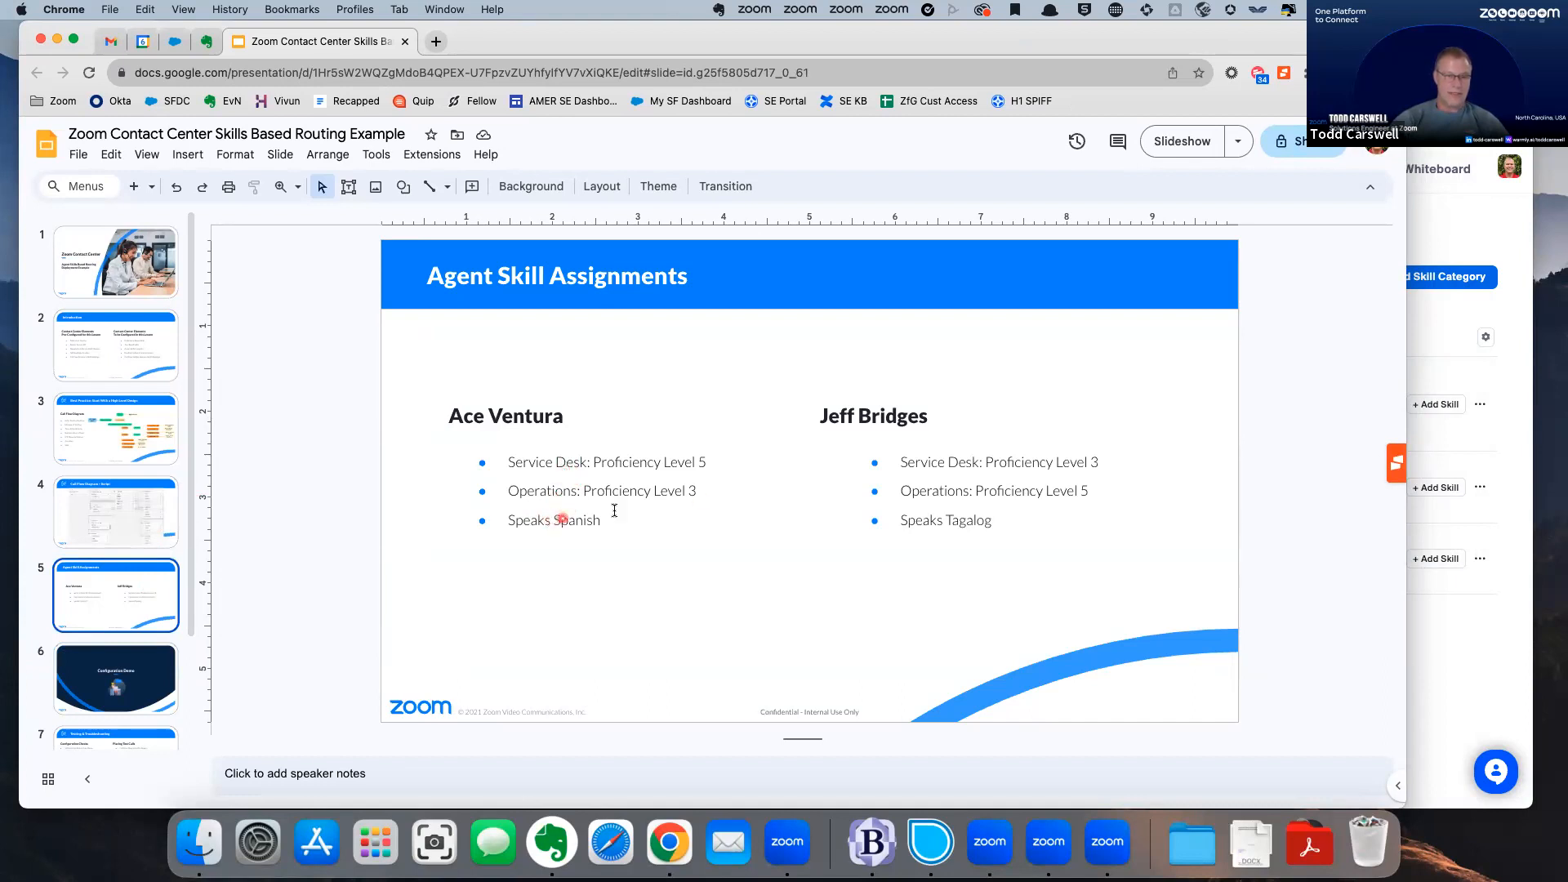
pyautogui.click(1448, 326)
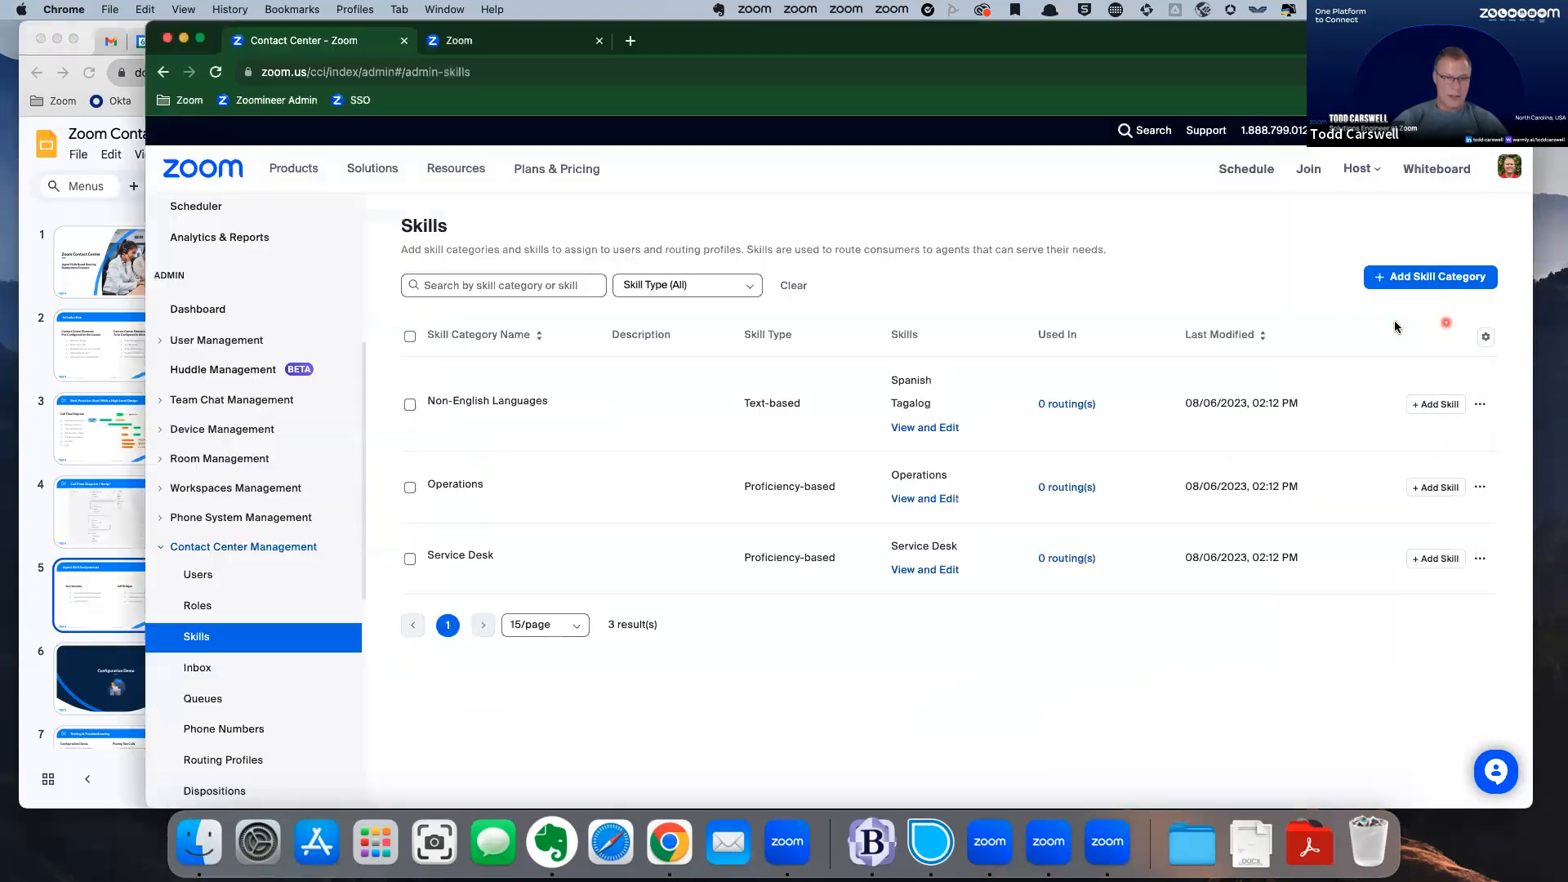
# Open the first agent among the Contact Center users and select the skills Spanish, Operations and Service Desk for assignment.
pyautogui.click(214, 583)
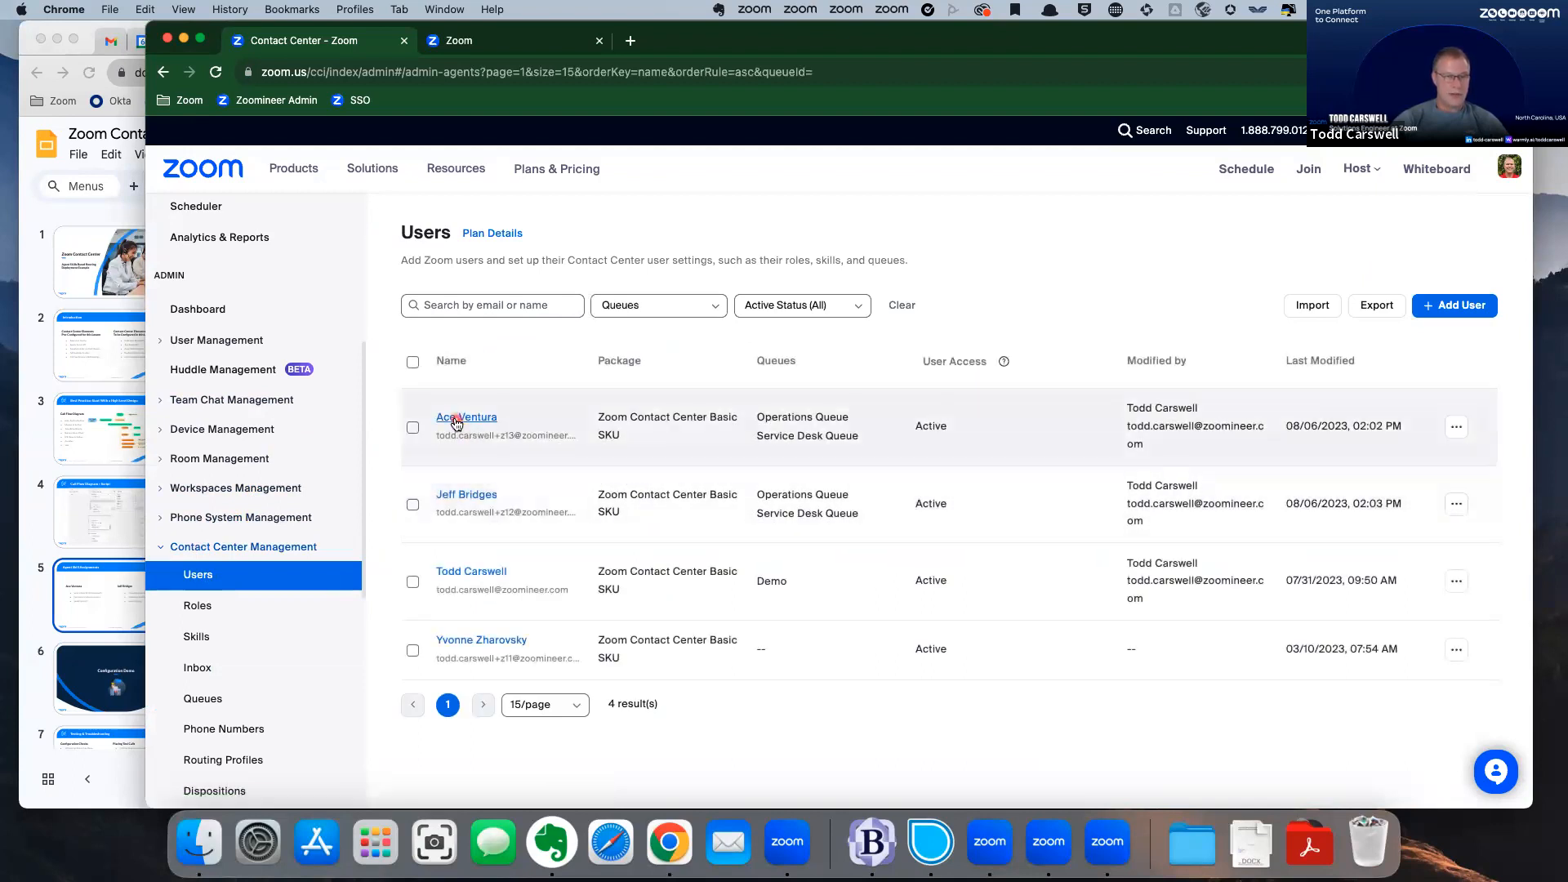
pyautogui.click(457, 417)
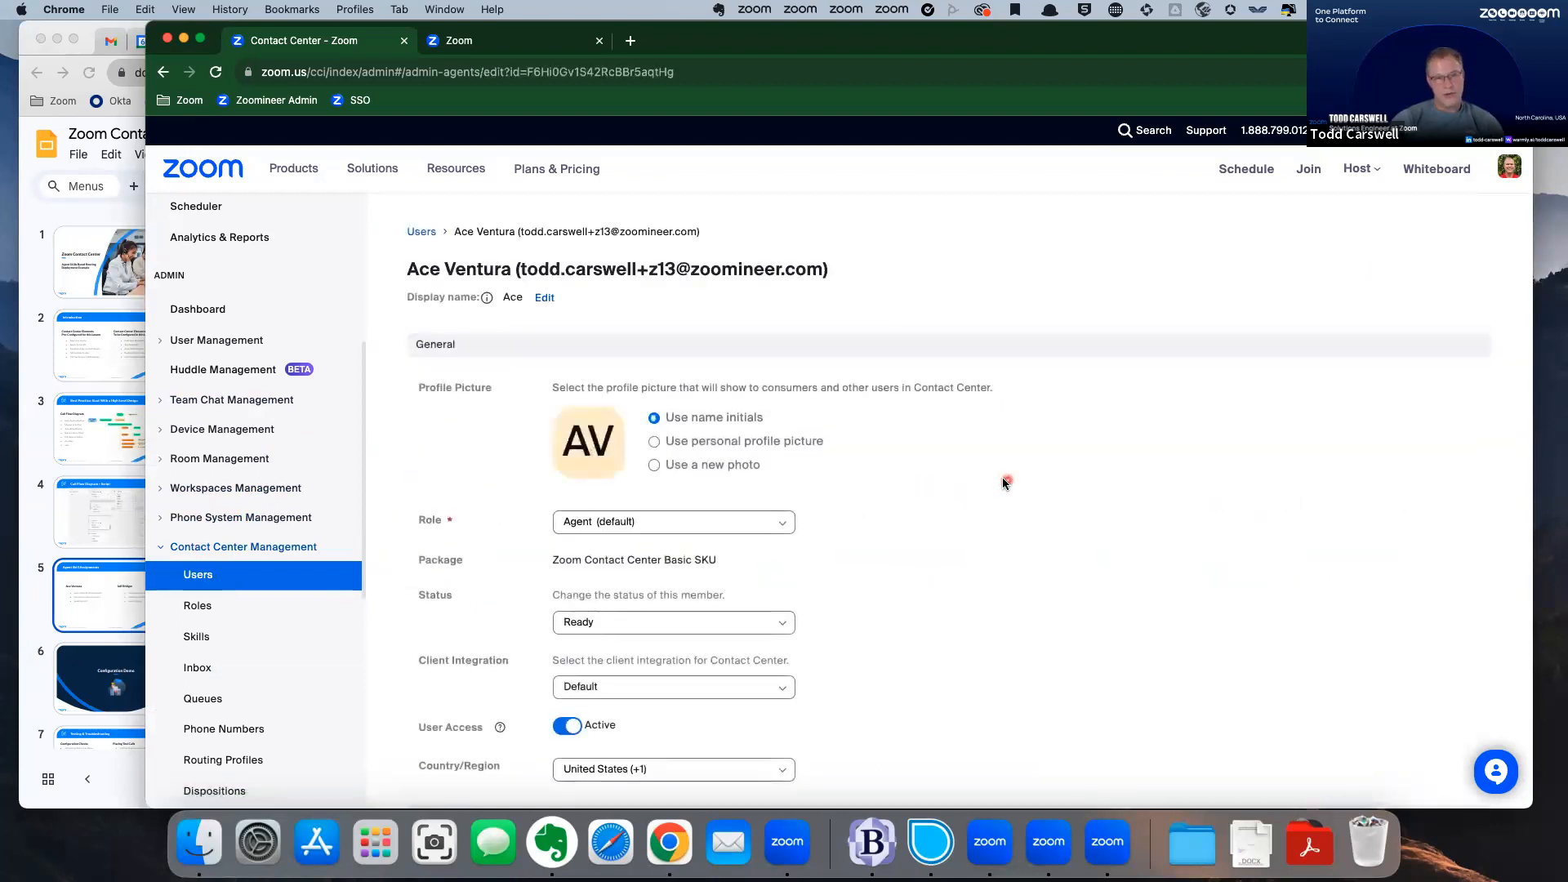
pyautogui.scroll(-2, 1008, 478)
pyautogui.scroll(-8, 1009, 477)
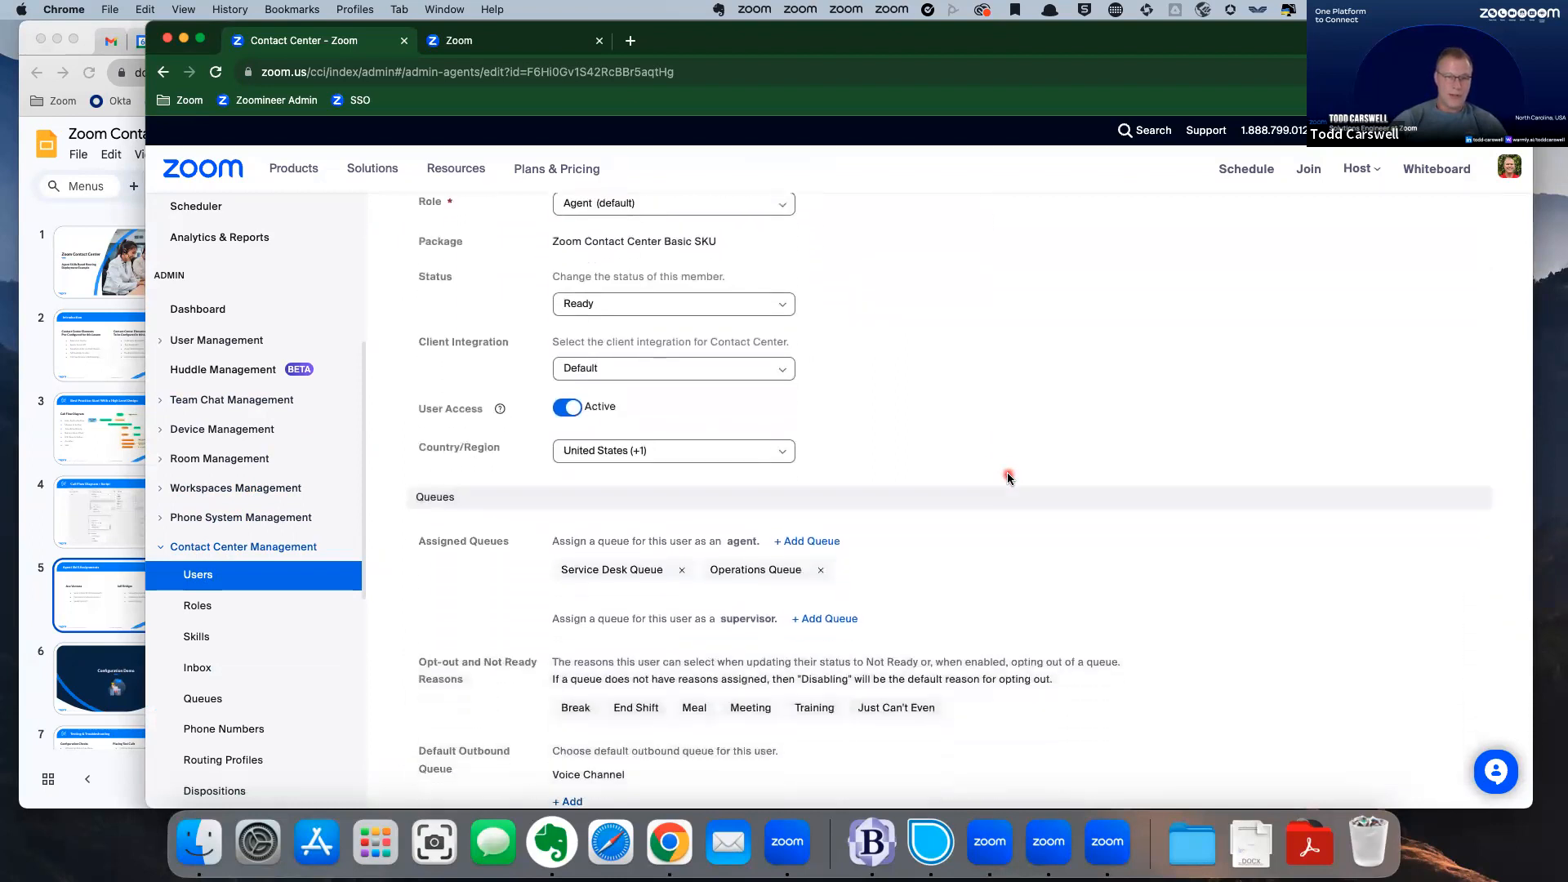
pyautogui.click(724, 380)
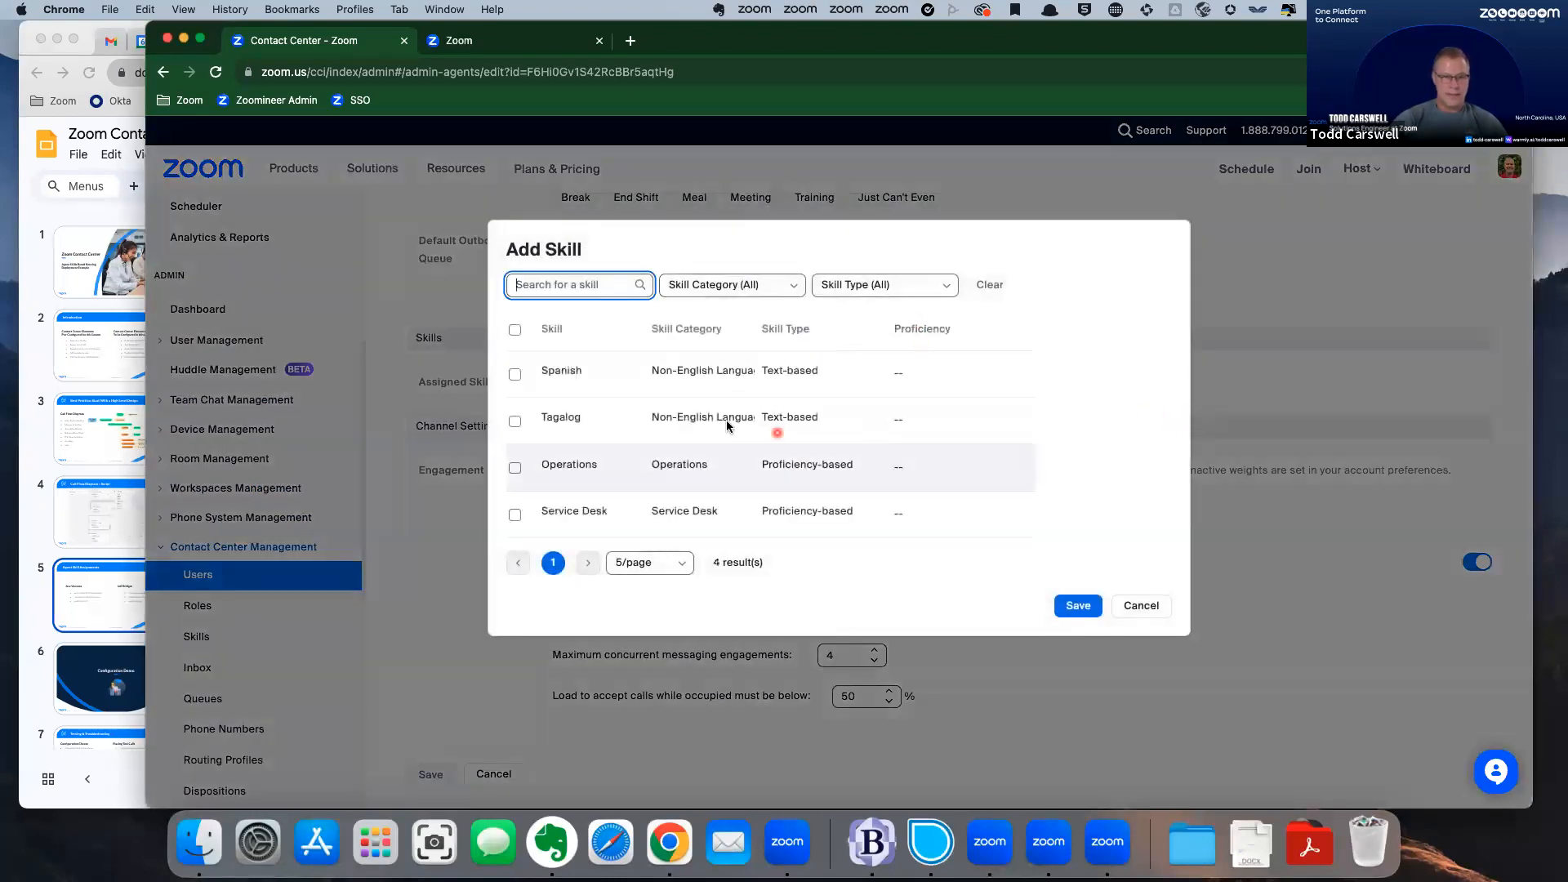
pyautogui.click(515, 374)
pyautogui.click(515, 468)
pyautogui.click(514, 514)
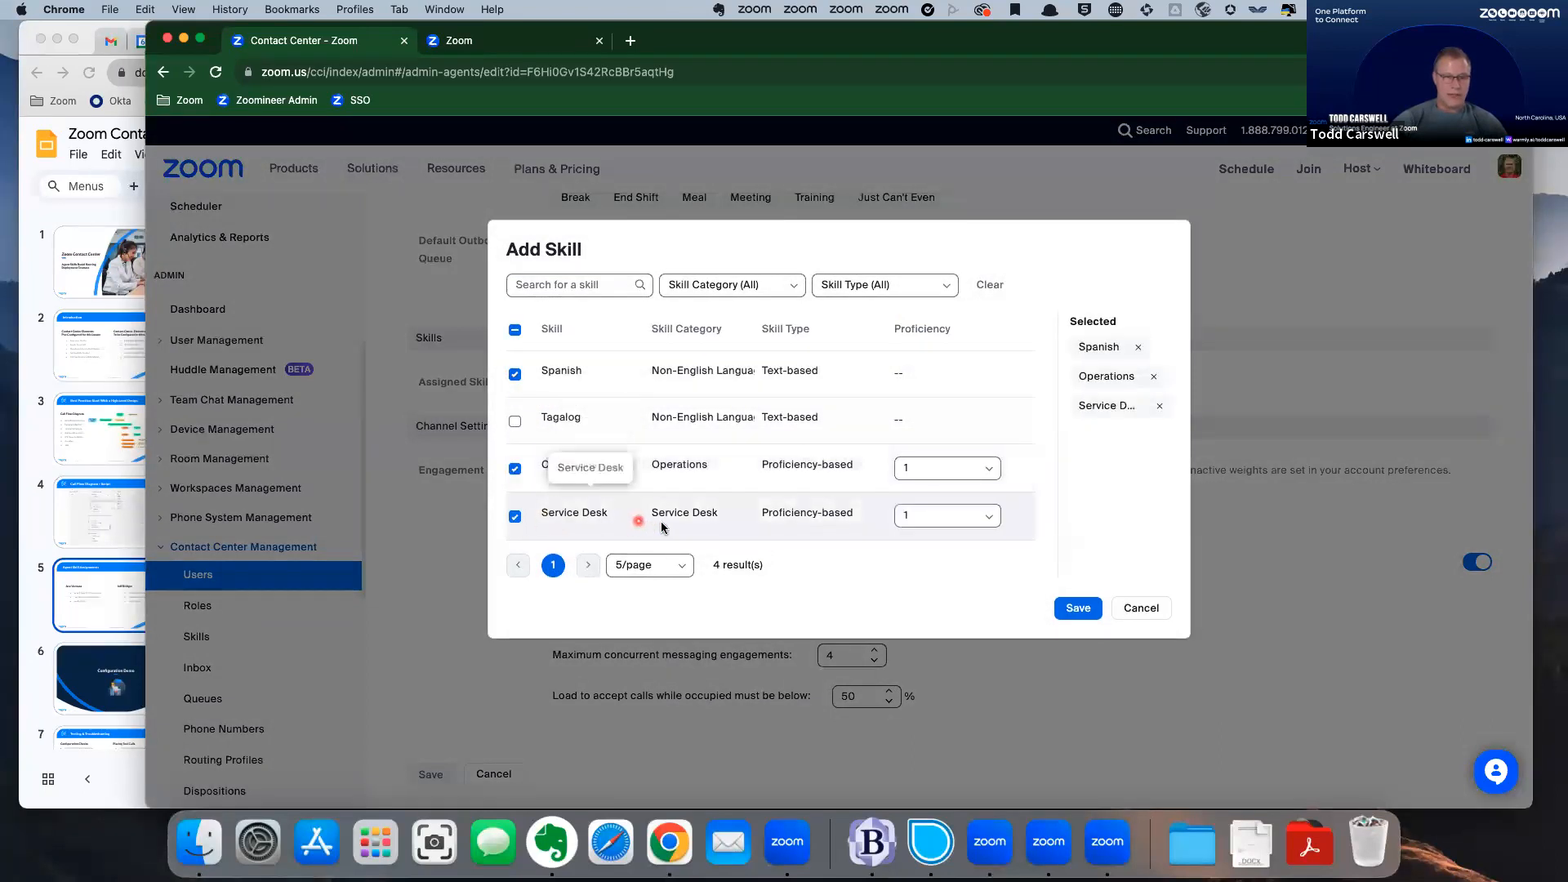
# Set the first agent's proficiency to 5 for Service Desk and 3 for Operations, and save the skill selection.
pyautogui.click(910, 515)
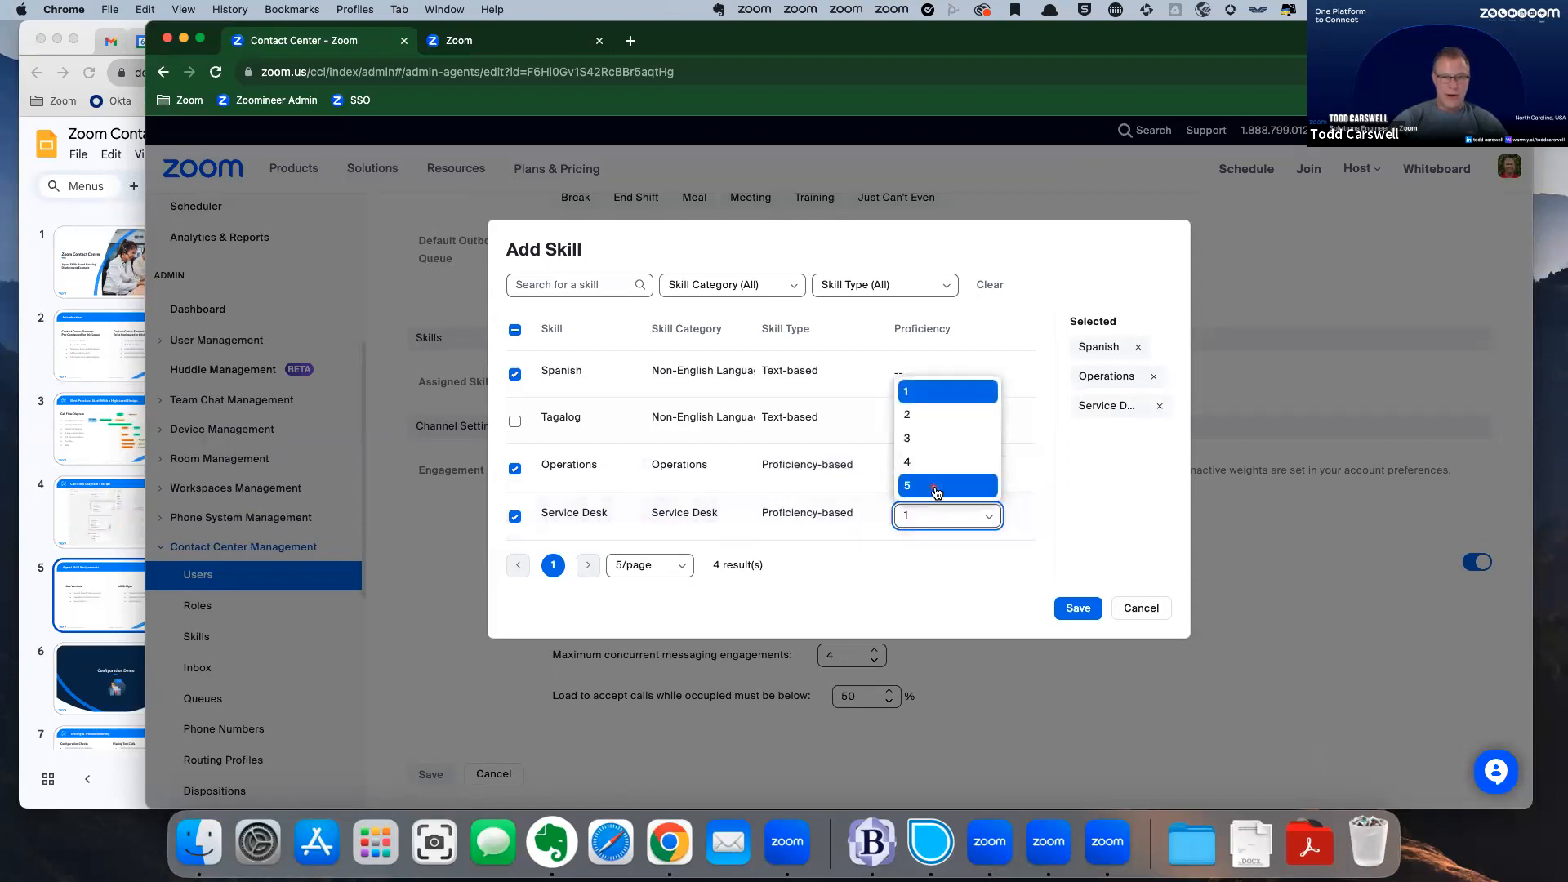
pyautogui.click(935, 485)
pyautogui.click(929, 467)
pyautogui.click(927, 419)
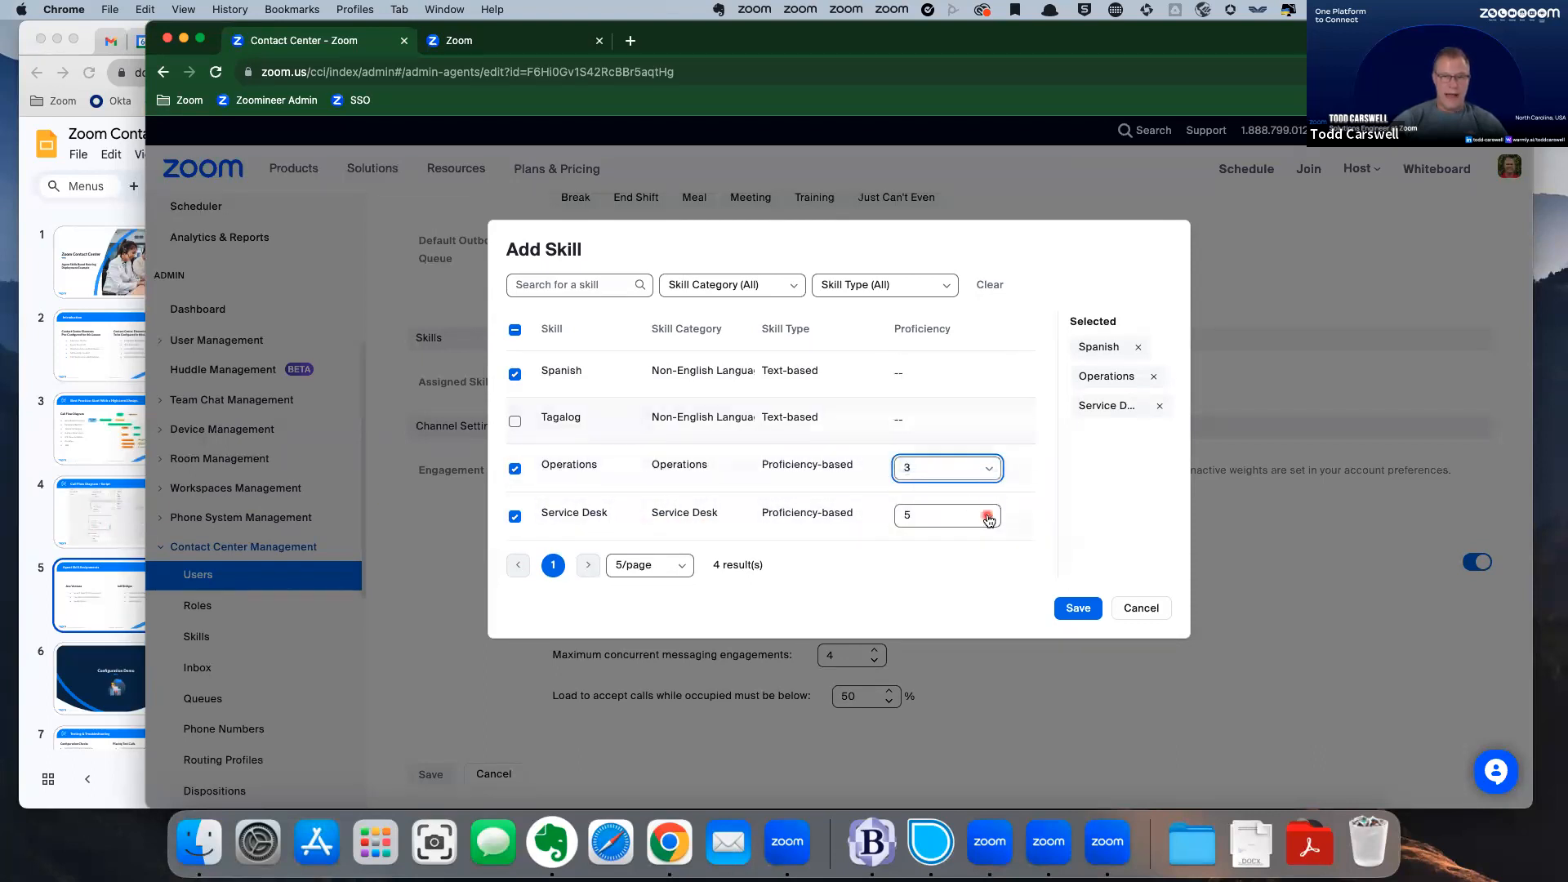
pyautogui.click(1078, 609)
# Check the Agent Skill Assignments slide and save the first agent's user settings.
pyautogui.click(33, 465)
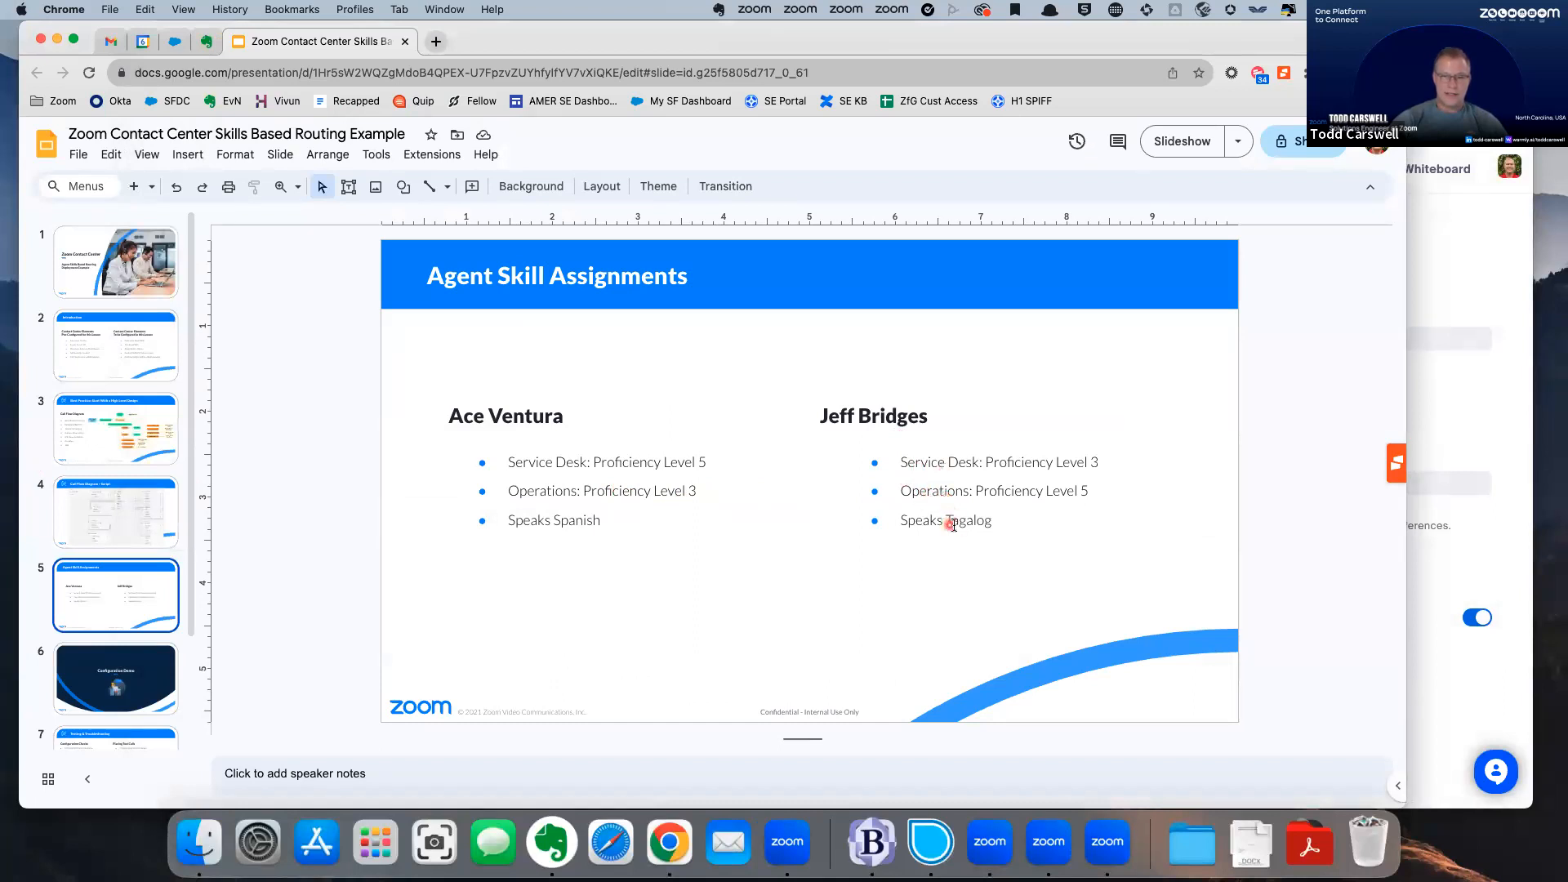
pyautogui.click(1490, 549)
pyautogui.scroll(5, 488, 319)
pyautogui.scroll(-10, 490, 324)
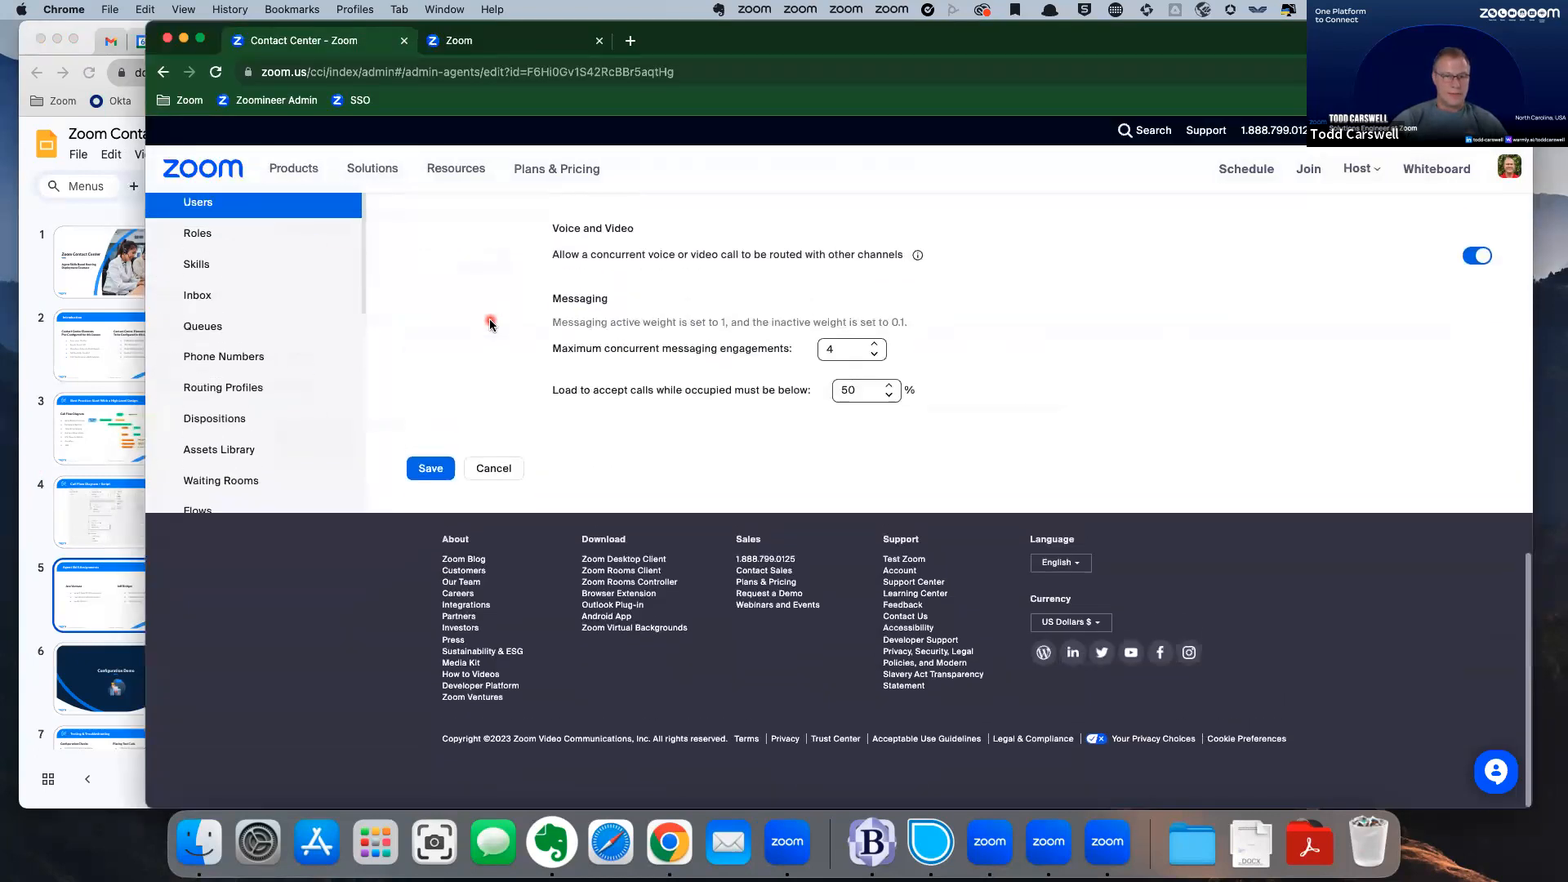
pyautogui.click(430, 486)
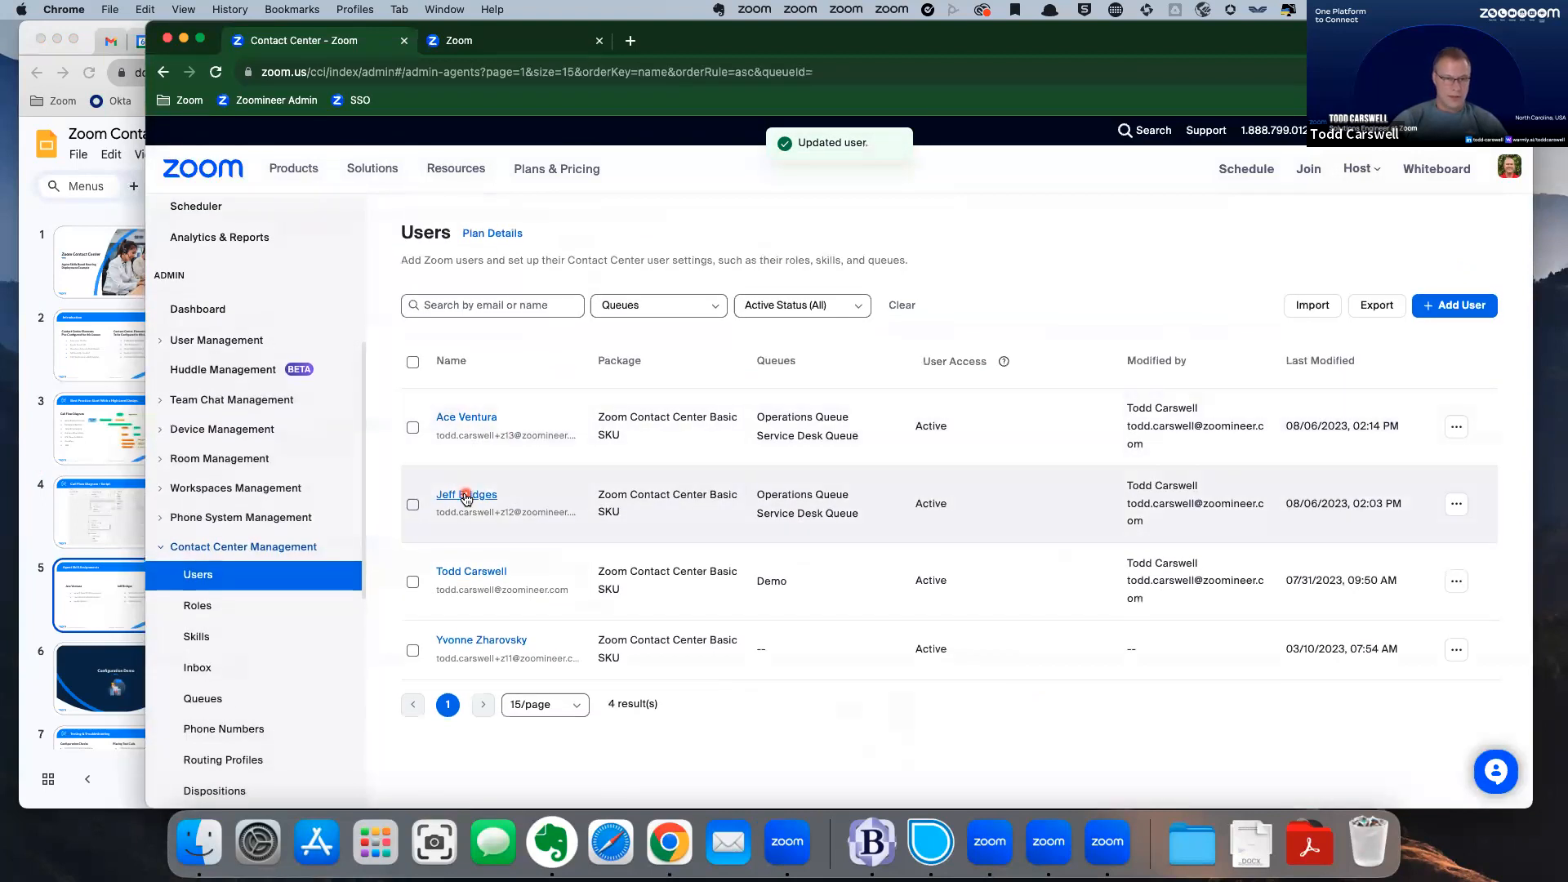
# Open the second agent in the user list and select the skills Tagalog, Operations and Service Desk for assignment.
pyautogui.click(457, 495)
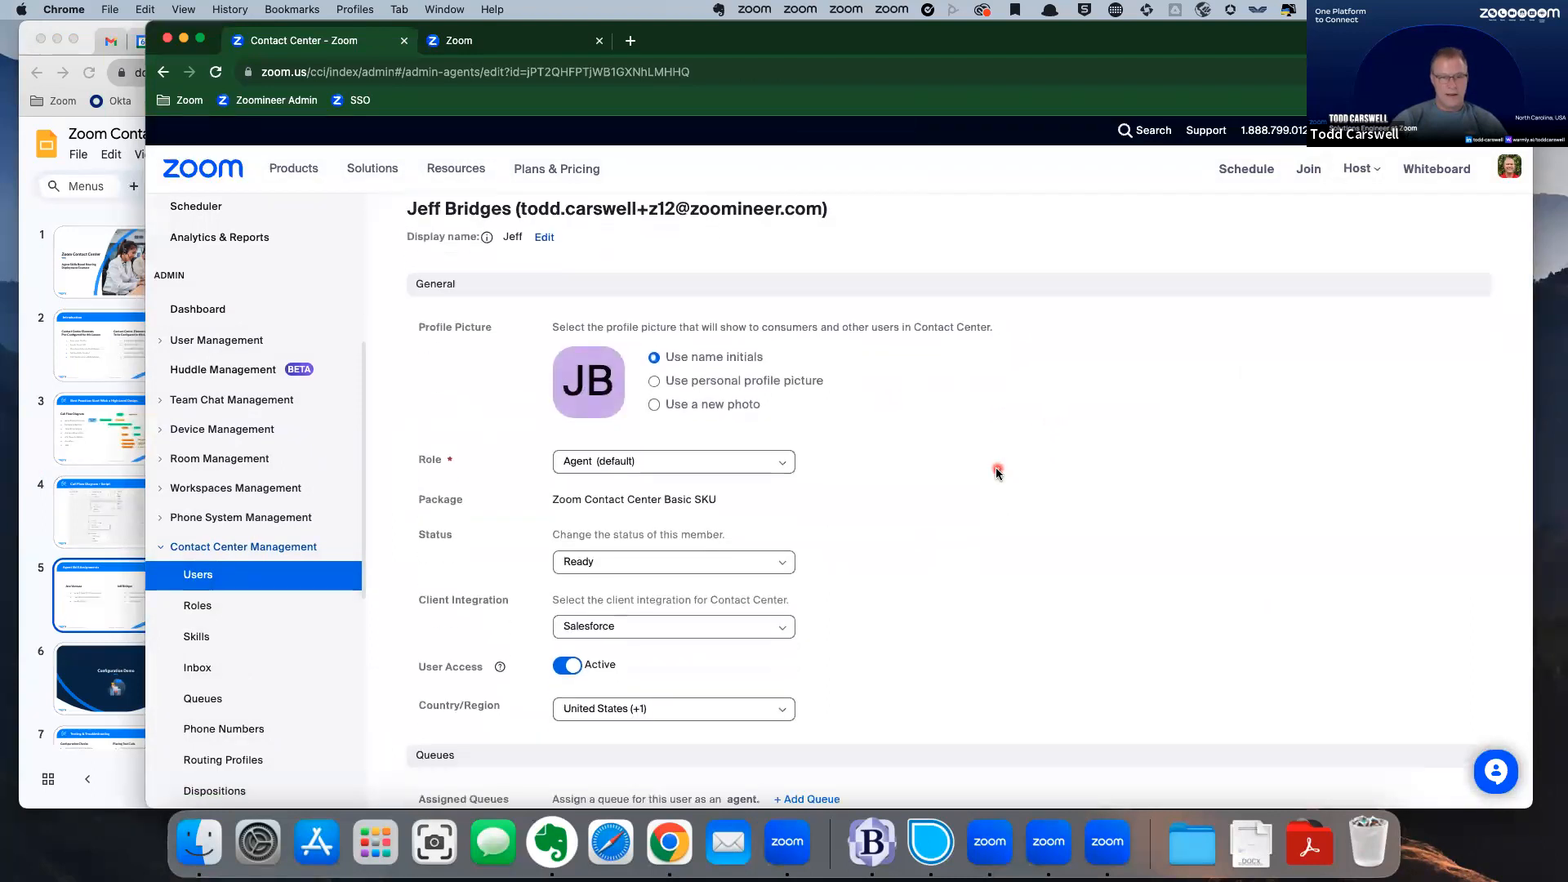
pyautogui.scroll(-5, 997, 467)
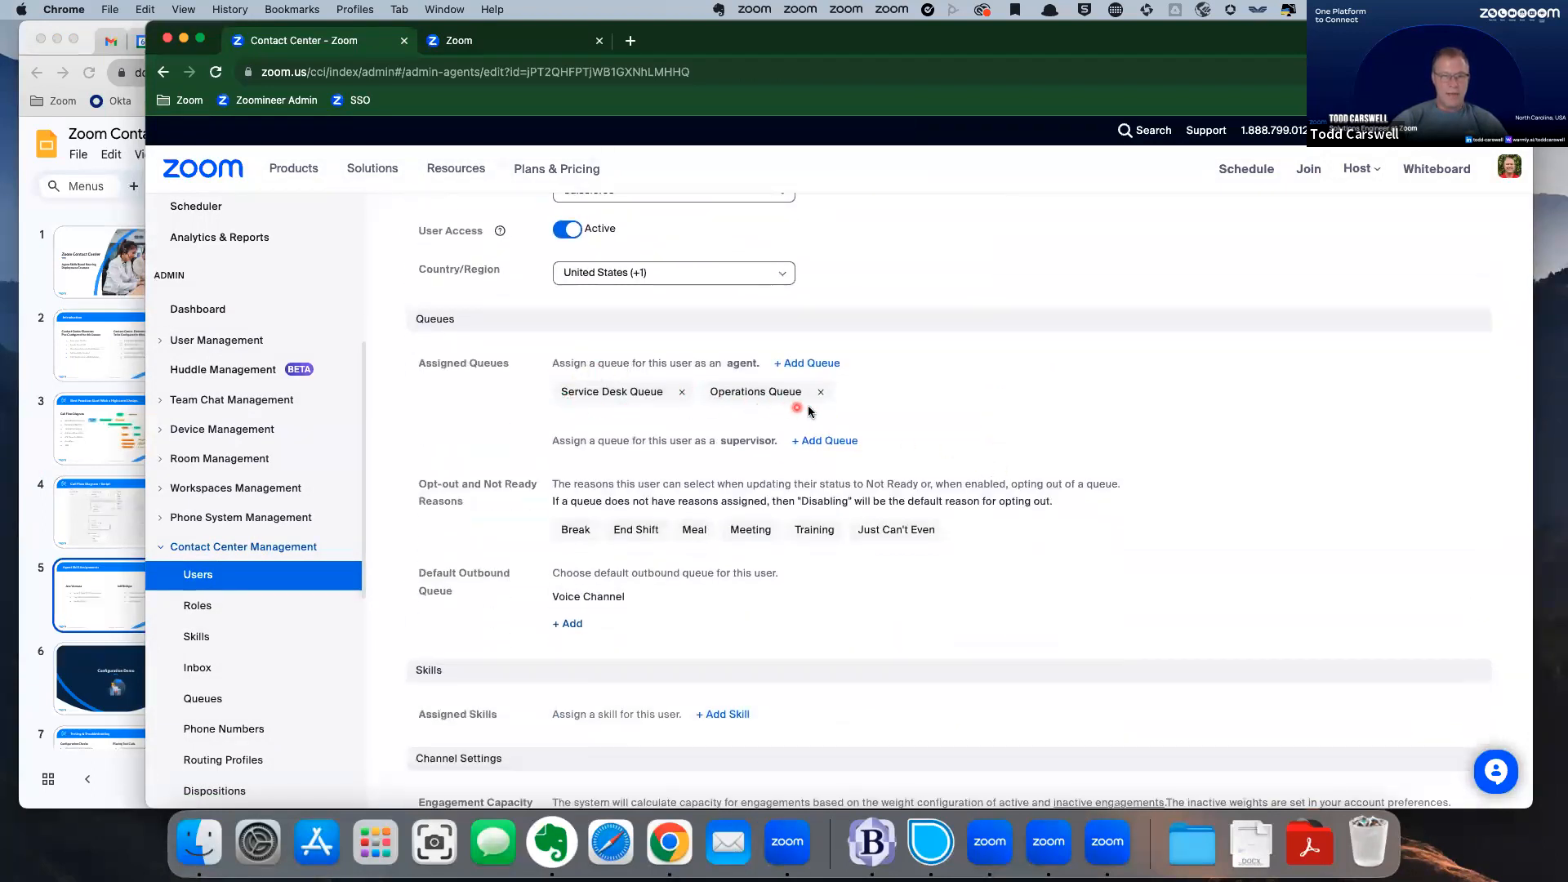
pyautogui.scroll(-5, 836, 410)
pyautogui.scroll(-2, 838, 412)
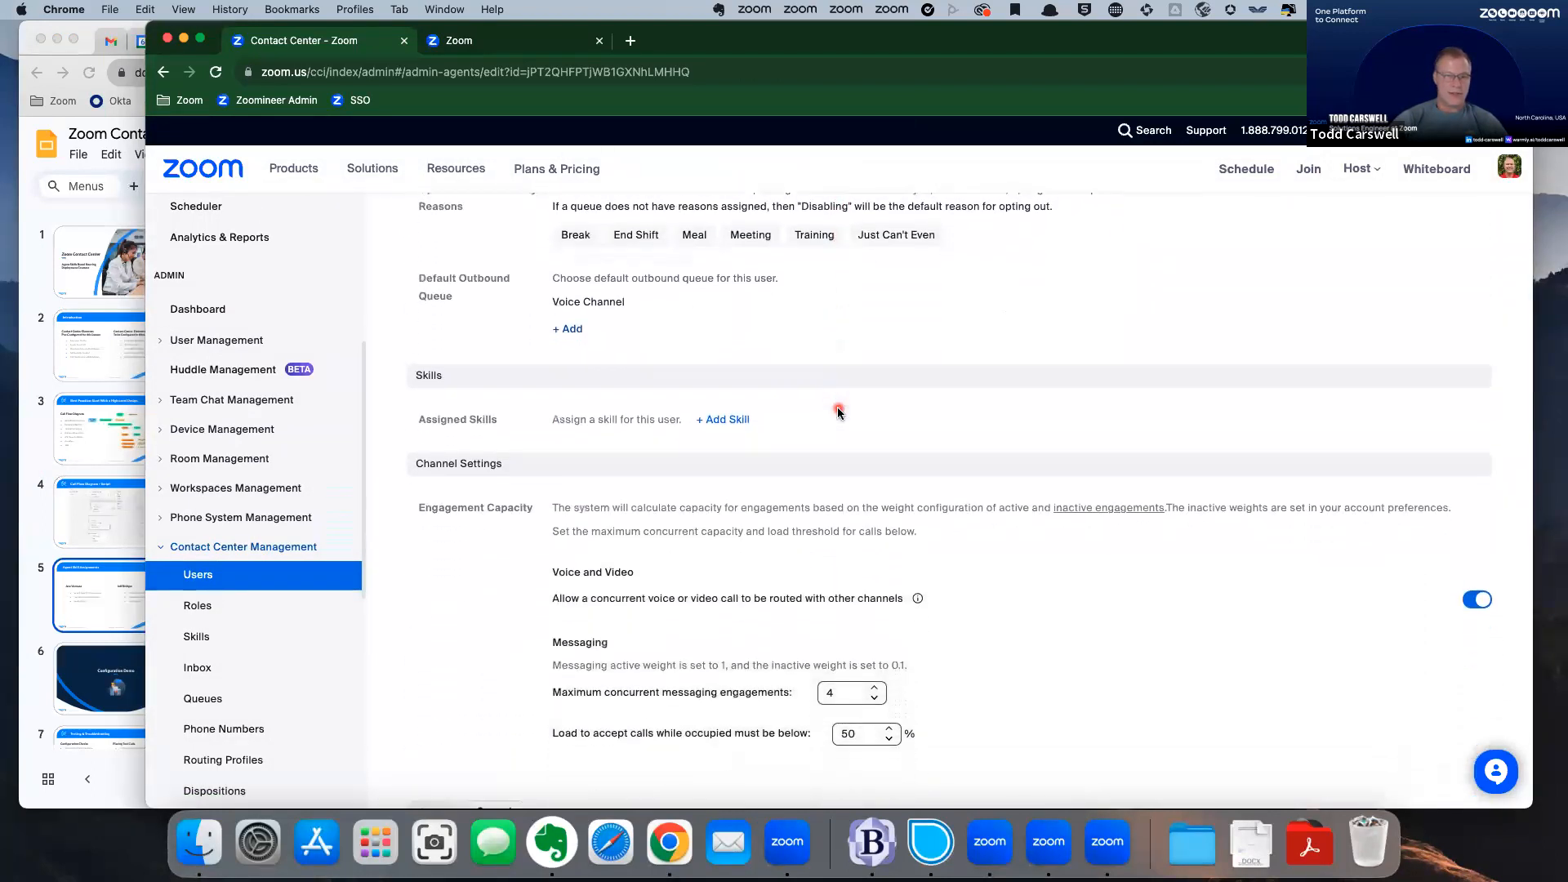
pyautogui.click(725, 418)
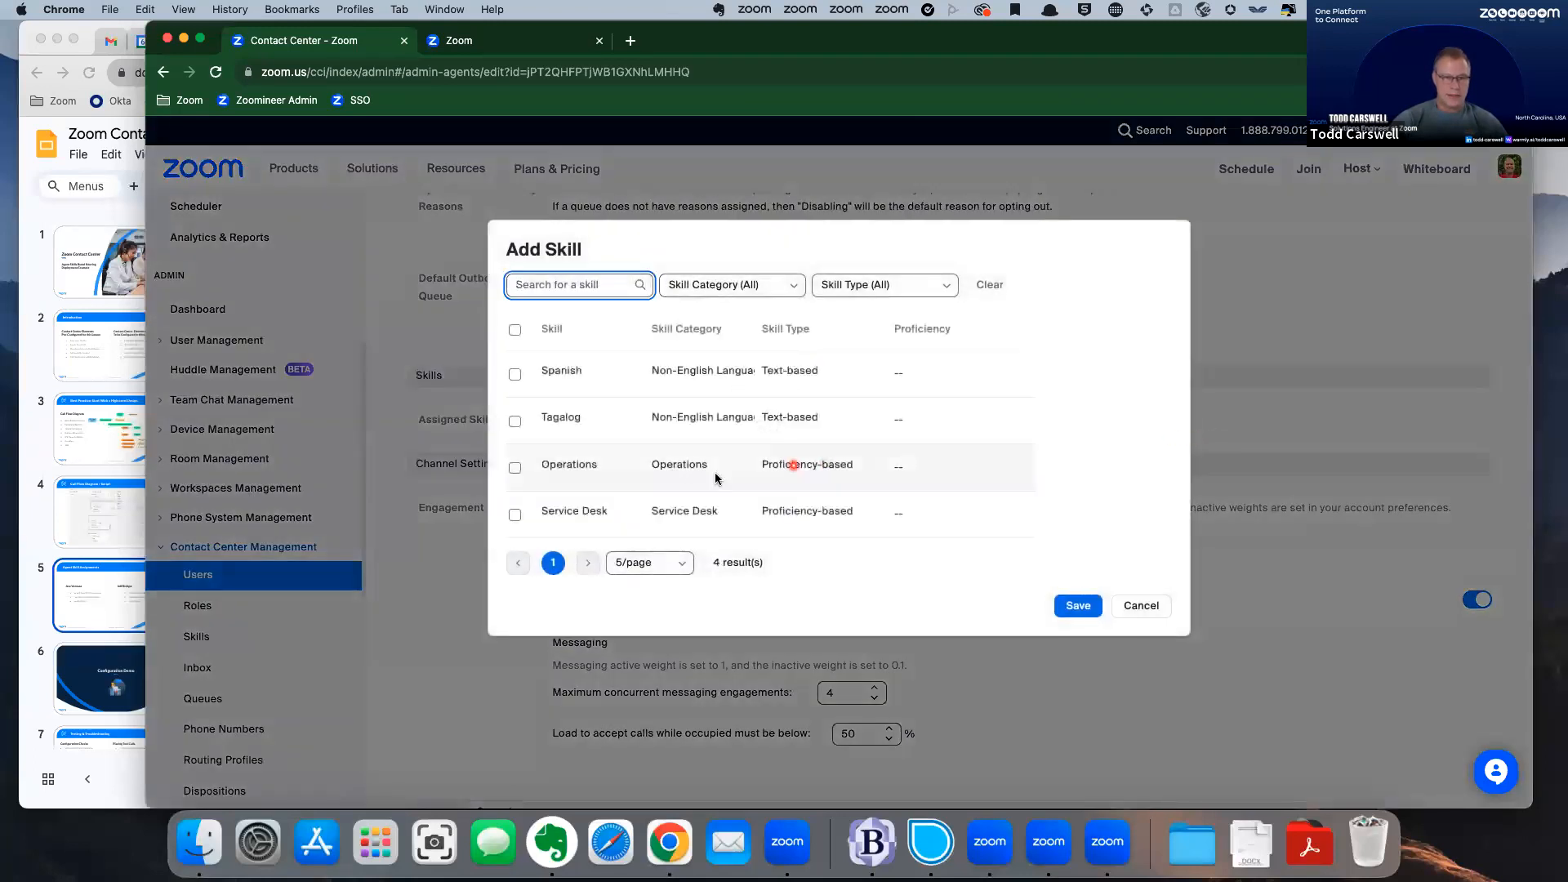
pyautogui.click(515, 422)
pyautogui.click(514, 468)
pyautogui.click(515, 516)
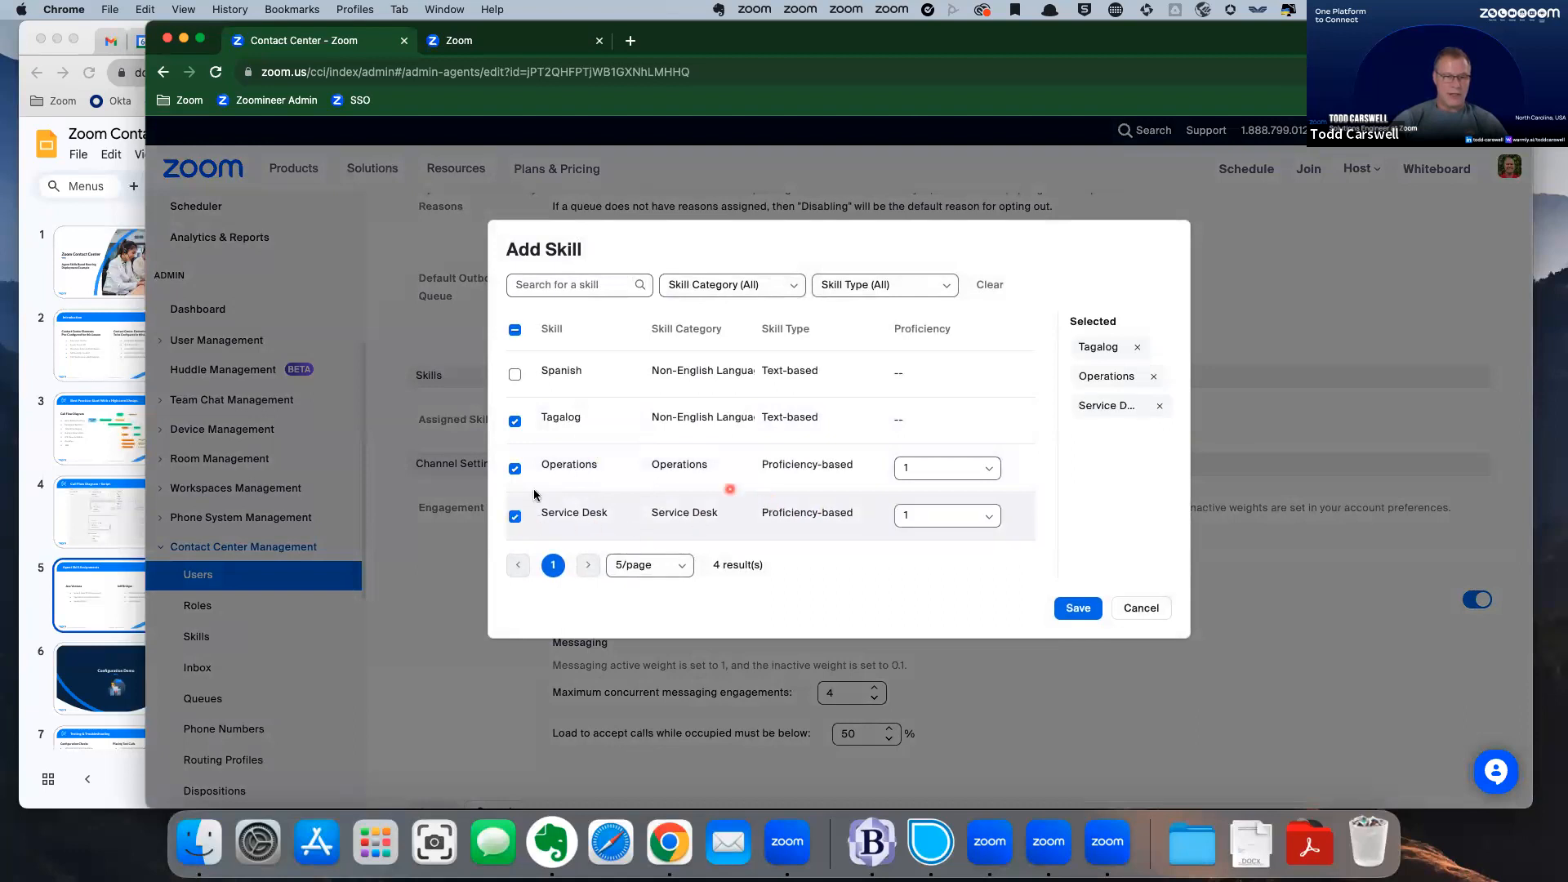
# Set the second agent's proficiency to 5 for Operations and 3 for Service Desk per the slide, and save the skills and user settings.
pyautogui.click(50, 524)
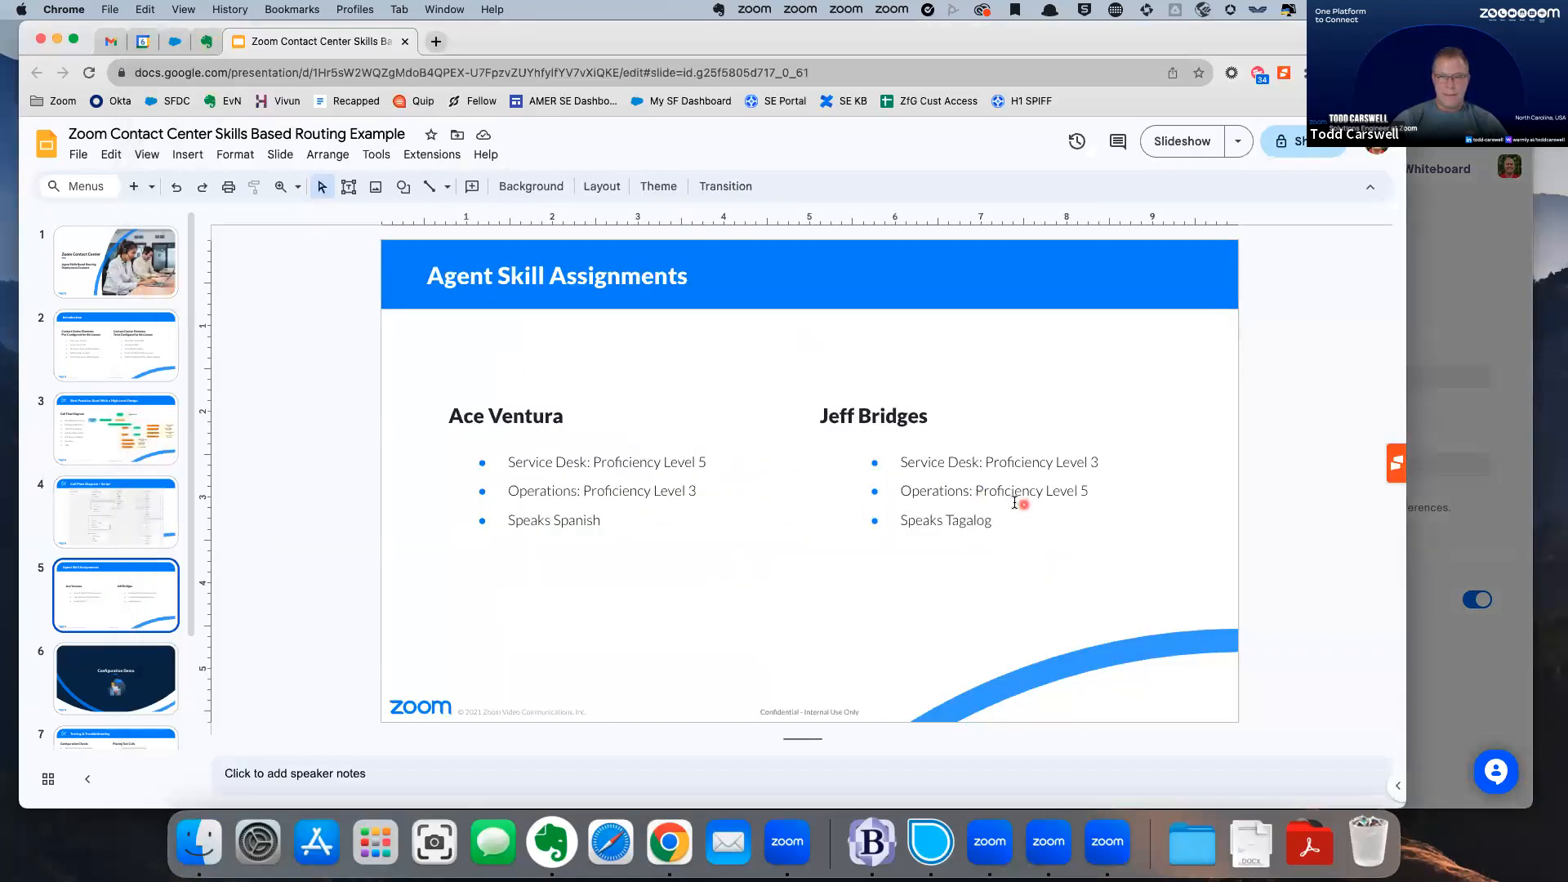
pyautogui.click(1439, 573)
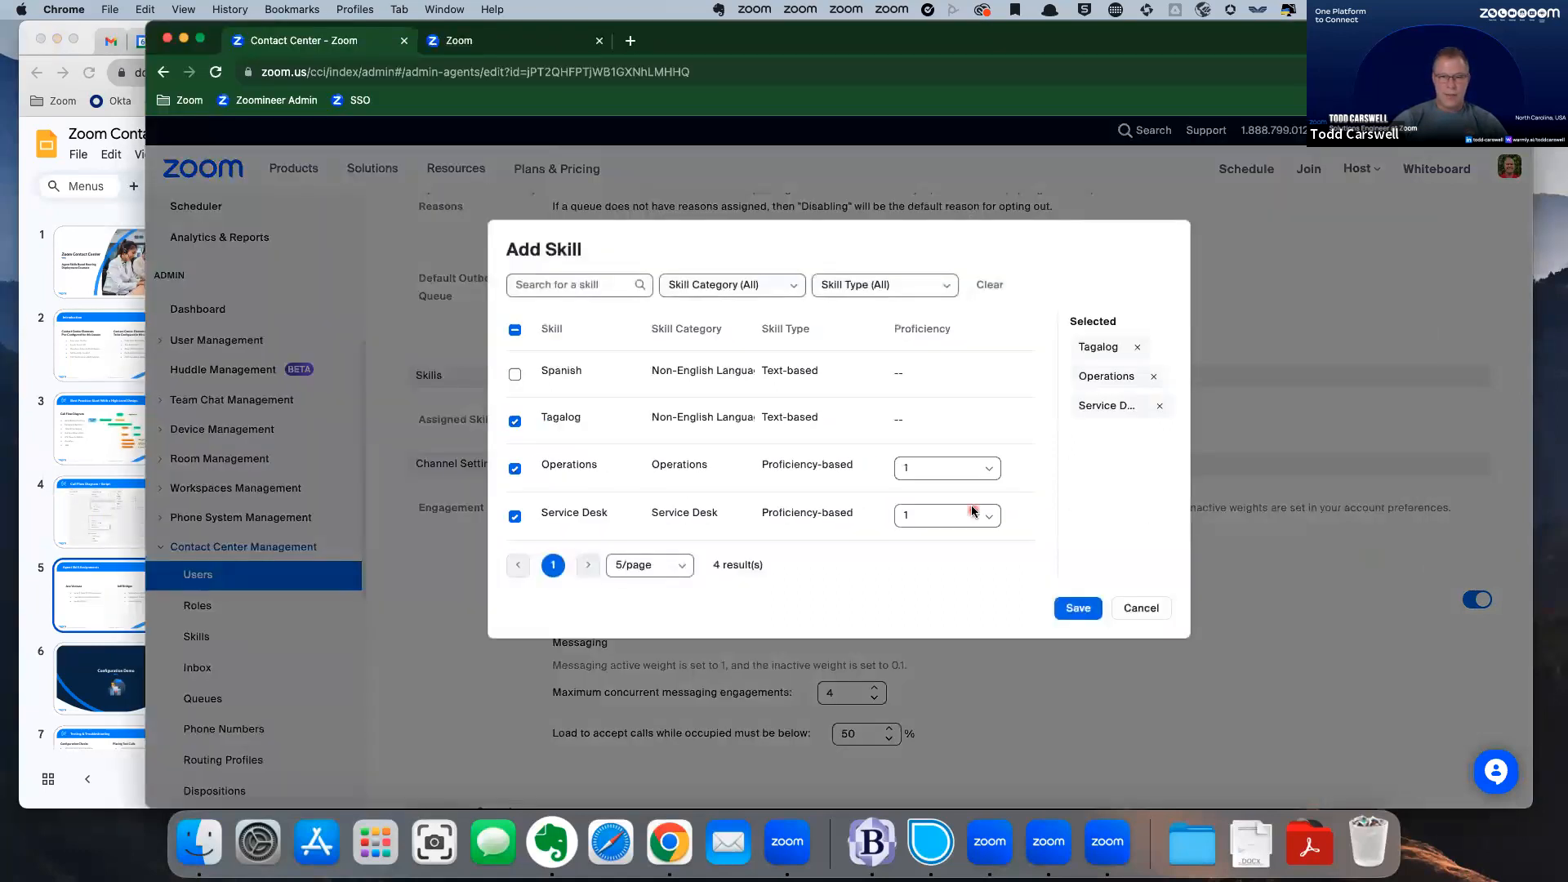
pyautogui.click(954, 469)
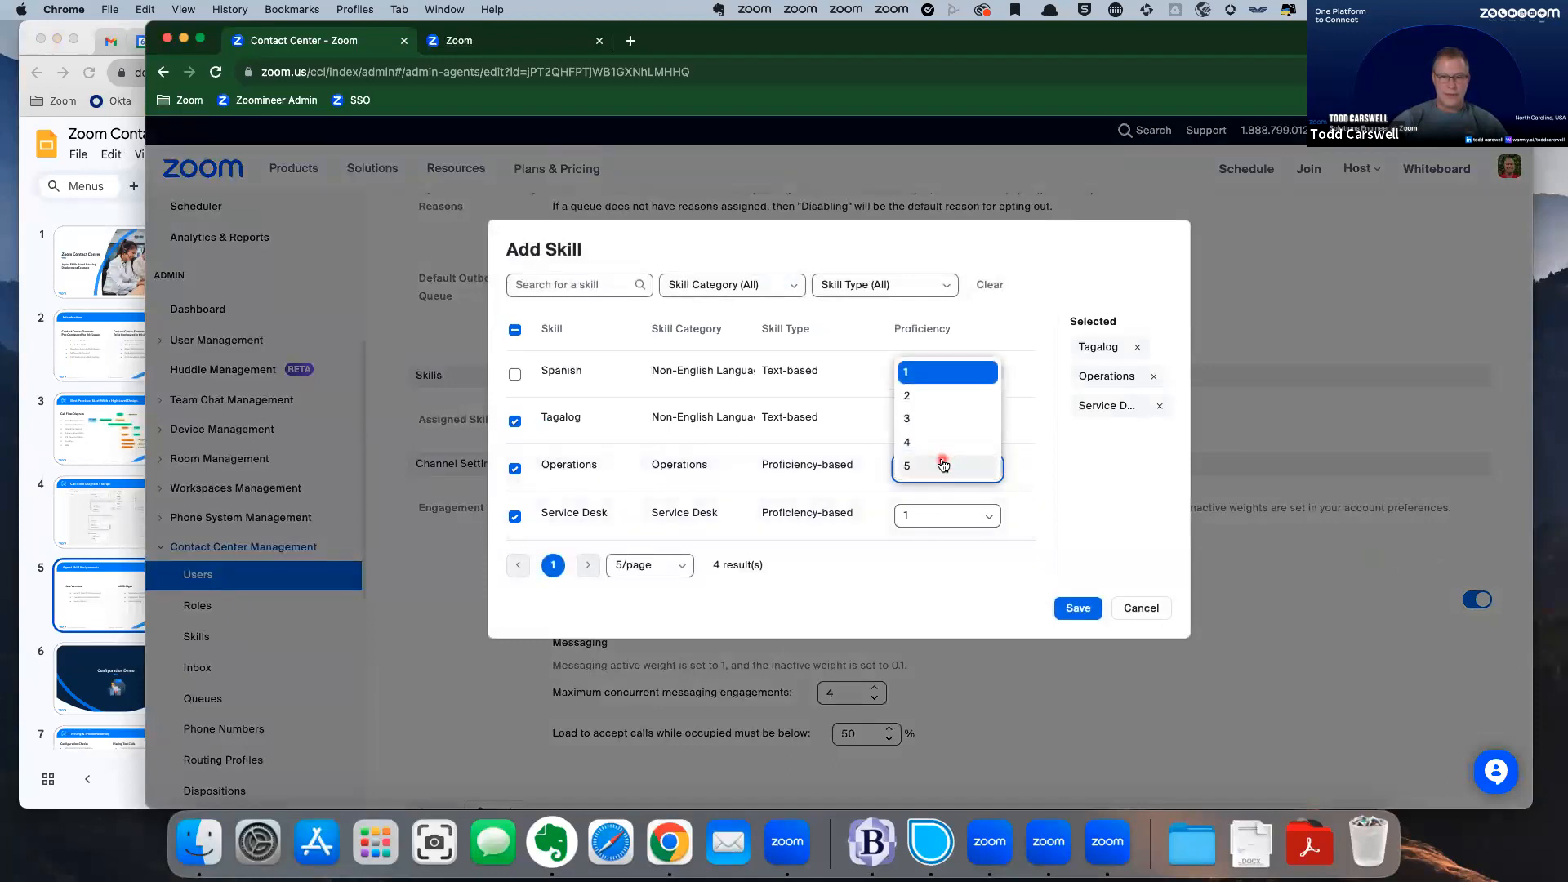
pyautogui.click(954, 469)
pyautogui.click(930, 515)
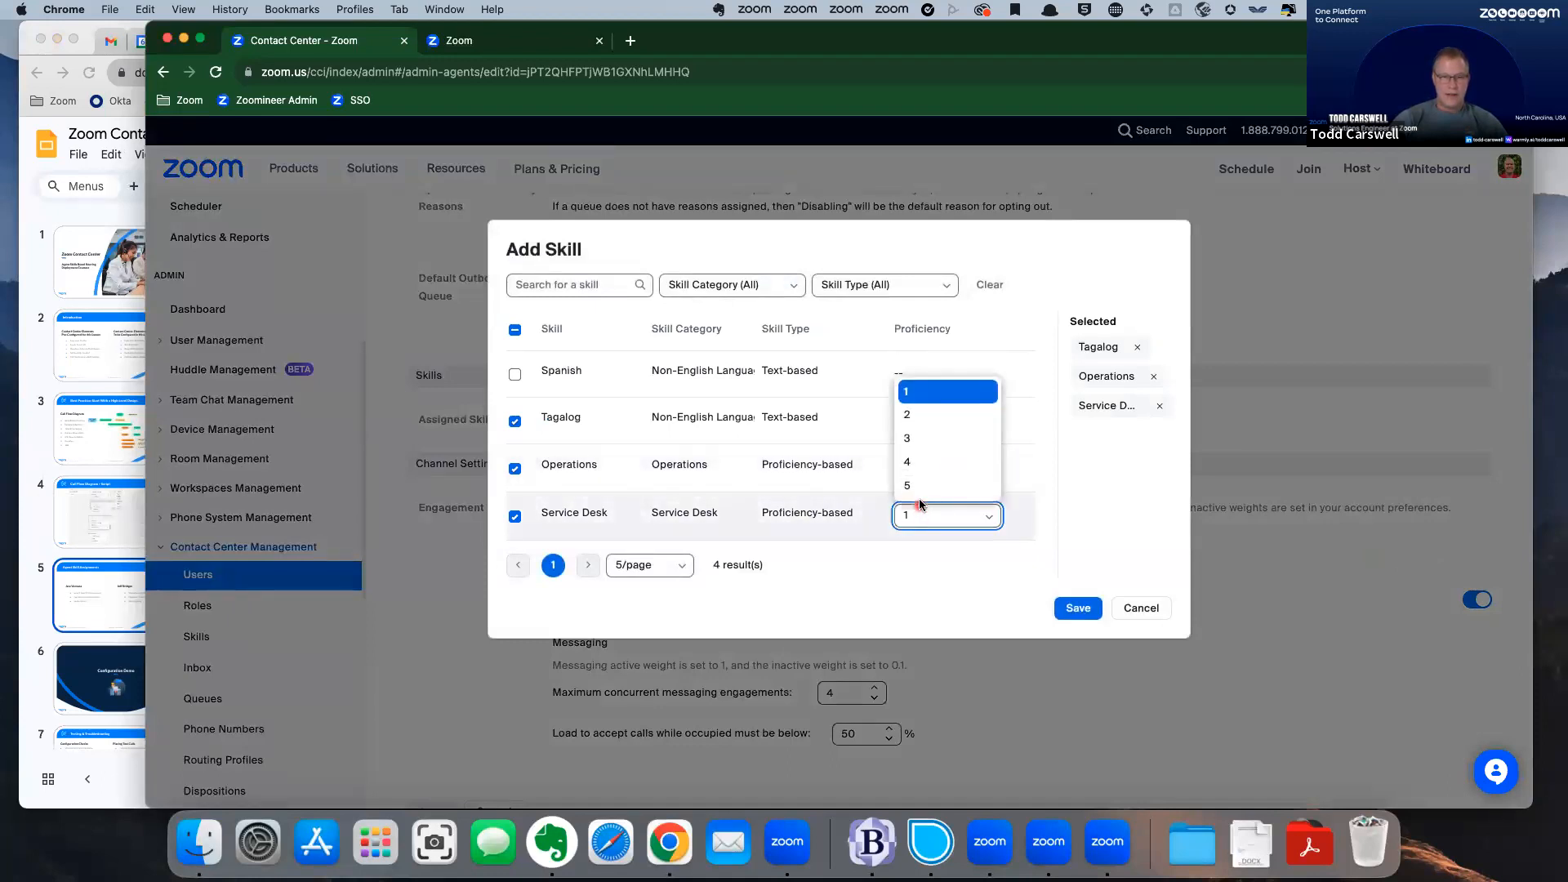
pyautogui.click(916, 439)
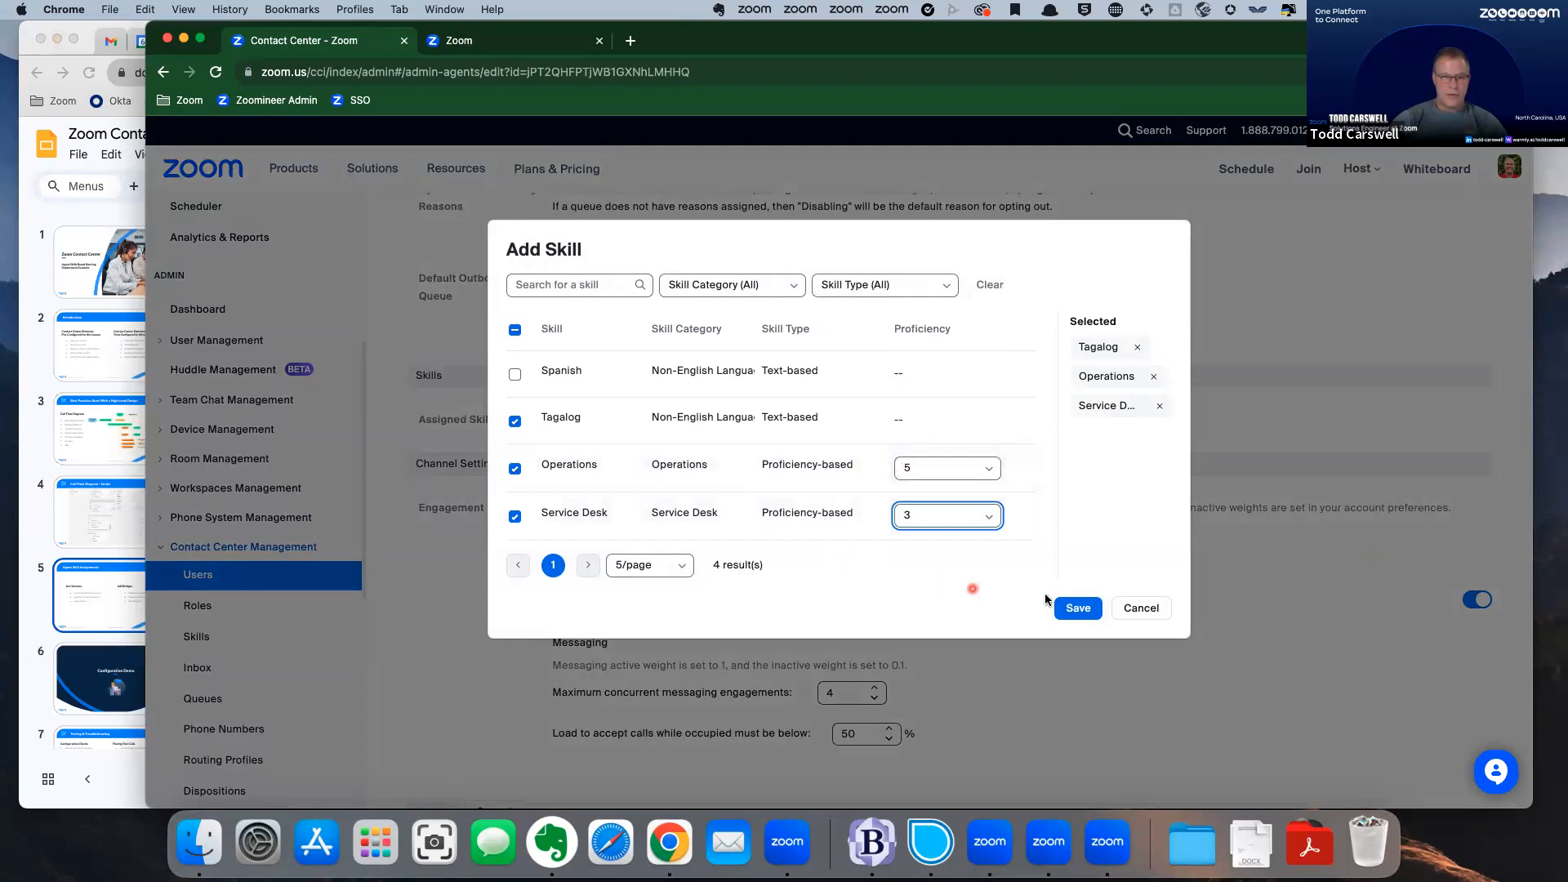
pyautogui.click(1079, 611)
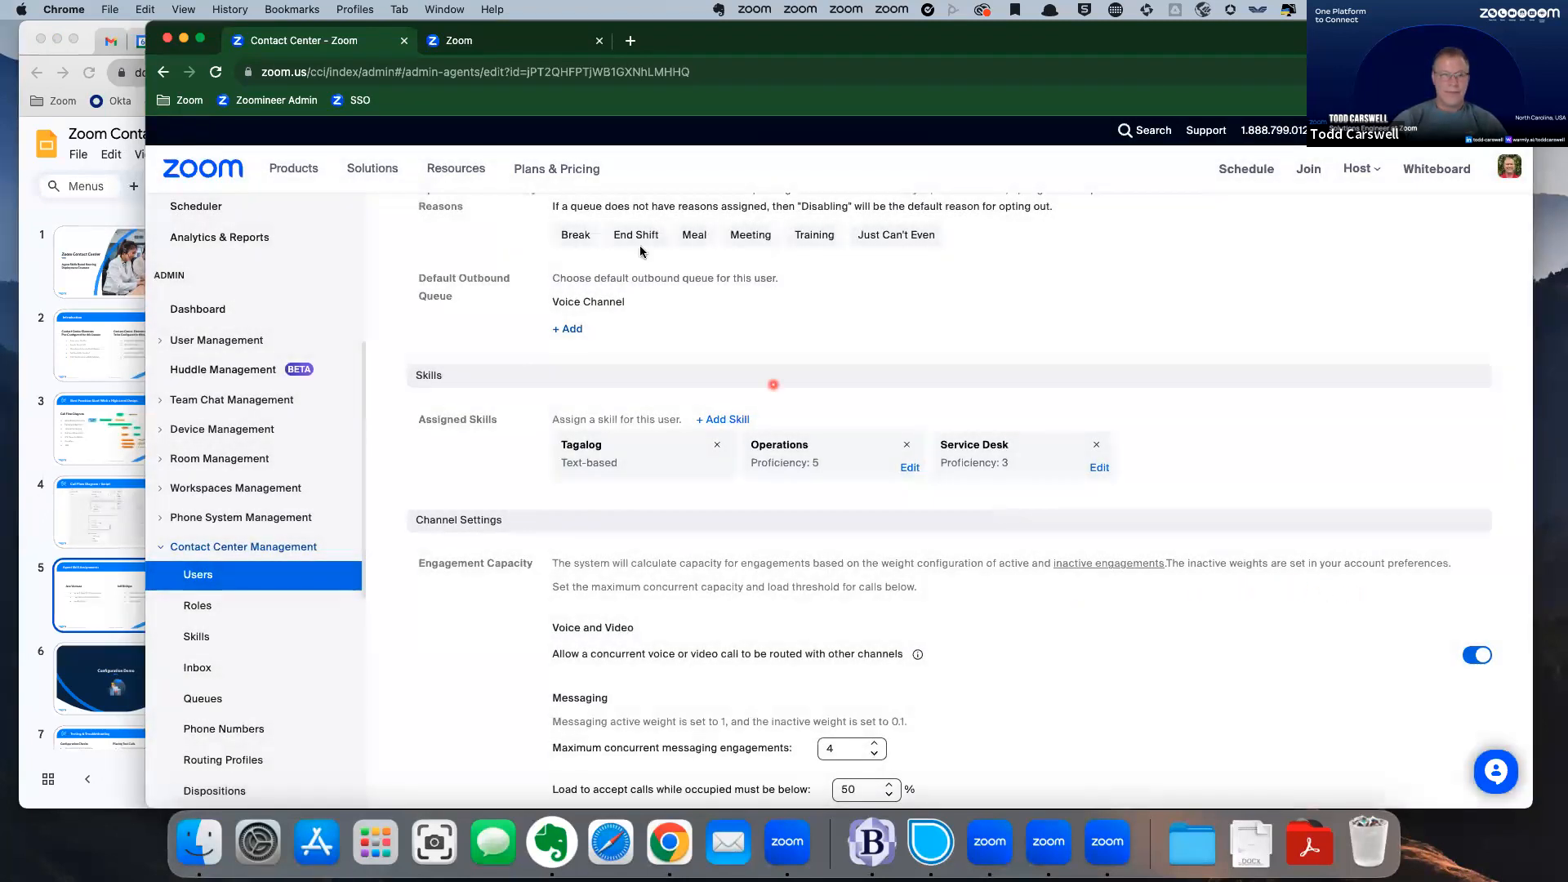
pyautogui.scroll(-5, 666, 531)
pyautogui.click(431, 485)
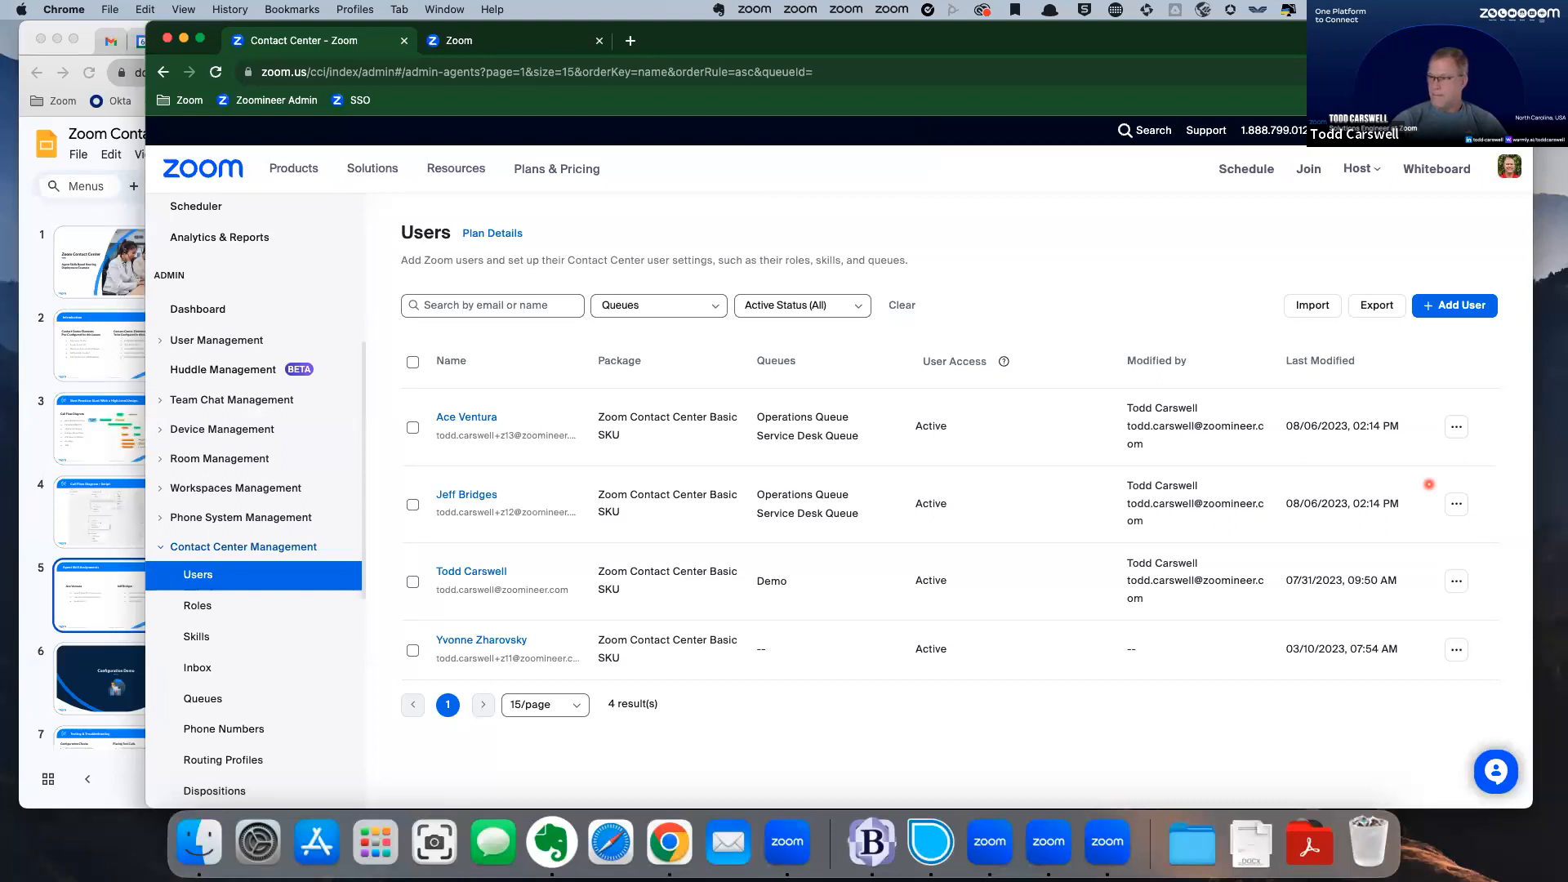
# Create an agent routing profile named Service Desk and save it.
pyautogui.scroll(-3, 247, 576)
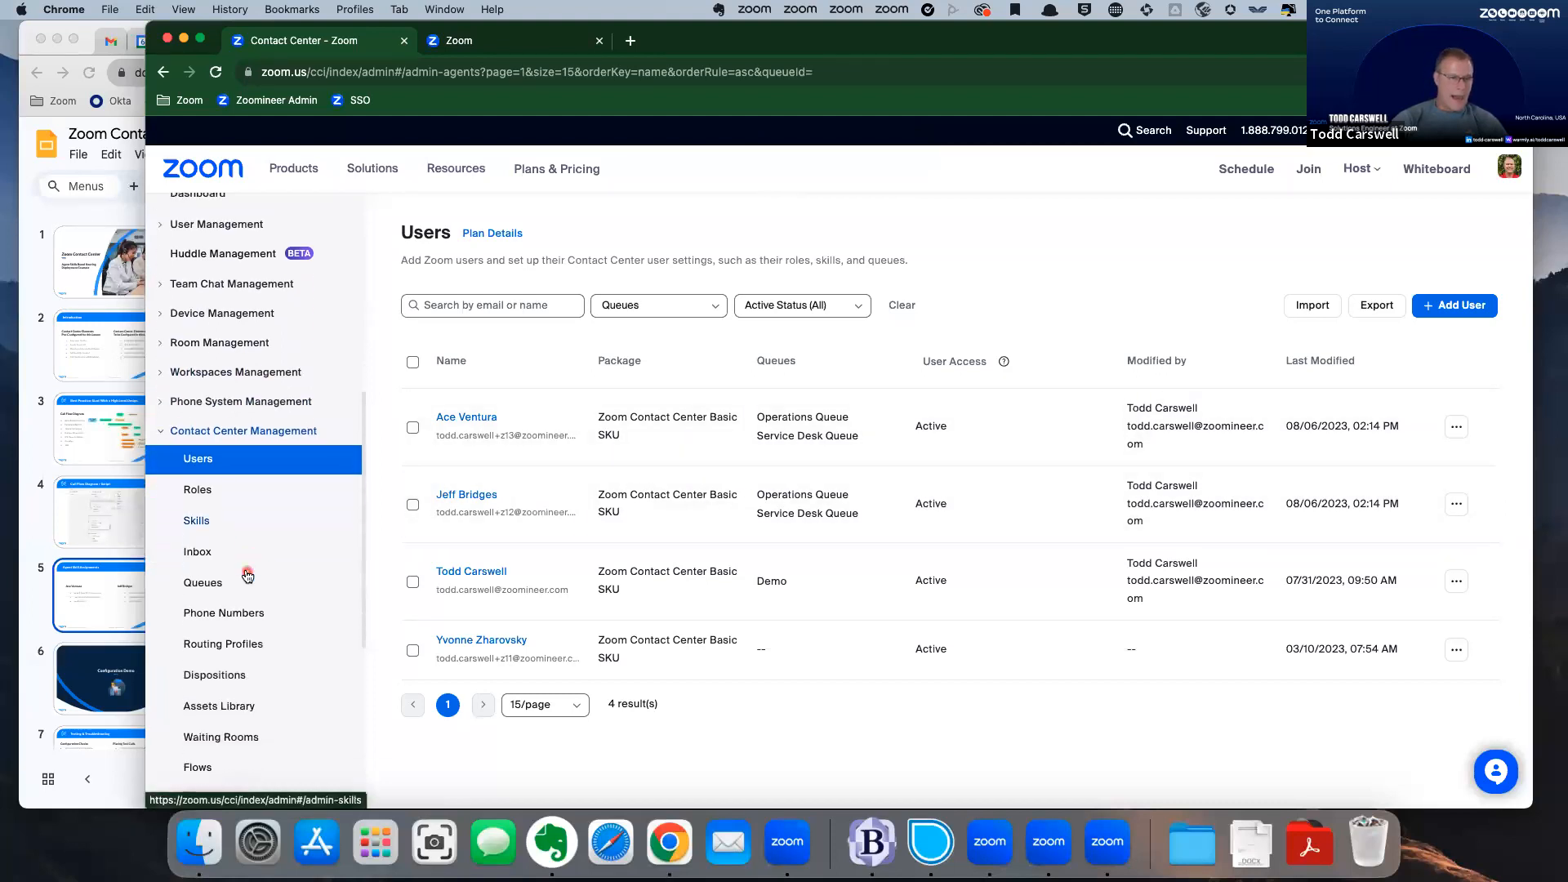
pyautogui.scroll(-3, 248, 576)
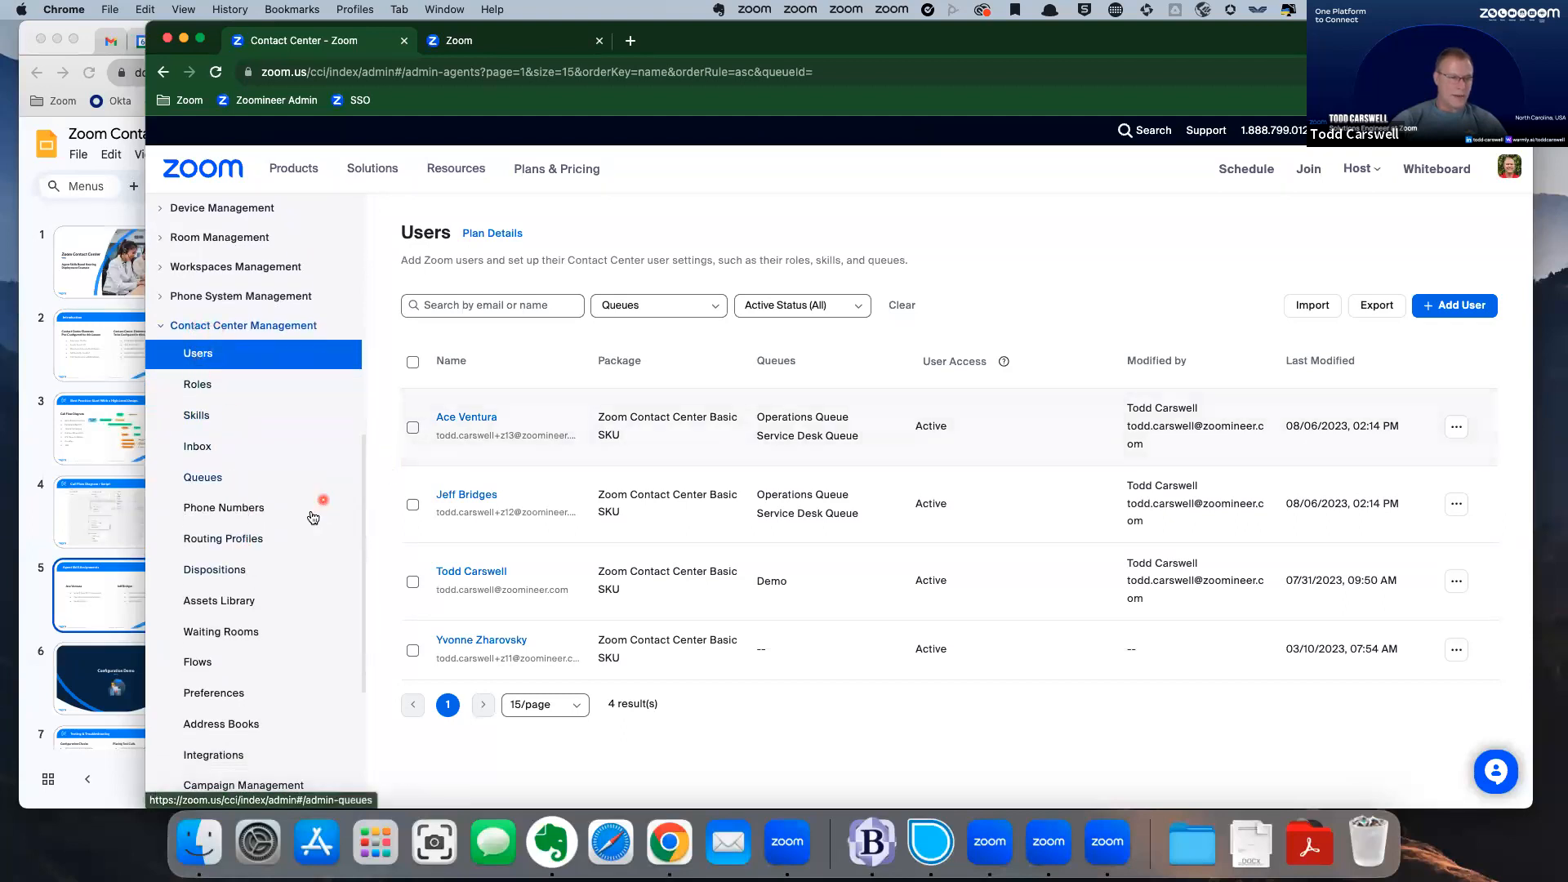
pyautogui.click(222, 542)
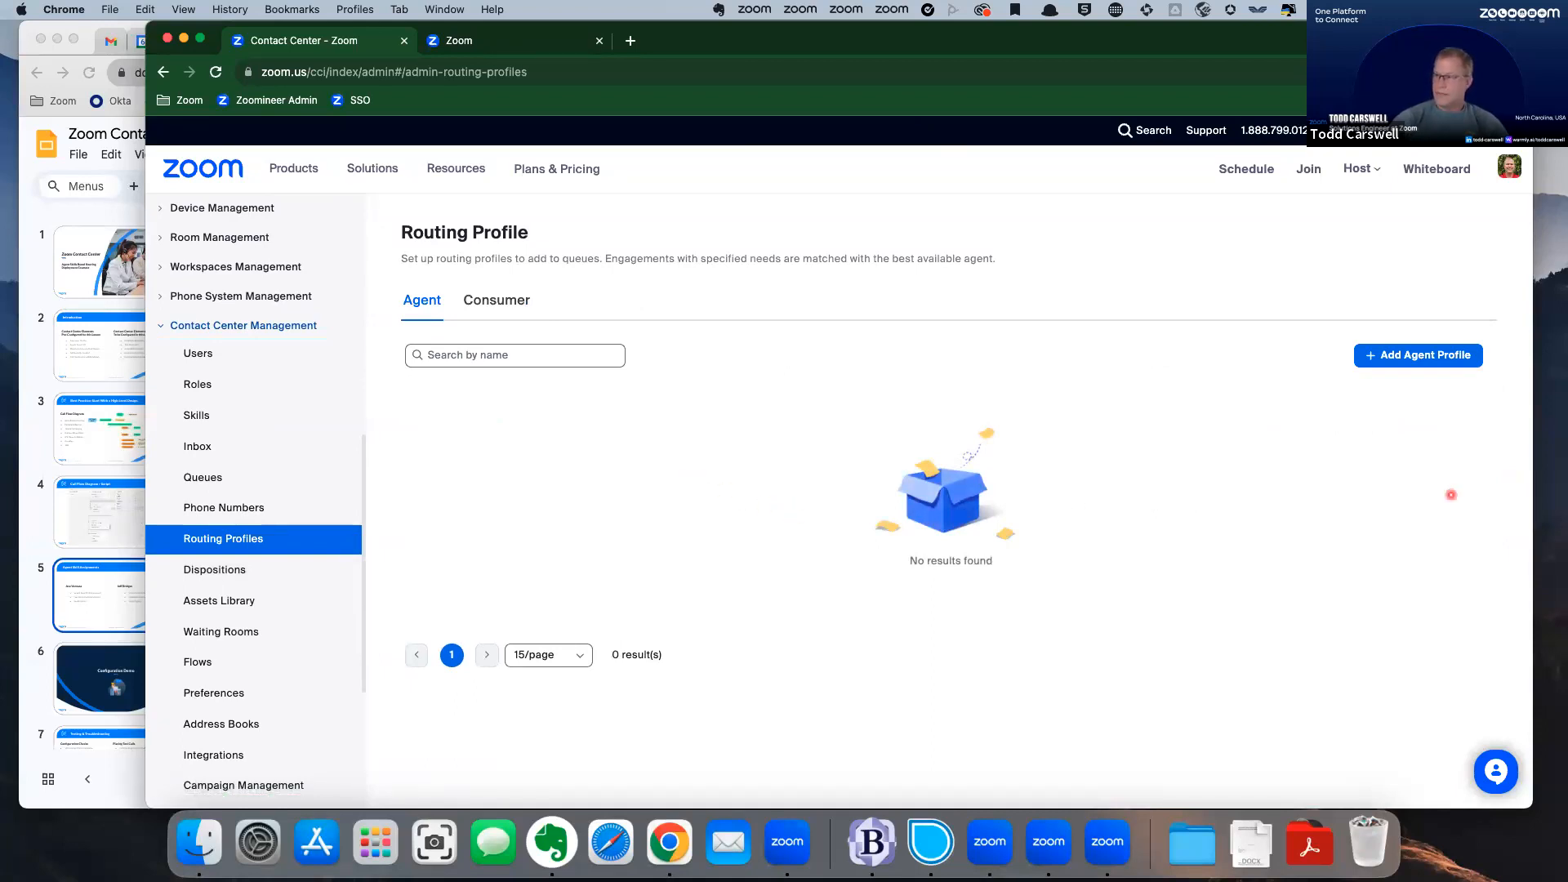
pyautogui.click(1404, 354)
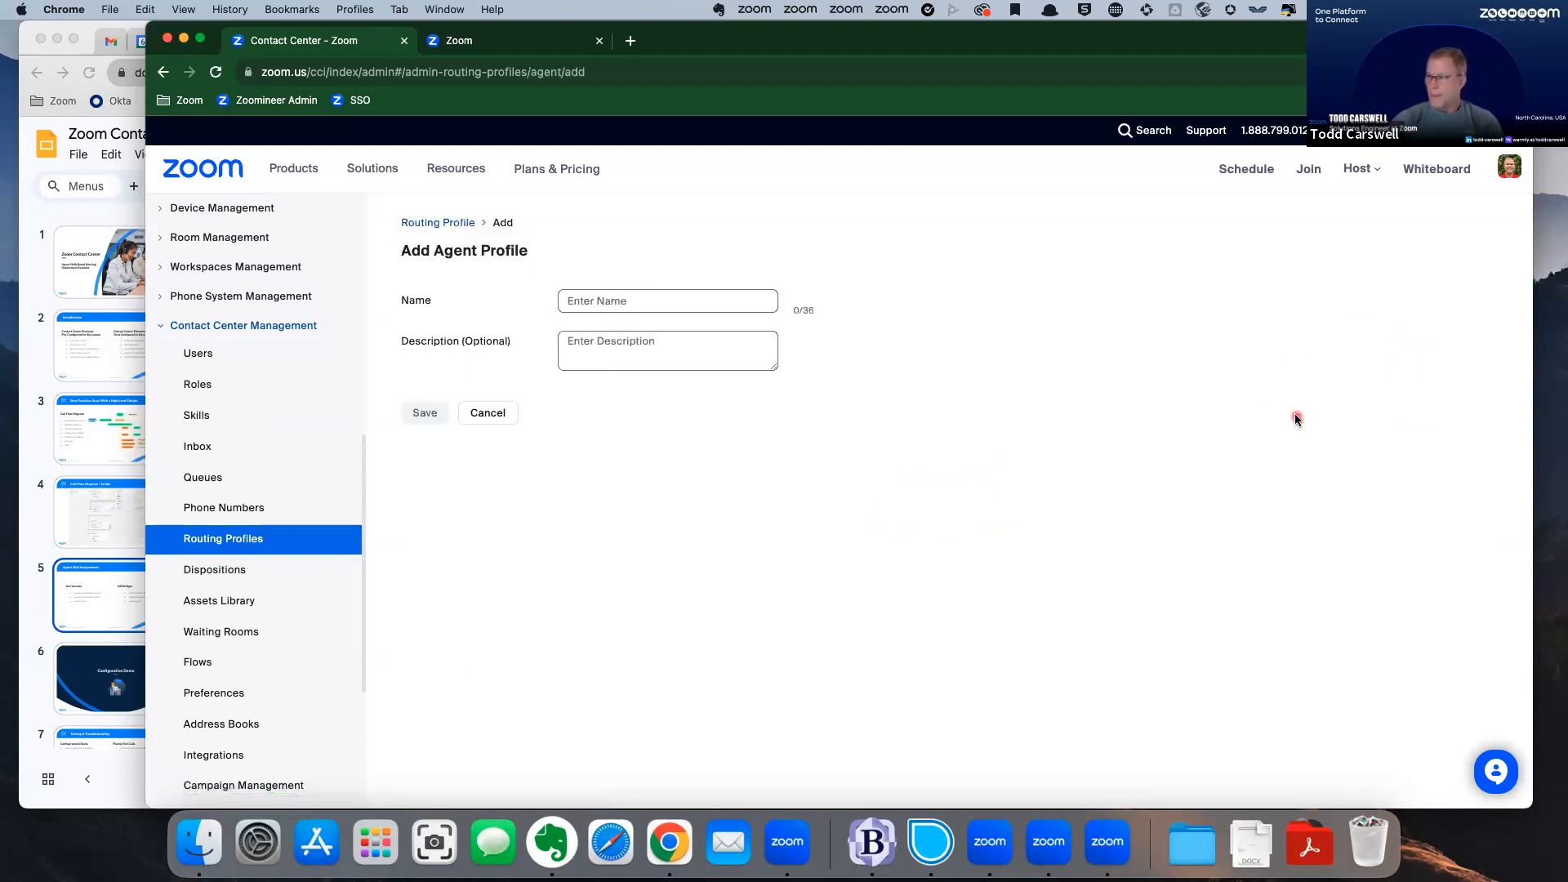
pyautogui.click(576, 301)
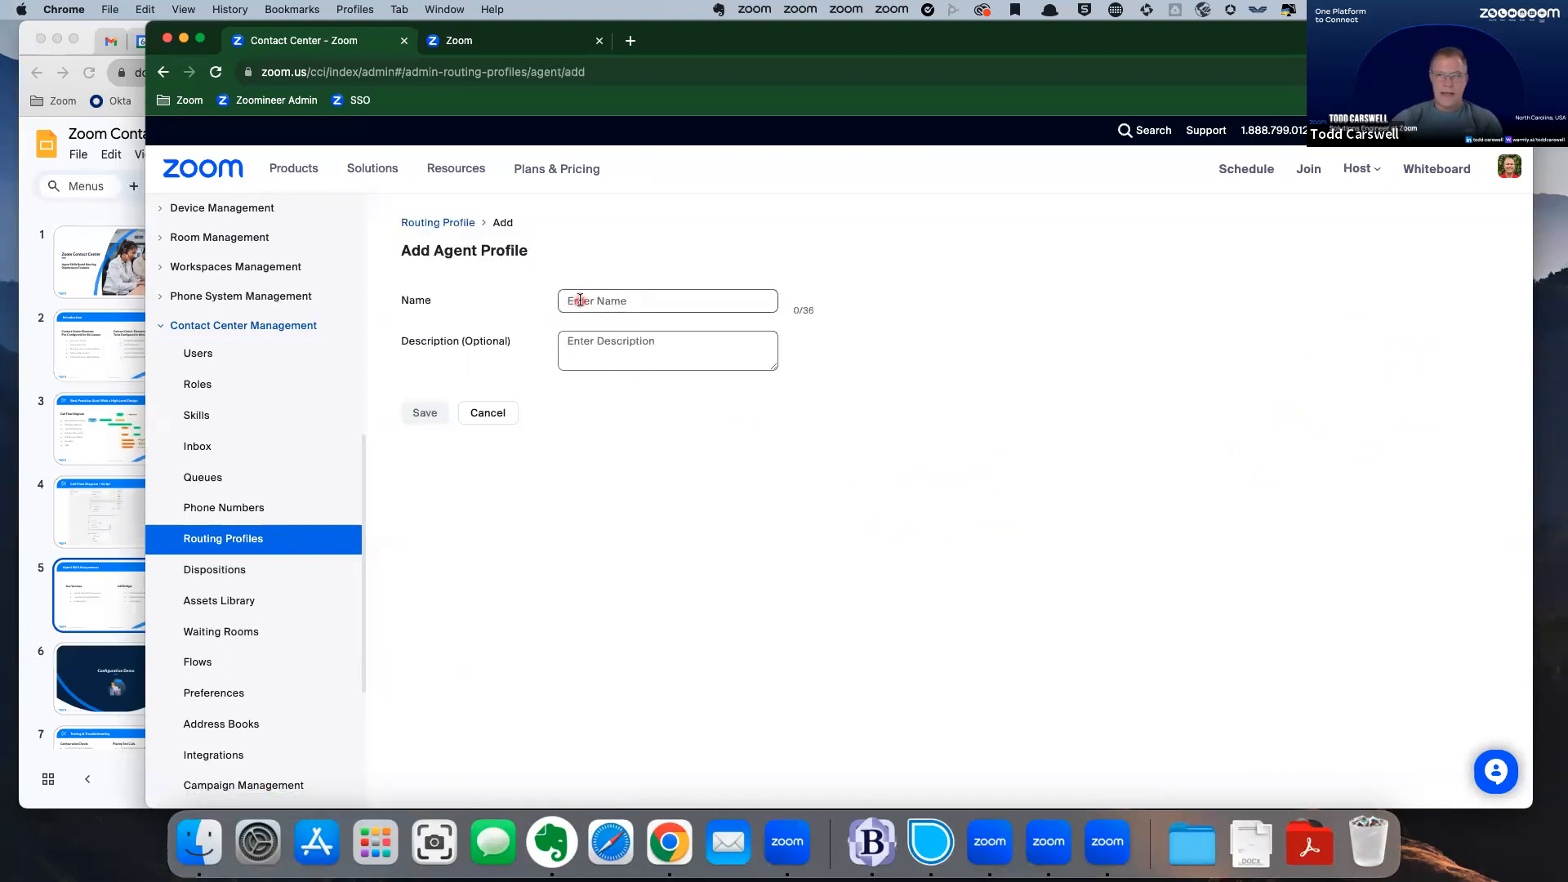
pyautogui.write('Service Desk')
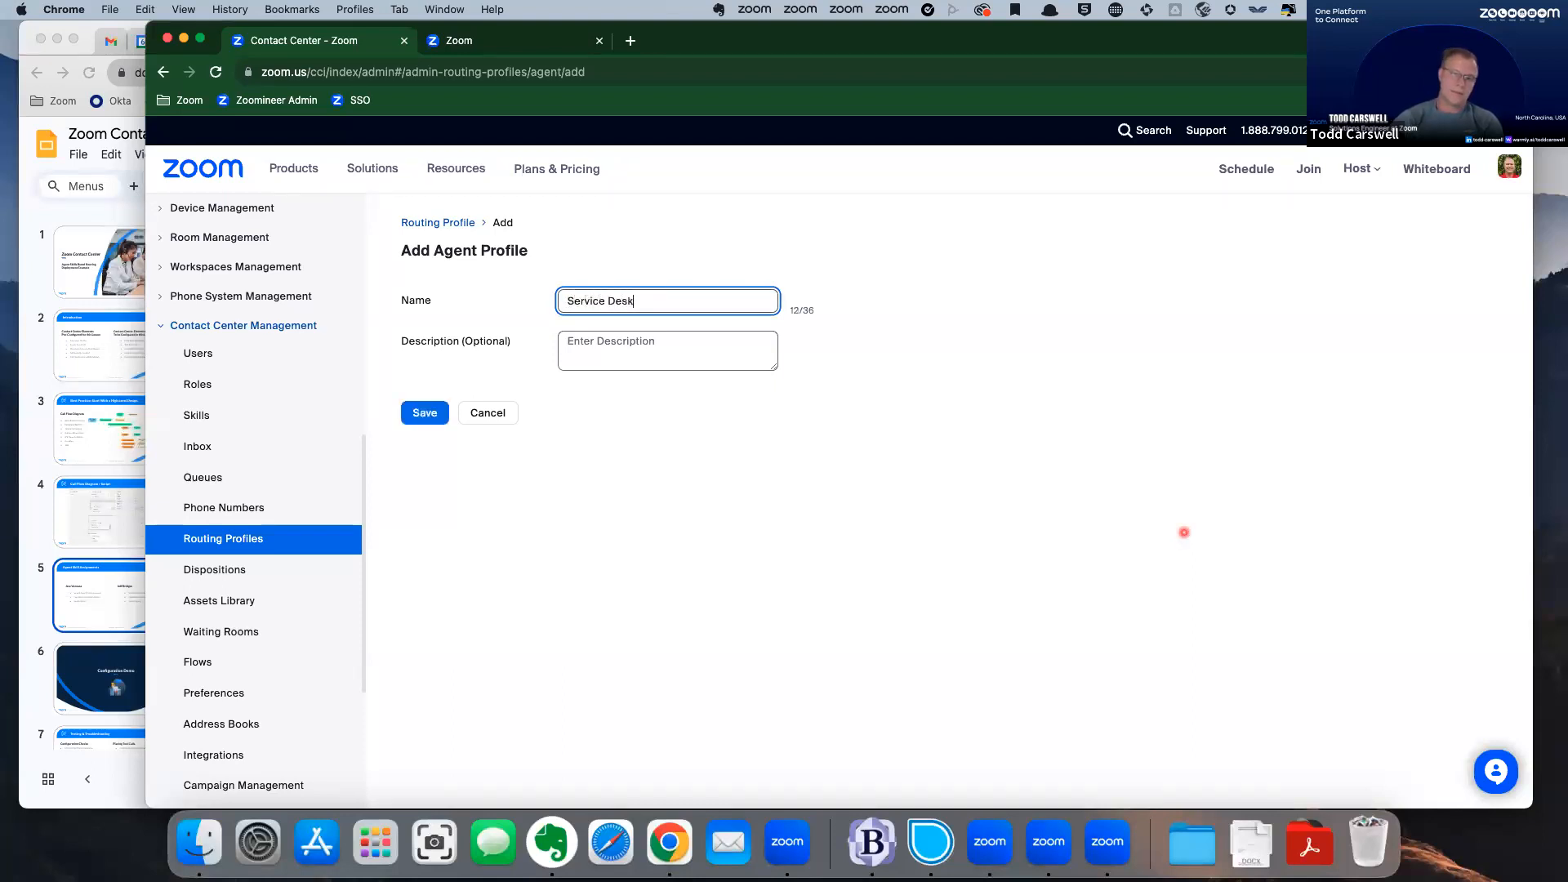
pyautogui.click(423, 413)
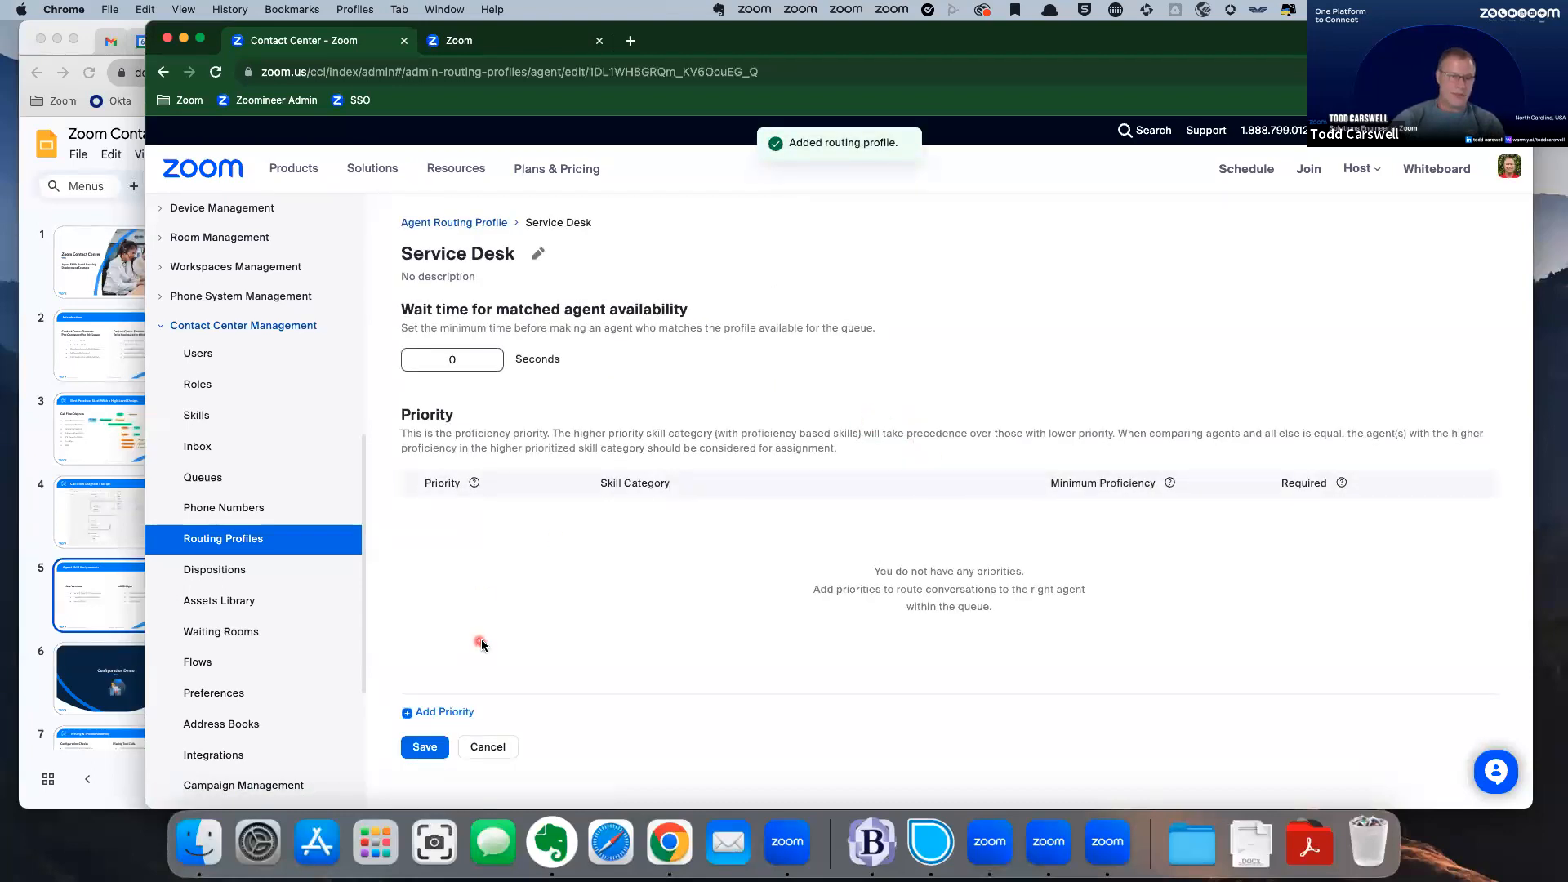
# Add Service Desk as the first priority of the routing profile, with minimum proficiency 3, and make it required.
pyautogui.click(449, 713)
pyautogui.click(699, 533)
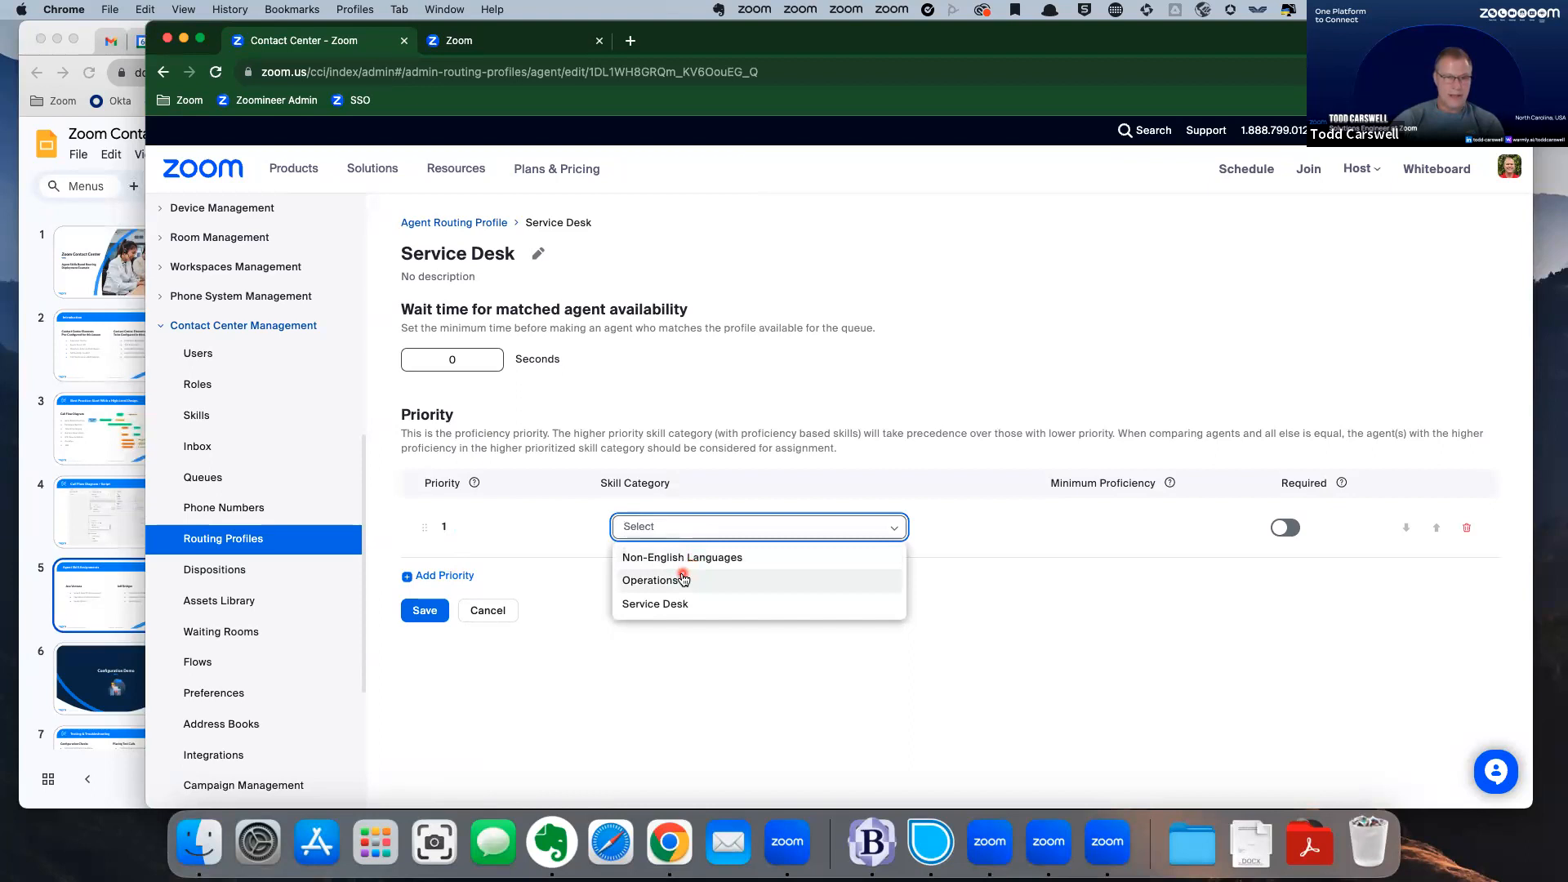
pyautogui.click(681, 604)
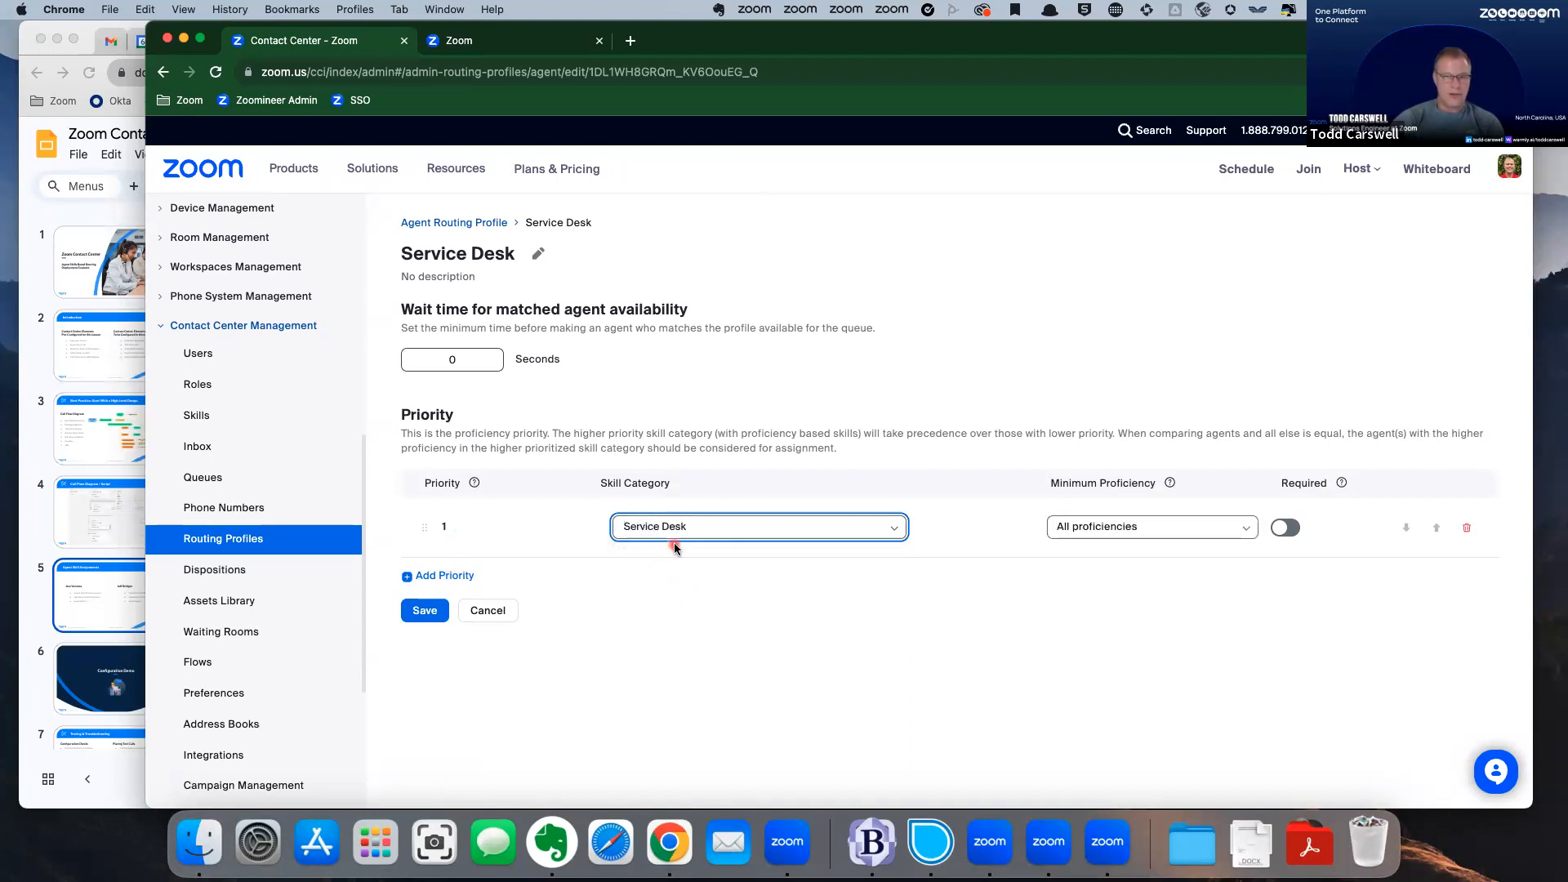
pyautogui.click(1141, 532)
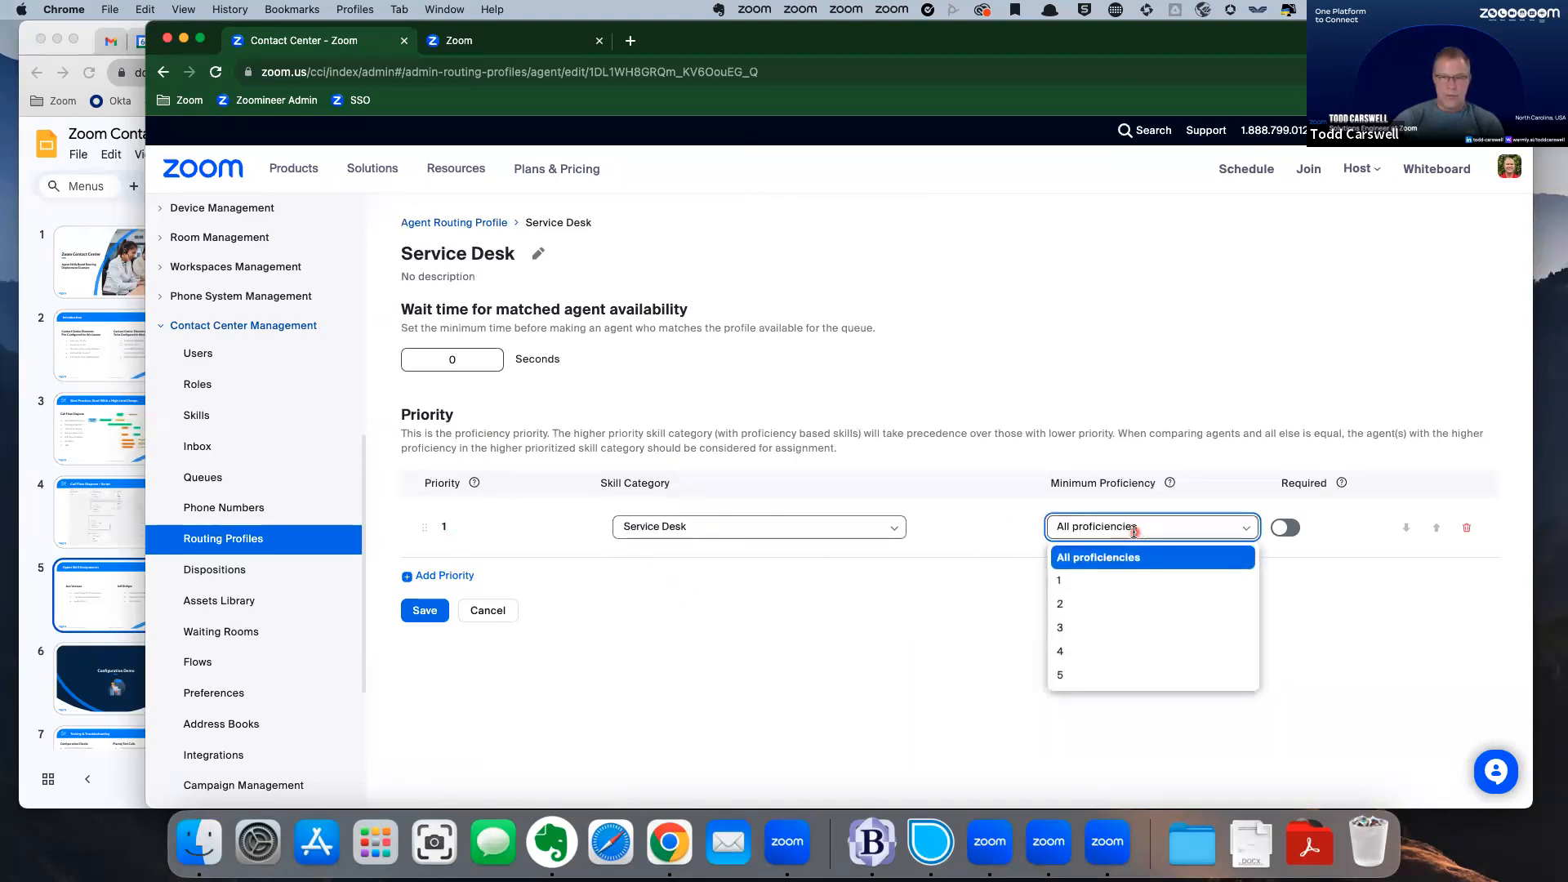
pyautogui.click(1002, 531)
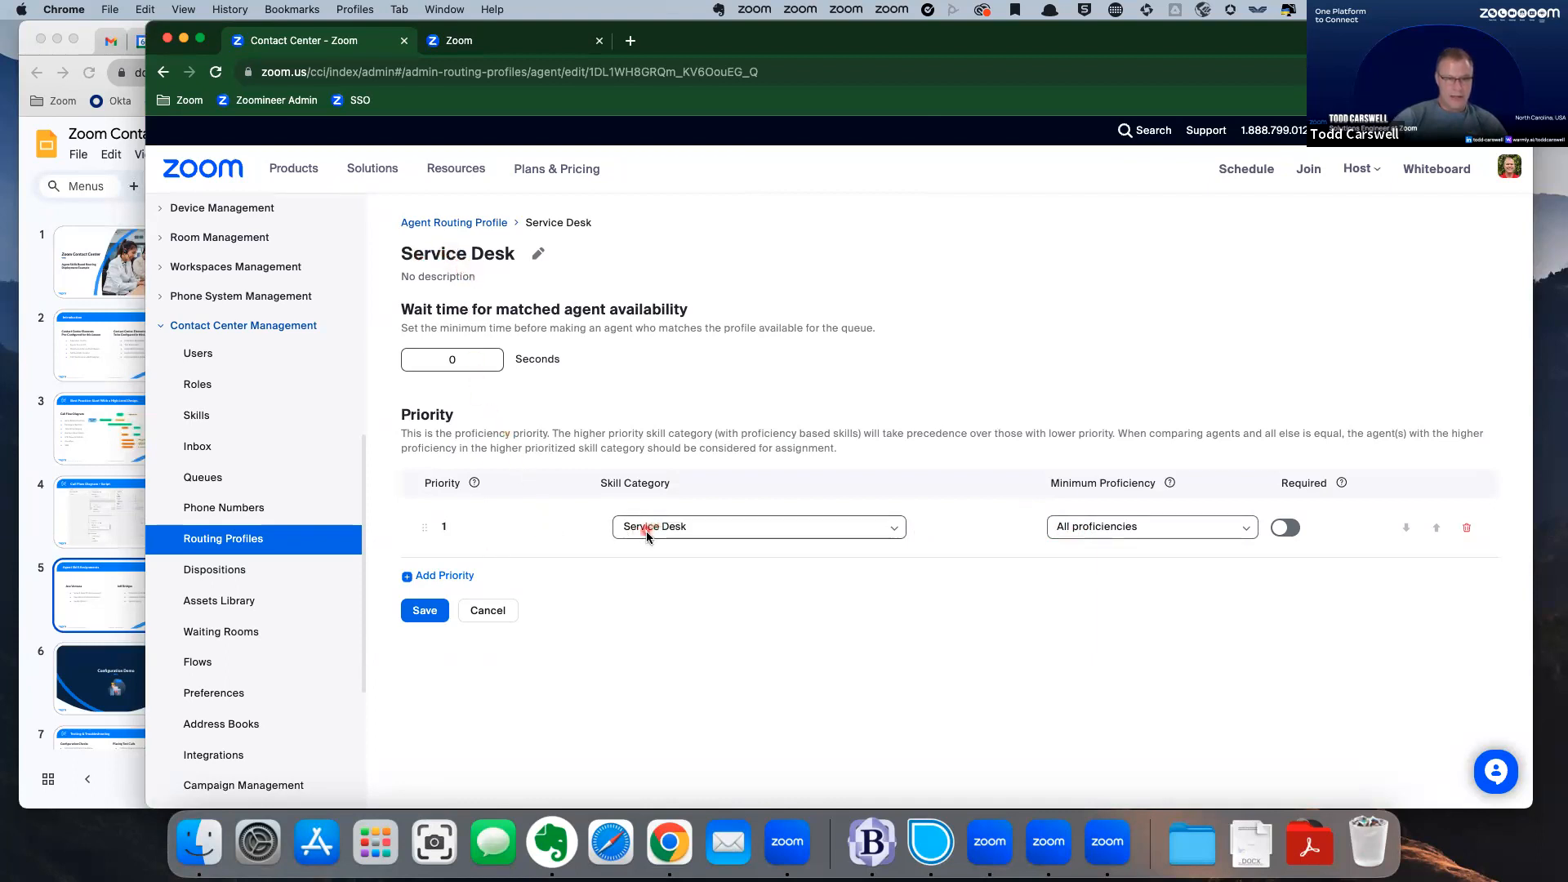
pyautogui.click(748, 536)
pyautogui.click(654, 602)
pyautogui.click(1098, 530)
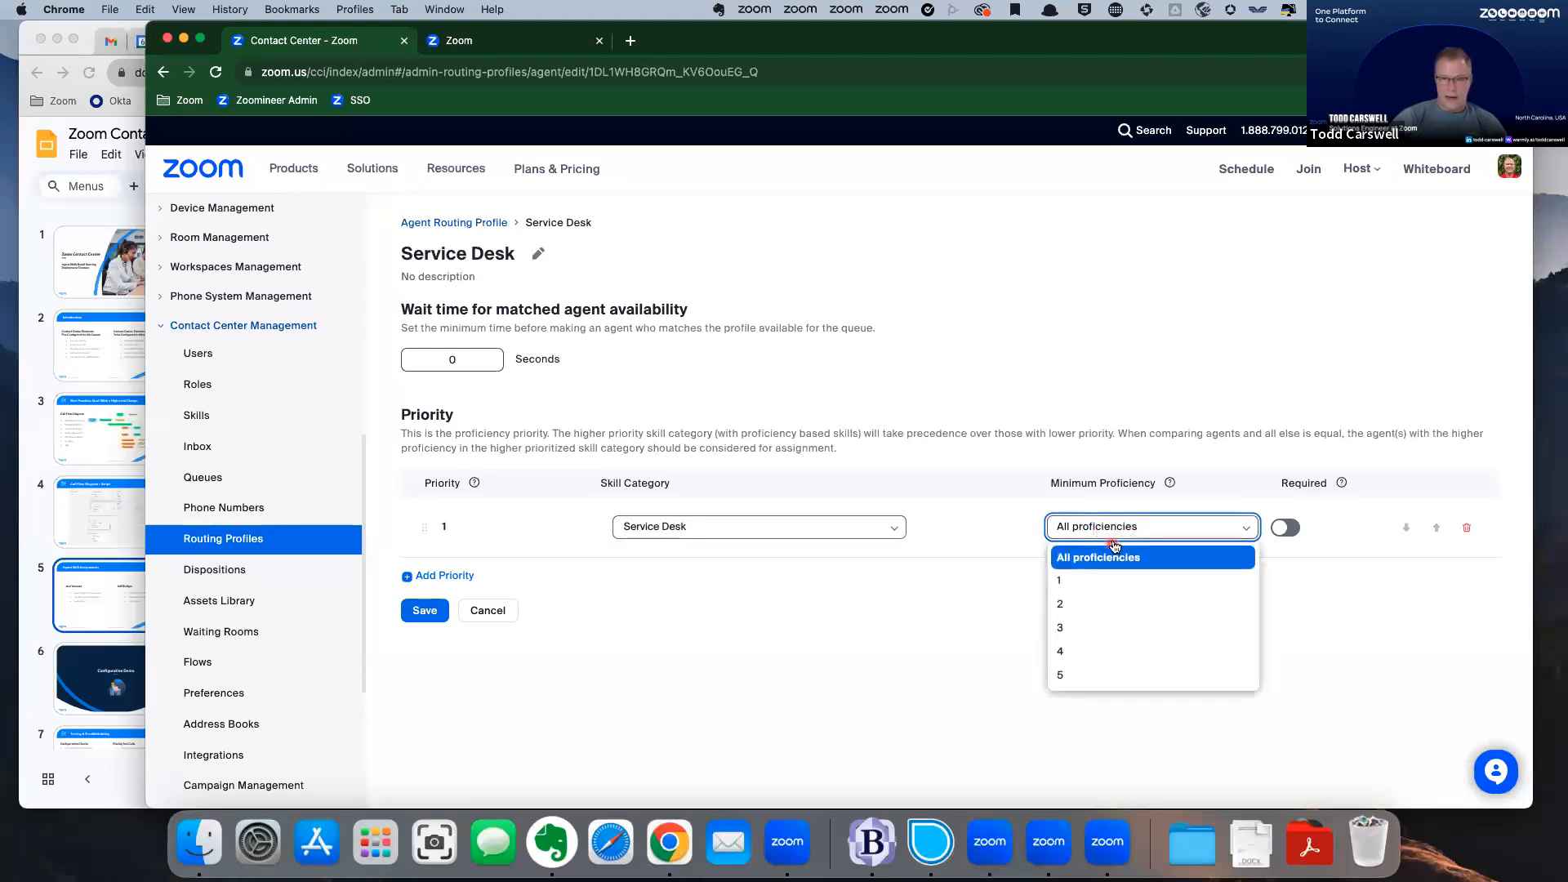
pyautogui.click(1093, 627)
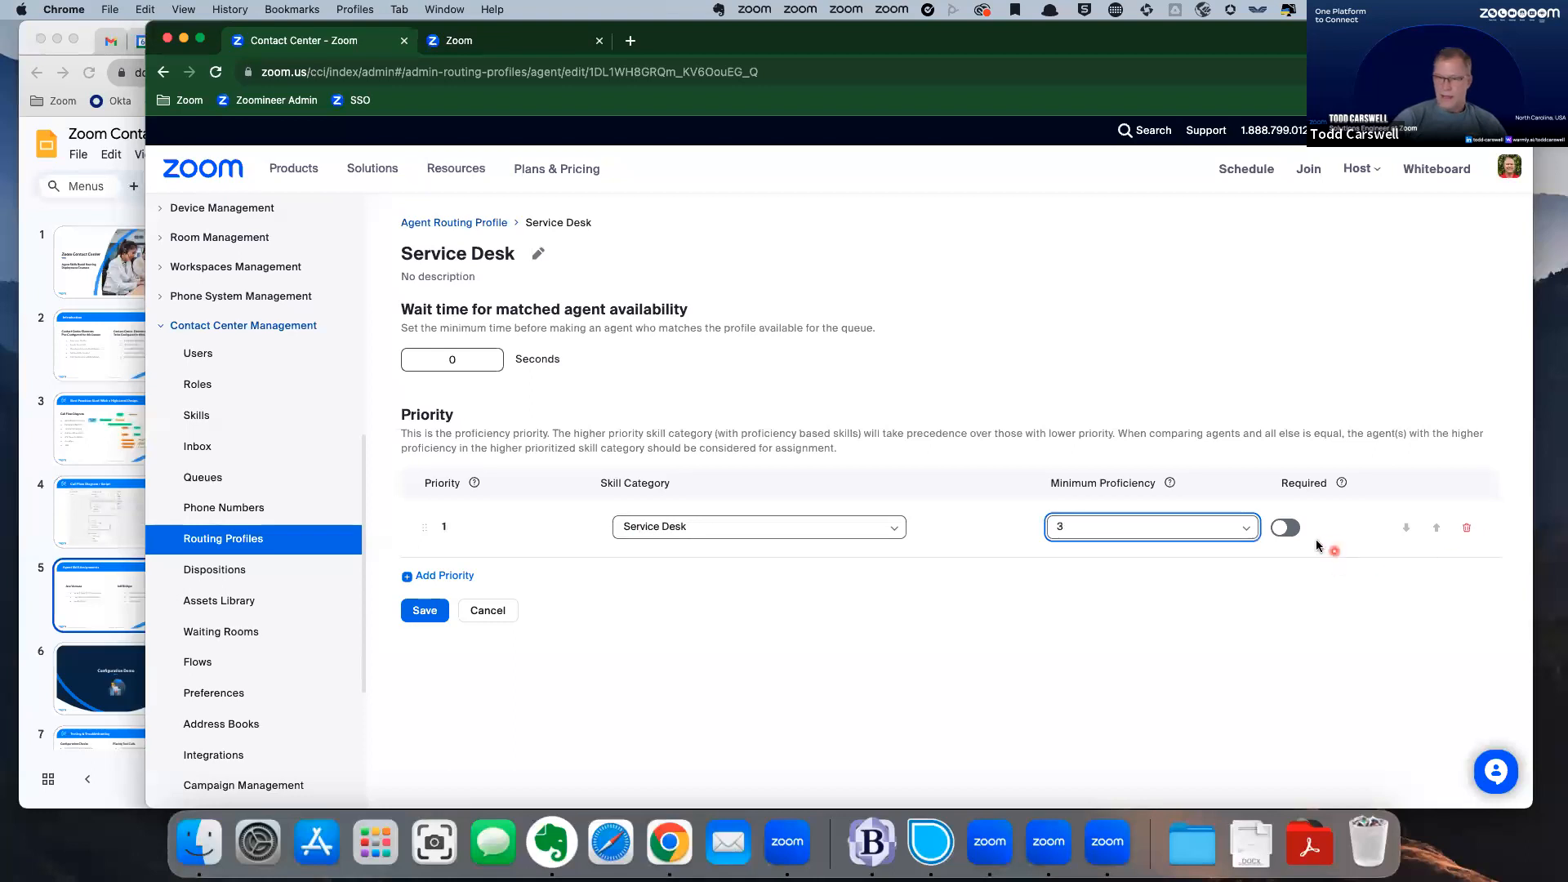
pyautogui.click(1294, 535)
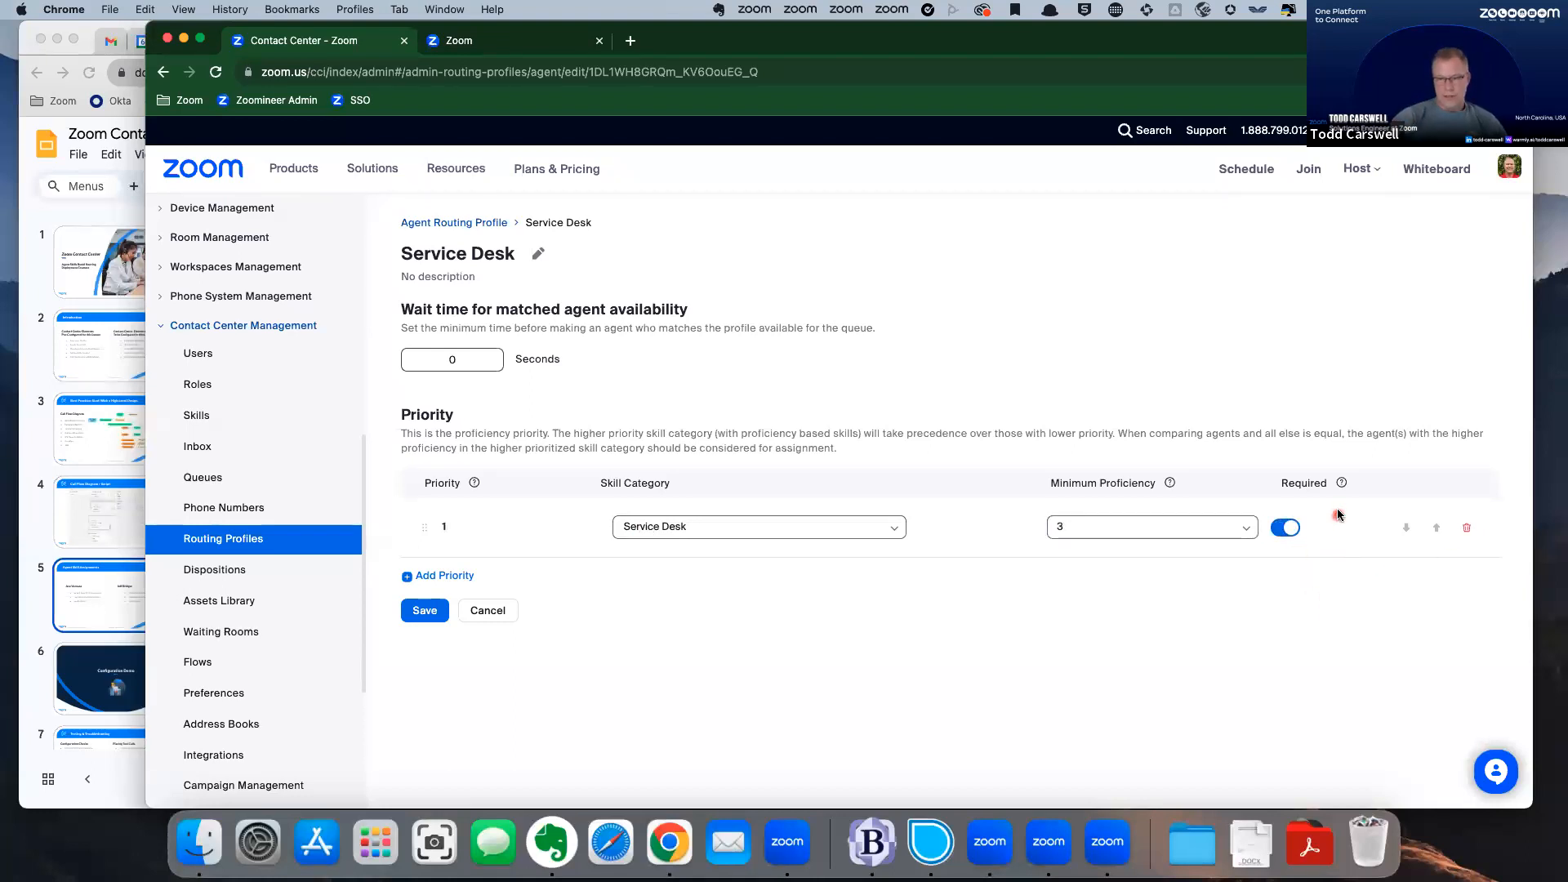
pyautogui.moveTo(1341, 488)
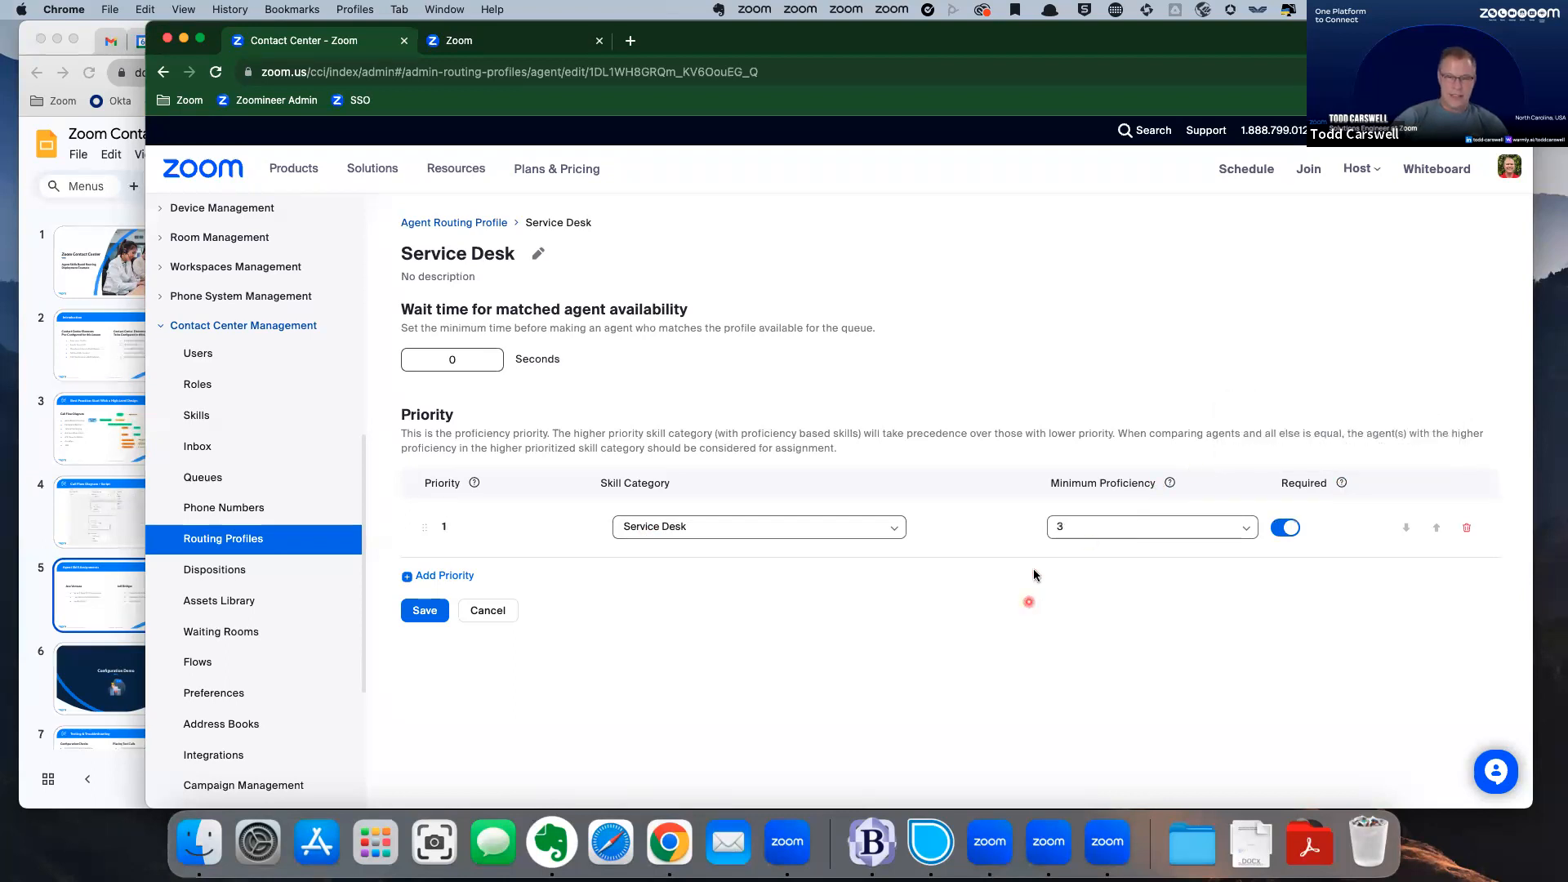
# Add Non-English Languages as the second priority of the Service Desk routing profile and save the profile.
pyautogui.click(443, 577)
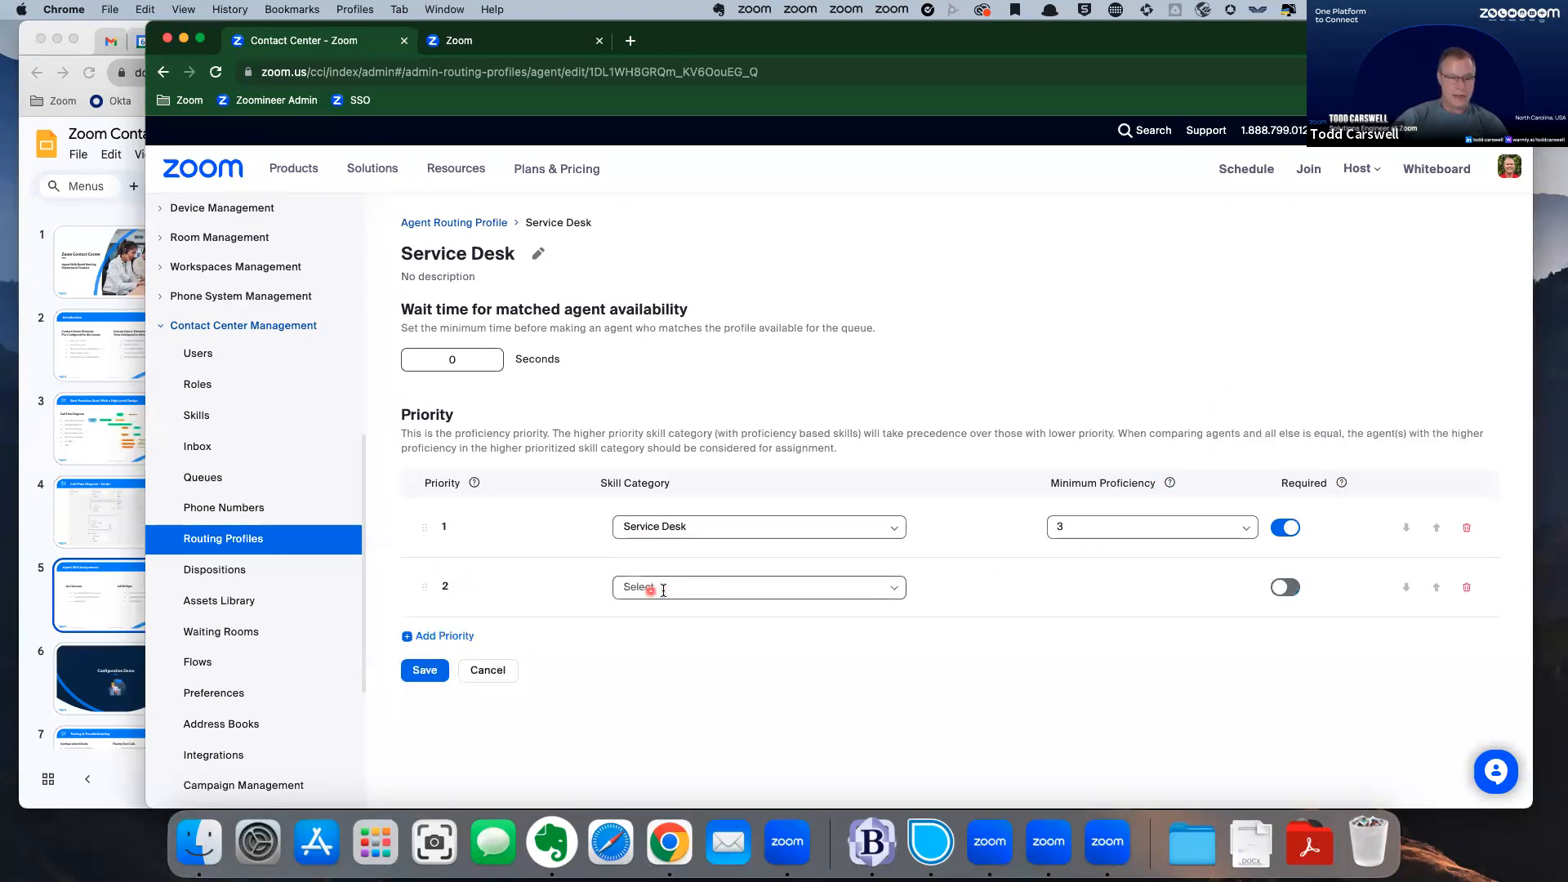
pyautogui.click(663, 588)
pyautogui.click(747, 616)
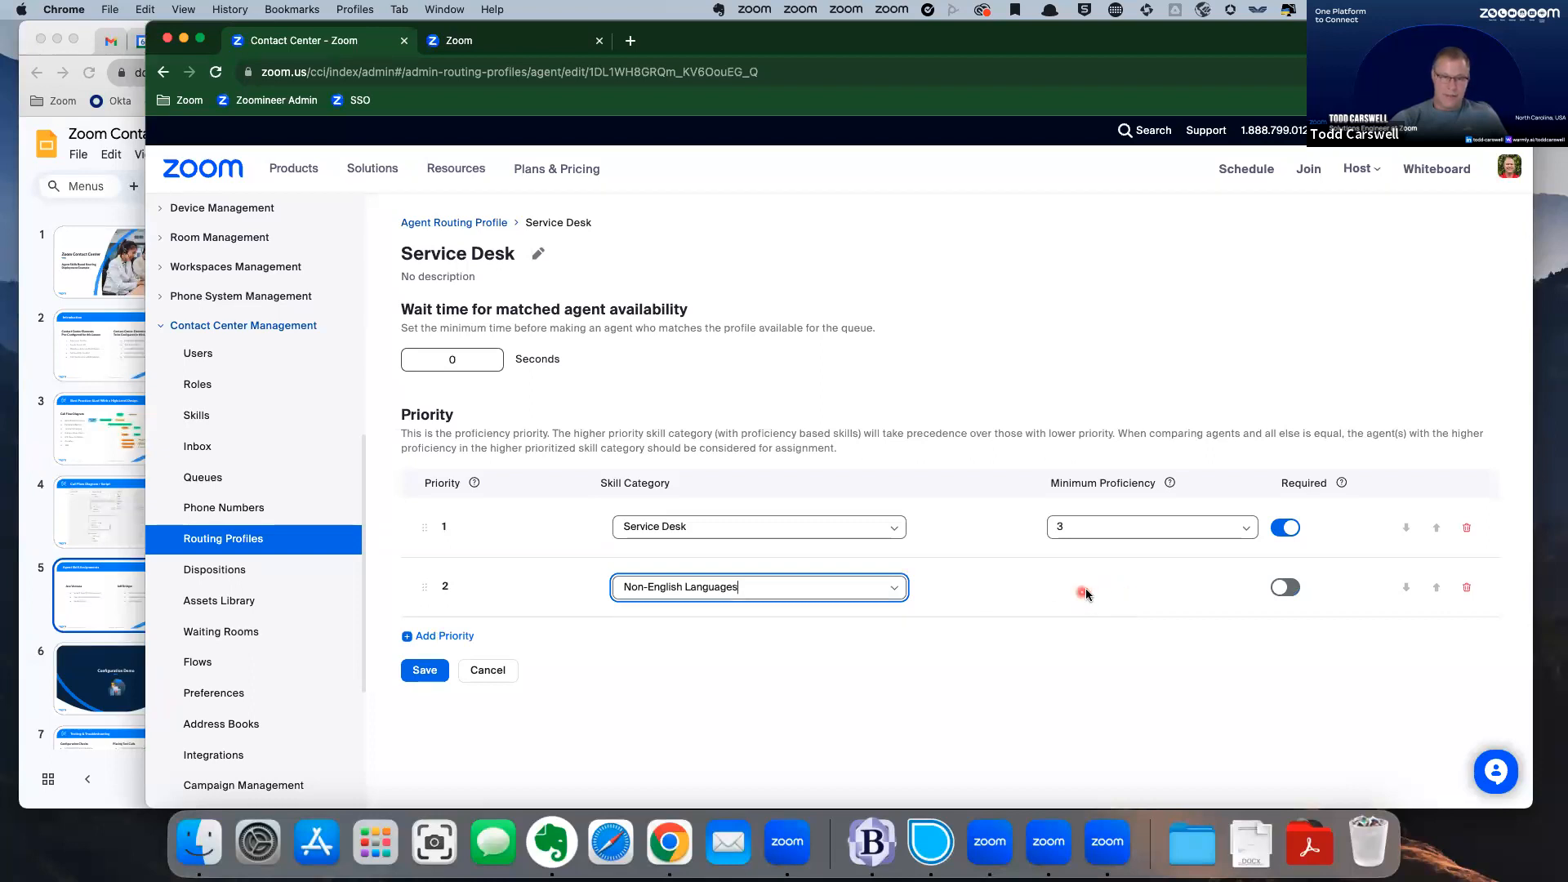
pyautogui.click(1184, 603)
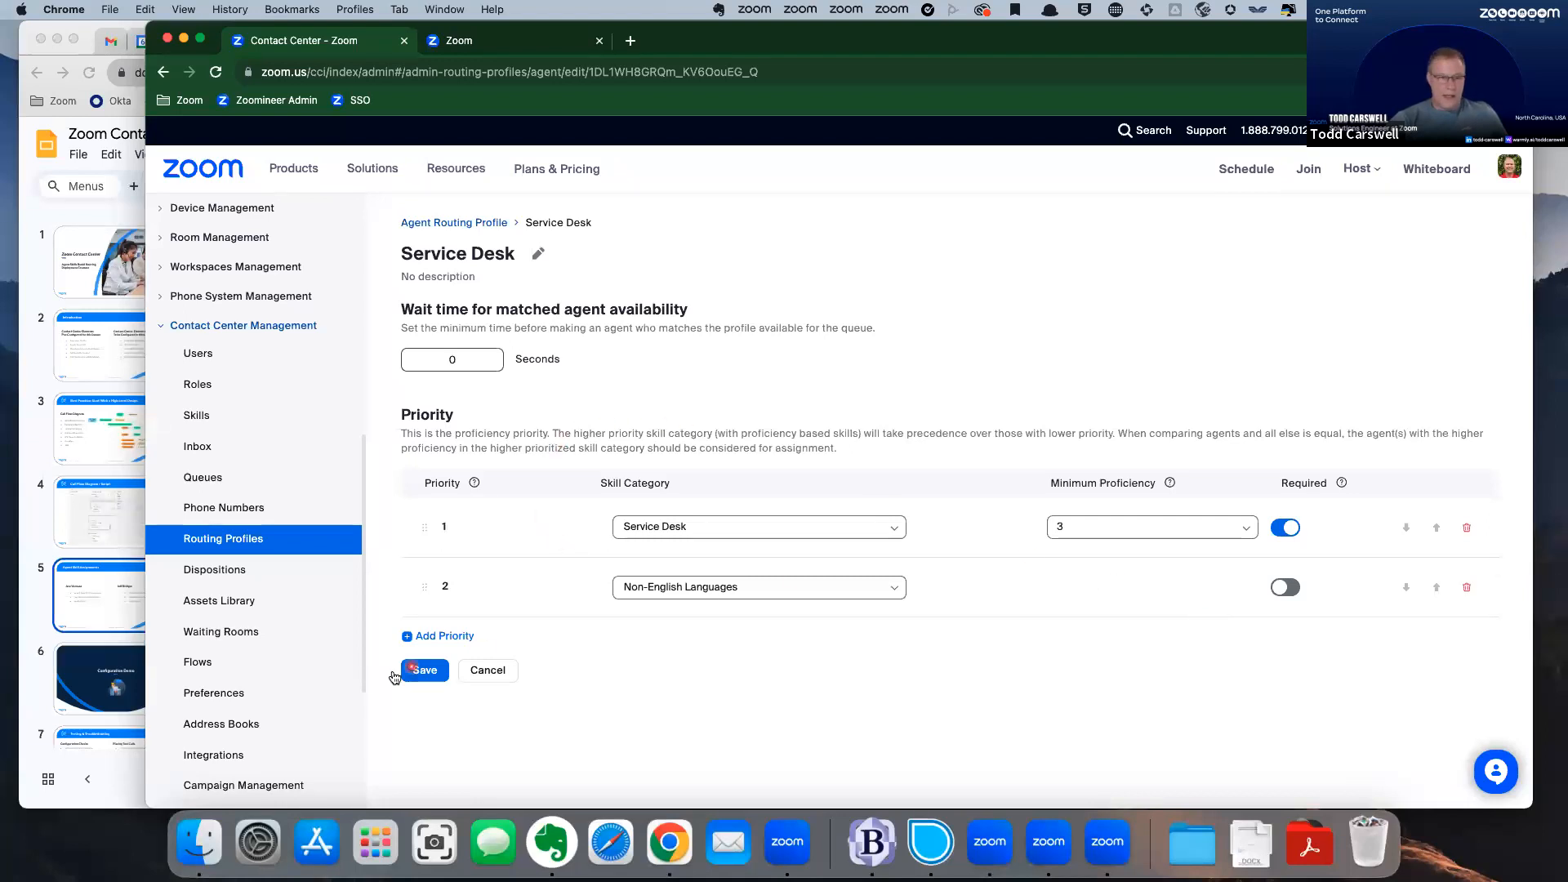
pyautogui.click(423, 672)
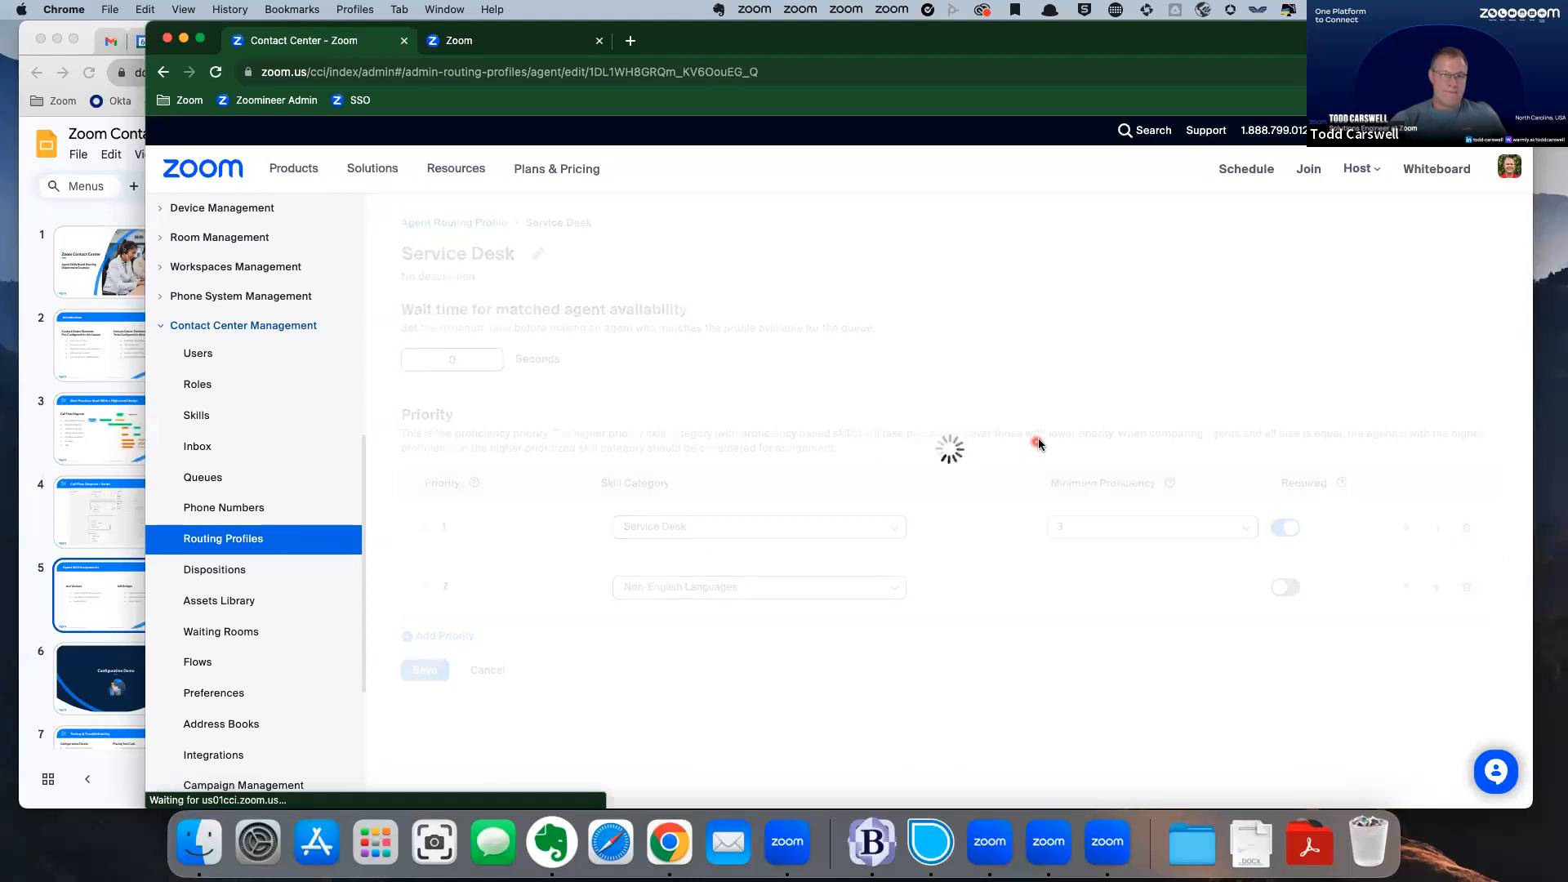
# Create another agent routing profile named Operations and save it.
pyautogui.click(1412, 356)
pyautogui.click(581, 301)
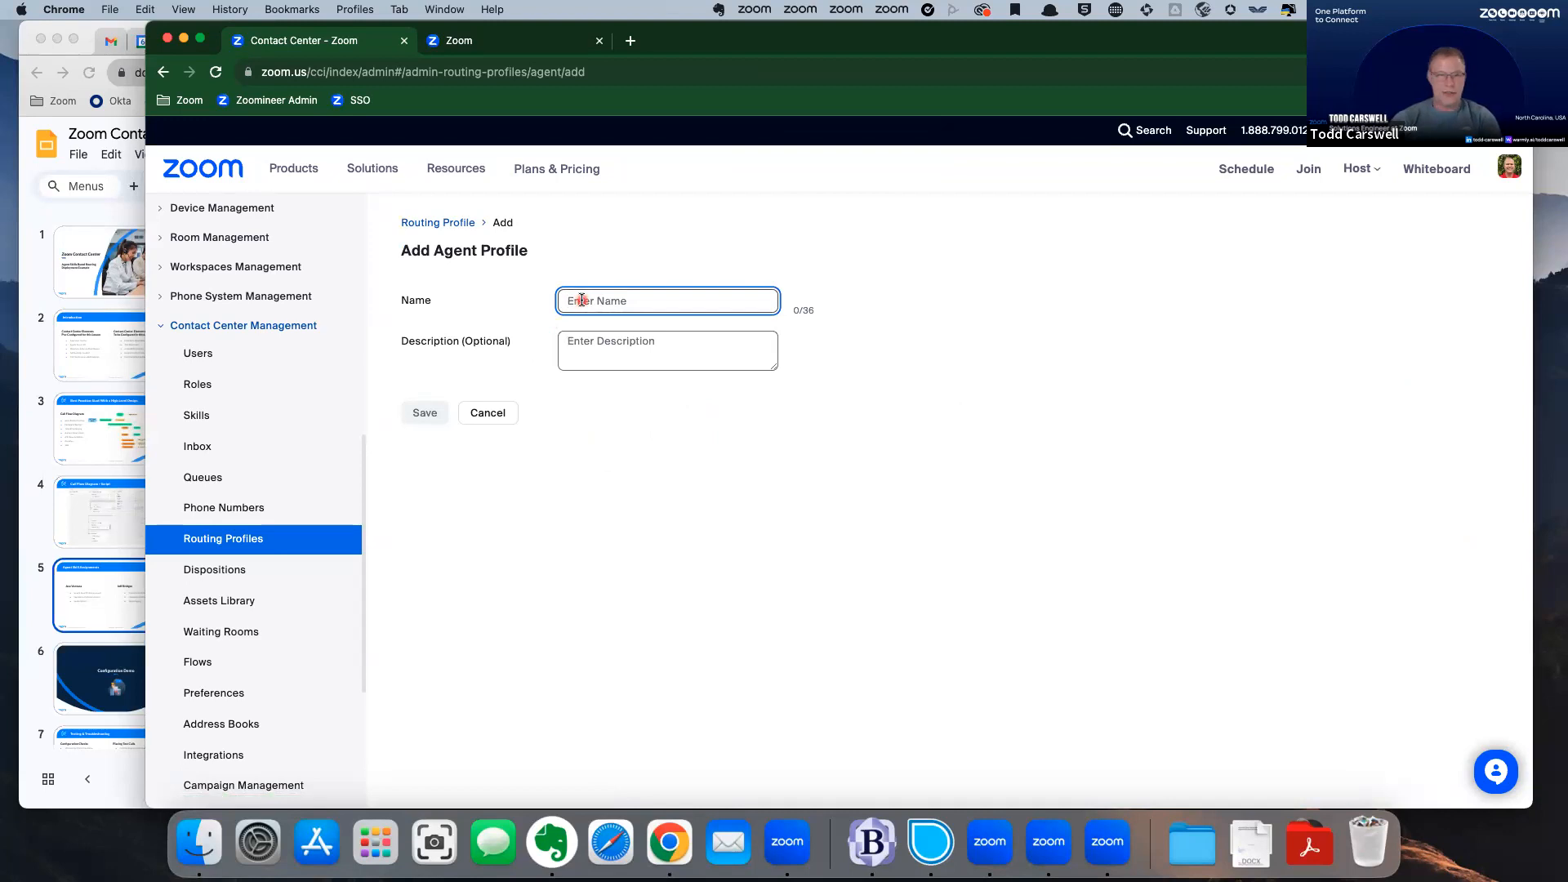
pyautogui.write('O')
pyautogui.click(423, 414)
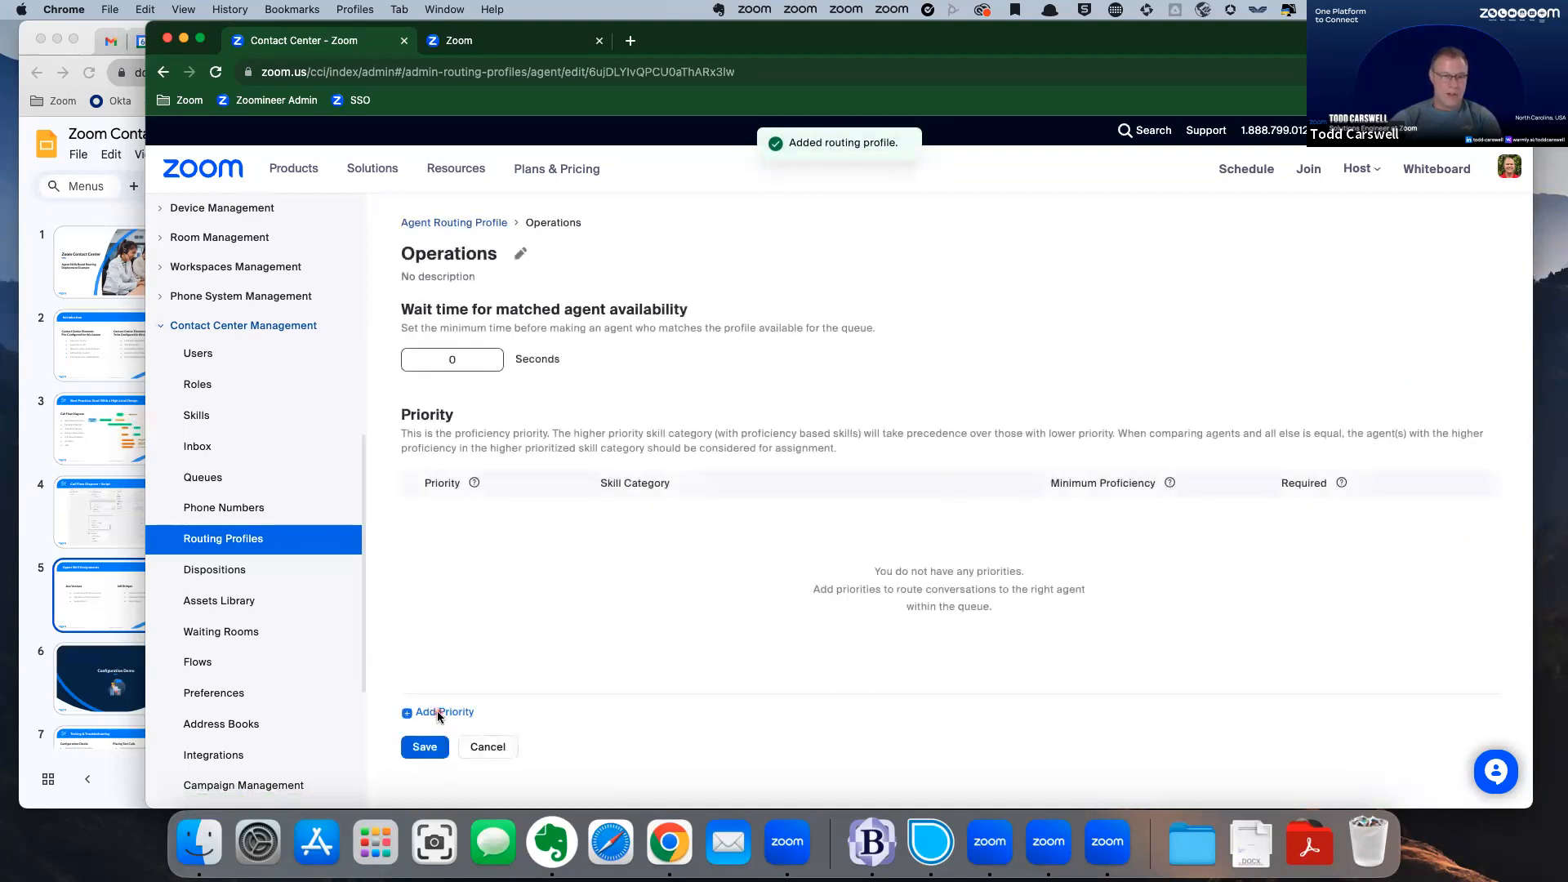
# Add Operations as the first priority of the new routing profile, with minimum proficiency 3, and make it required.
pyautogui.click(439, 712)
pyautogui.click(725, 531)
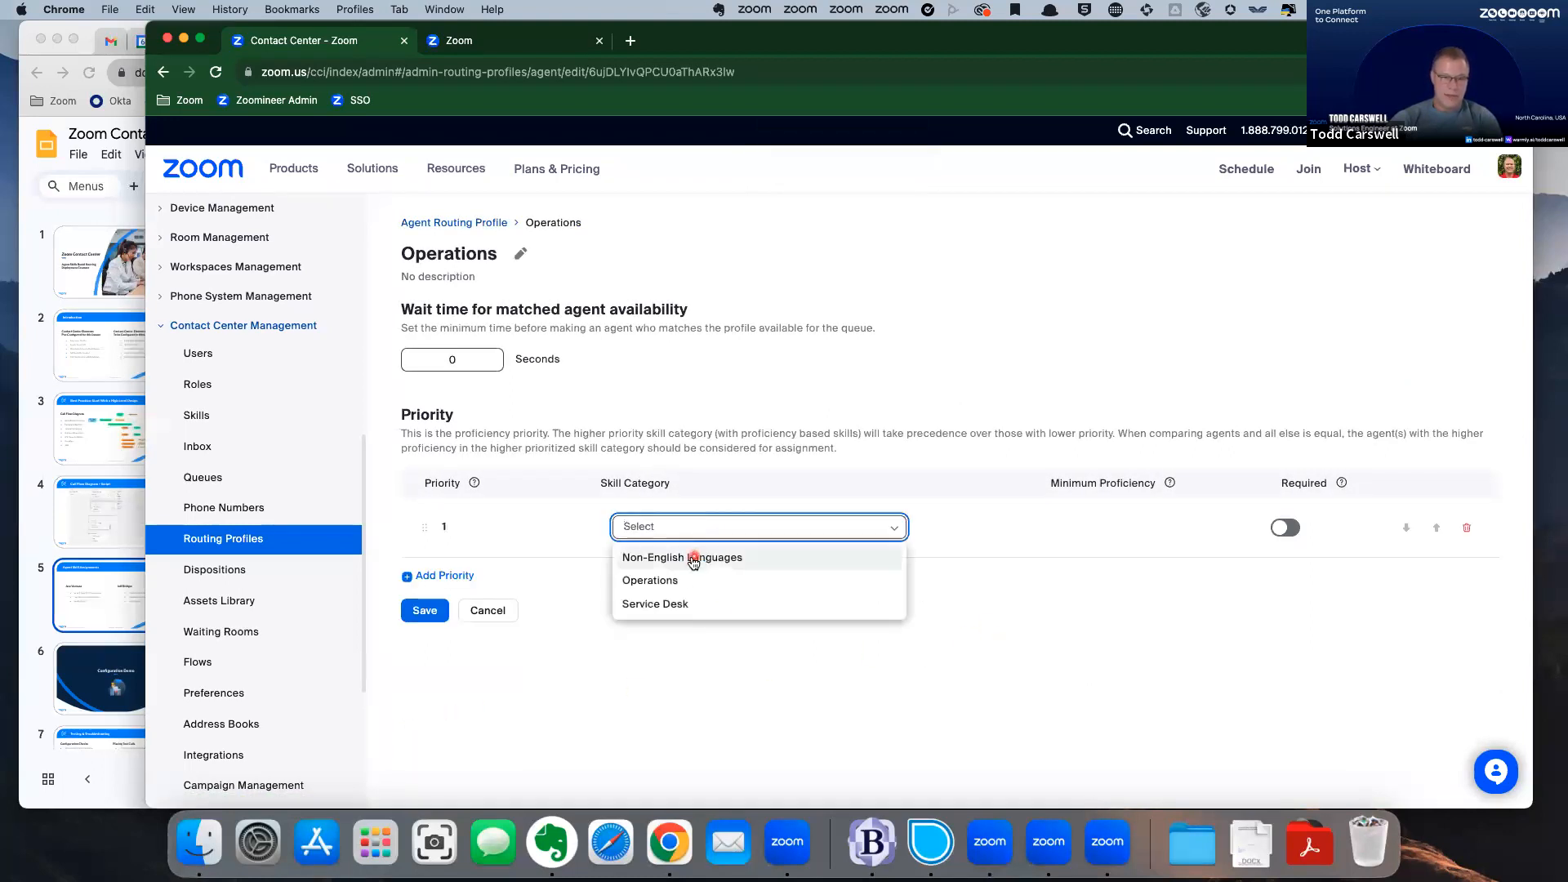
pyautogui.click(676, 580)
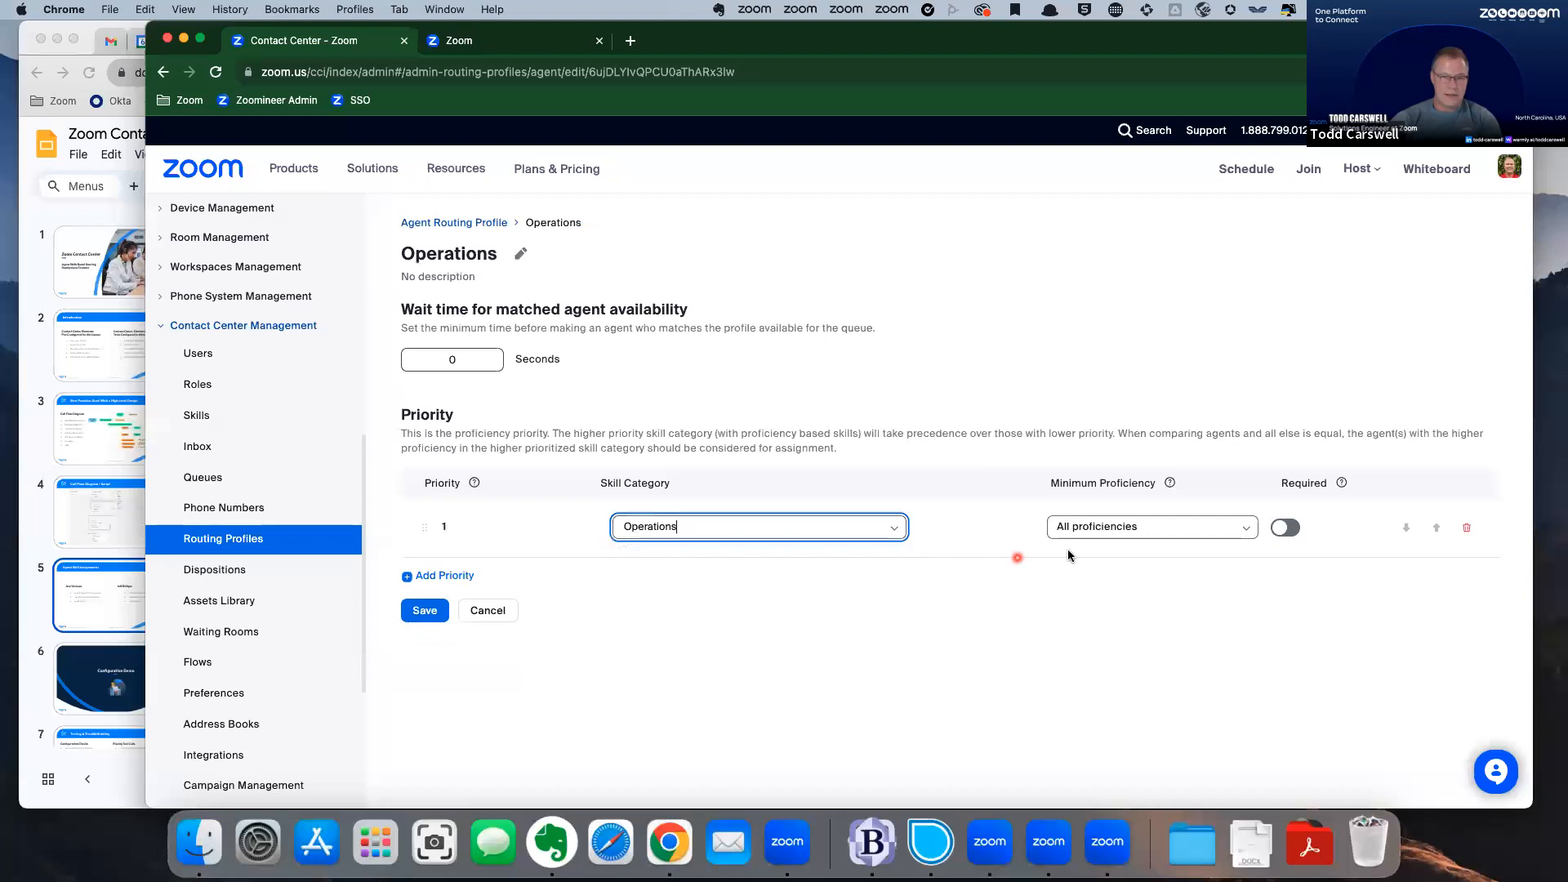
pyautogui.click(1134, 532)
pyautogui.click(1090, 626)
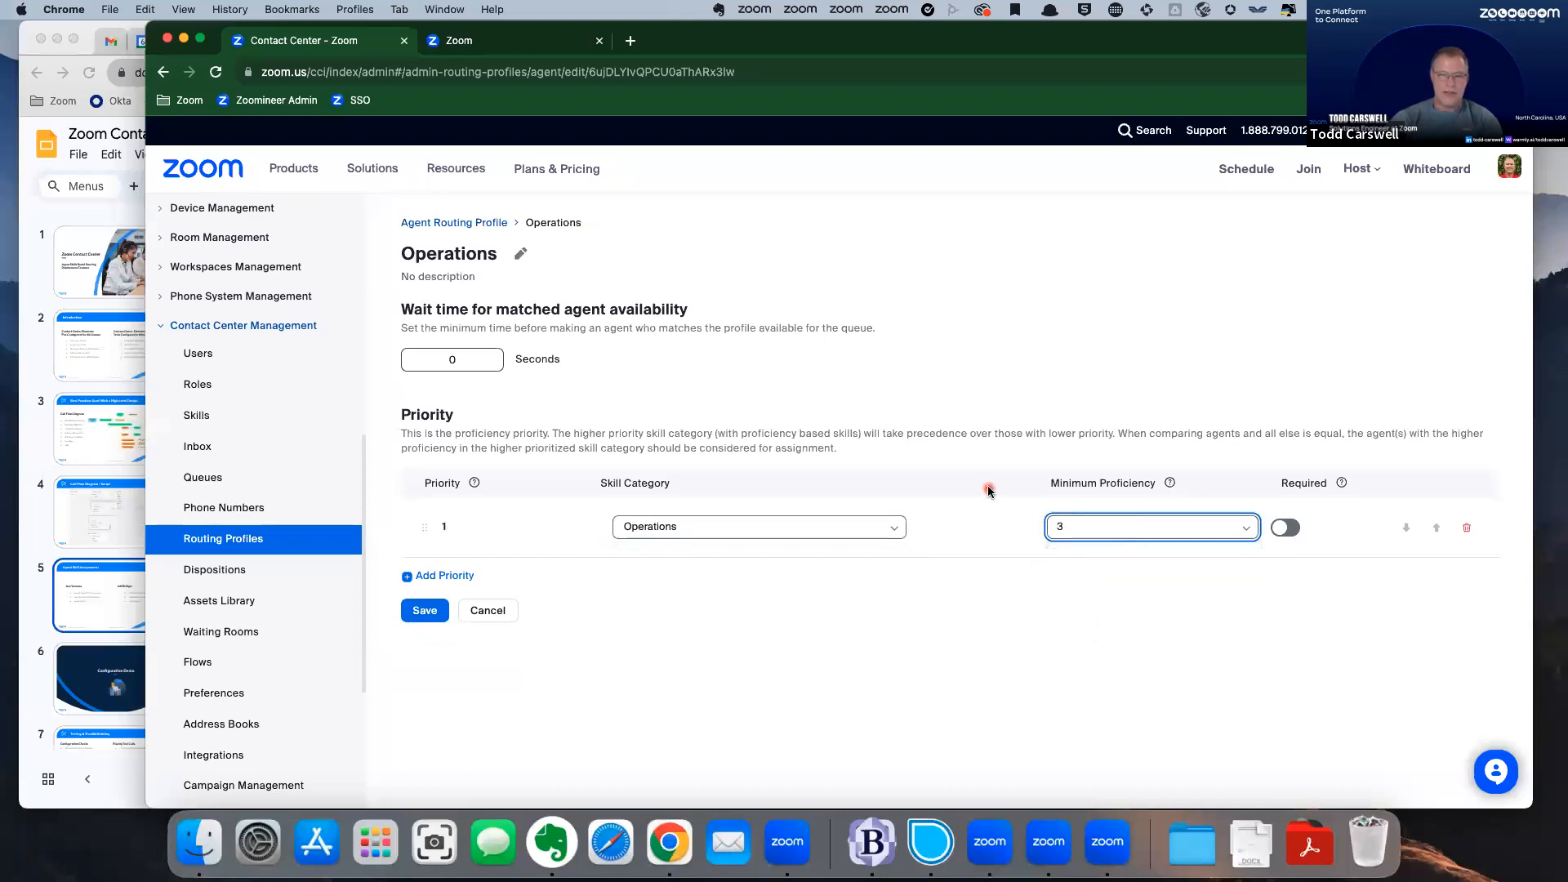
pyautogui.click(1303, 535)
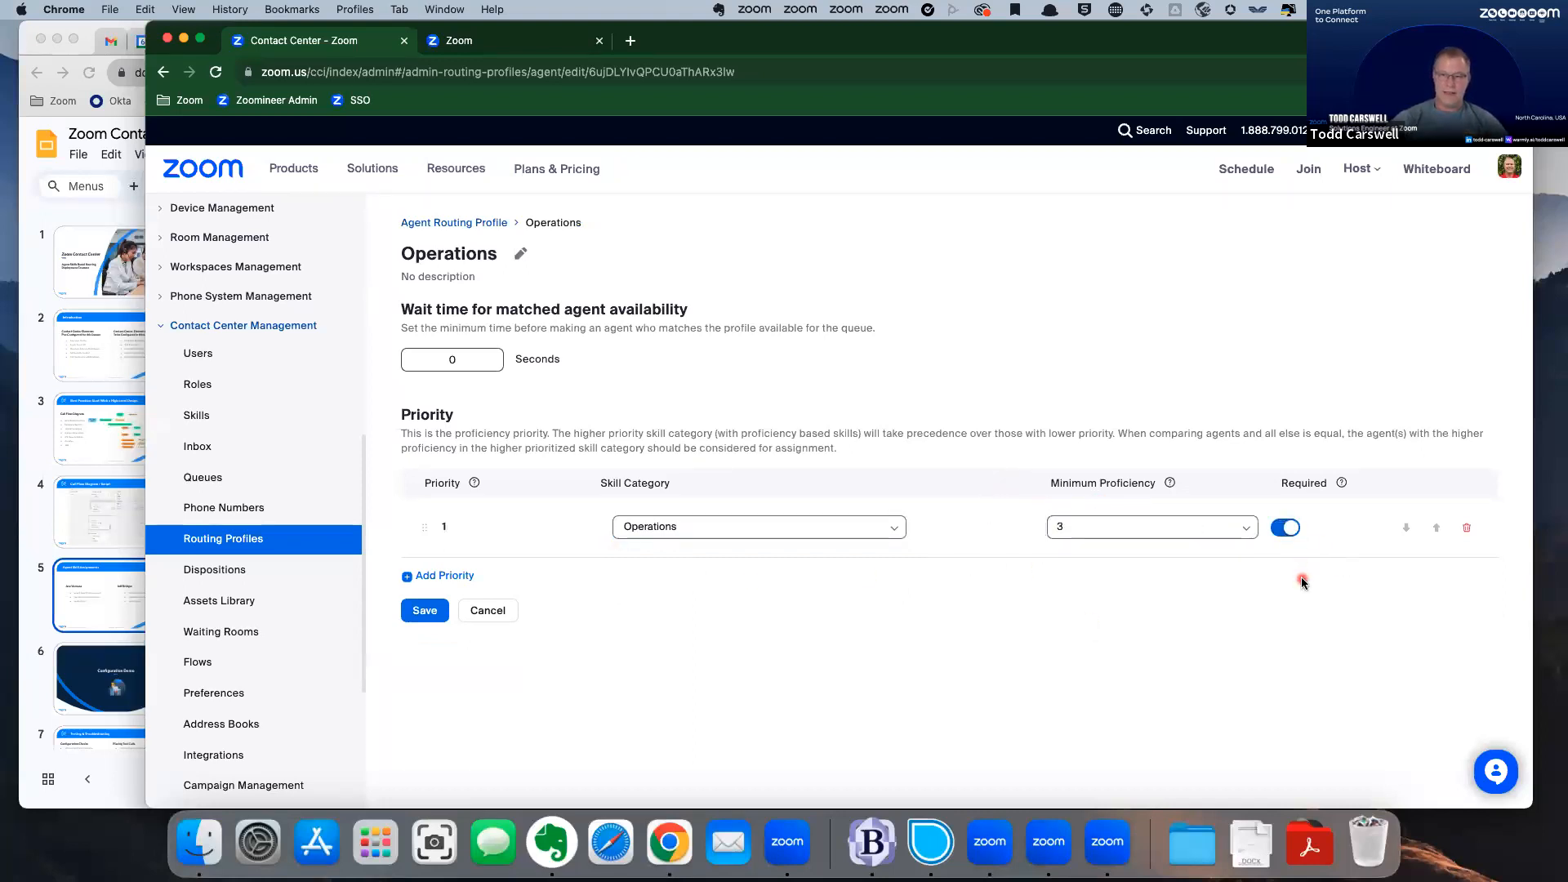
# Add Non-English Languages as the second priority of the Operations routing profile and save the profile.
pyautogui.click(449, 579)
pyautogui.click(676, 588)
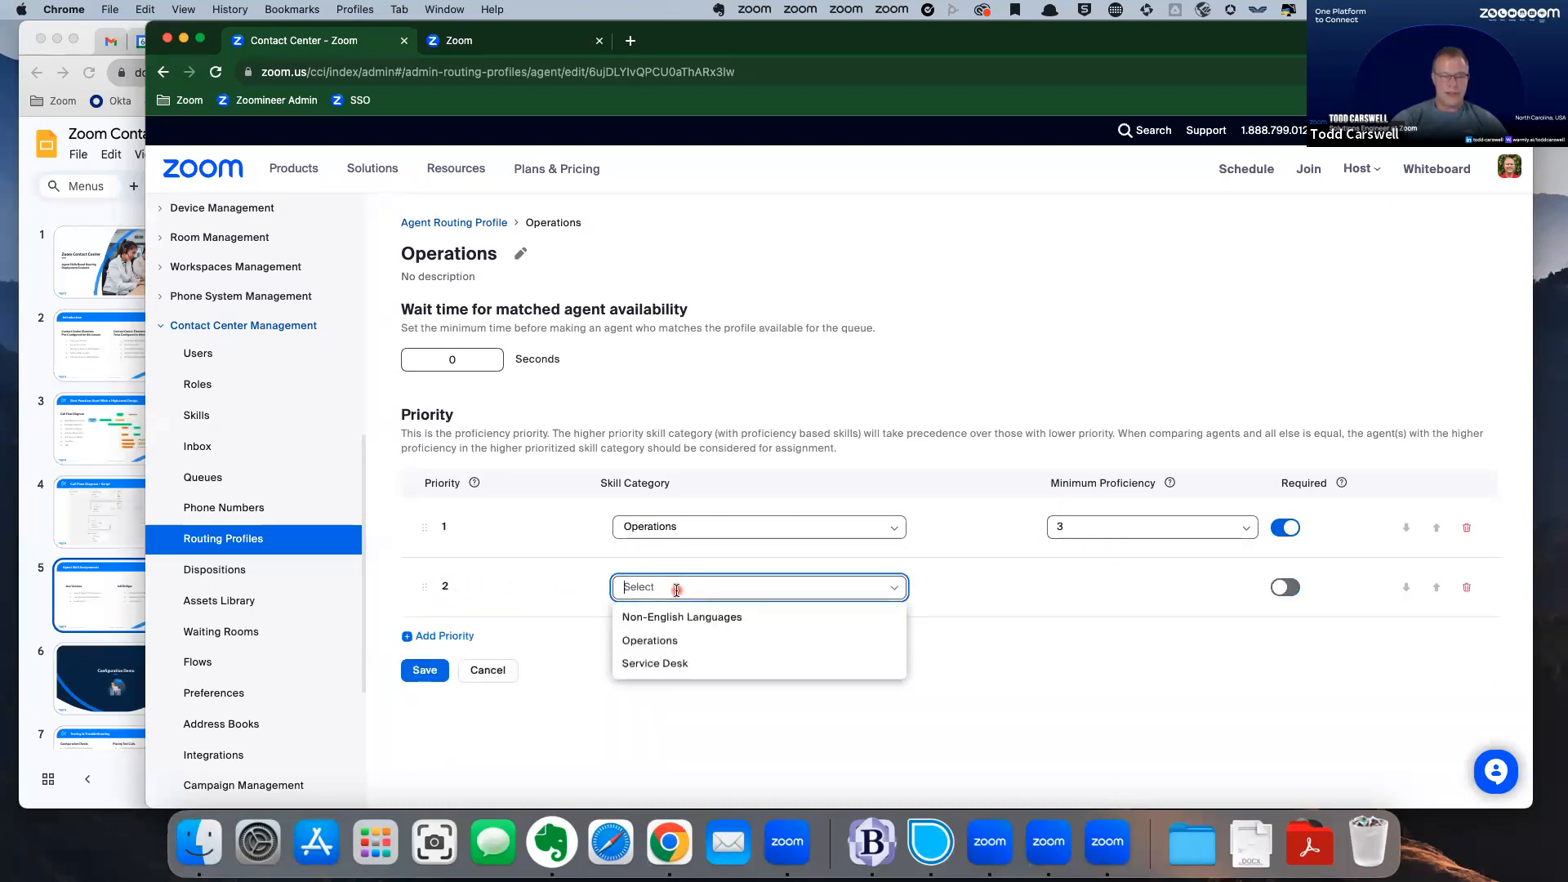
pyautogui.click(667, 618)
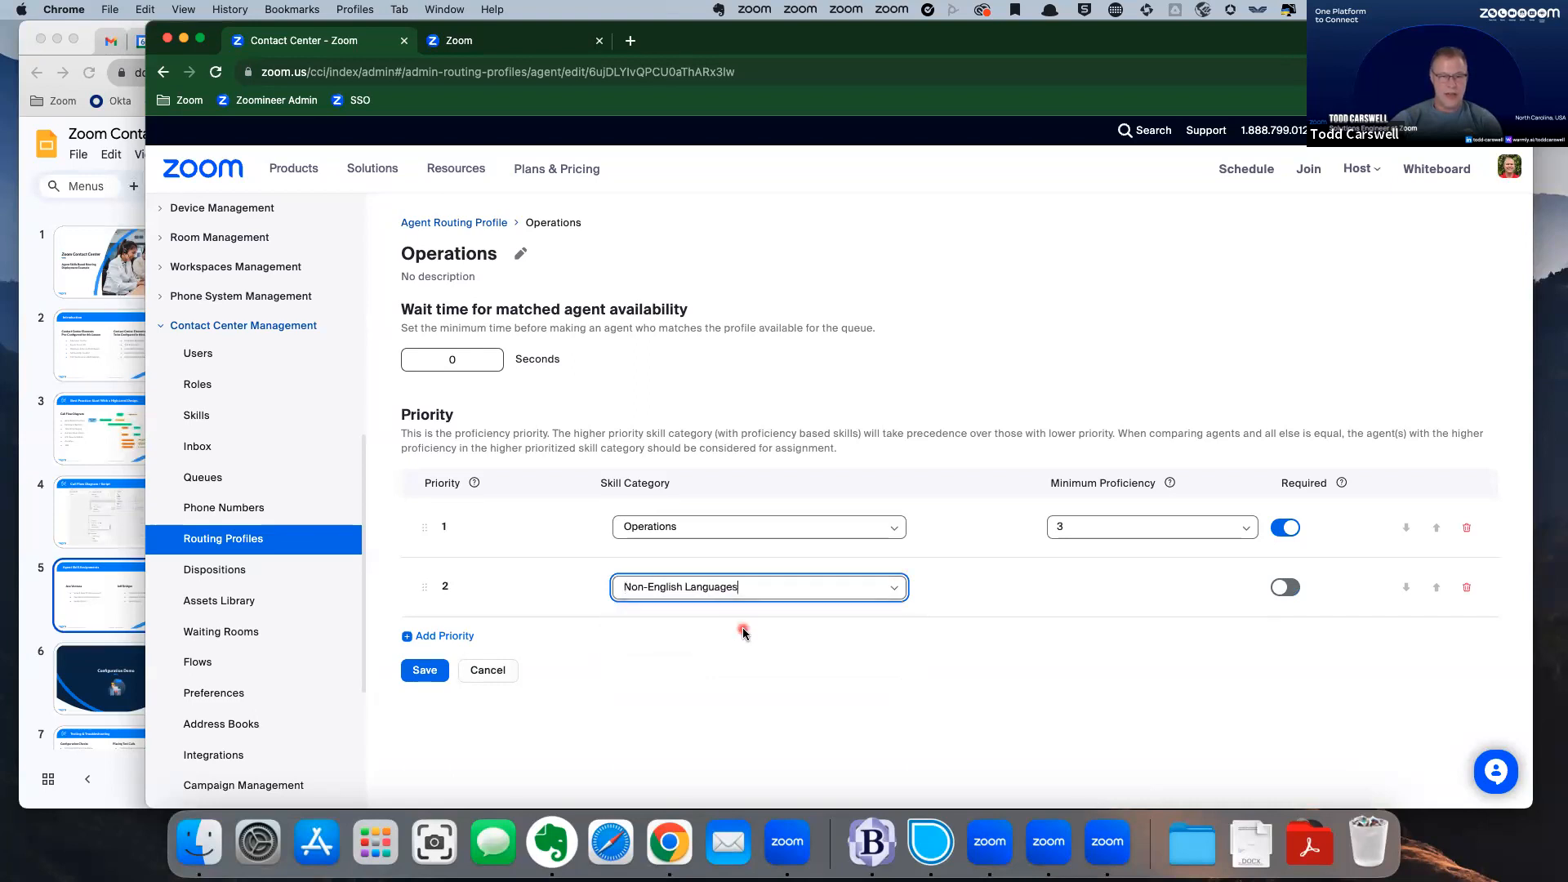
pyautogui.click(1160, 653)
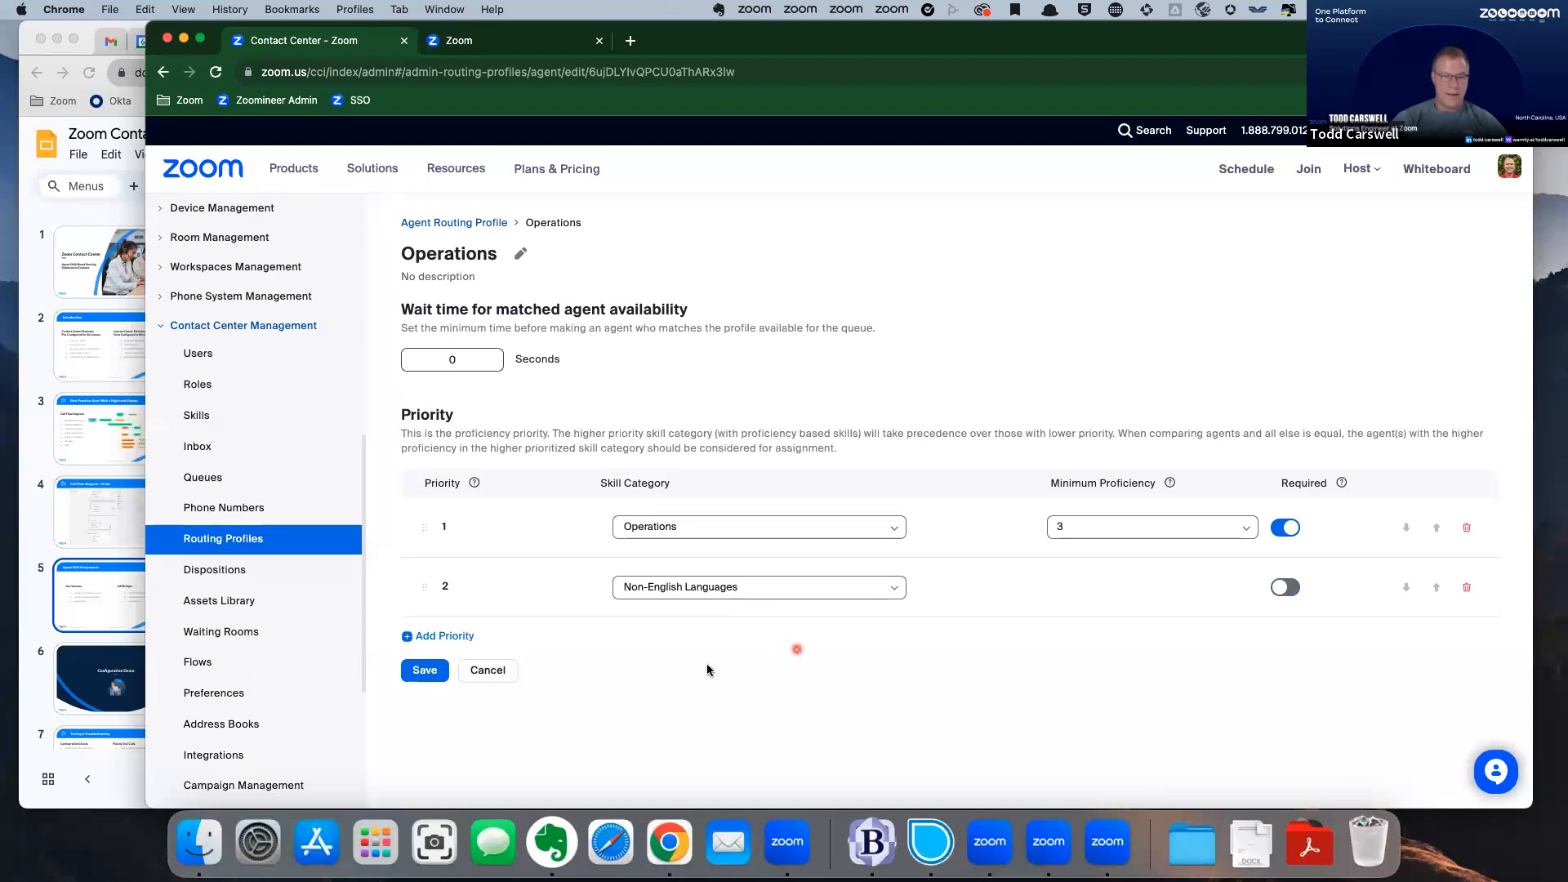
pyautogui.click(425, 670)
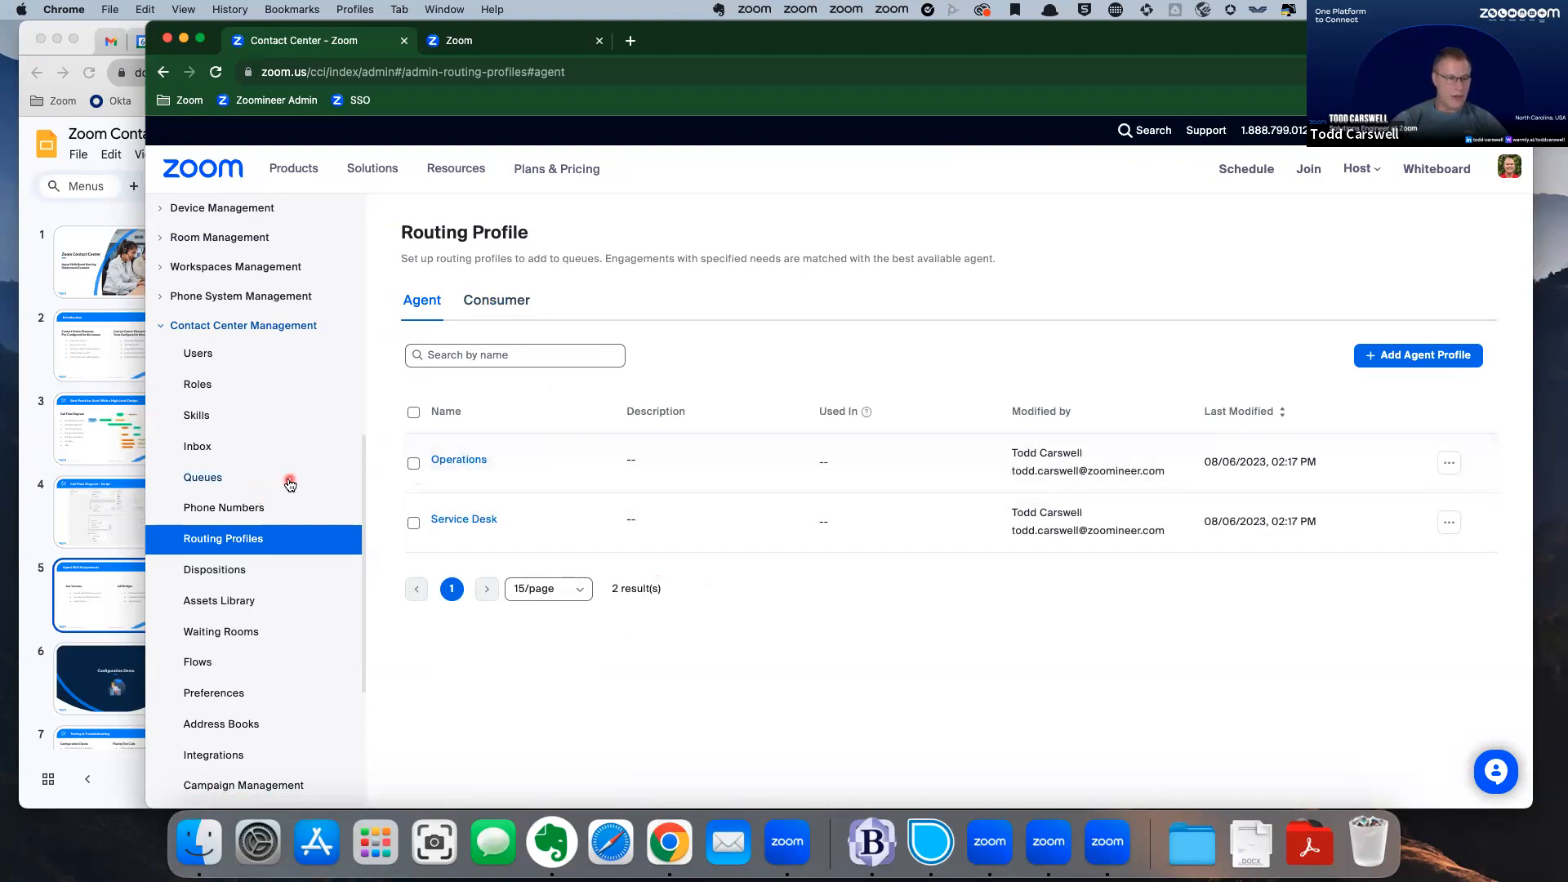
# Open the Operations Queue from the queue list and go to its agent routing settings.
pyautogui.scroll(-1, 290, 486)
pyautogui.click(204, 476)
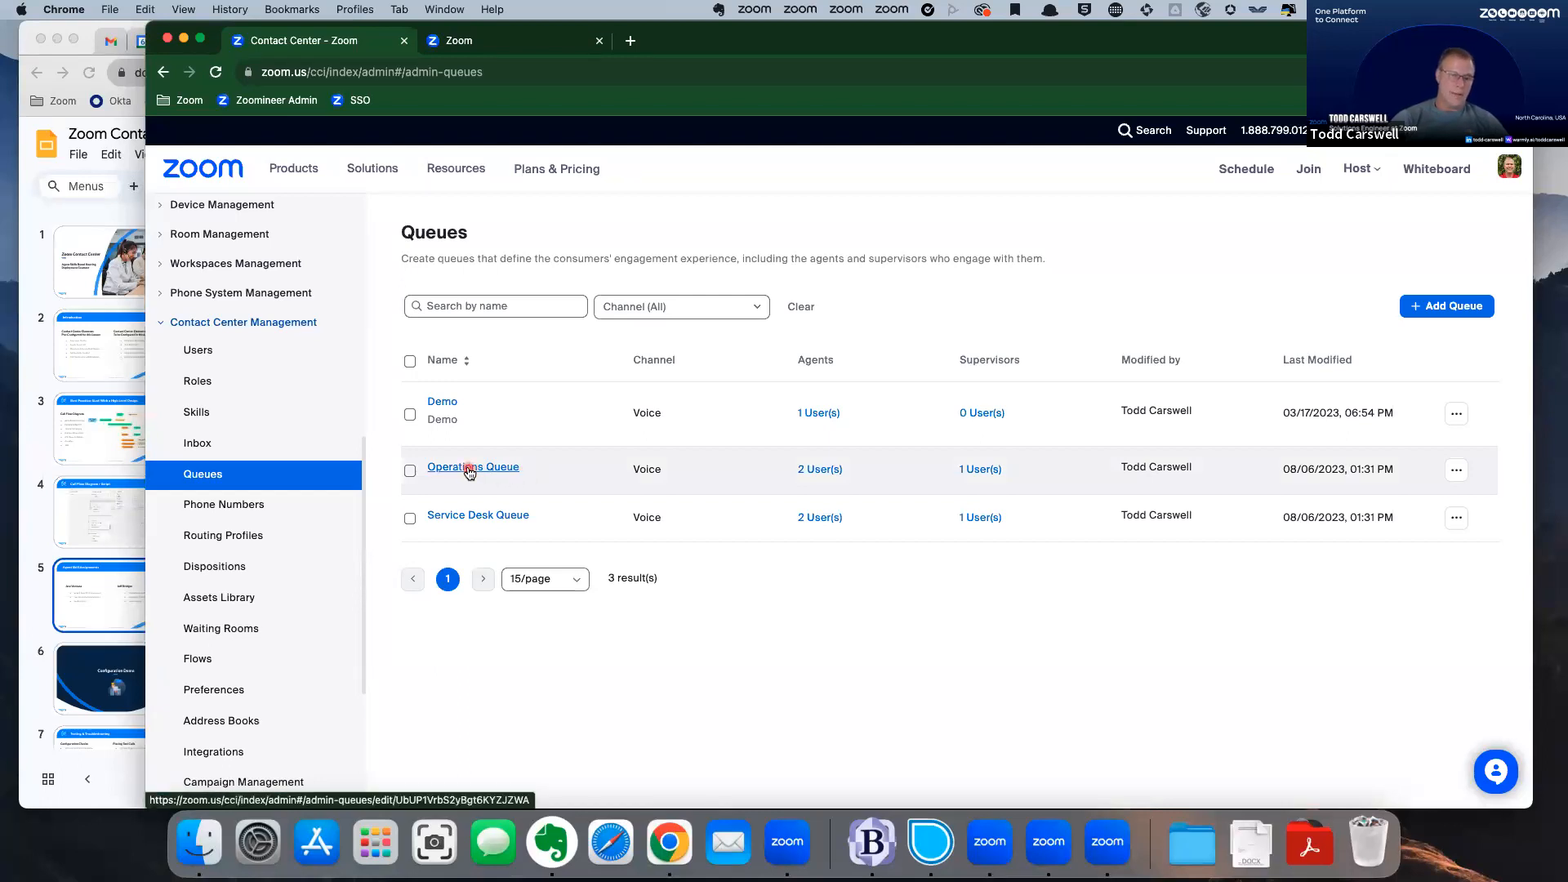
pyautogui.click(469, 472)
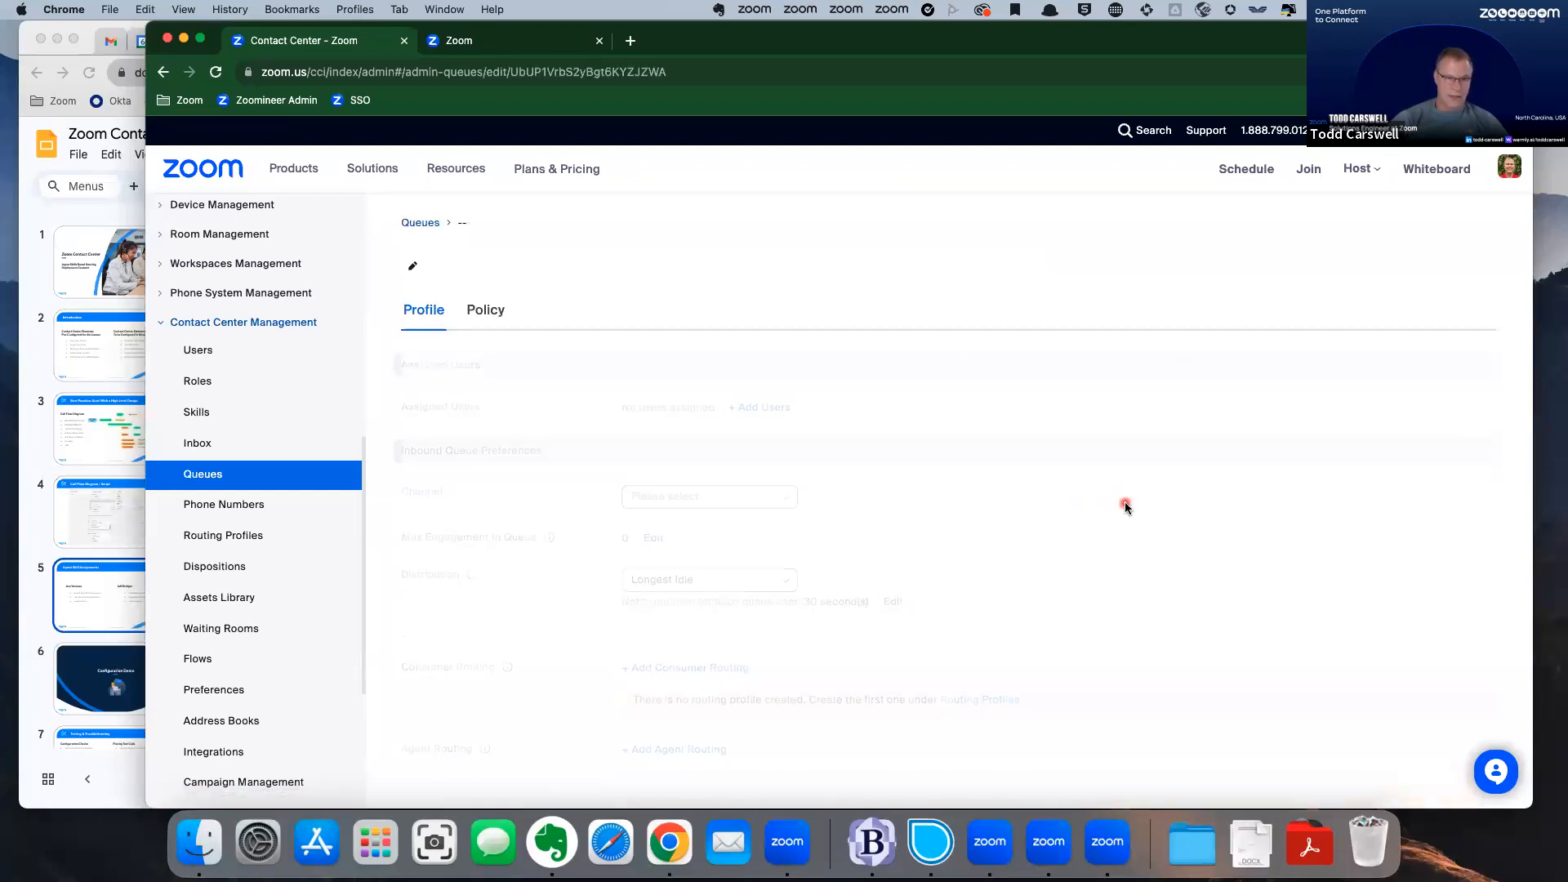
pyautogui.scroll(-5, 1023, 499)
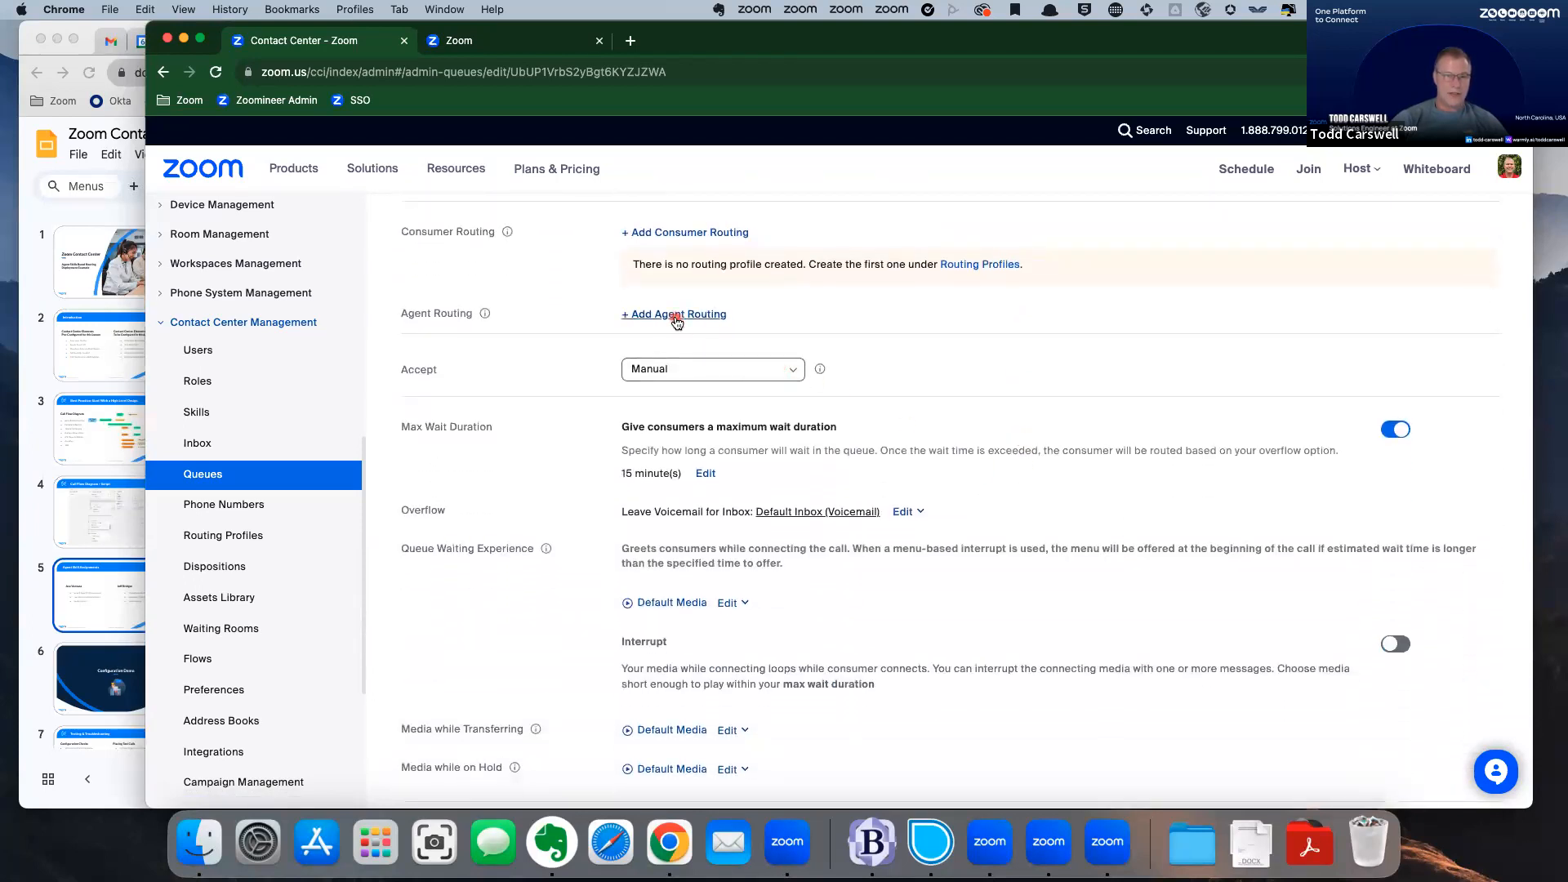
pyautogui.moveTo(485, 314)
pyautogui.click(668, 316)
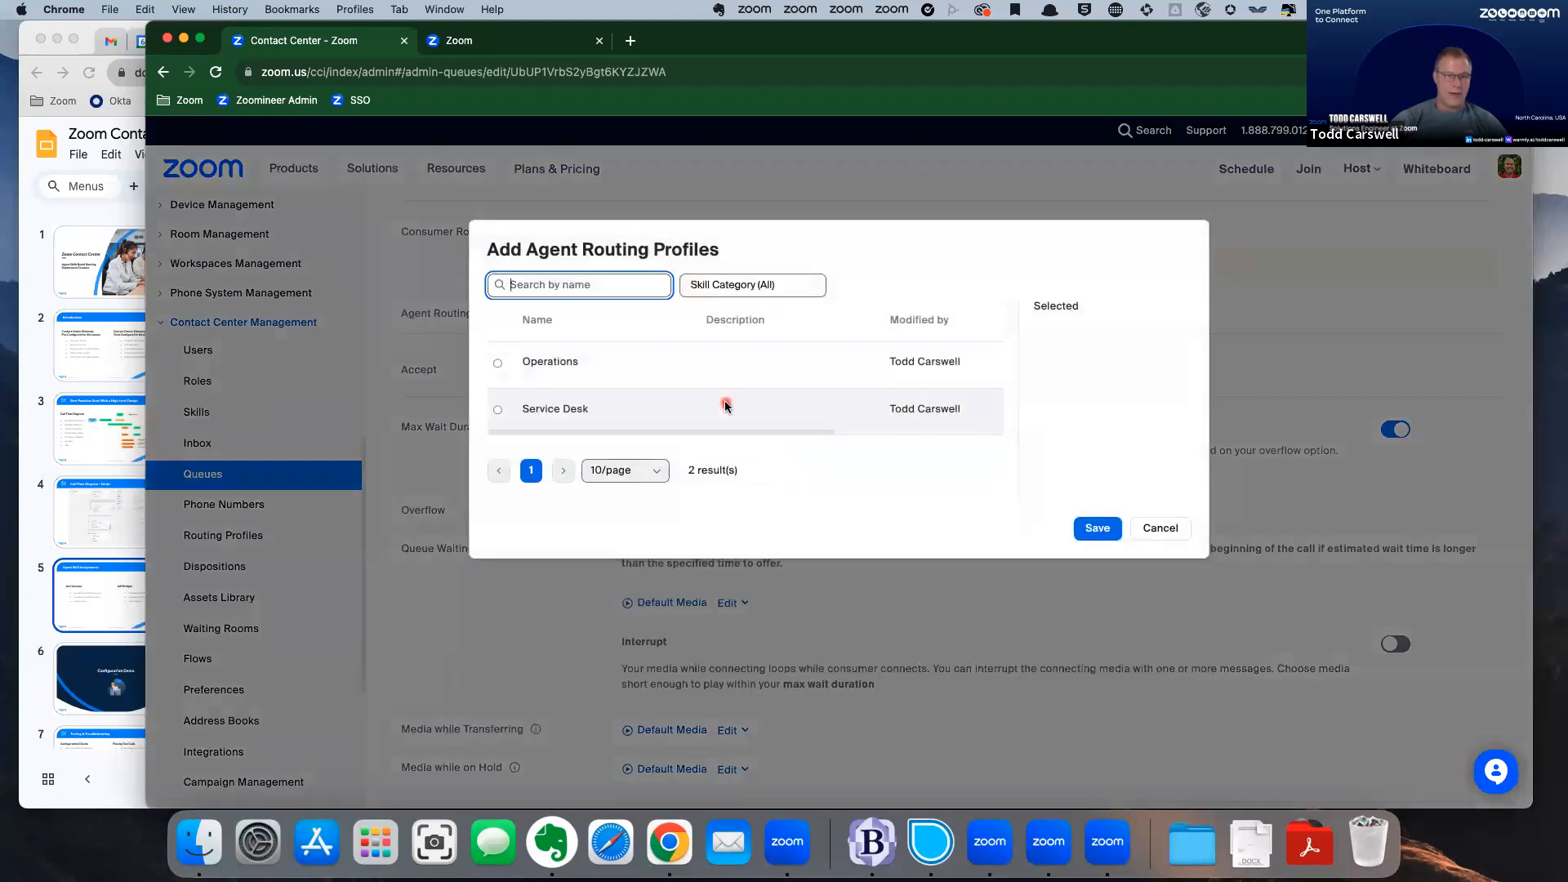
pyautogui.click(1165, 527)
pyautogui.scroll(5, 1068, 511)
pyautogui.scroll(-4, 1068, 511)
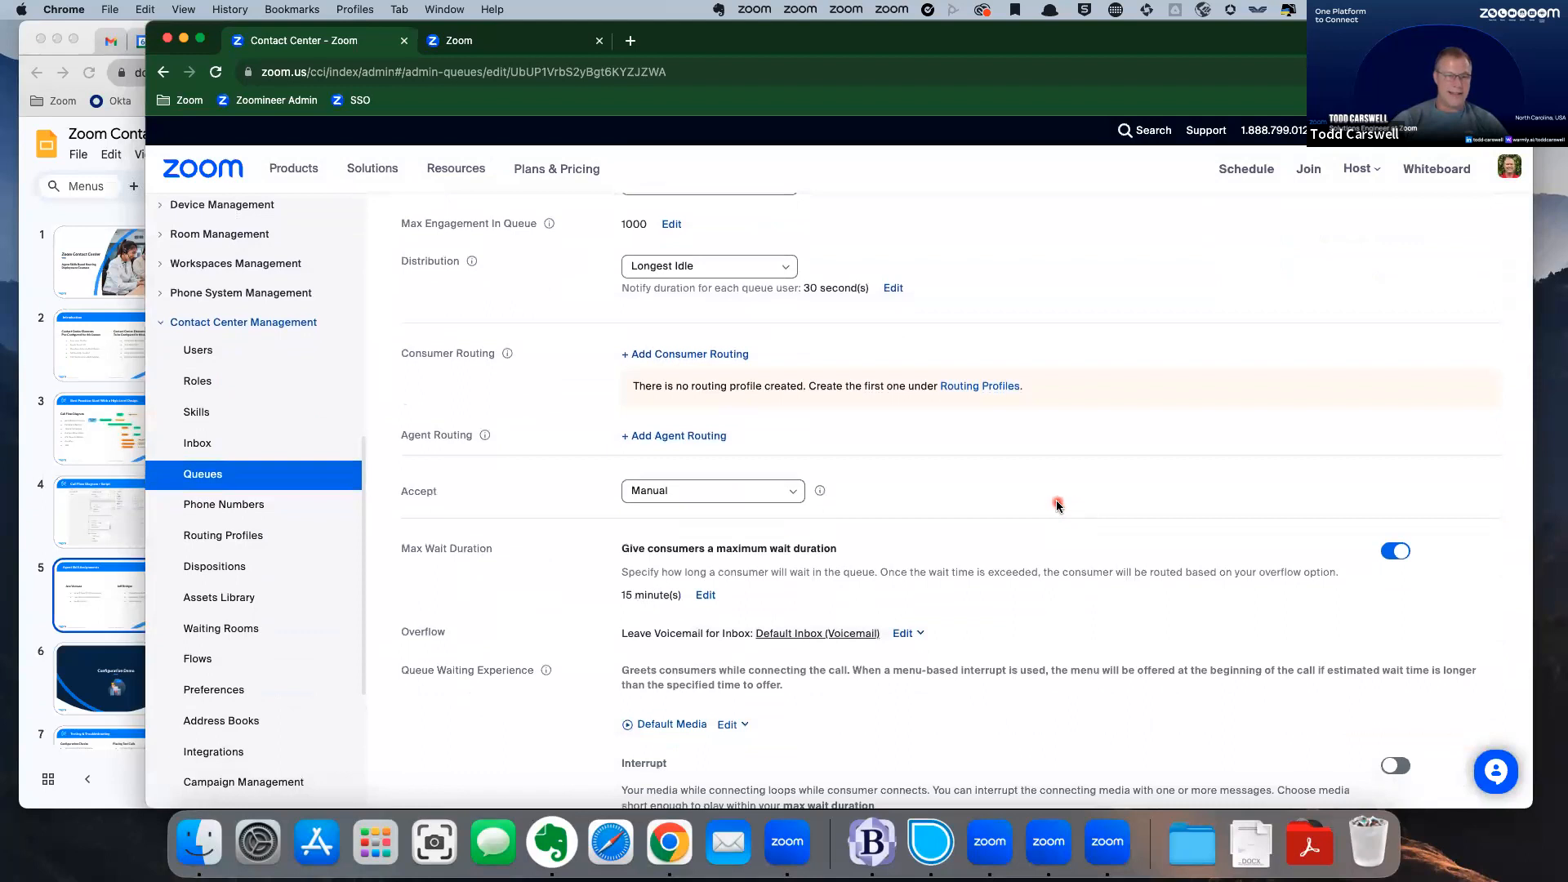
# Assign the Operations agent routing profile to the Operations Queue, save it and confirm the change.
pyautogui.scroll(-1, 1056, 500)
pyautogui.click(678, 423)
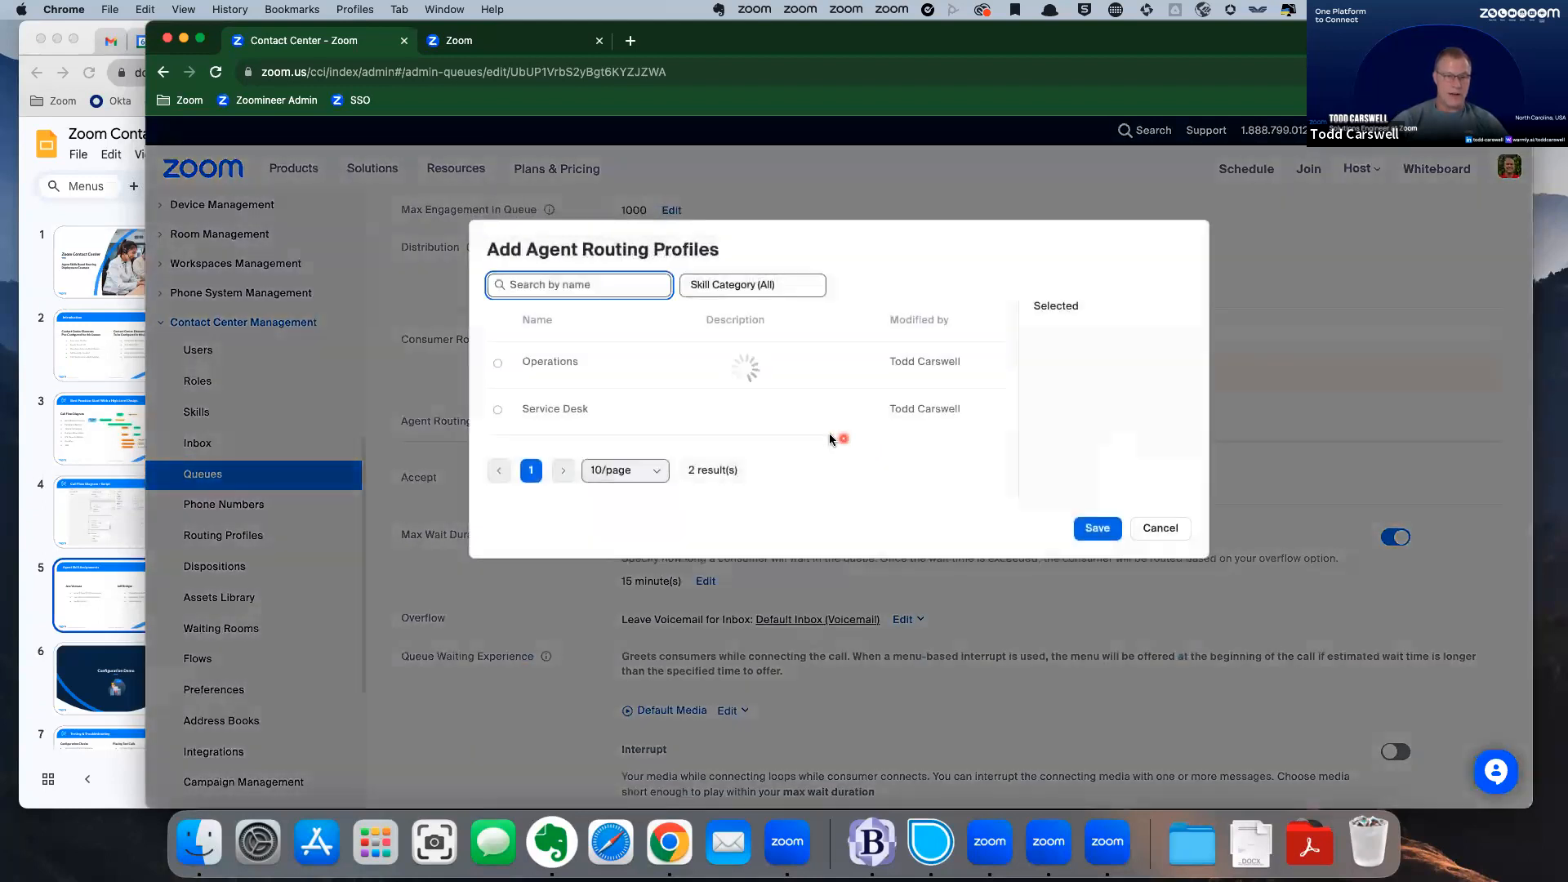
pyautogui.click(497, 364)
pyautogui.click(498, 409)
pyautogui.click(499, 365)
pyautogui.click(498, 410)
pyautogui.click(498, 365)
pyautogui.click(1096, 530)
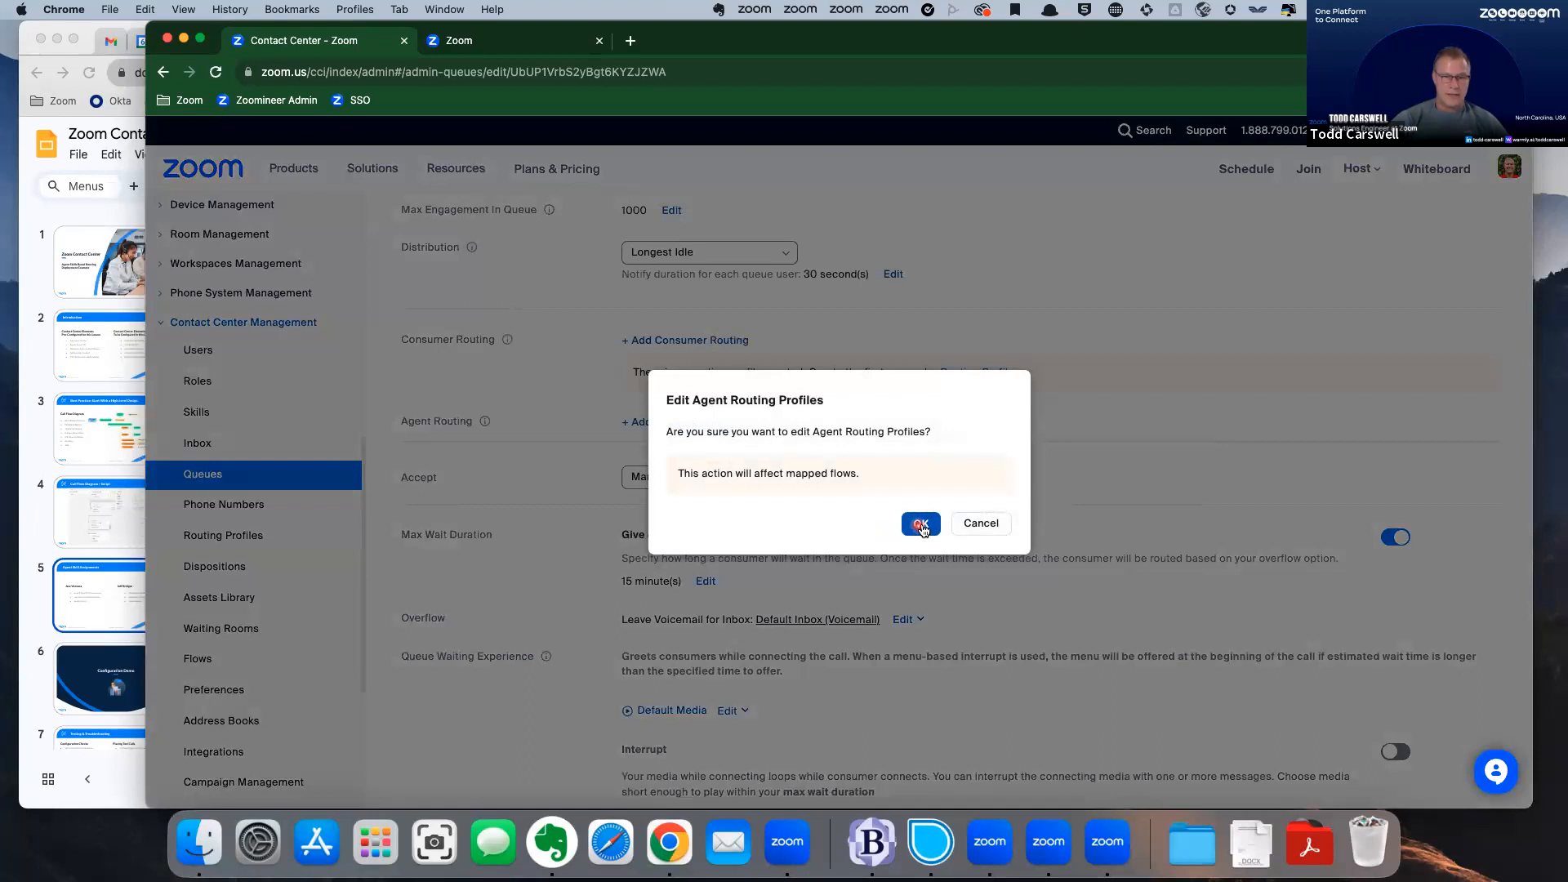
pyautogui.click(921, 525)
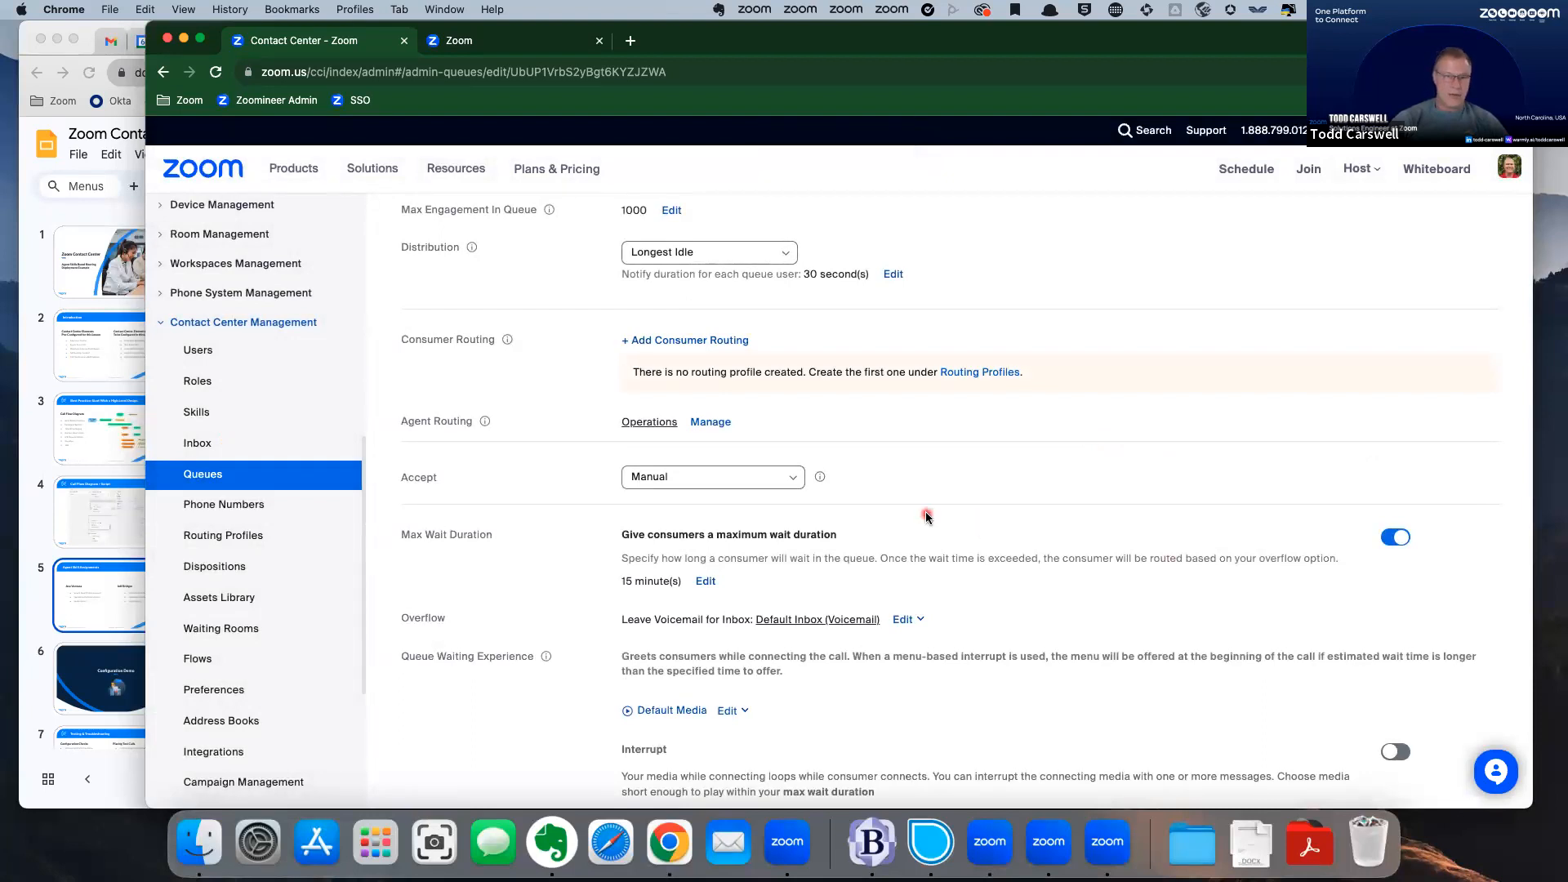
# Assign the Service Desk agent routing profile to the Service Desk Queue, save it and confirm the change.
pyautogui.scroll(5, 926, 516)
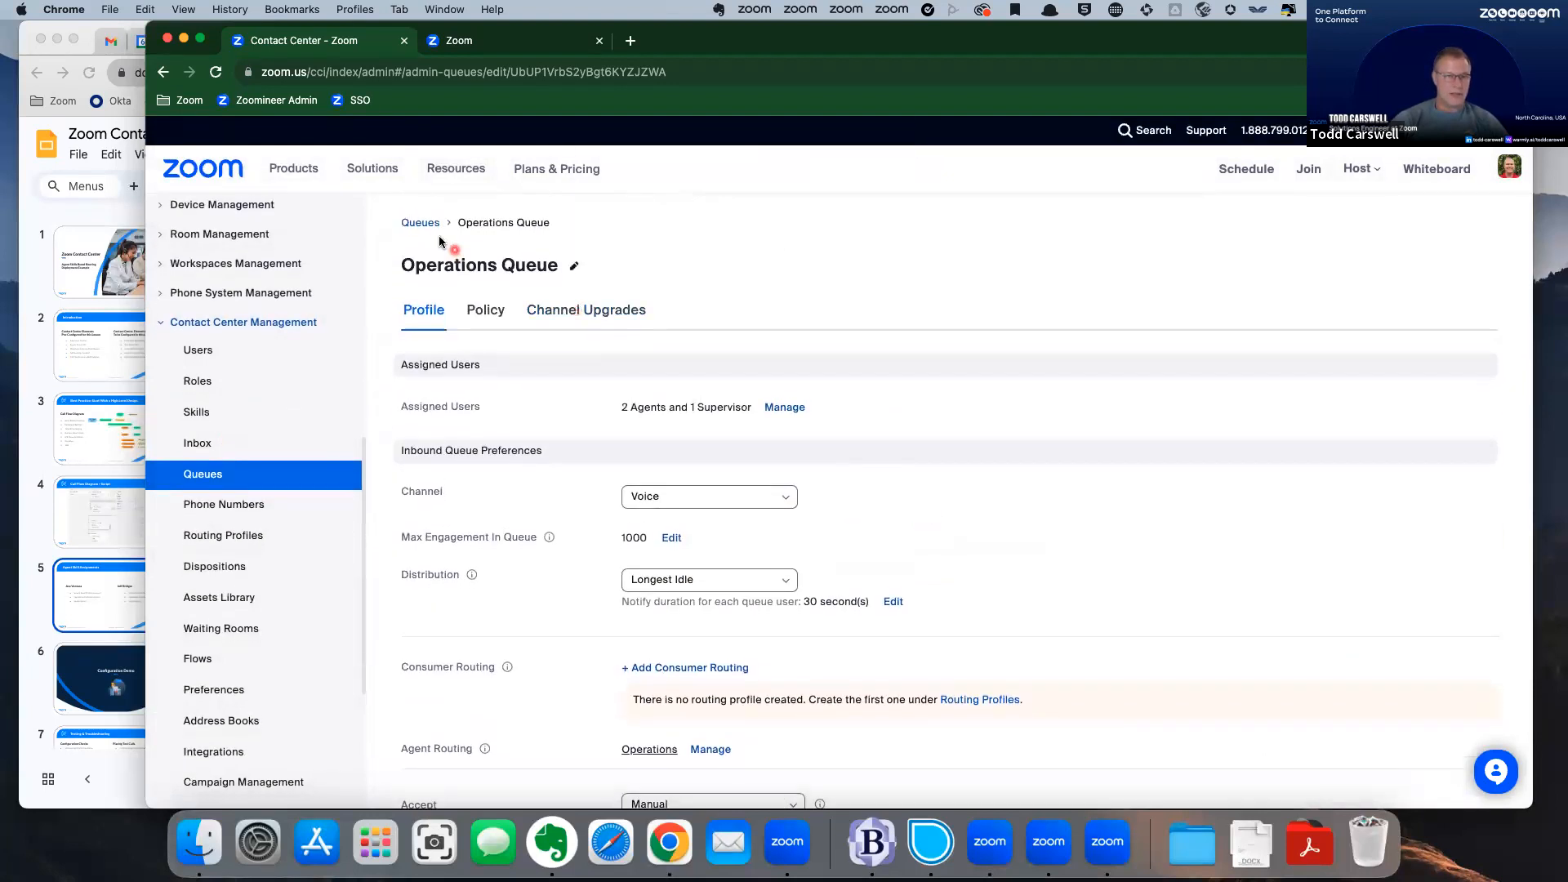
pyautogui.click(422, 216)
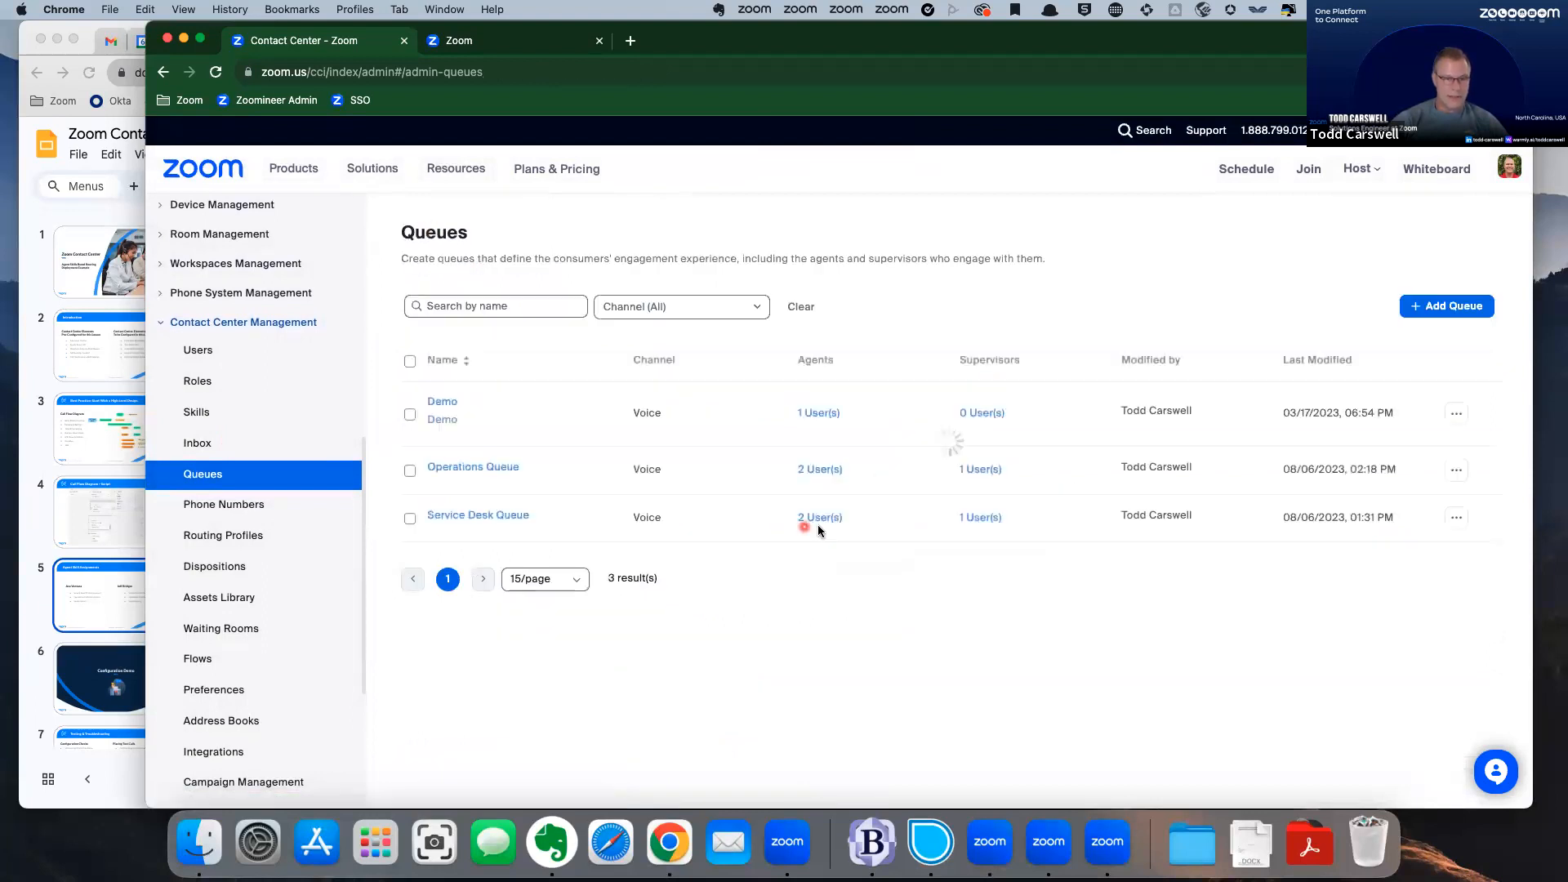
pyautogui.click(474, 524)
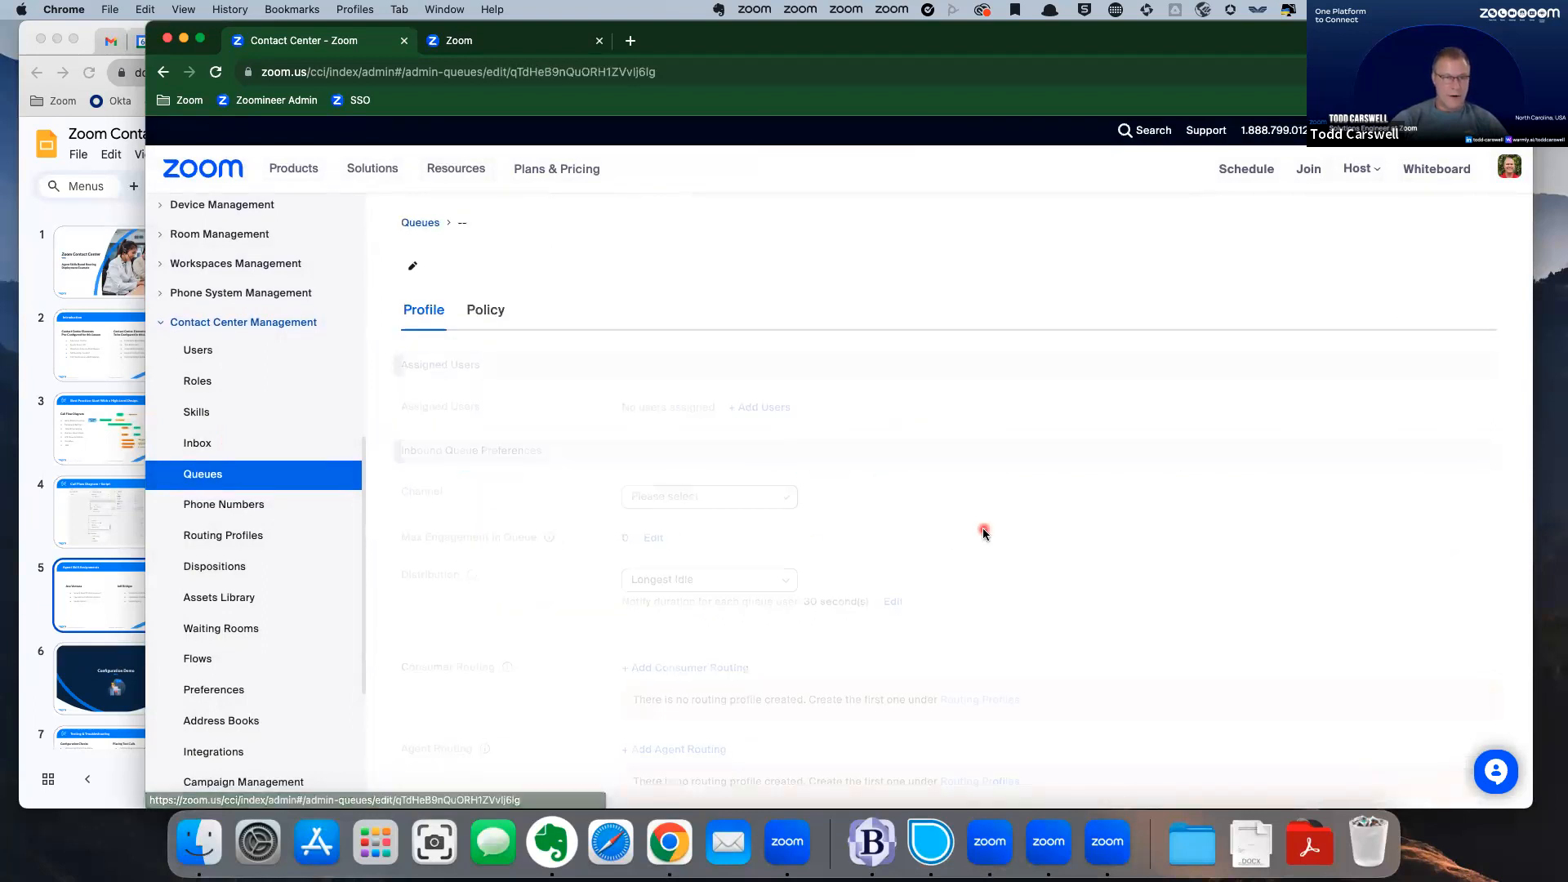
pyautogui.scroll(-5, 1037, 519)
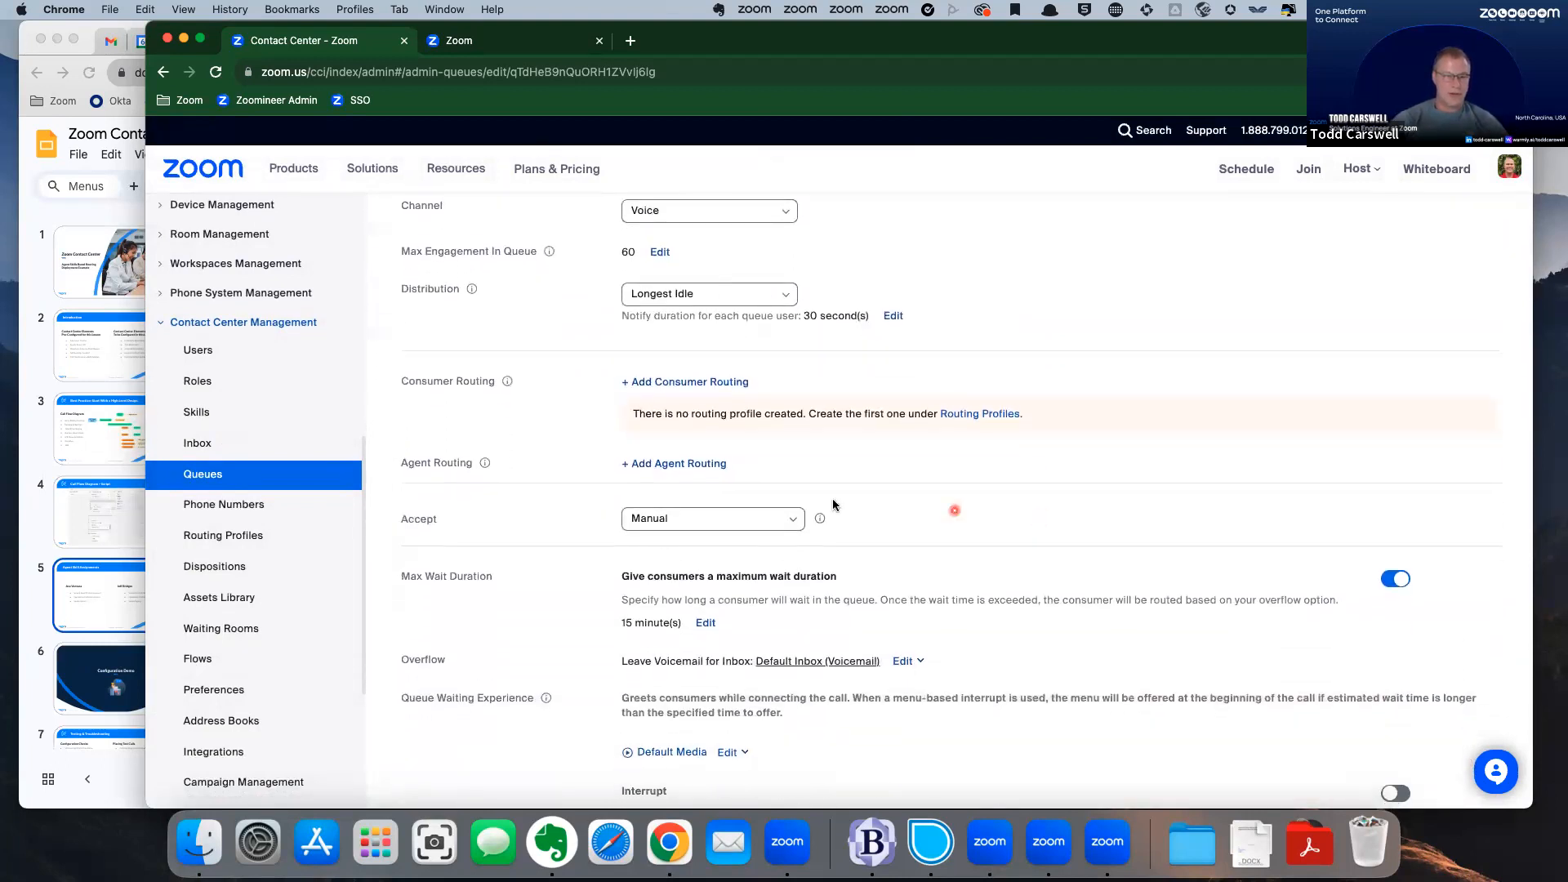
pyautogui.click(698, 464)
pyautogui.click(498, 410)
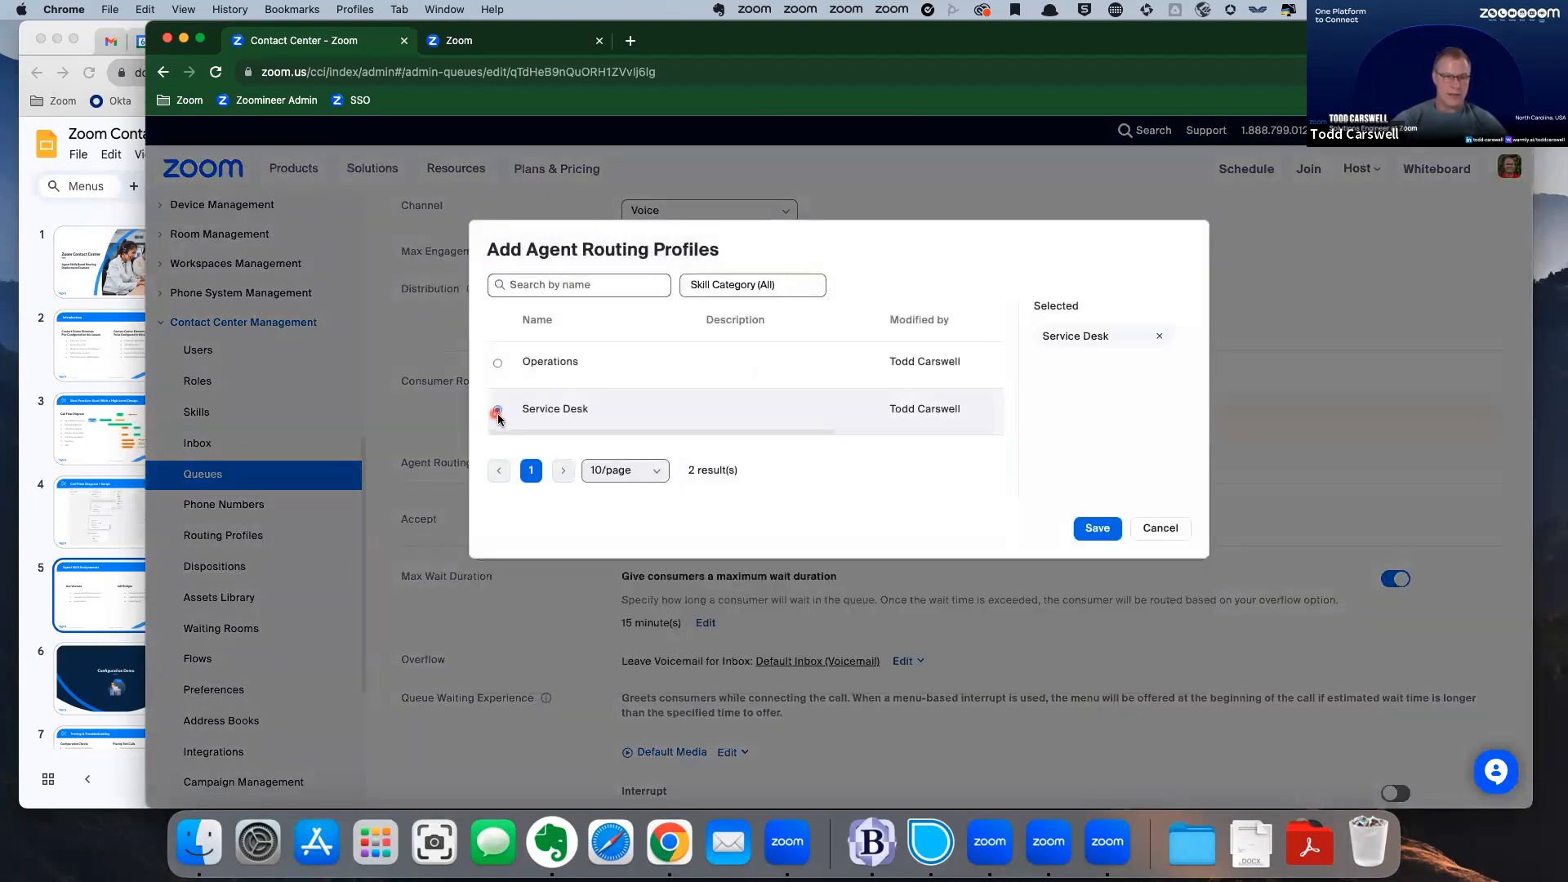
pyautogui.click(1098, 531)
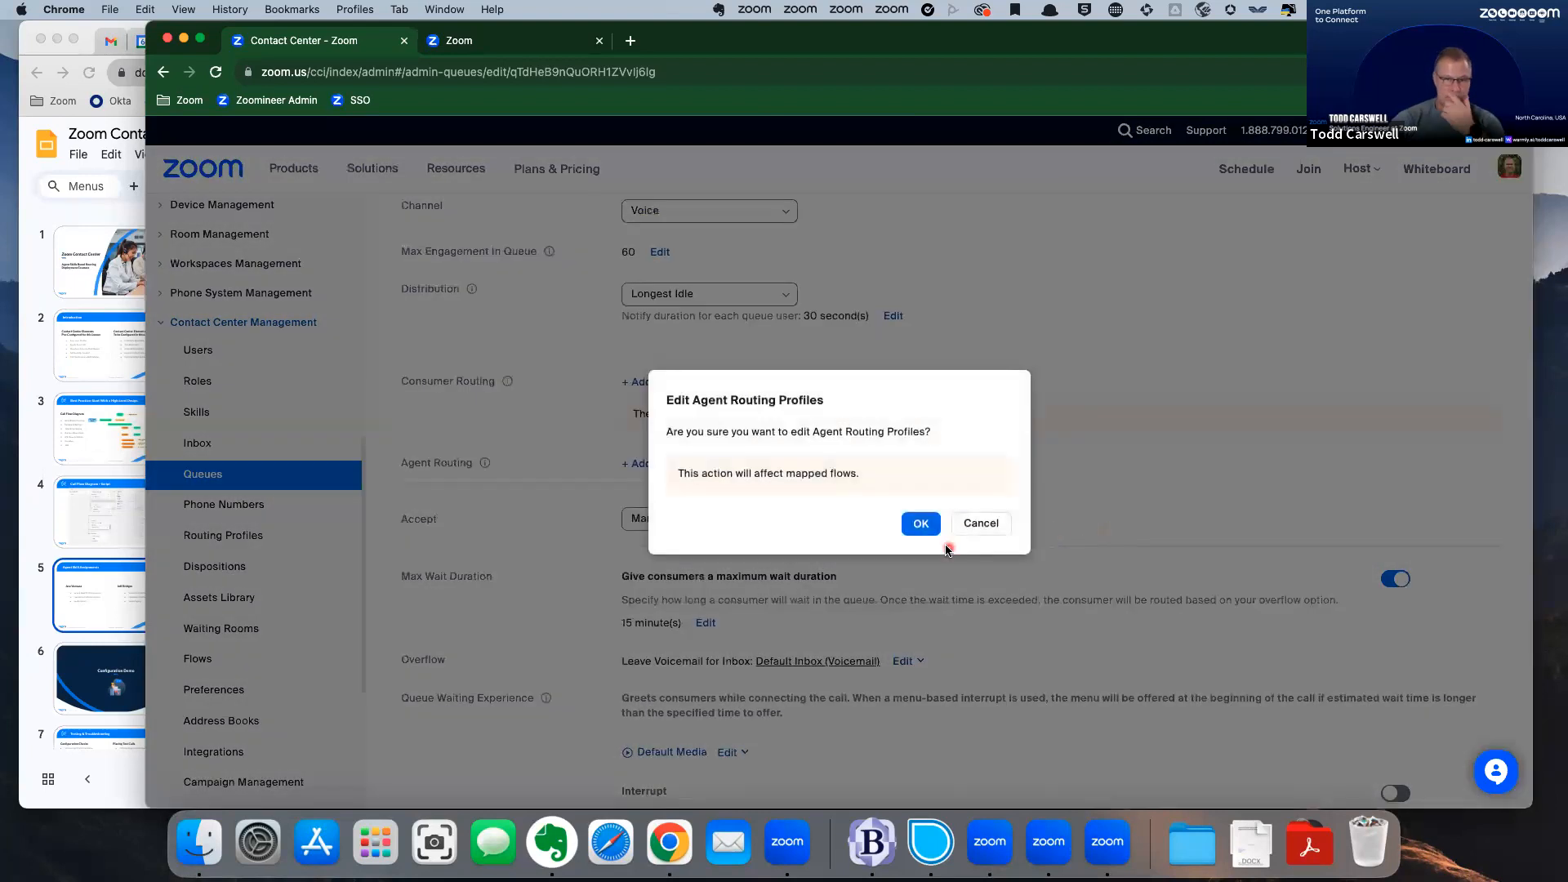
pyautogui.click(920, 516)
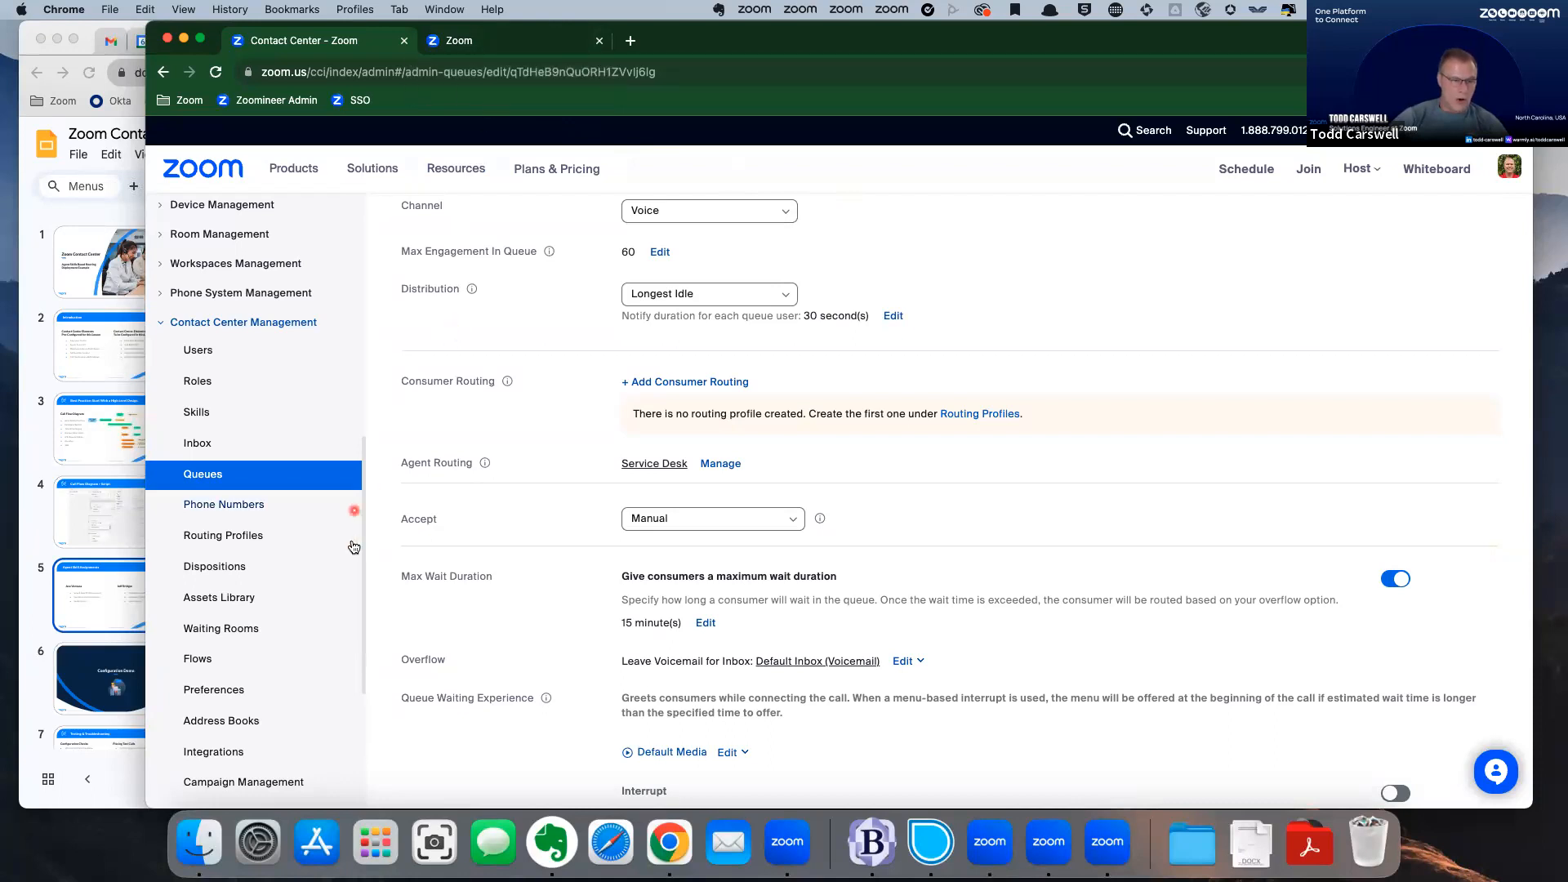
# Check the list of flows, then open the exits of the Main IVR widget in the Contact Center Script (With Spanish & Tagalog) flow.
pyautogui.click(200, 658)
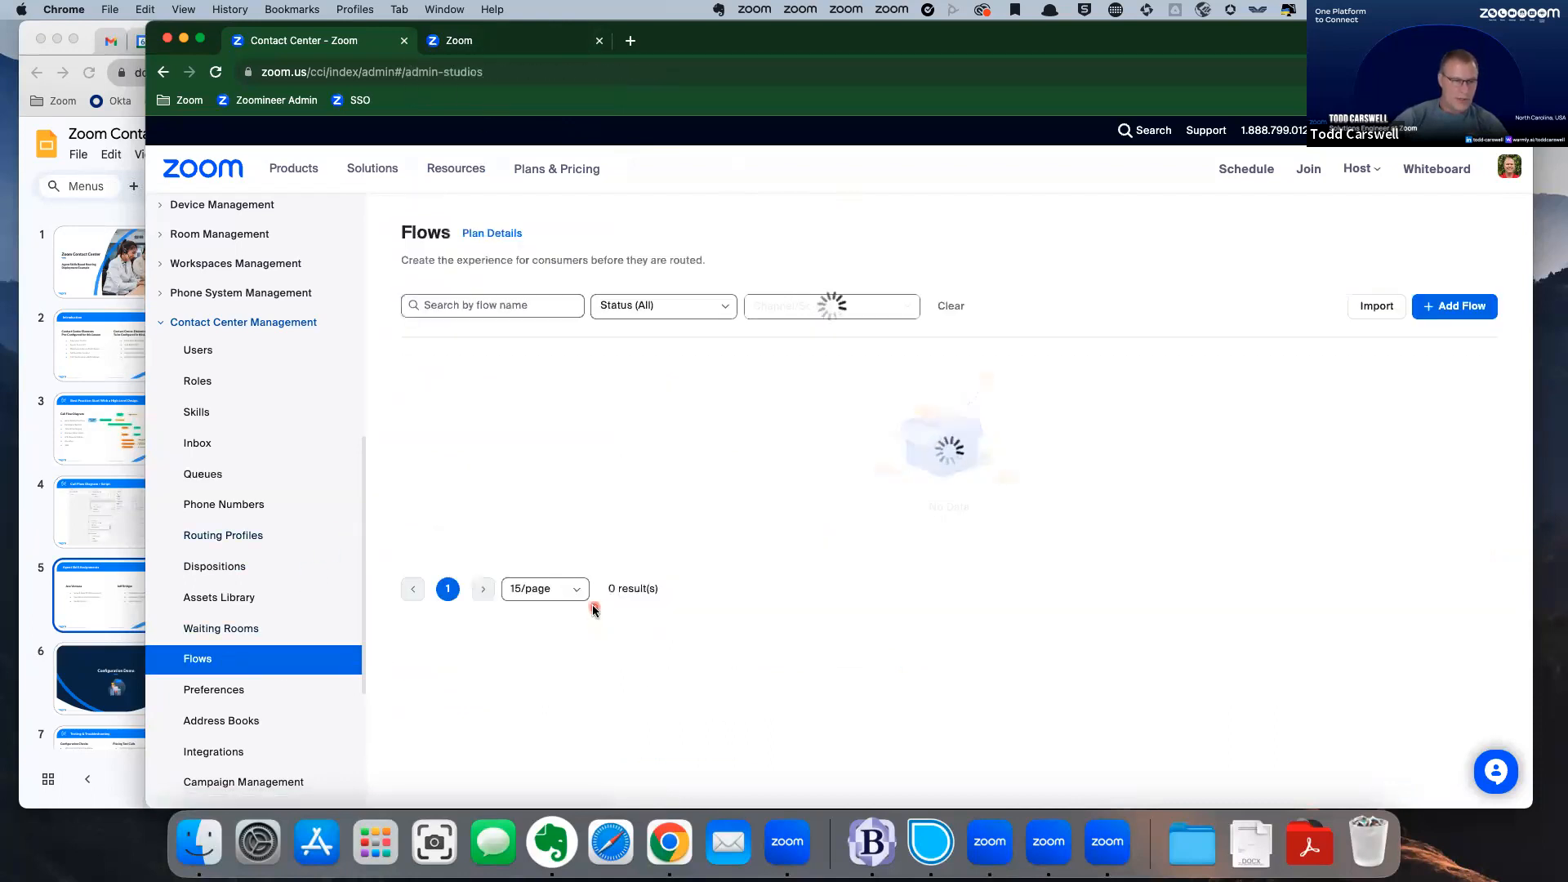
pyautogui.scroll(-2, 629, 514)
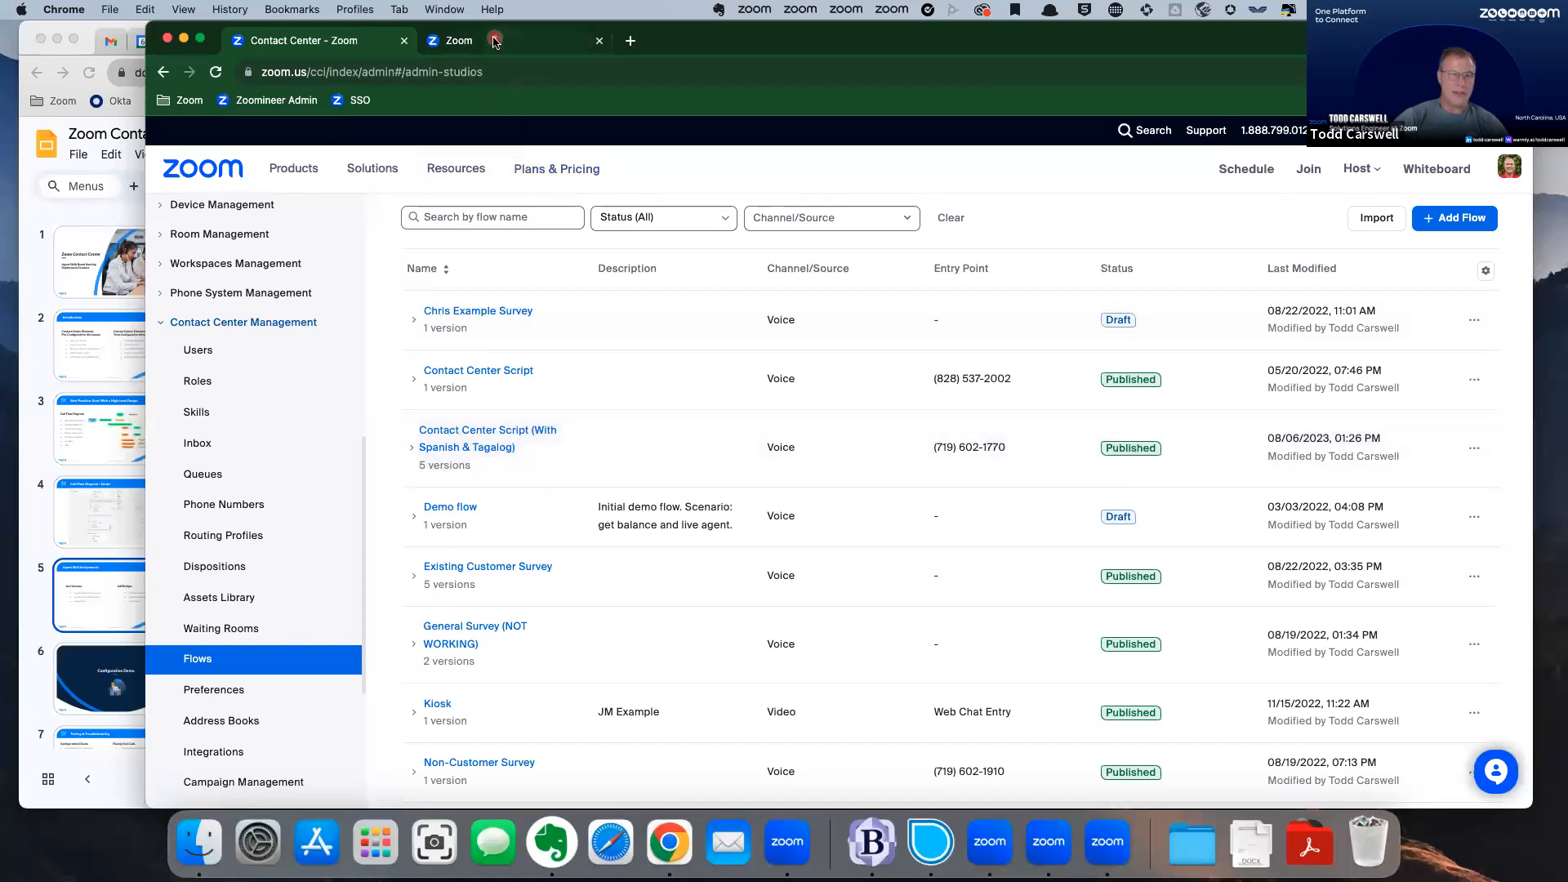
pyautogui.click(495, 42)
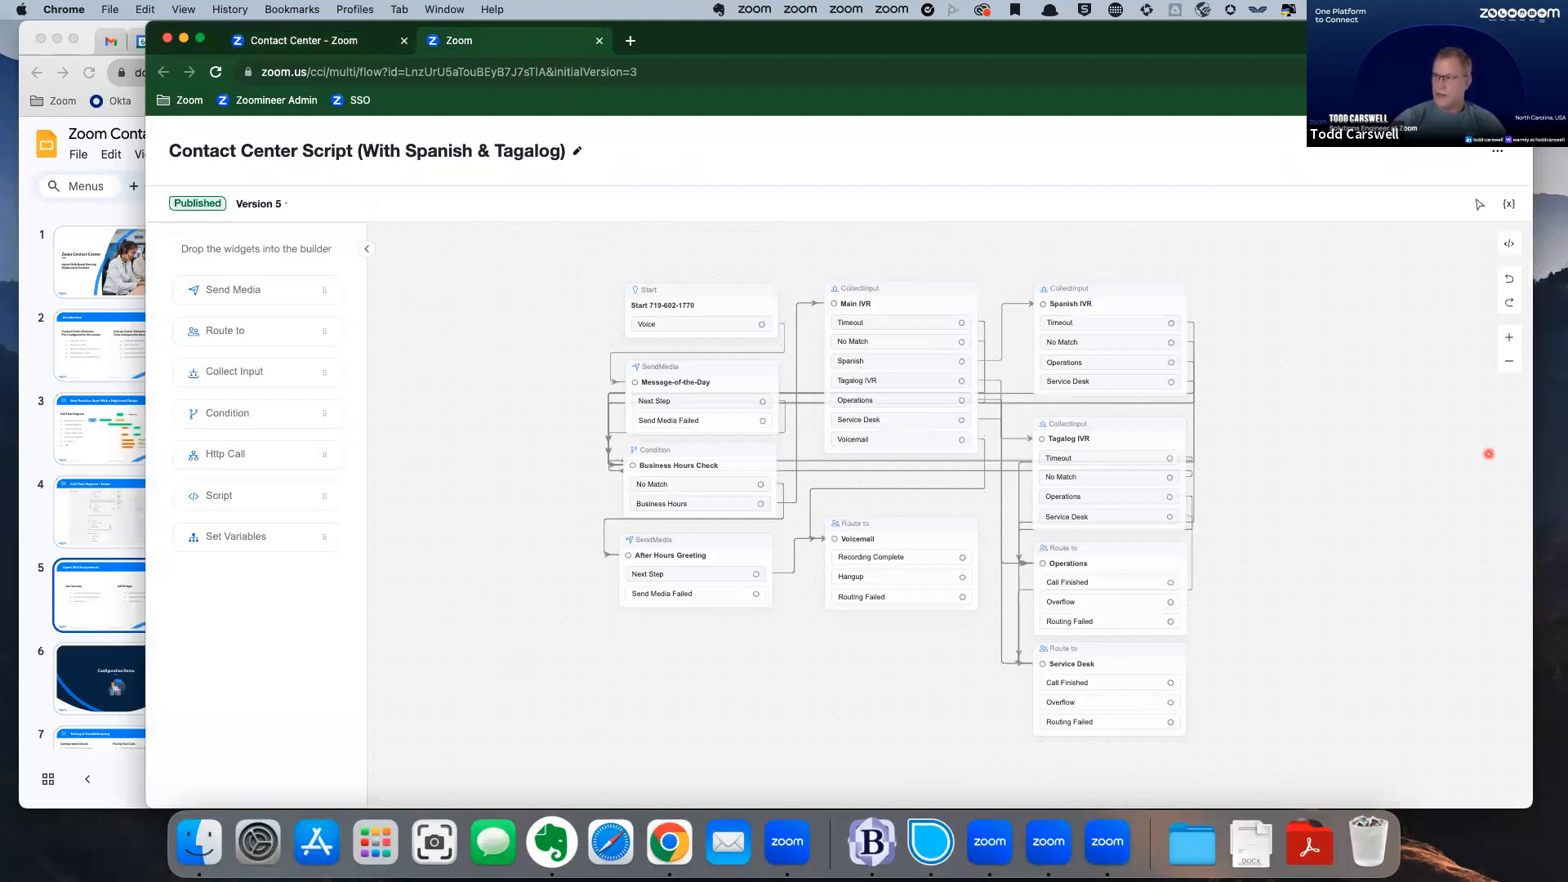
pyautogui.click(920, 291)
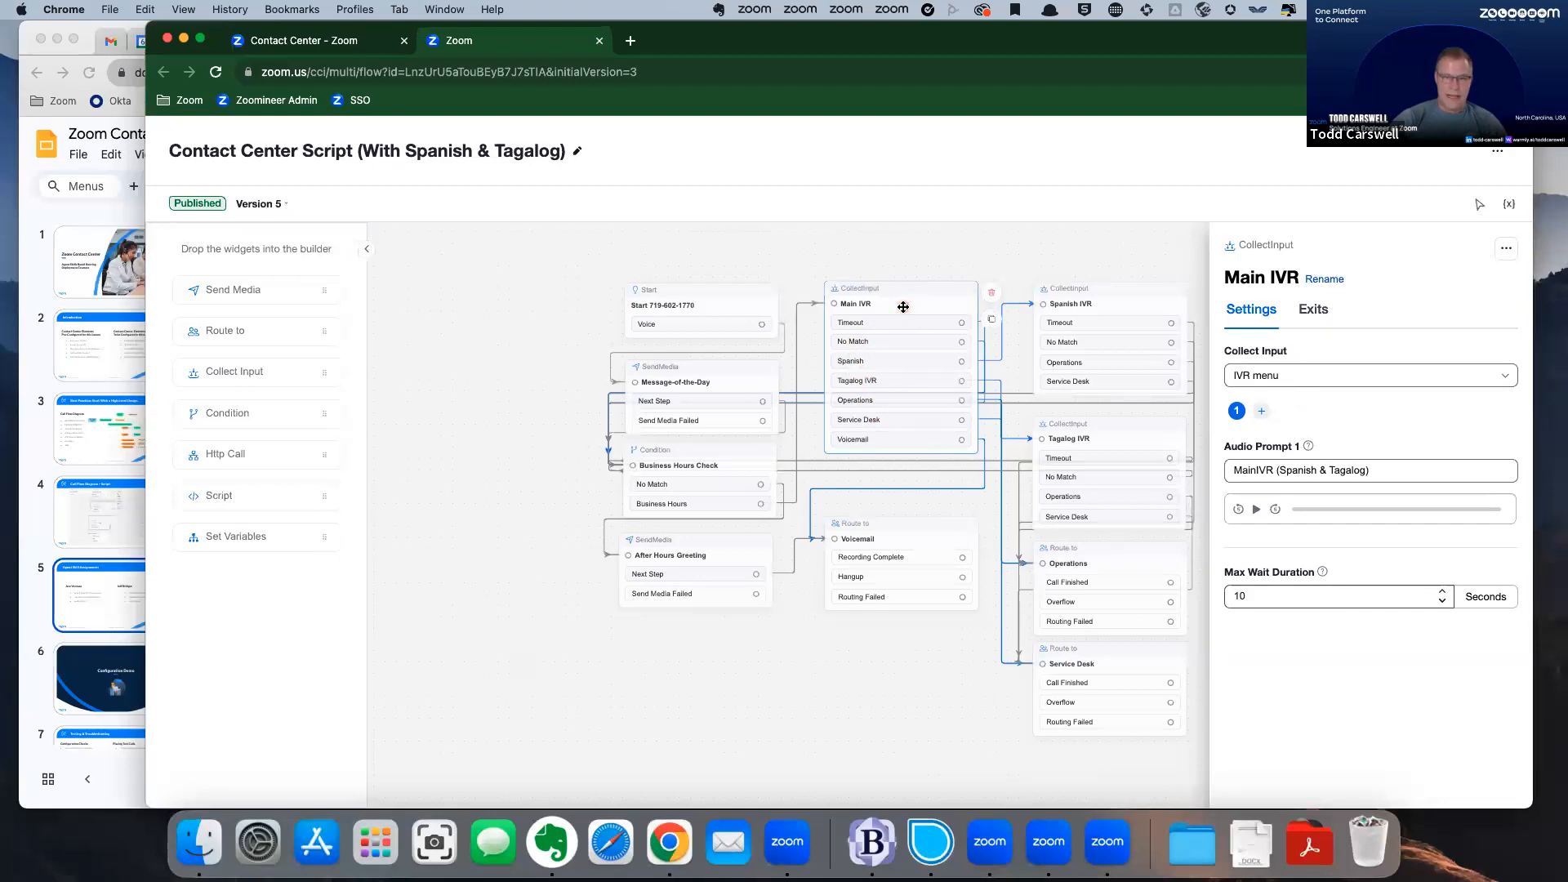
pyautogui.click(1314, 315)
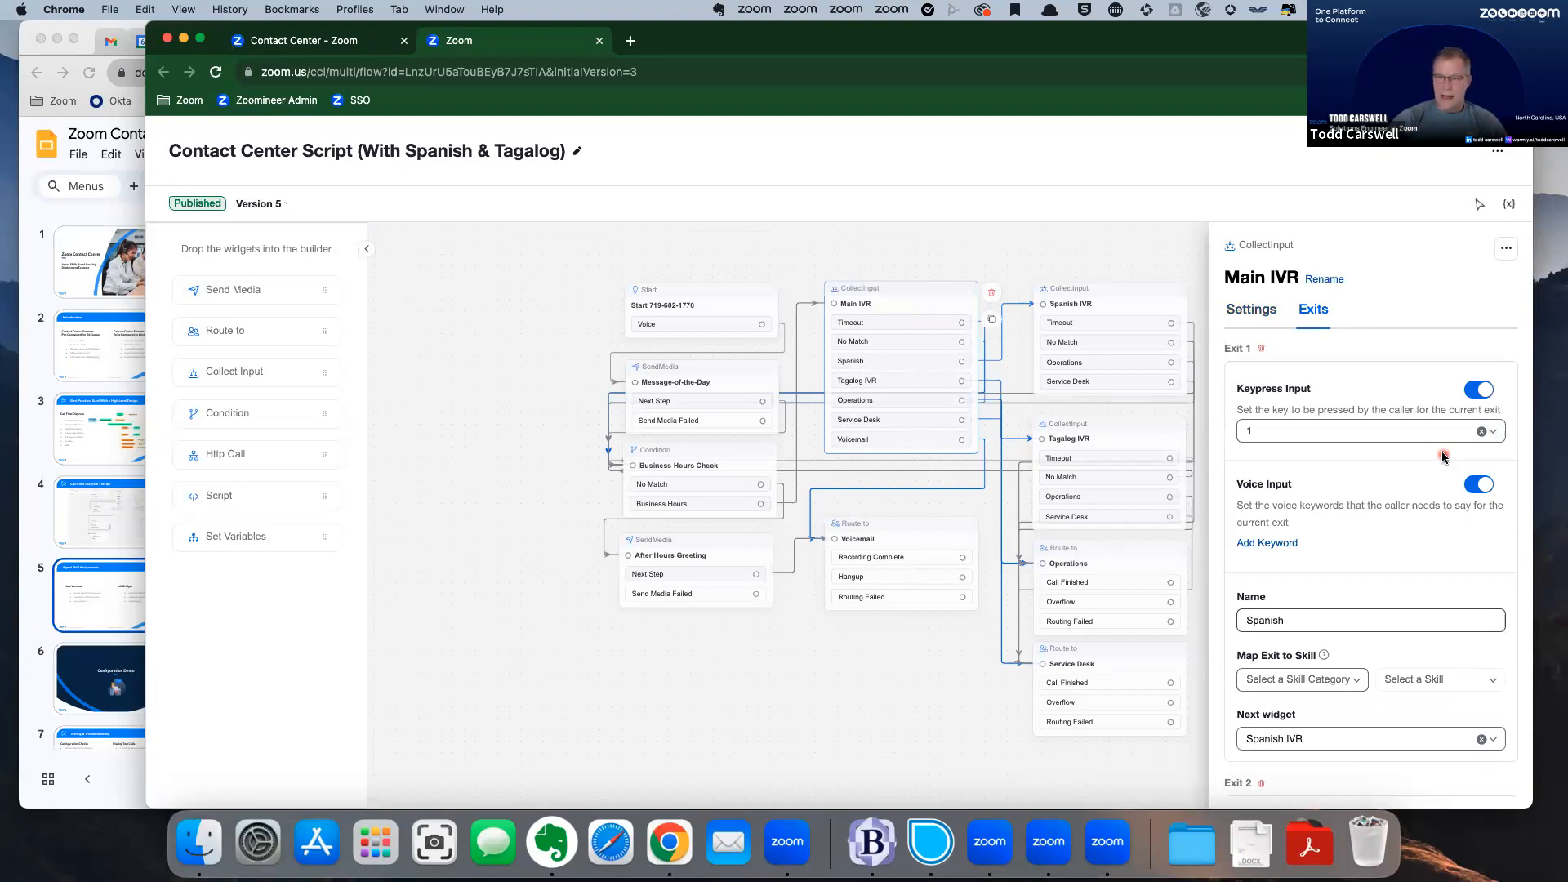
# Examine the keypress, voice input, skill mapping and next widget settings of the first two Main IVR exits.
pyautogui.scroll(-2, 1388, 454)
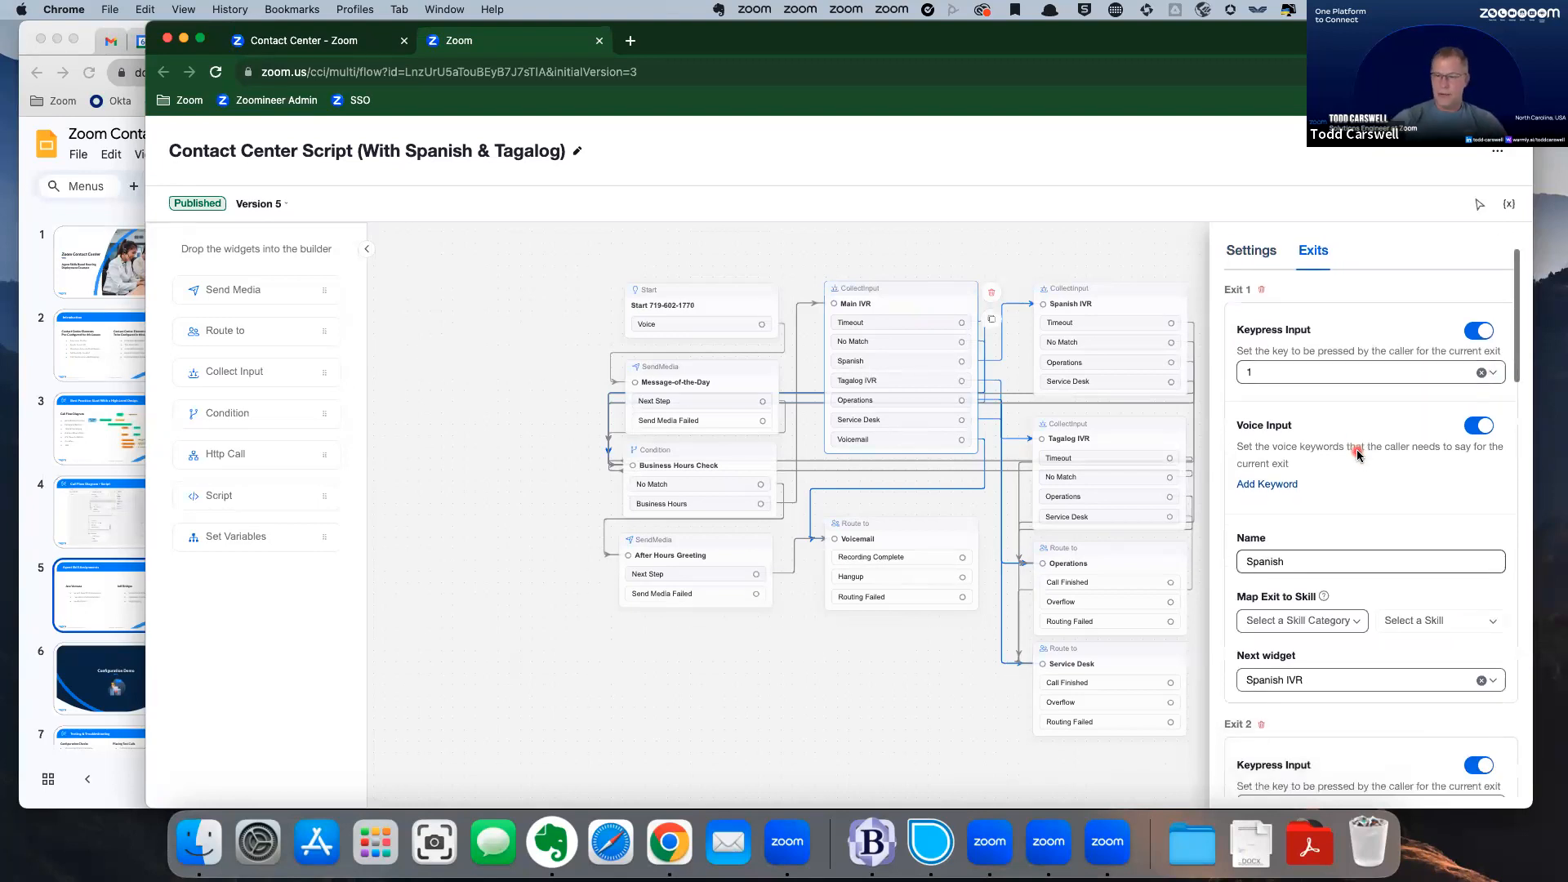
pyautogui.scroll(-1, 1362, 451)
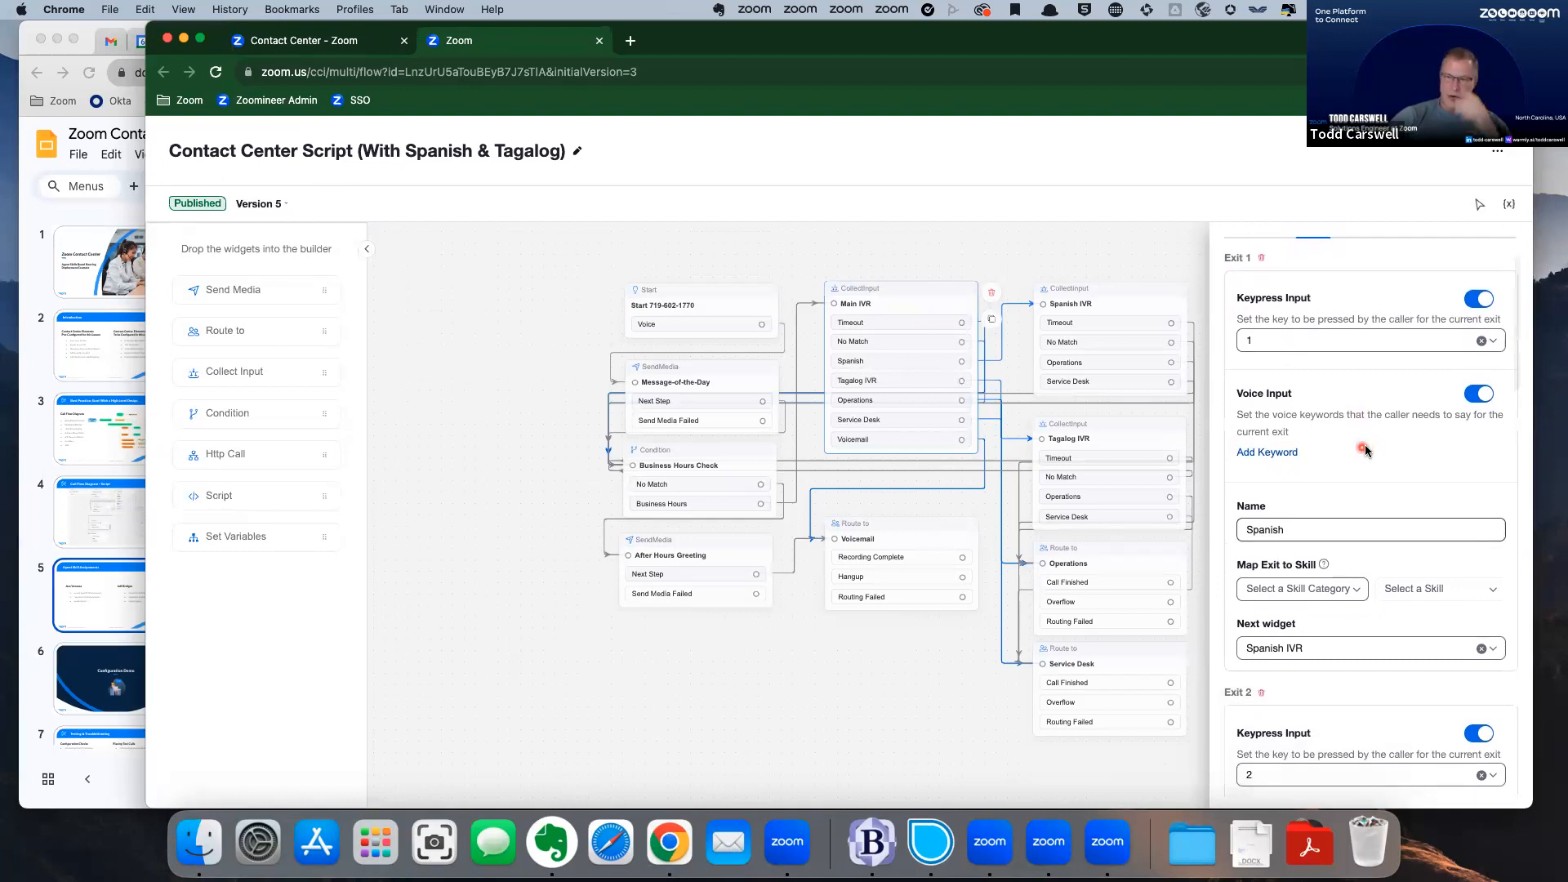
pyautogui.scroll(-2, 1313, 363)
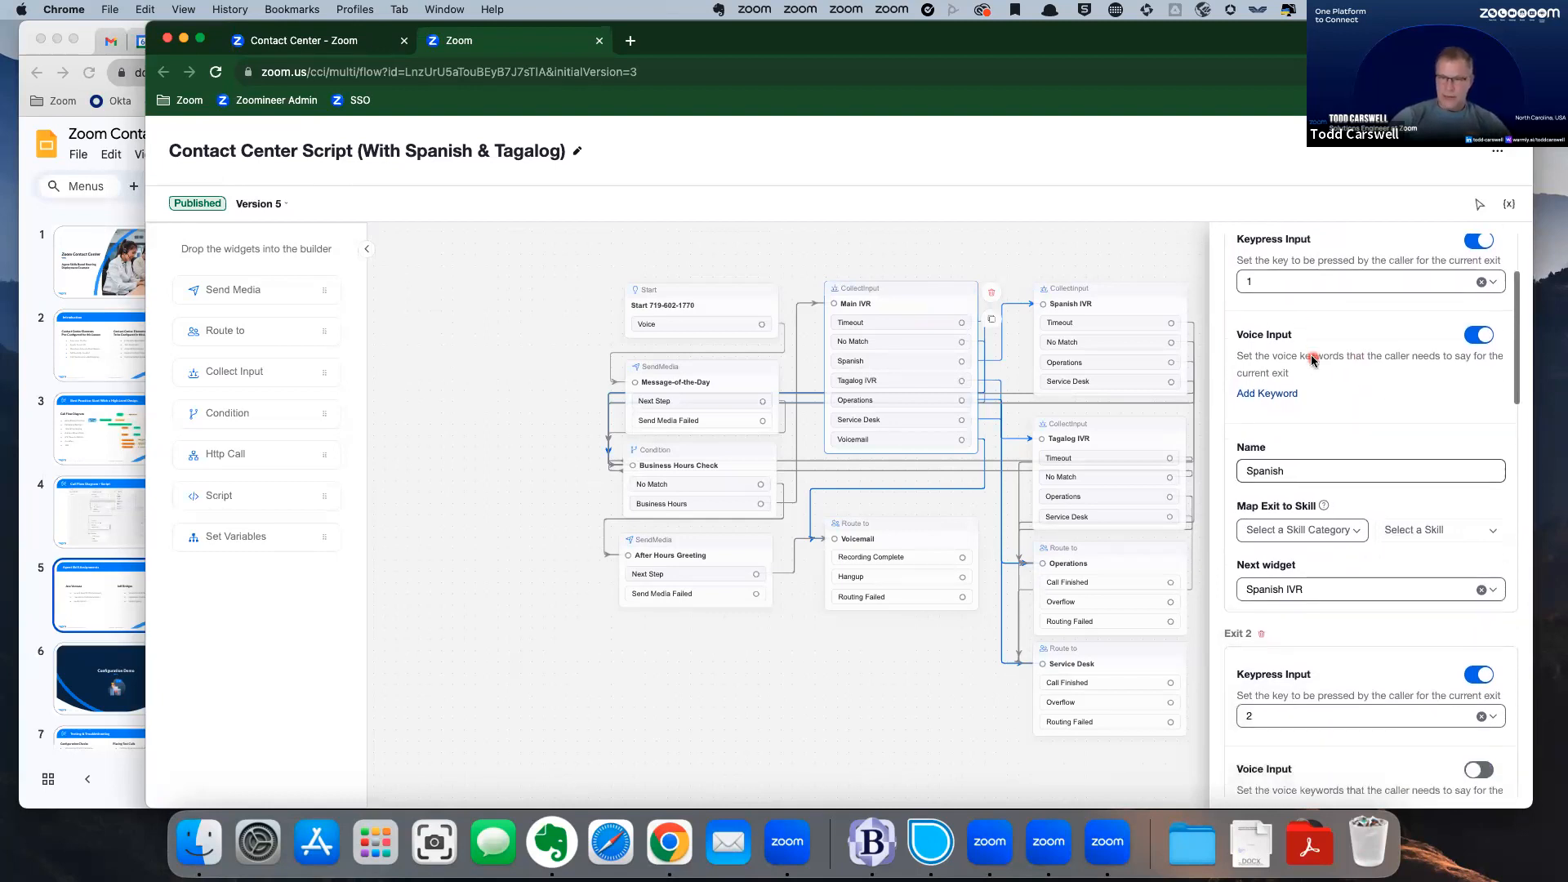
pyautogui.scroll(-1, 1313, 361)
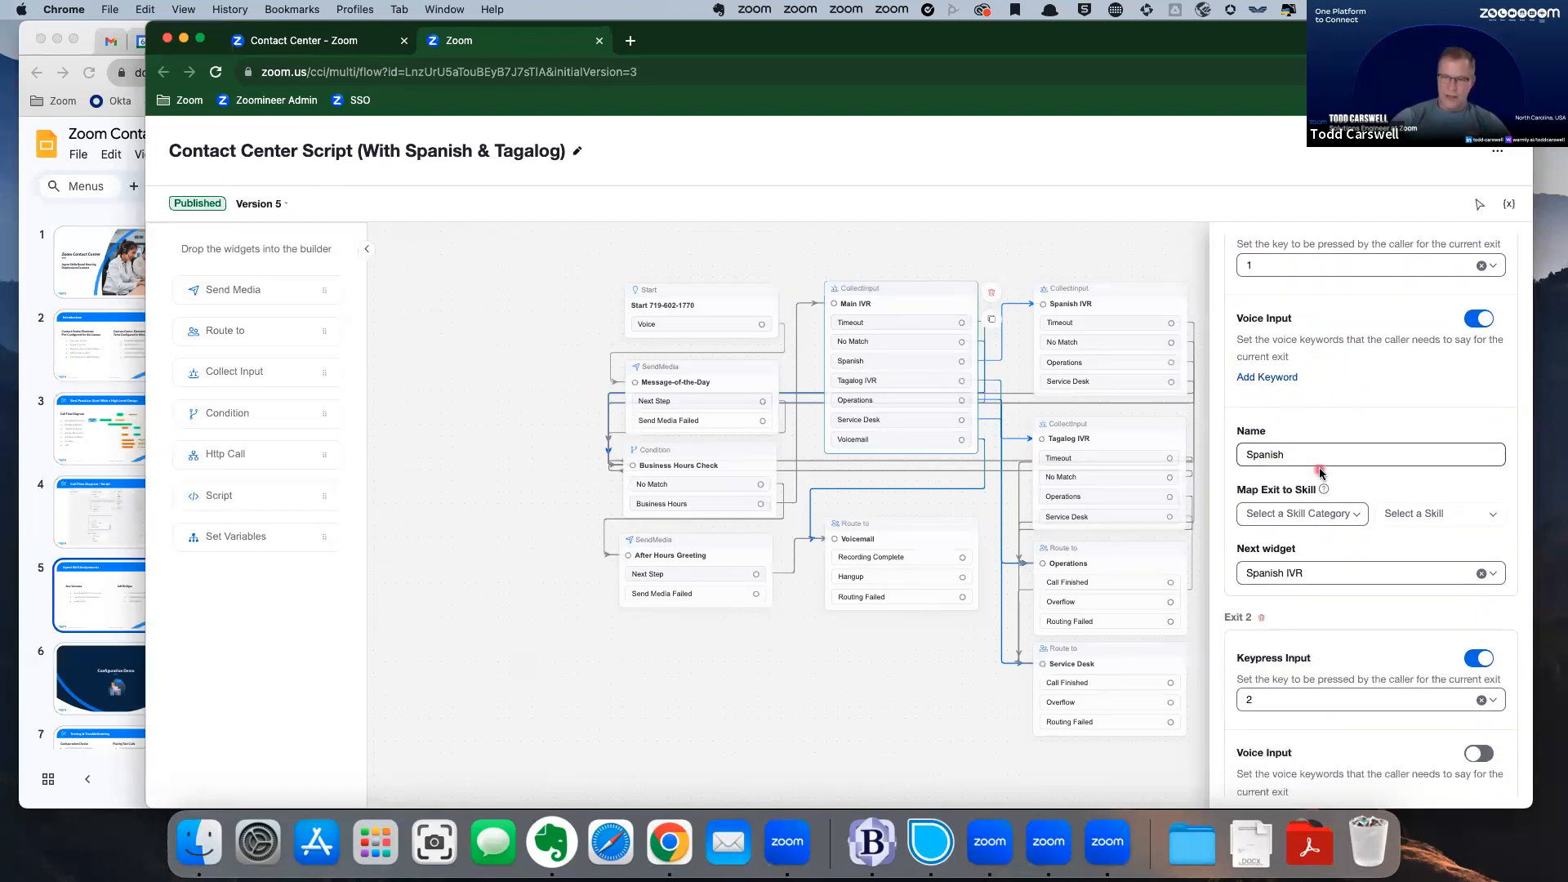
pyautogui.scroll(-3, 1320, 472)
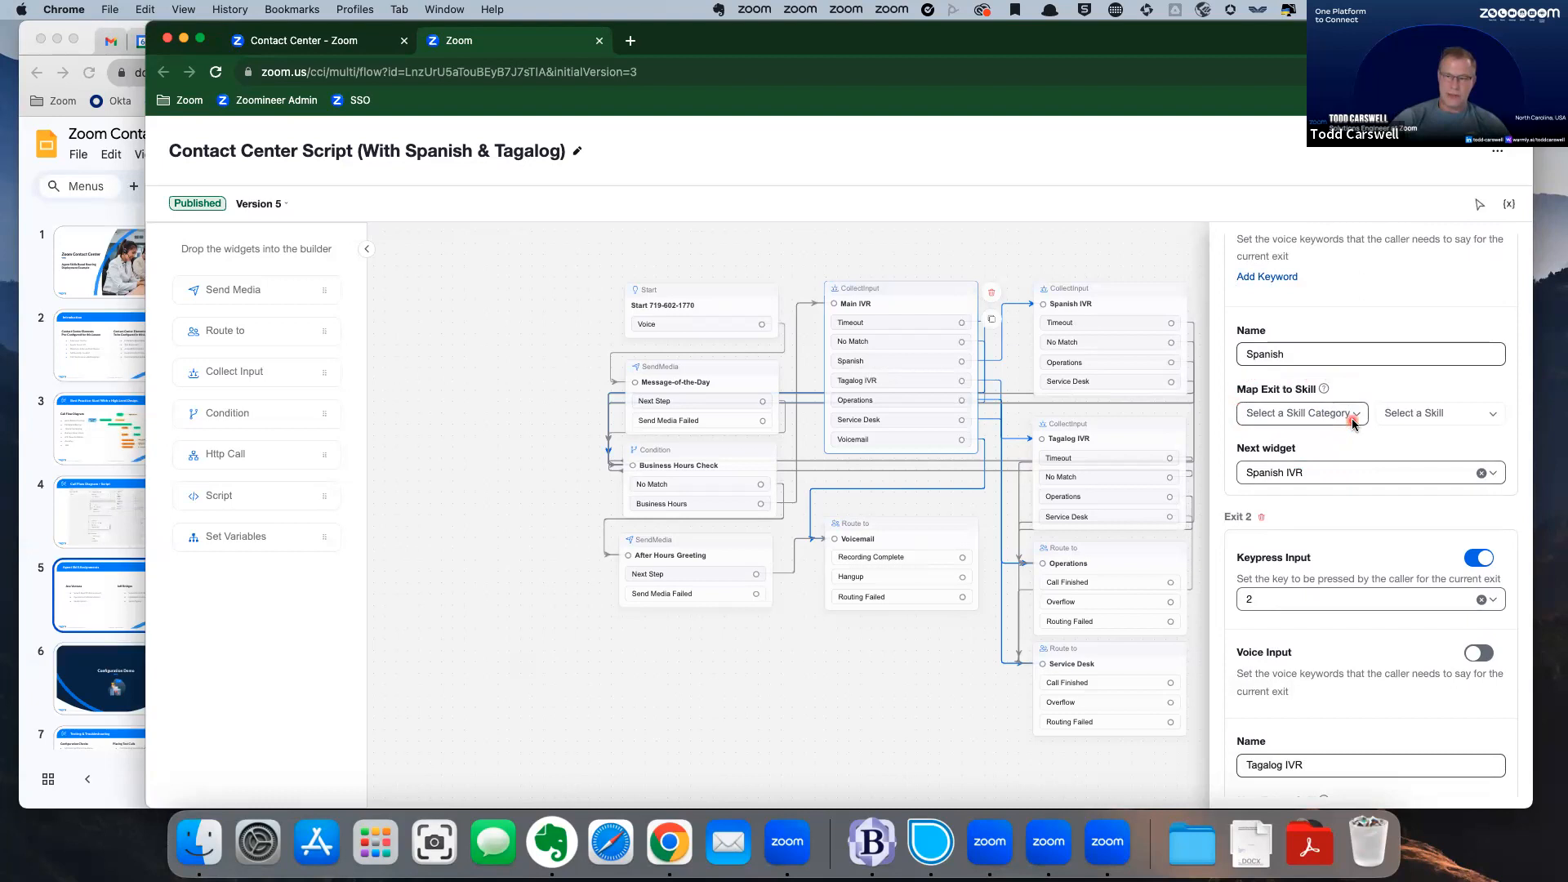
pyautogui.scroll(-1, 1357, 443)
pyautogui.scroll(-5, 1359, 443)
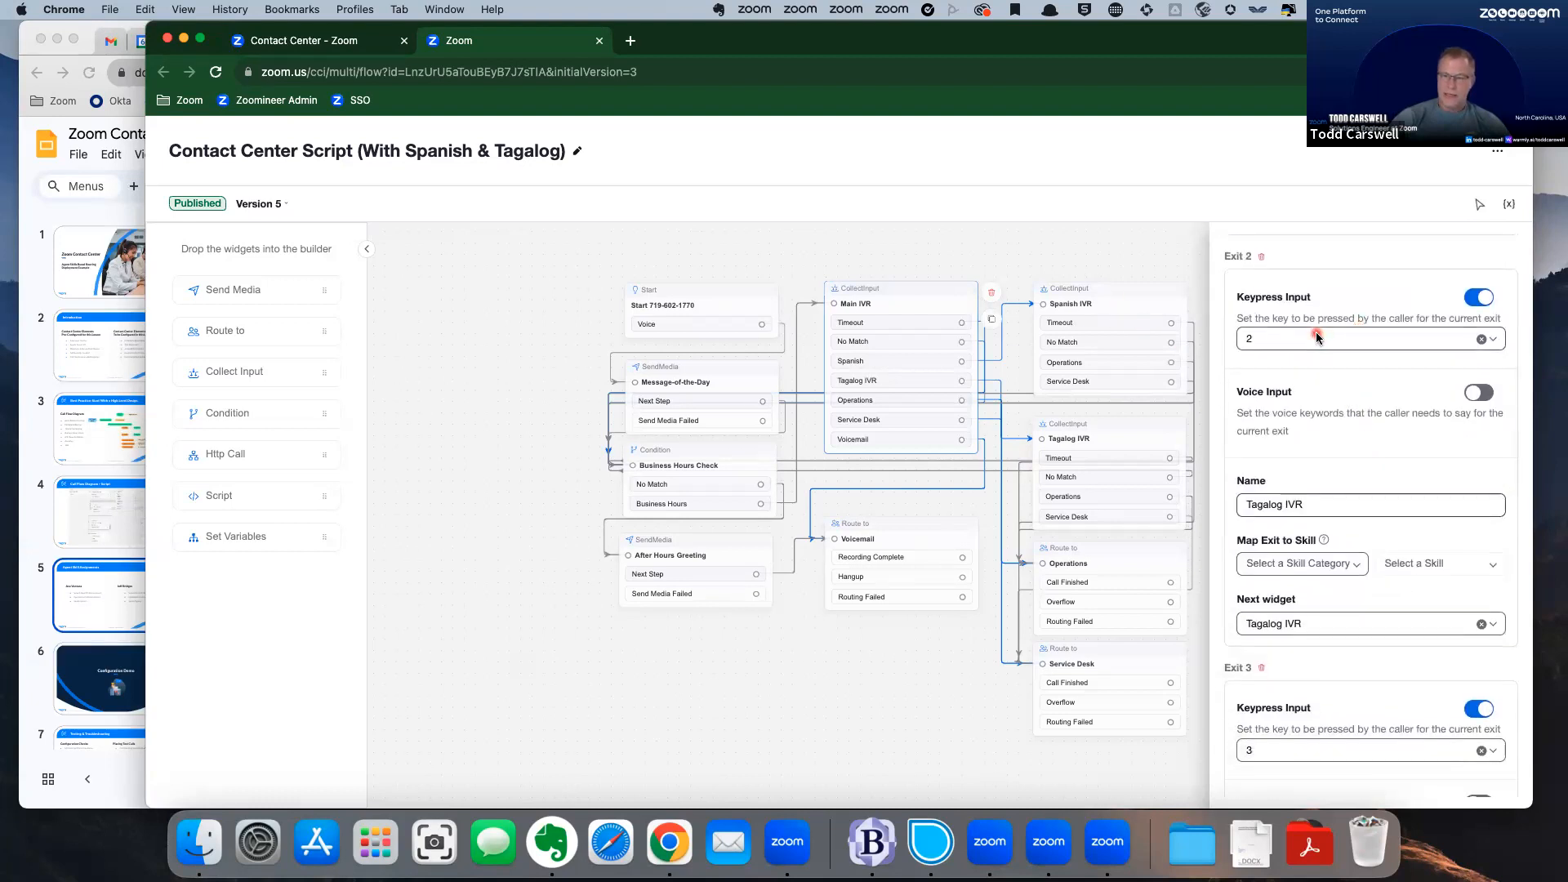
pyautogui.scroll(-2, 1315, 360)
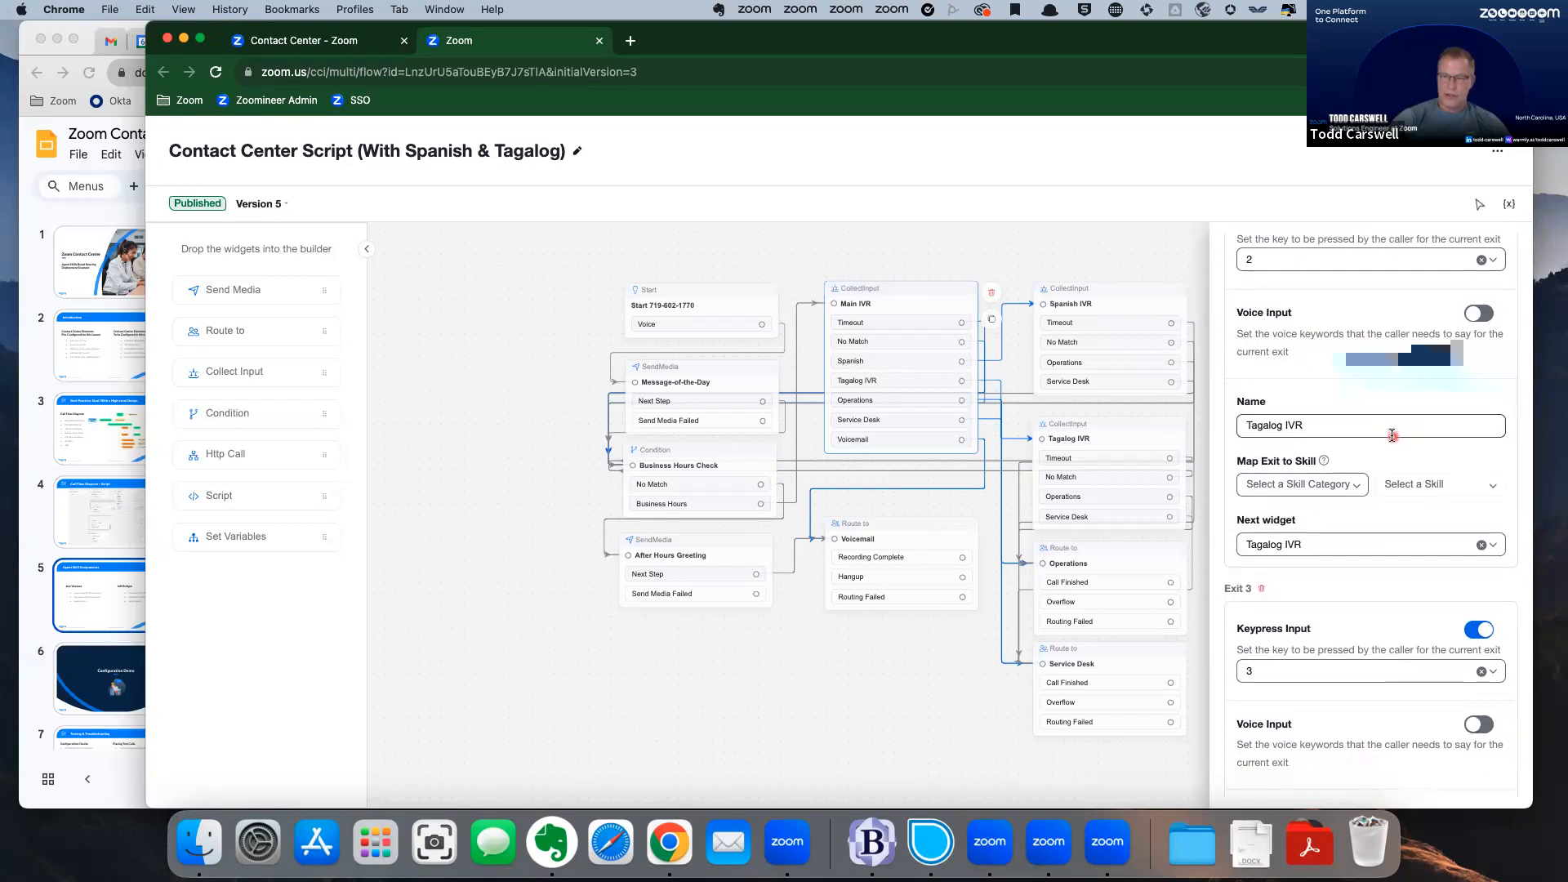
pyautogui.scroll(10, 1393, 440)
pyautogui.scroll(-8, 1393, 440)
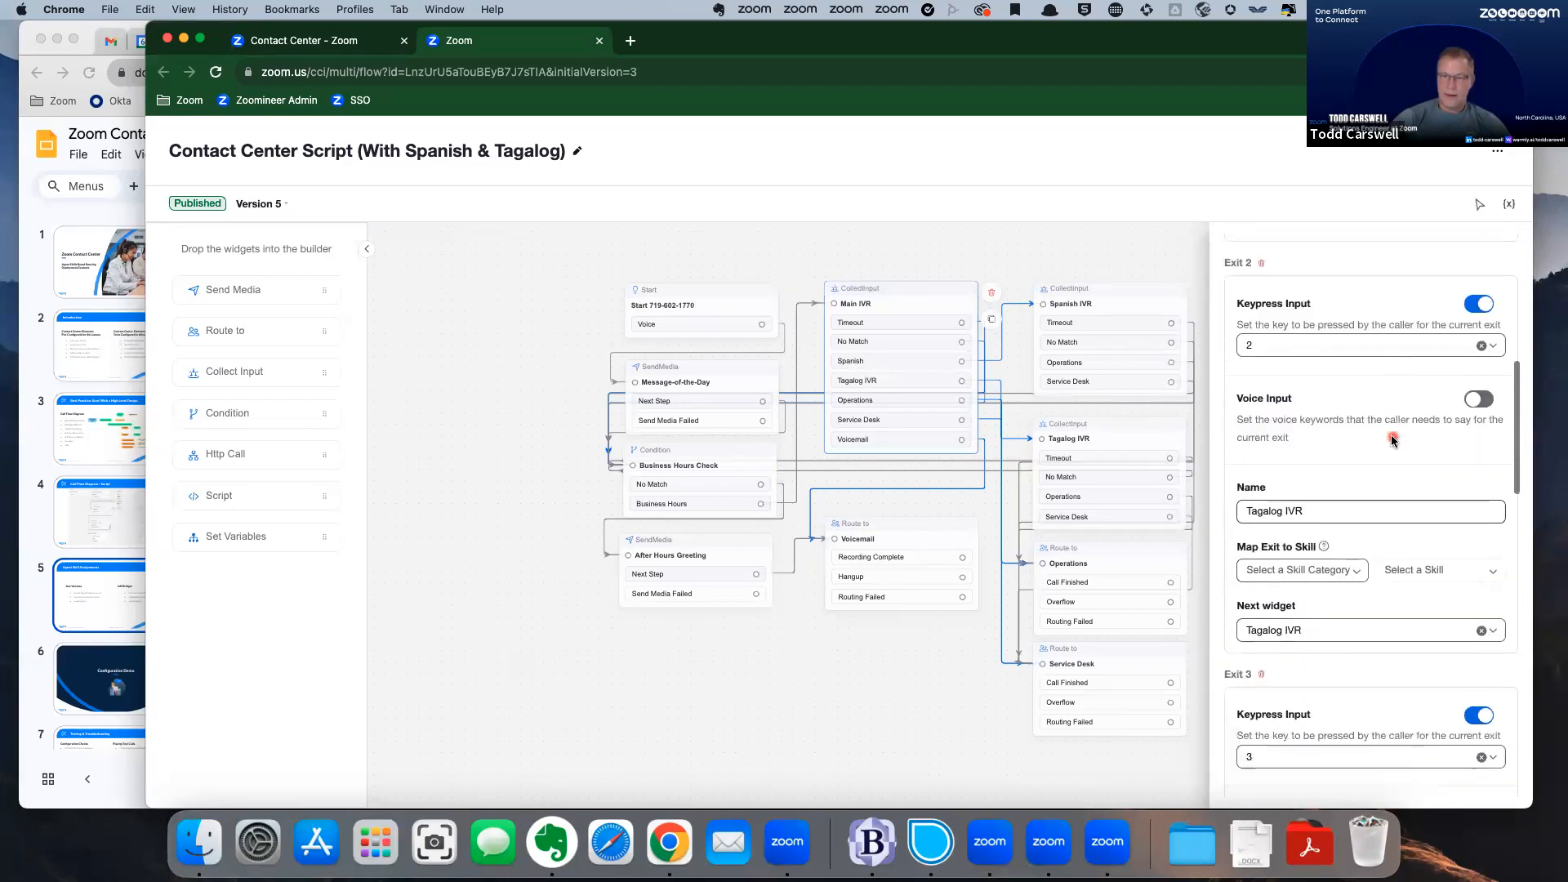
# Rename Exit 1 of the Main IVR widget as Spanish IVR.
pyautogui.scroll(3, 1393, 440)
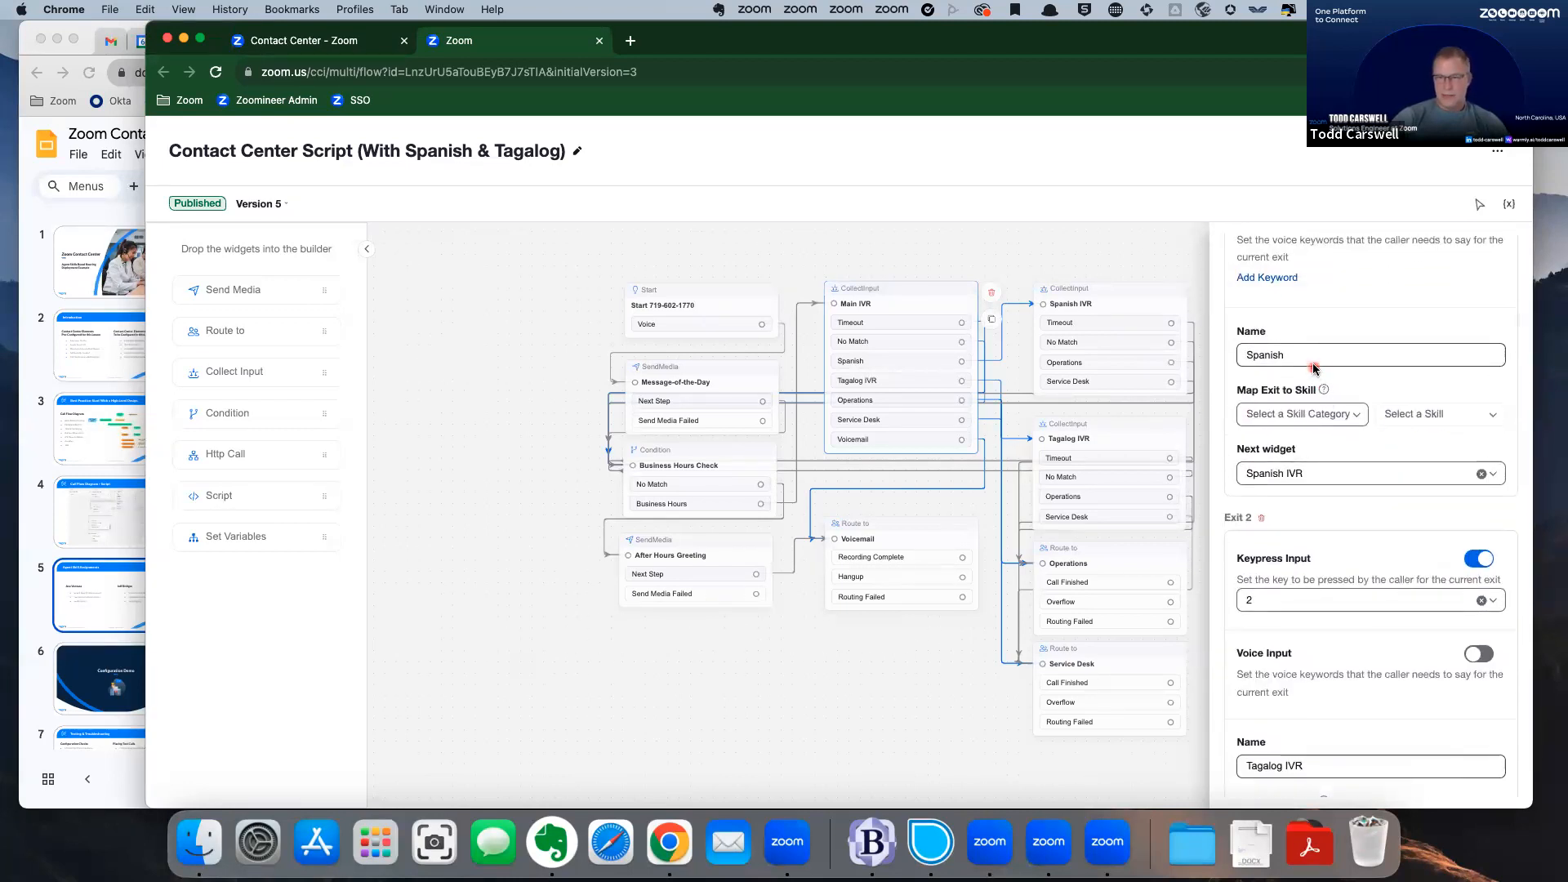
pyautogui.moveTo(1321, 389)
pyautogui.click(1327, 357)
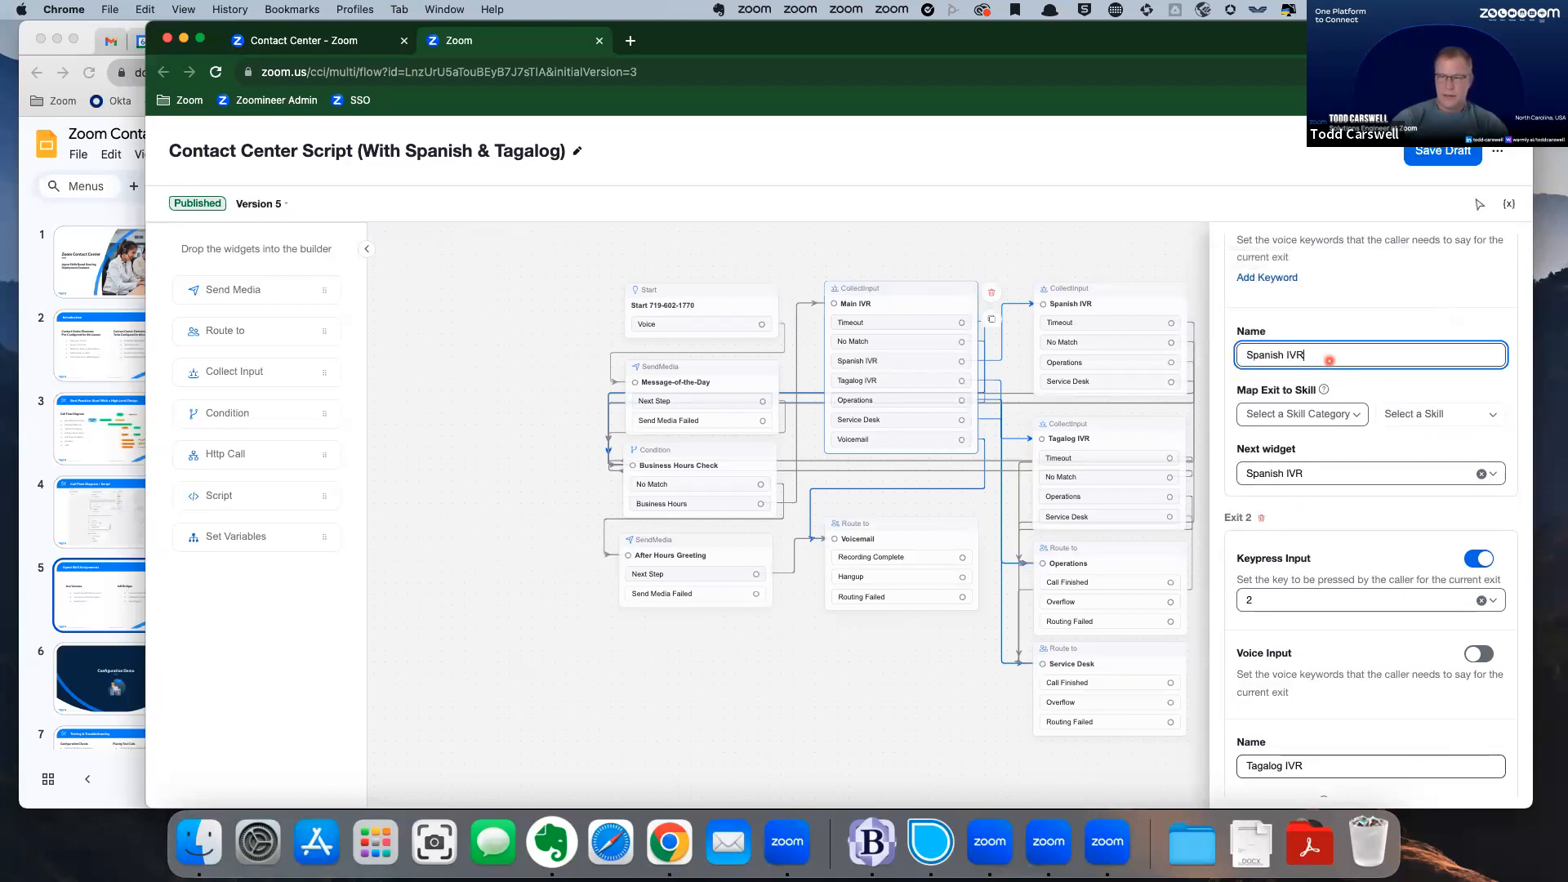
# Map the Operations exit of the Main IVR widget to the Operations skill category and the Operations skill.
pyautogui.scroll(-5, 1380, 459)
pyautogui.scroll(-1, 1380, 460)
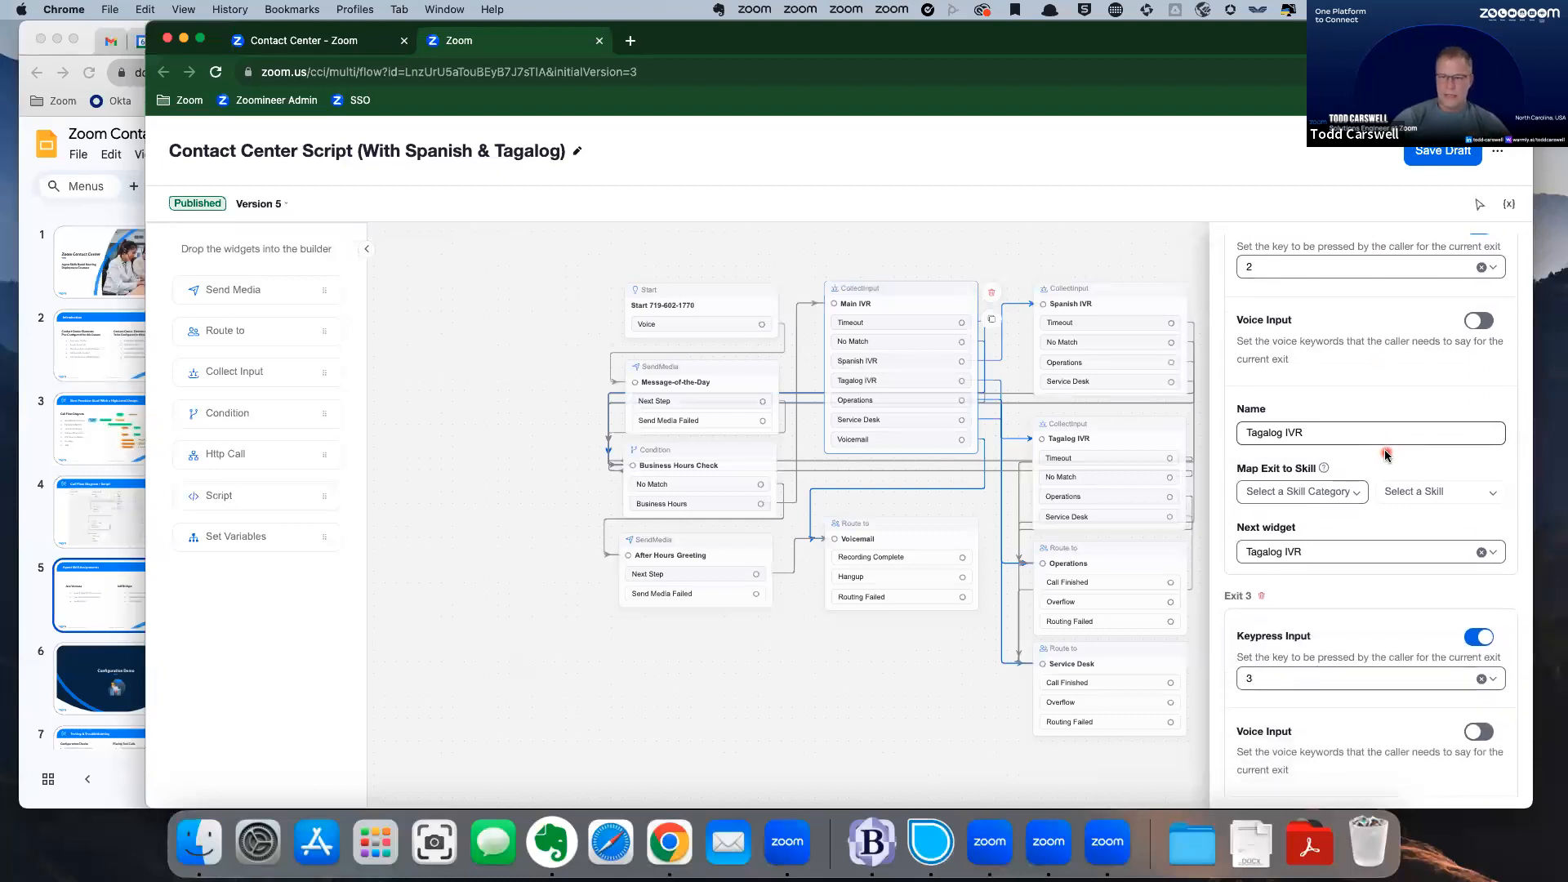
pyautogui.scroll(-1, 1386, 454)
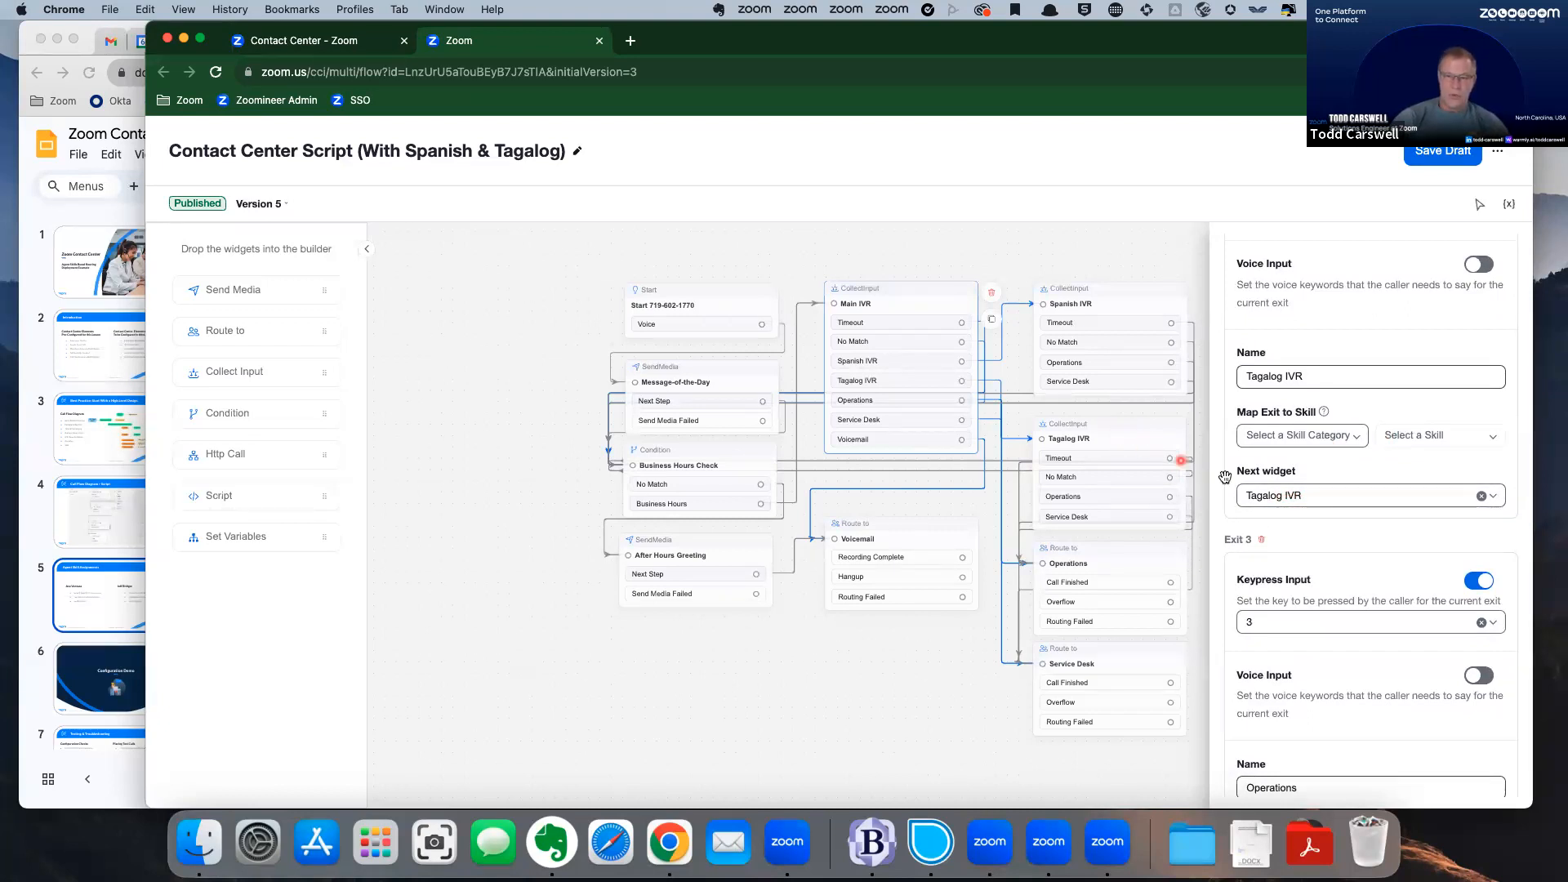
pyautogui.scroll(-1, 1389, 534)
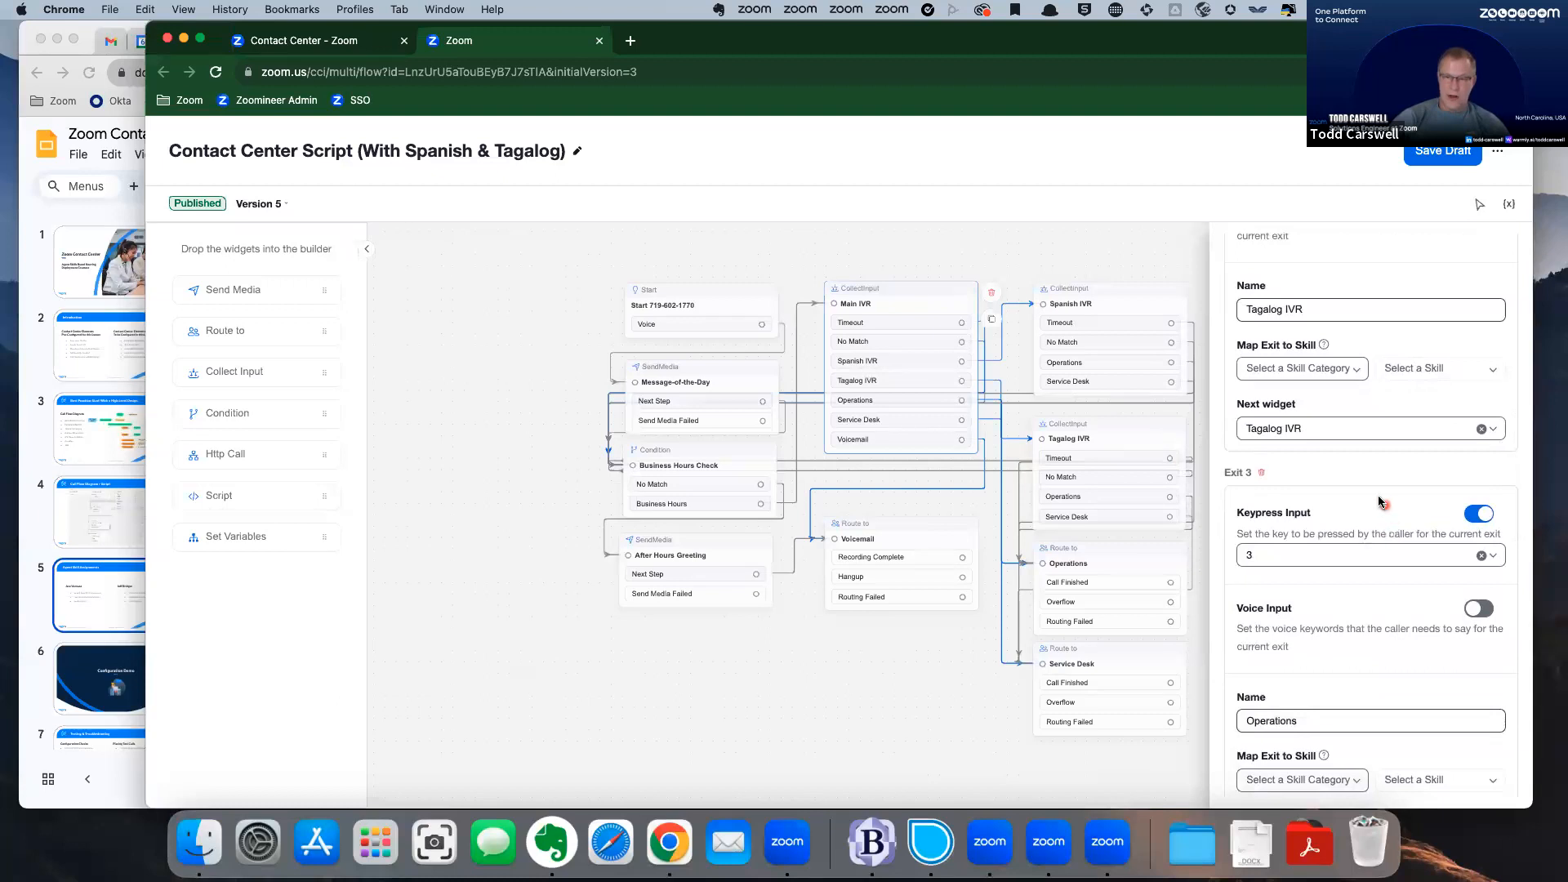
pyautogui.scroll(-3, 1379, 499)
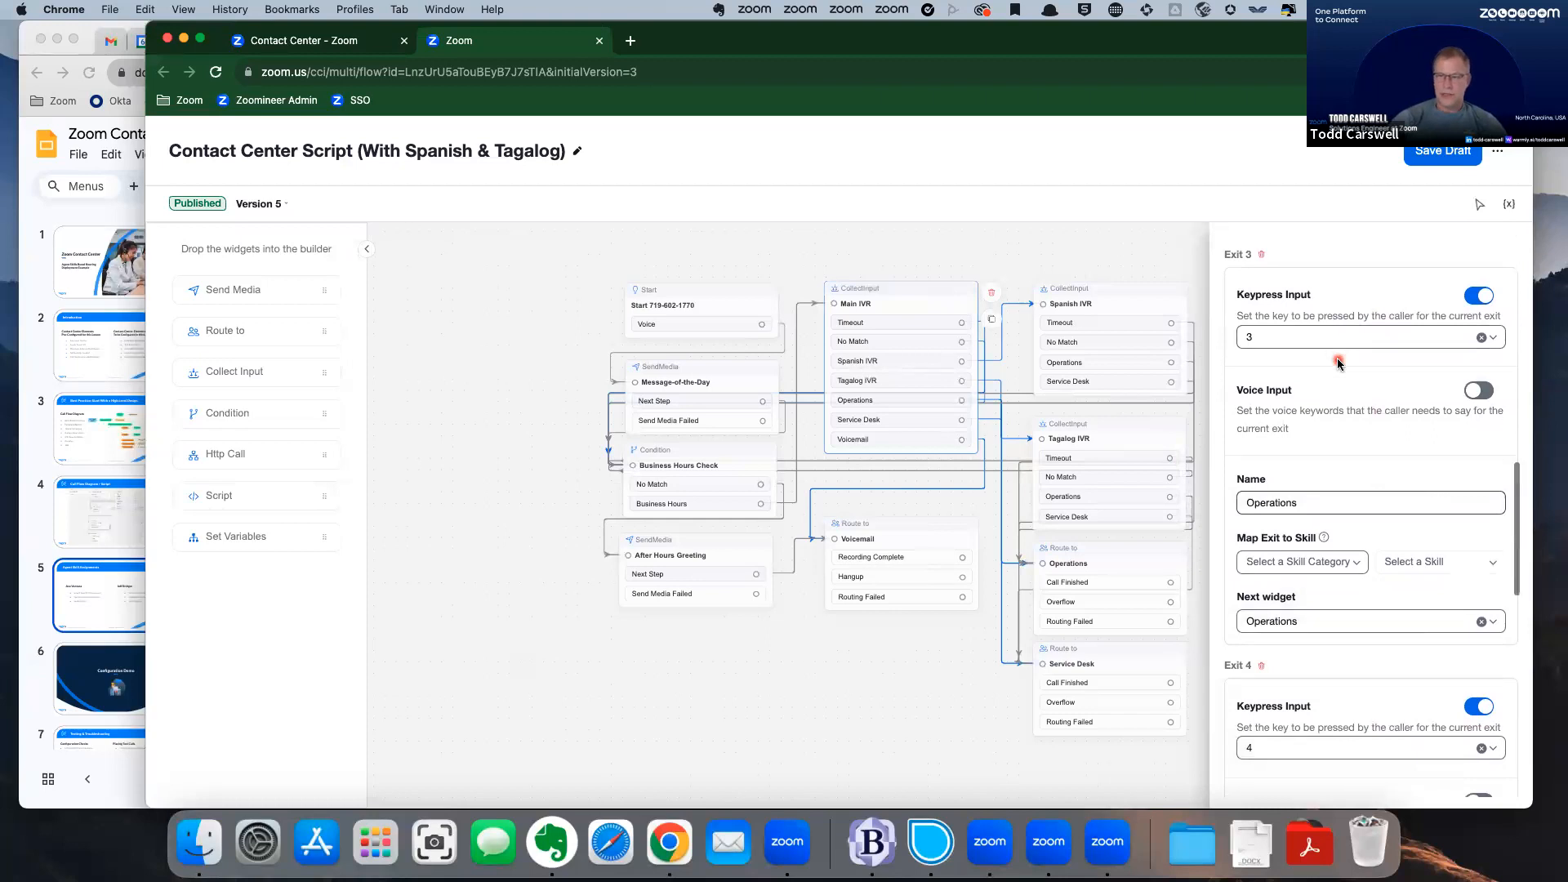
pyautogui.scroll(-2, 1307, 392)
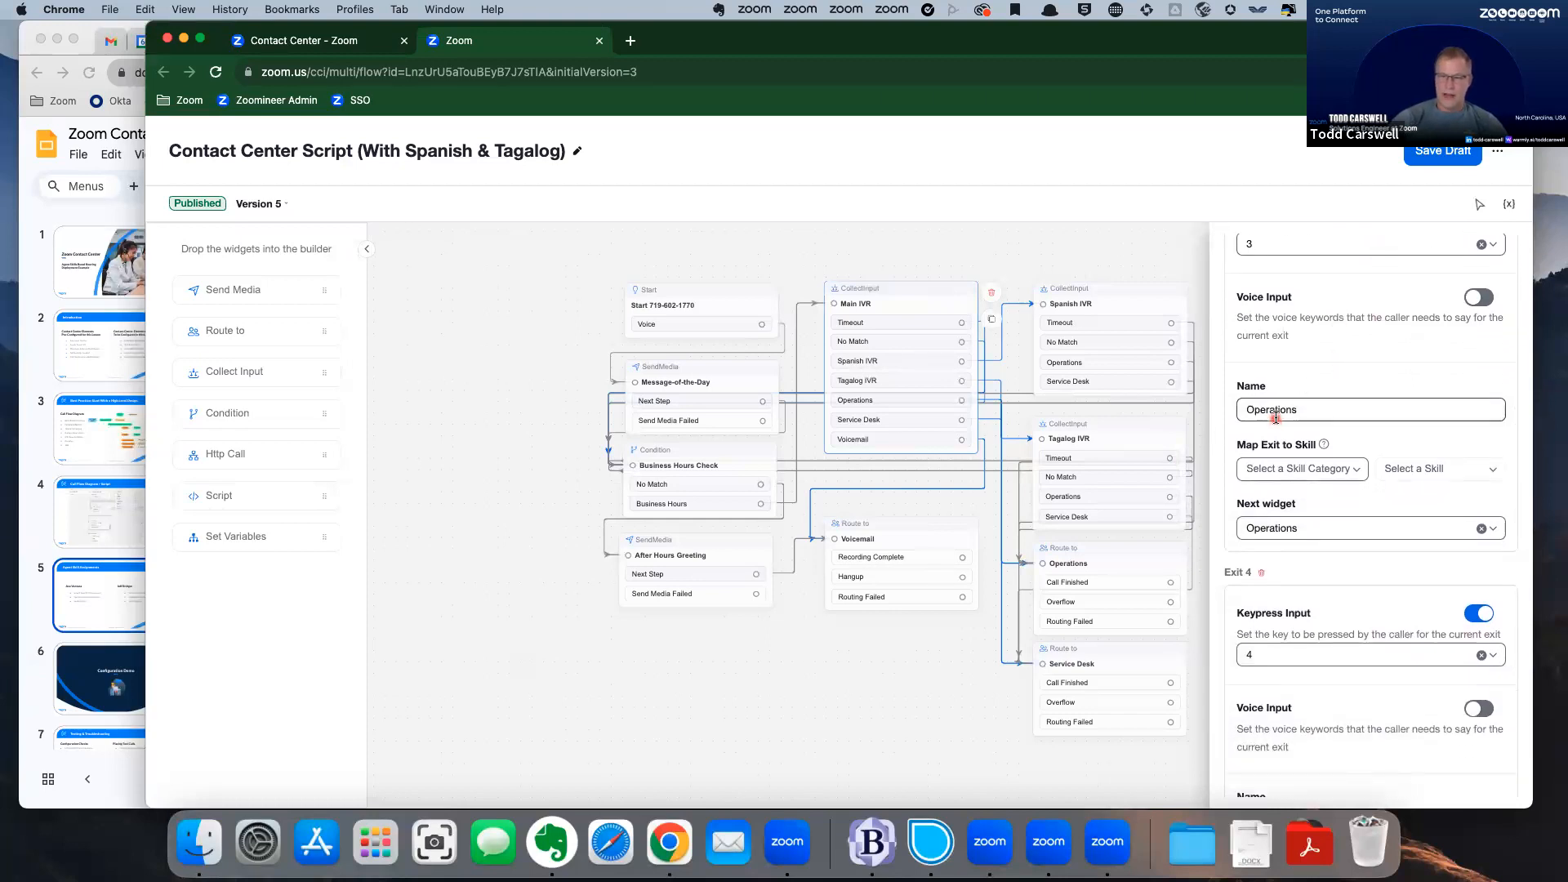
pyautogui.click(1297, 473)
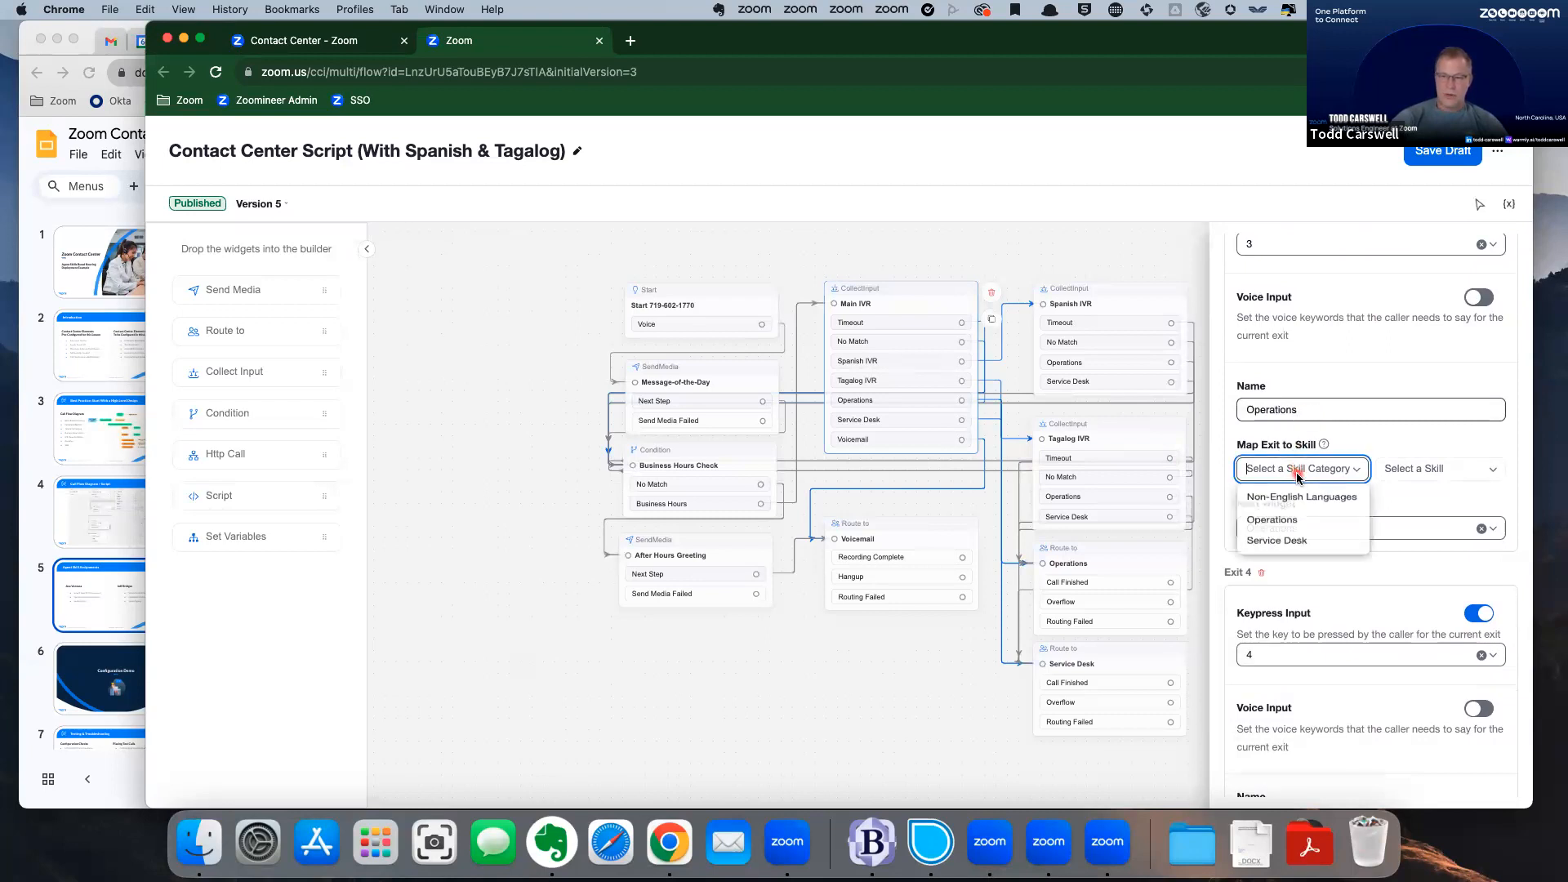
pyautogui.click(1279, 530)
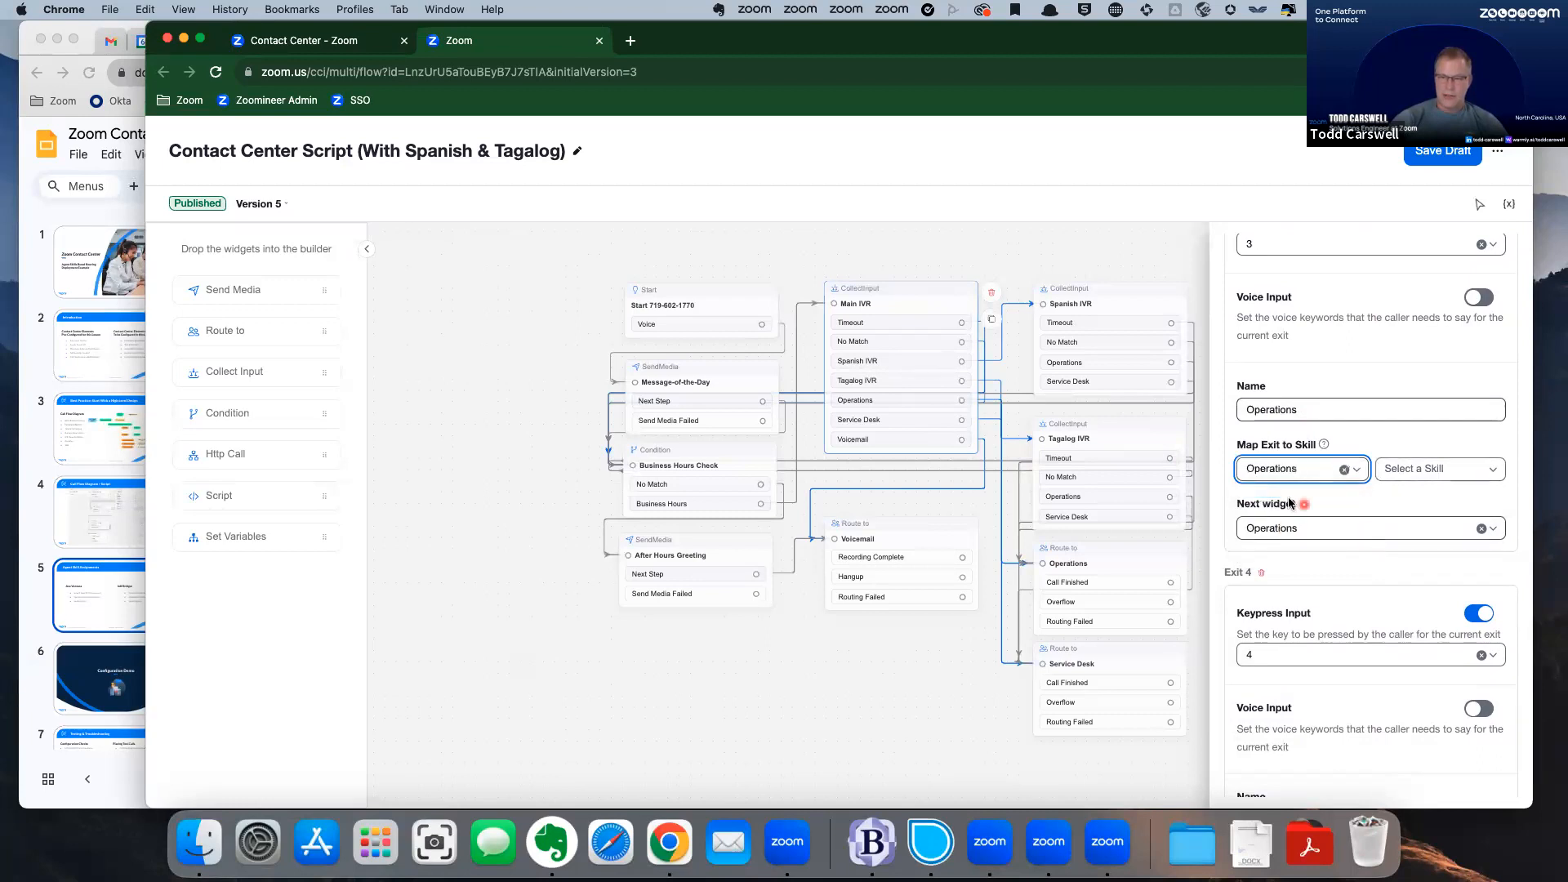
pyautogui.click(1429, 474)
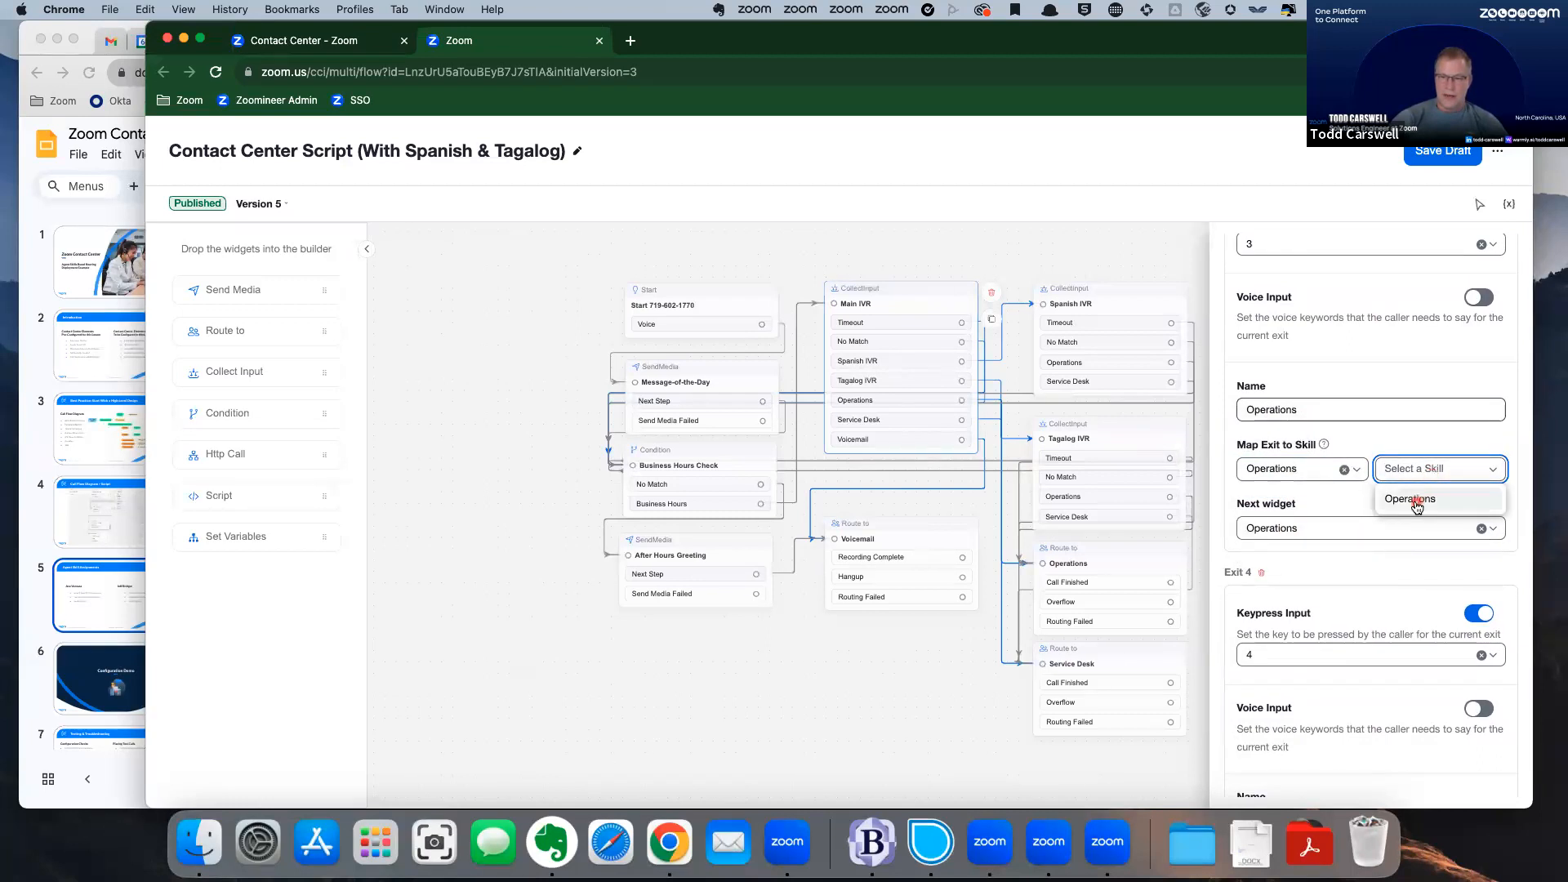
pyautogui.click(1416, 507)
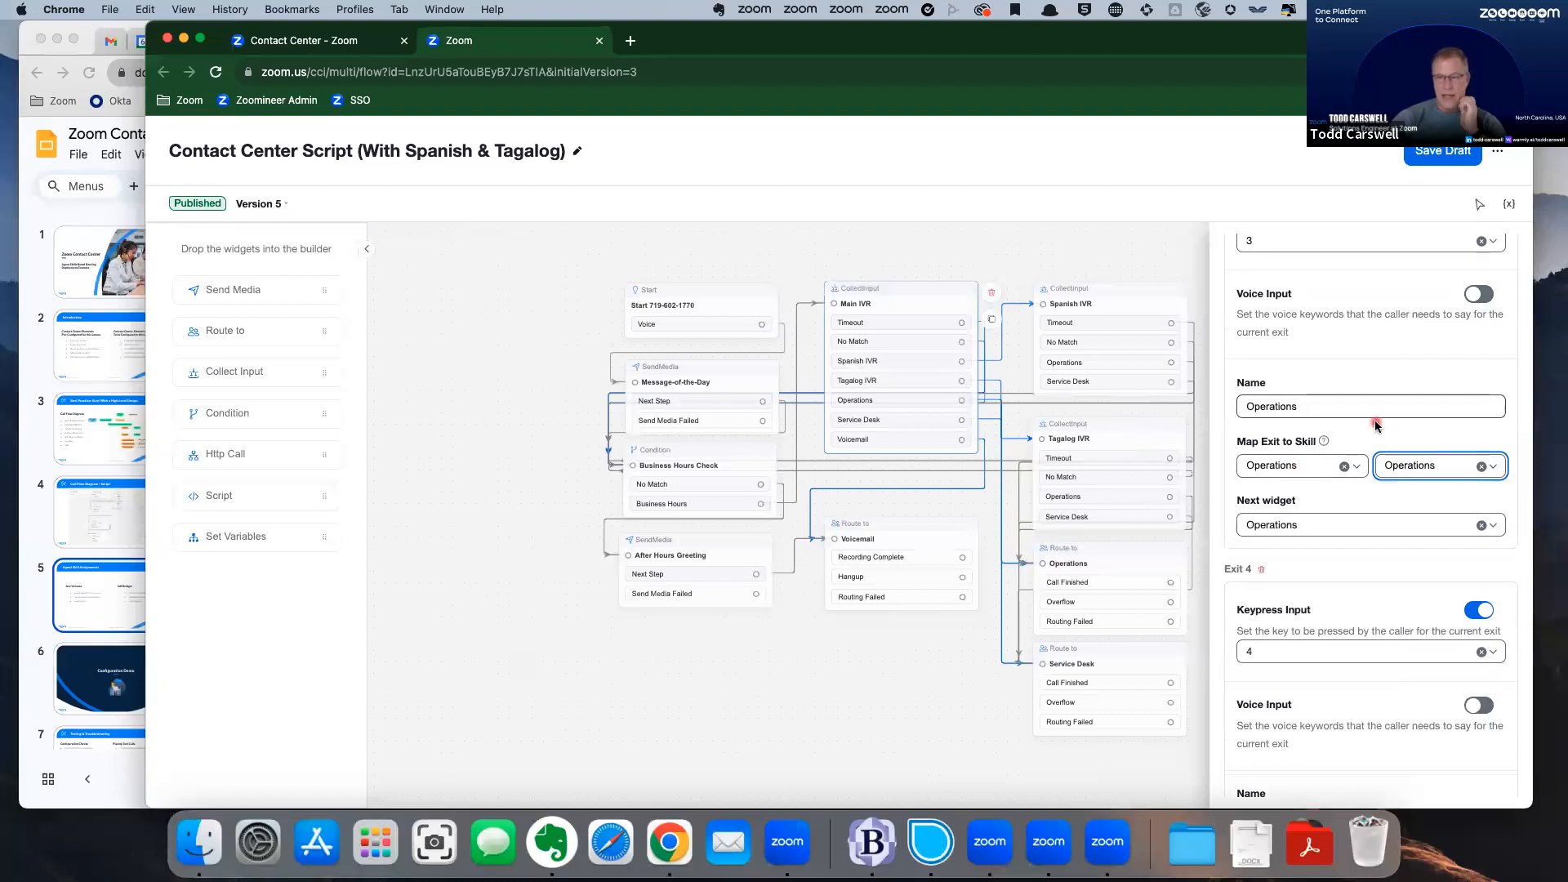
# Map the Service Desk exit of the Main IVR widget to the Service Desk skill category and the Service Desk skill.
pyautogui.scroll(-5, 1375, 429)
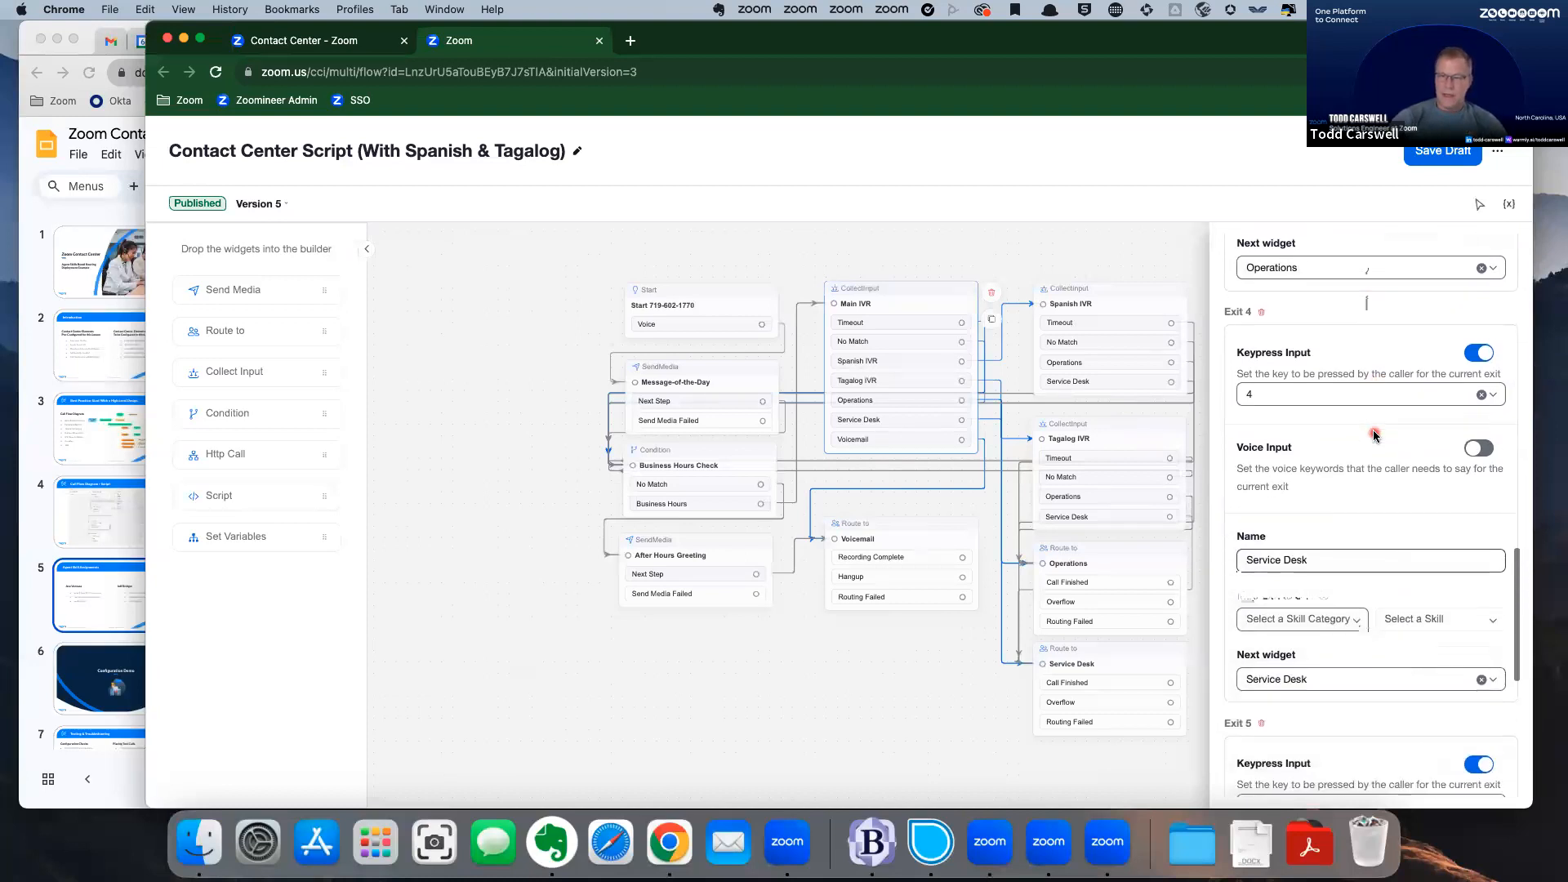
pyautogui.scroll(-1, 1375, 435)
pyautogui.scroll(-1, 1365, 531)
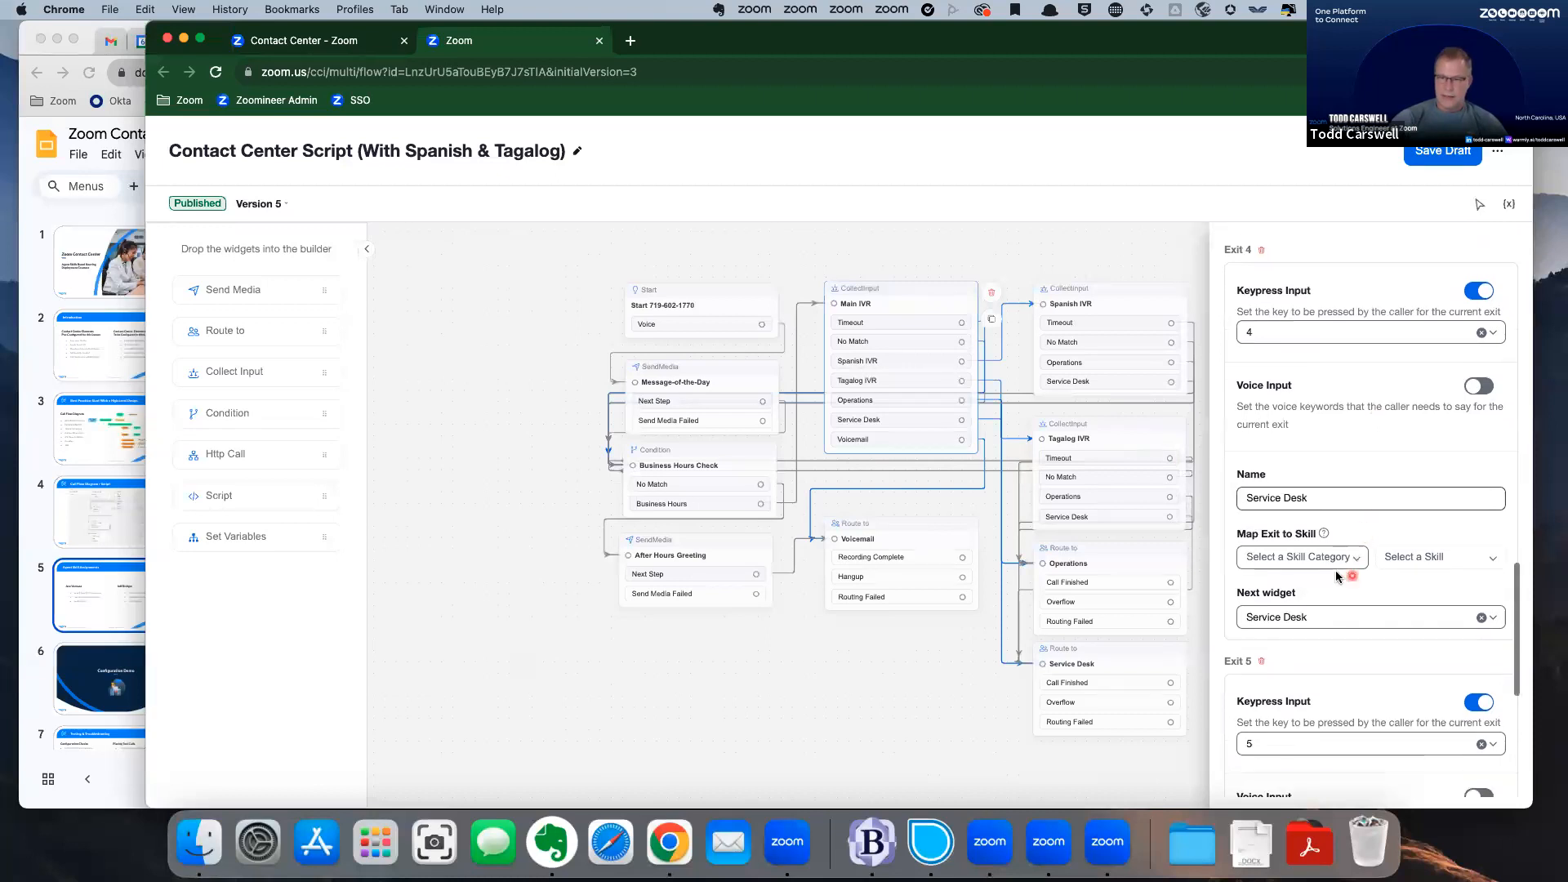
pyautogui.click(1336, 564)
pyautogui.click(1290, 637)
pyautogui.click(1400, 557)
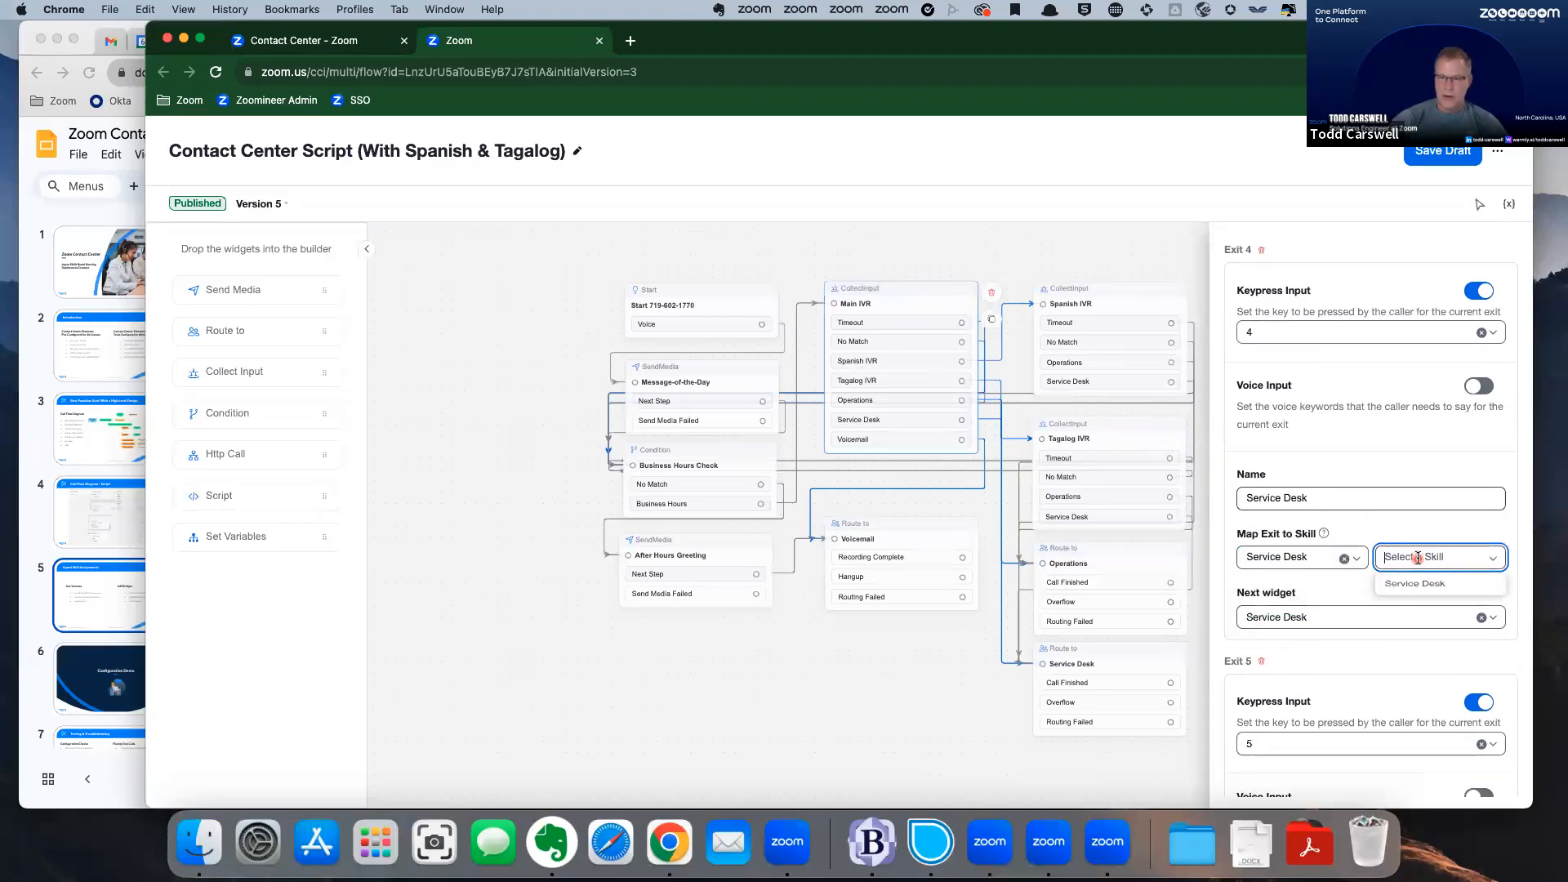
pyautogui.click(1419, 588)
pyautogui.scroll(-10, 1393, 543)
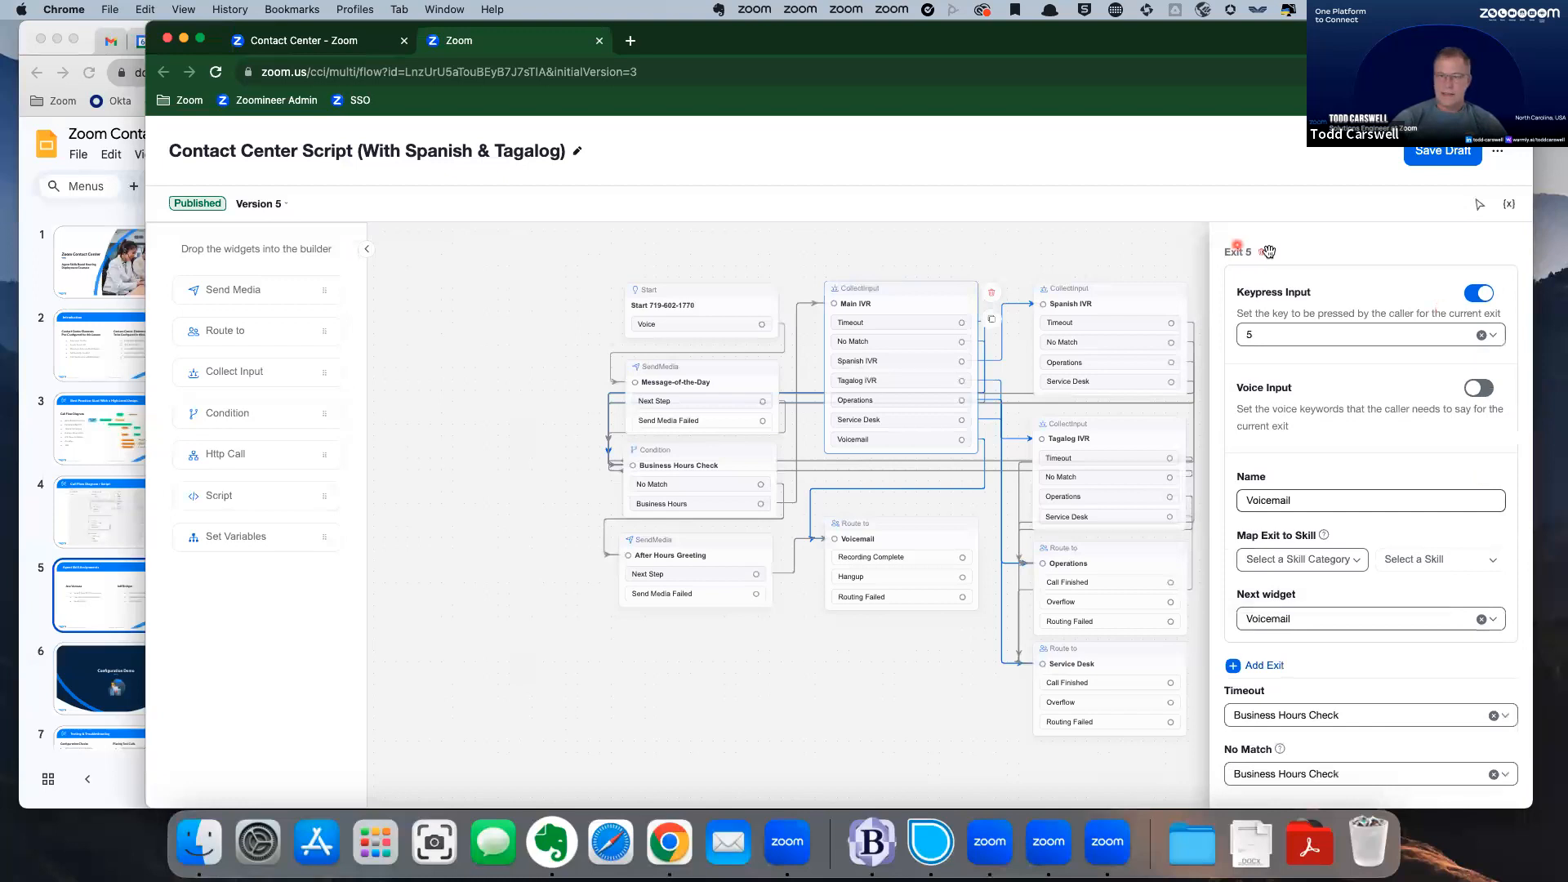
# Open the exit settings of the Spanish IVR widget in the flow.
pyautogui.click(1111, 290)
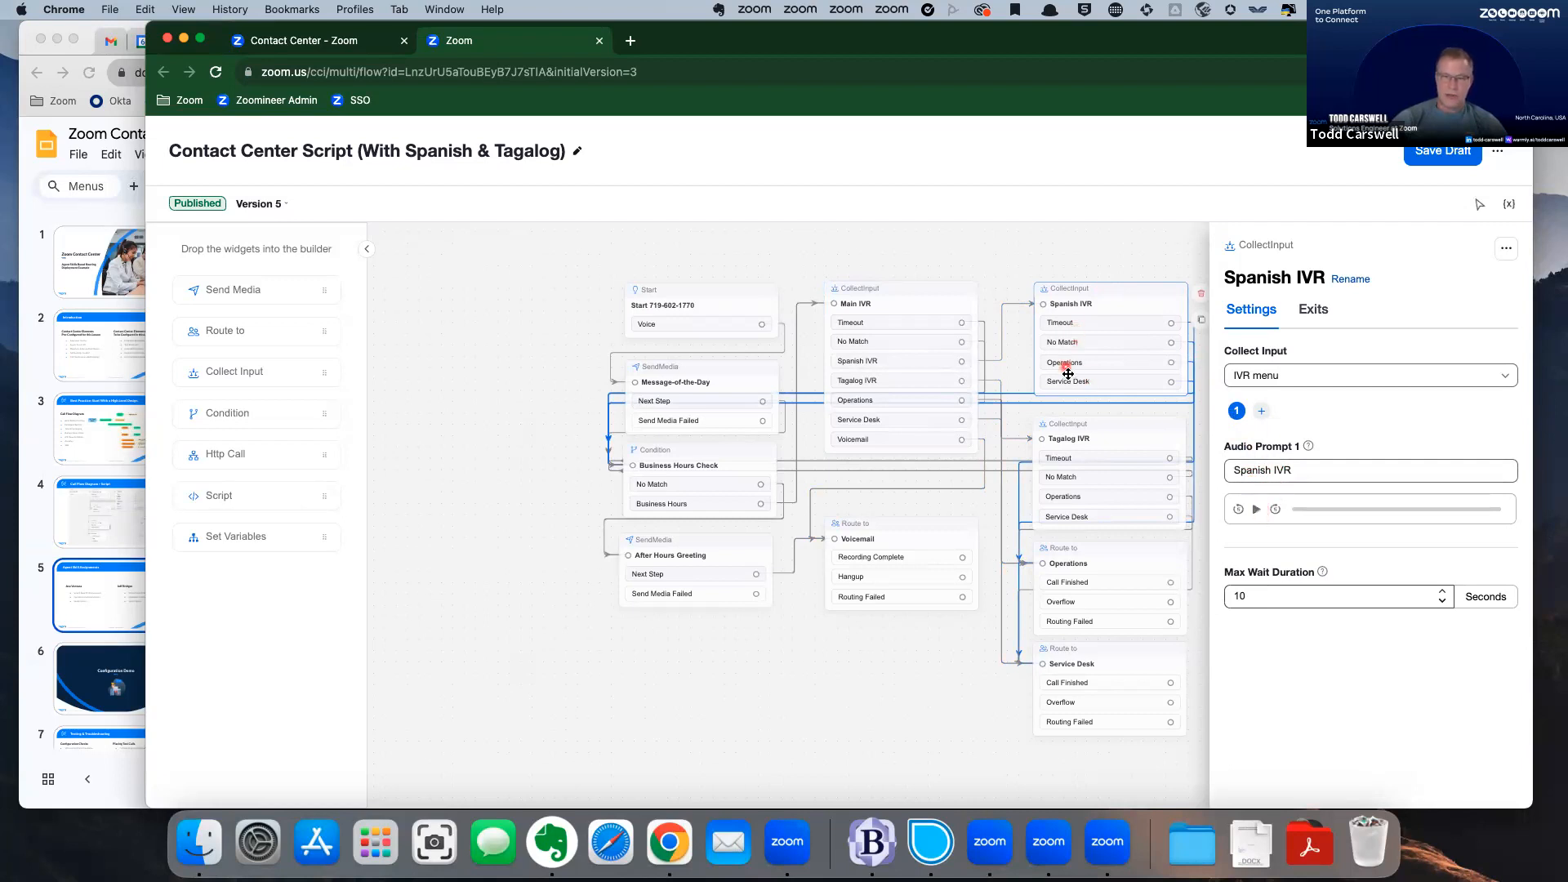
pyautogui.scroll(5, 1068, 374)
pyautogui.moveTo(1092, 395); pyautogui.dragTo(605, 238)
pyautogui.moveTo(1134, 305); pyautogui.dragTo(745, 257)
pyautogui.click(1511, 363)
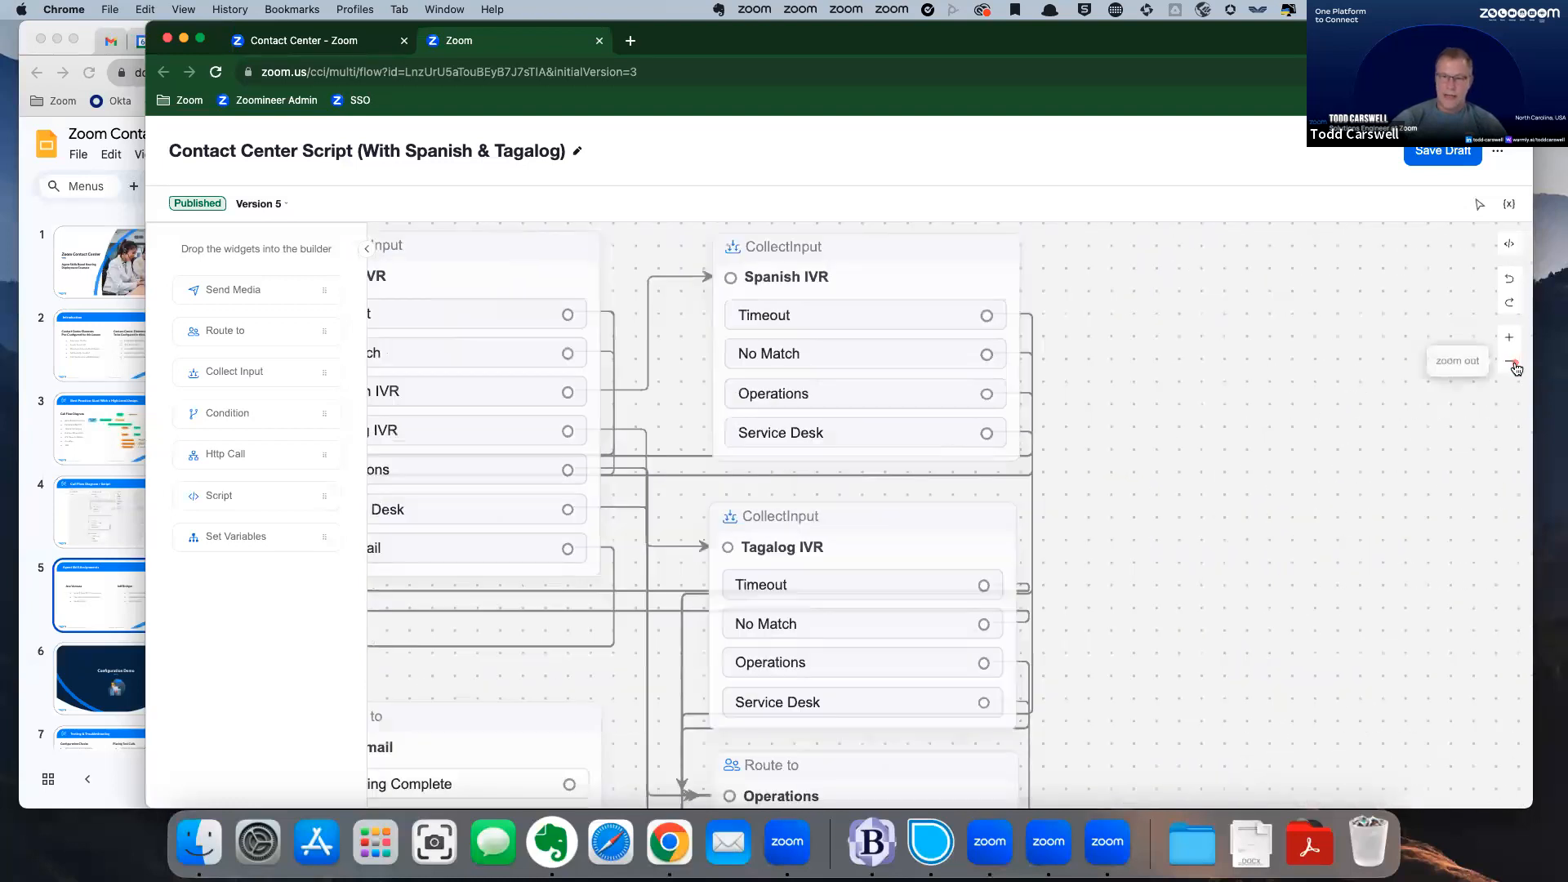
pyautogui.click(1511, 363)
pyautogui.click(804, 237)
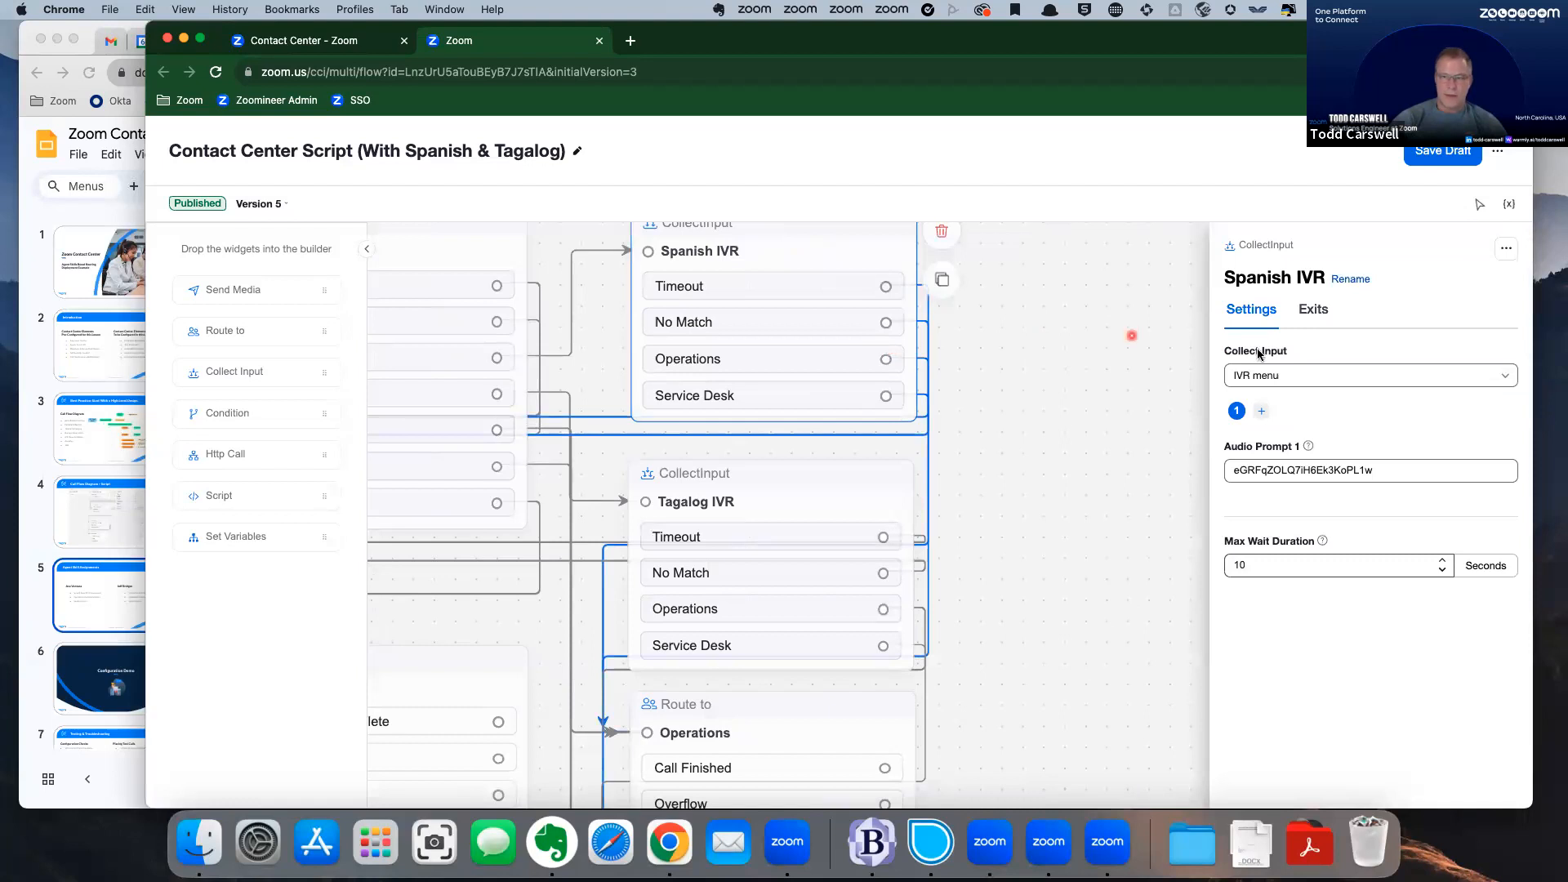
pyautogui.click(1328, 312)
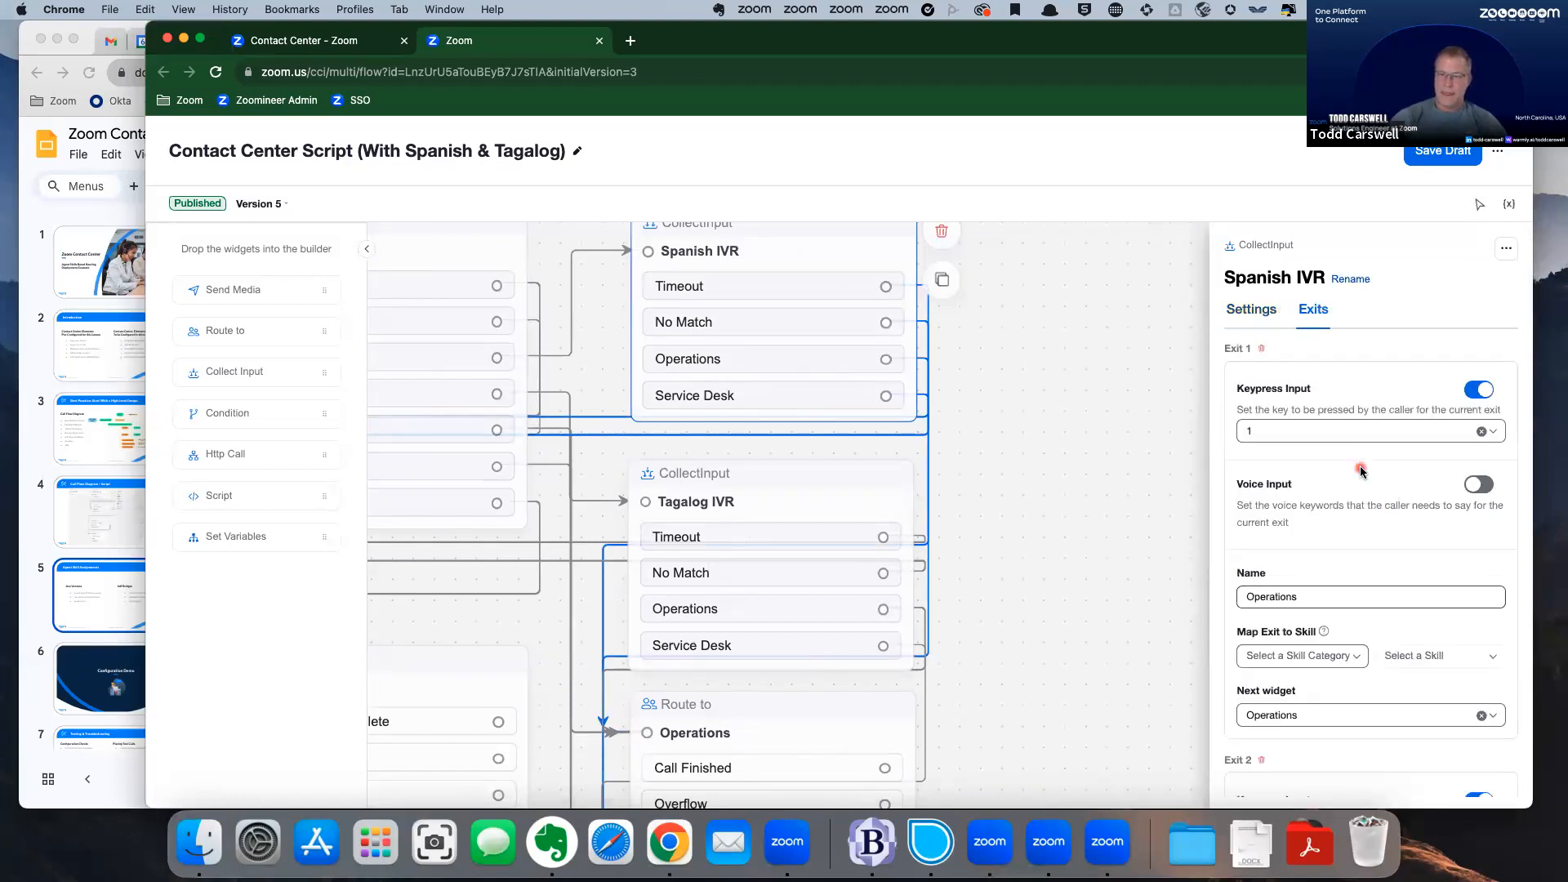
# Map the Operations exit of the Spanish IVR widget to the Non-English Languages skill category and the Spanish skill.
pyautogui.scroll(-2, 1372, 478)
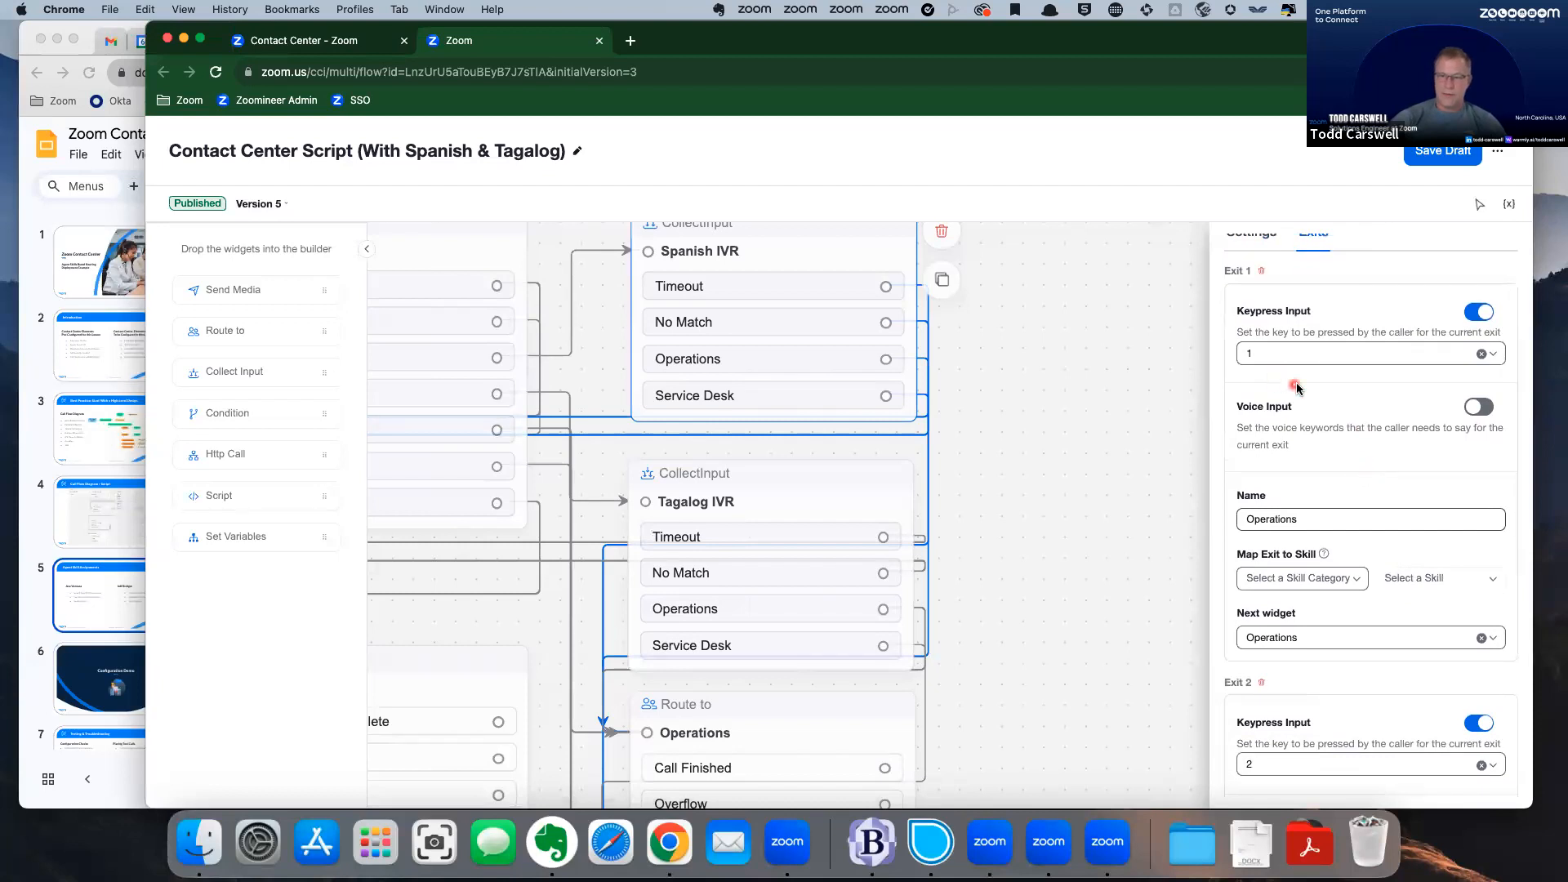
pyautogui.scroll(-1, 1366, 400)
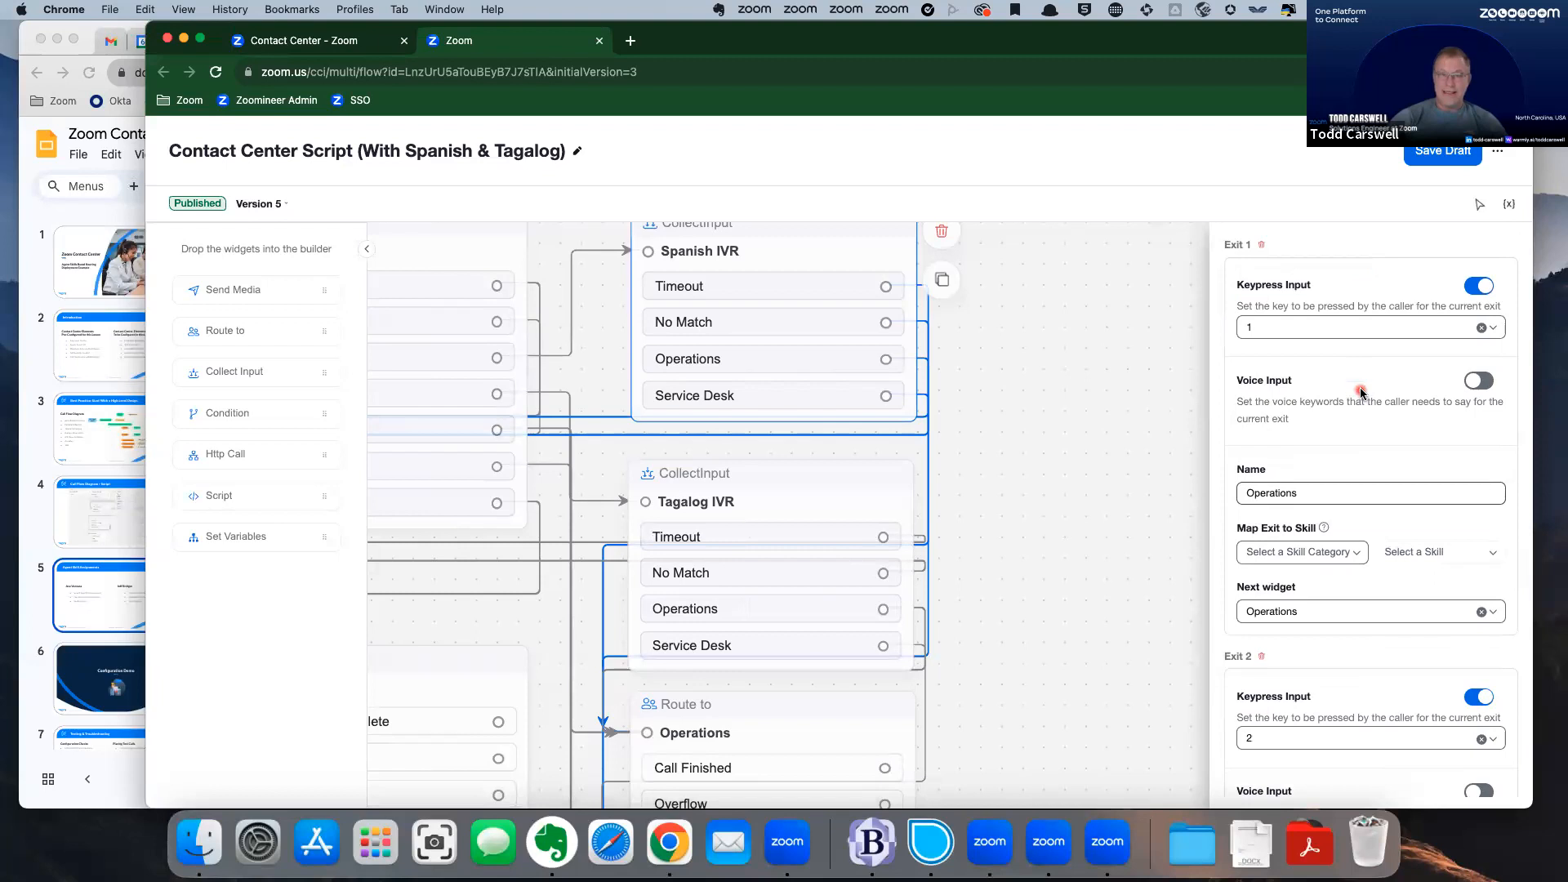
pyautogui.scroll(-2, 1361, 393)
pyautogui.scroll(2, 1361, 392)
pyautogui.click(1346, 562)
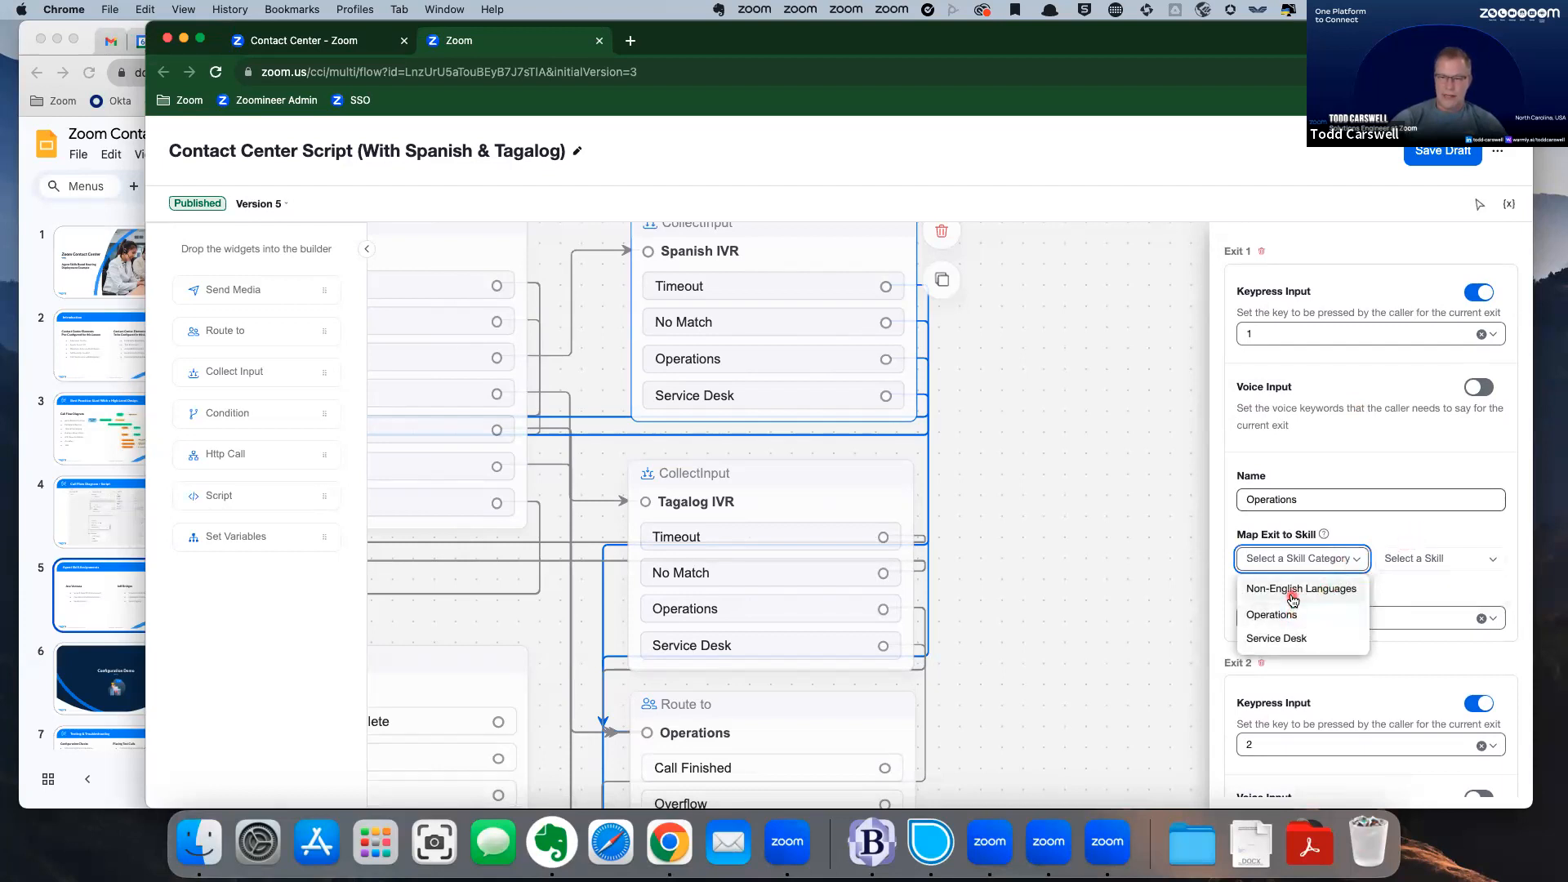
pyautogui.click(1292, 589)
pyautogui.click(1404, 559)
pyautogui.click(1407, 589)
pyautogui.scroll(-1, 1392, 619)
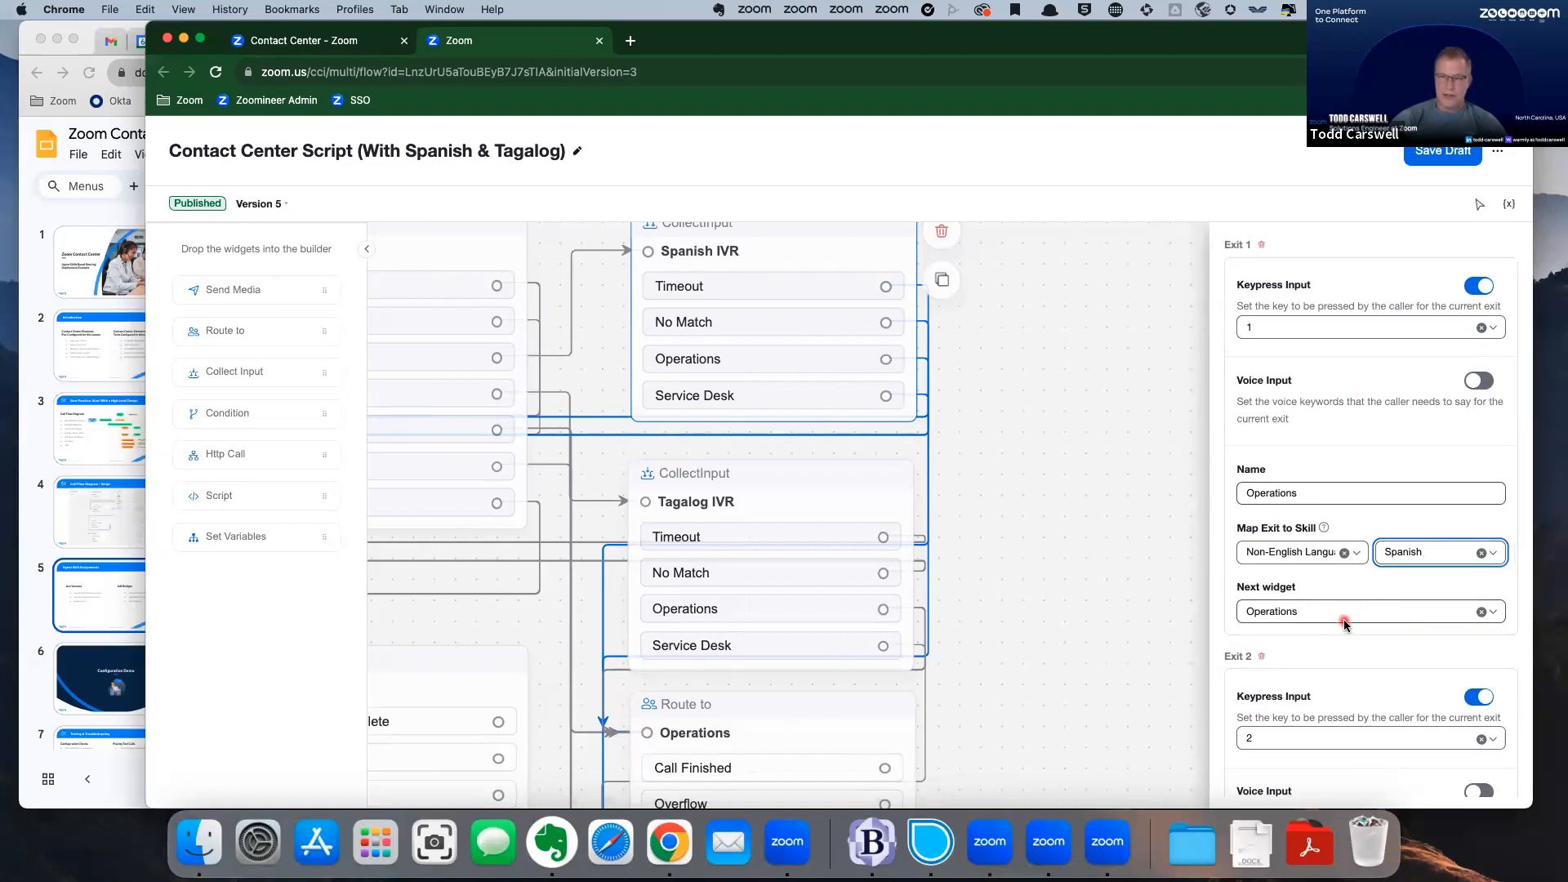
# Map the Service Desk exit of the Spanish IVR widget to the Non-English Languages skill category and the Spanish skill.
pyautogui.scroll(-5, 1345, 624)
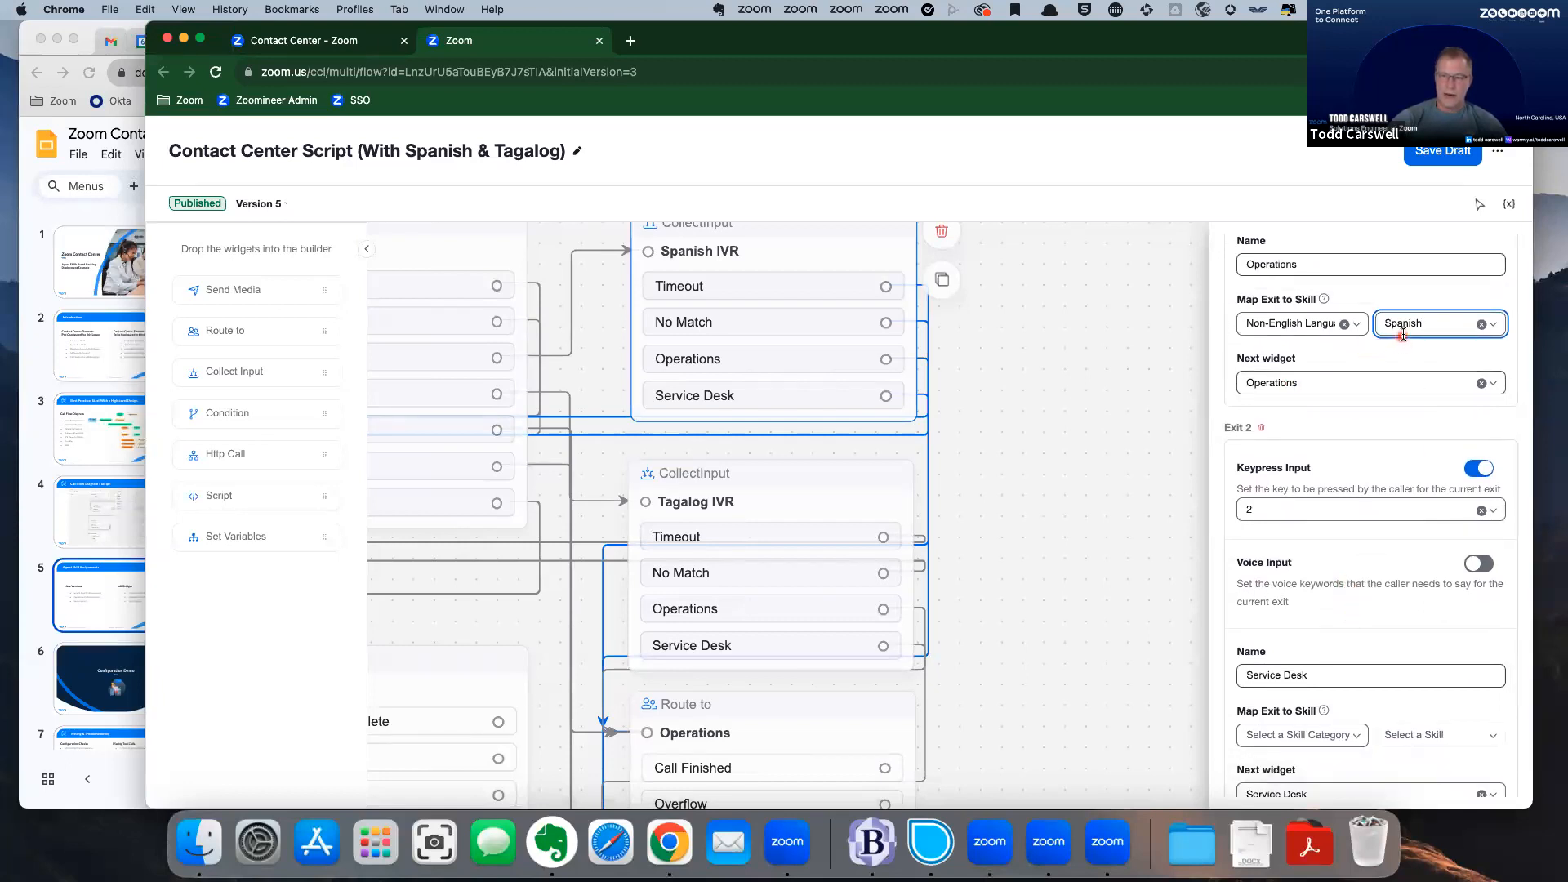
pyautogui.scroll(-4, 1429, 421)
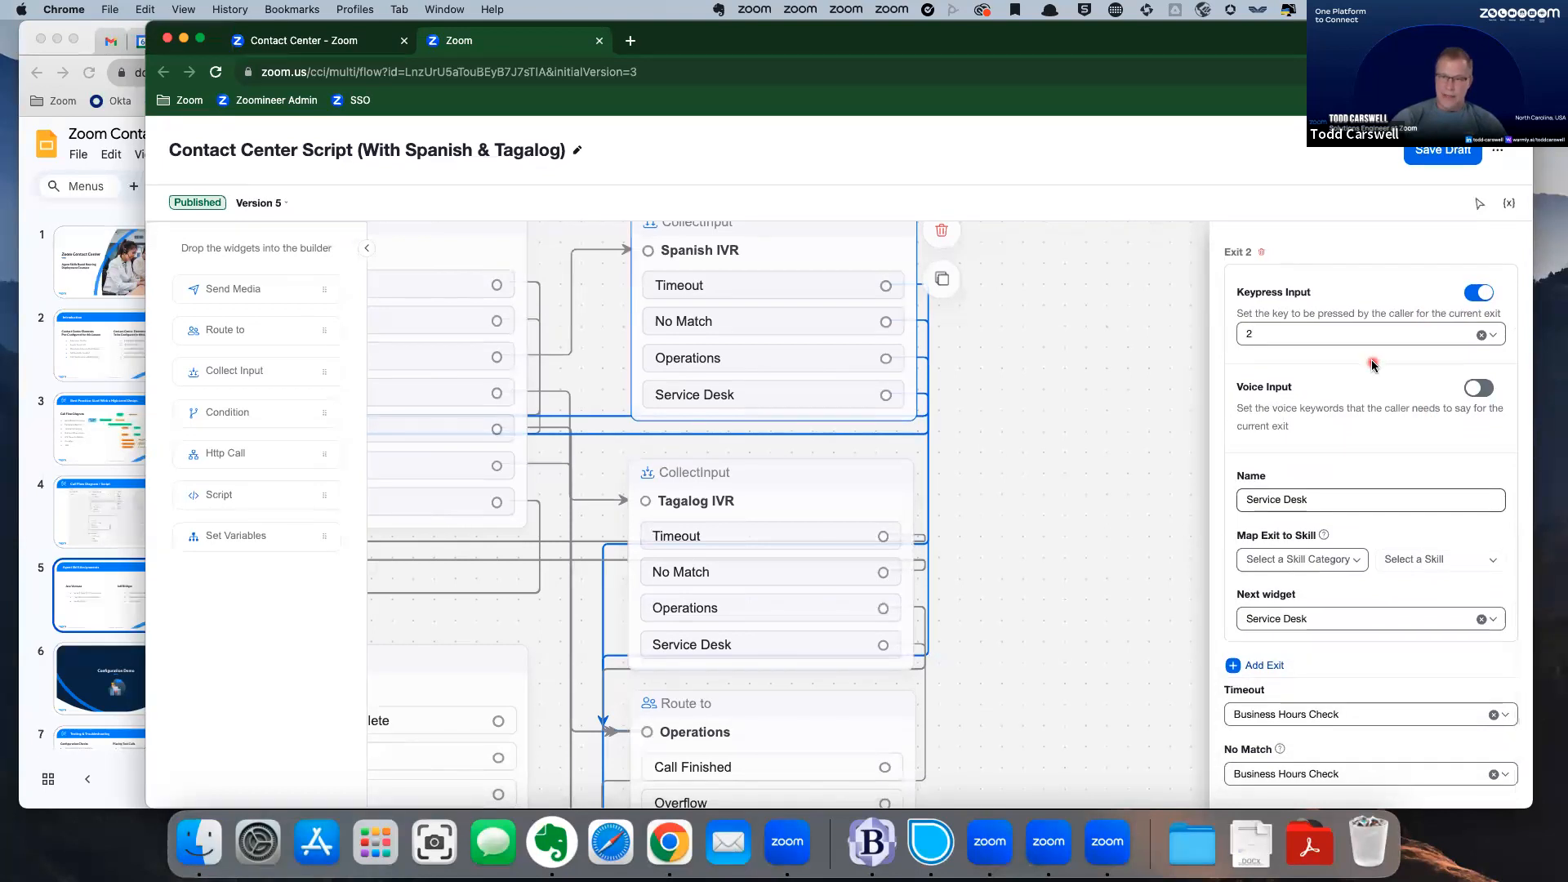
pyautogui.click(1309, 566)
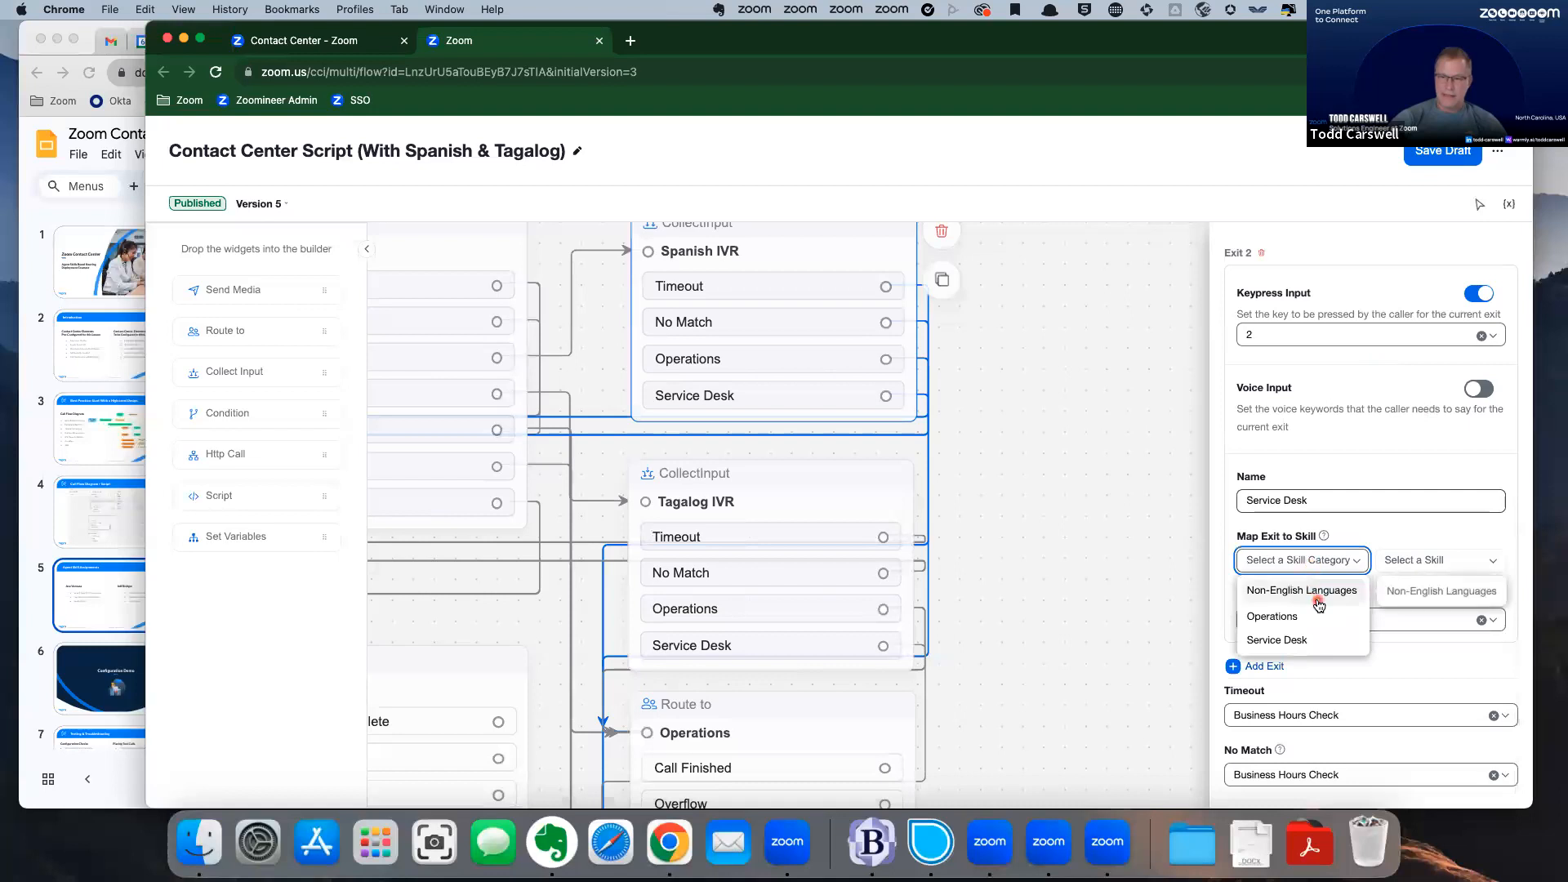
pyautogui.click(1289, 600)
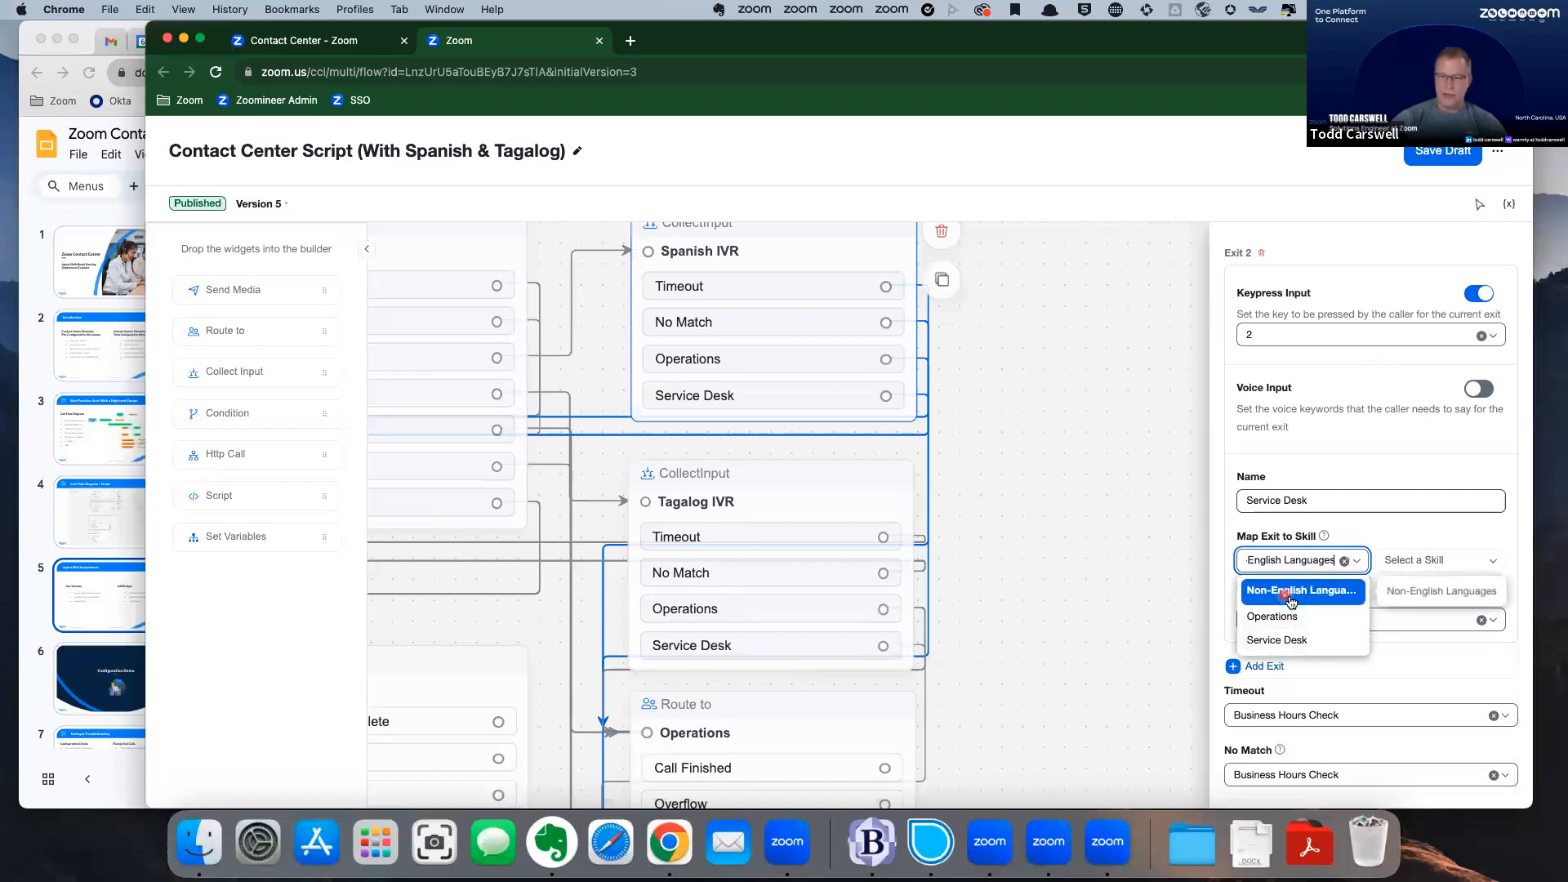
pyautogui.click(1404, 561)
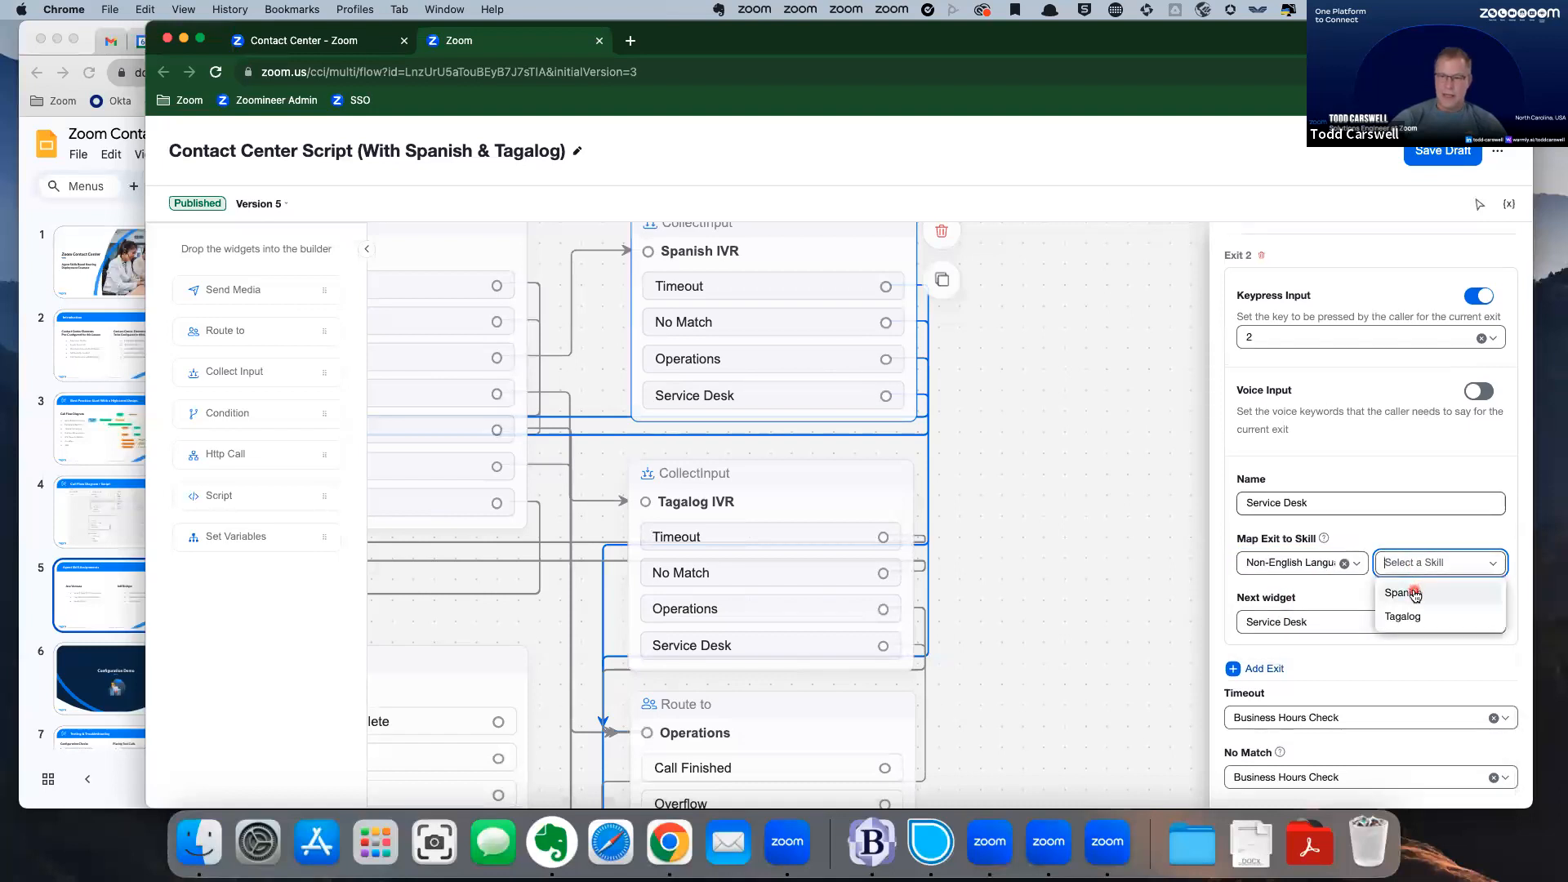
pyautogui.click(1415, 594)
pyautogui.scroll(4, 1448, 530)
pyautogui.scroll(-4, 1447, 530)
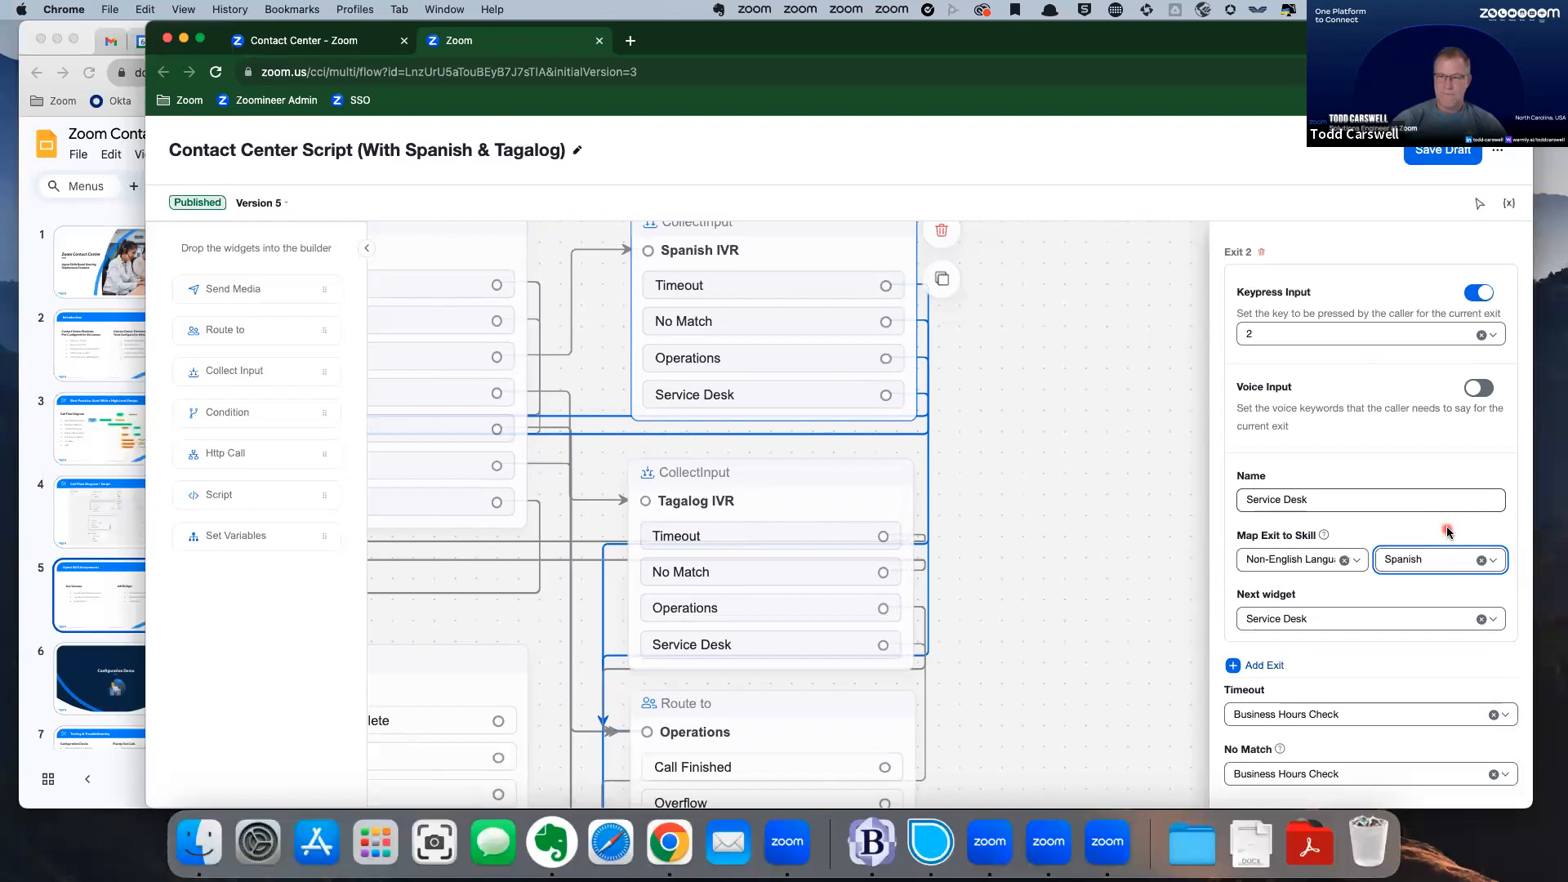
# Map the Operations exit of the Tagalog IVR widget to the Non-English Languages skill category and the Tagalog skill.
pyautogui.click(862, 476)
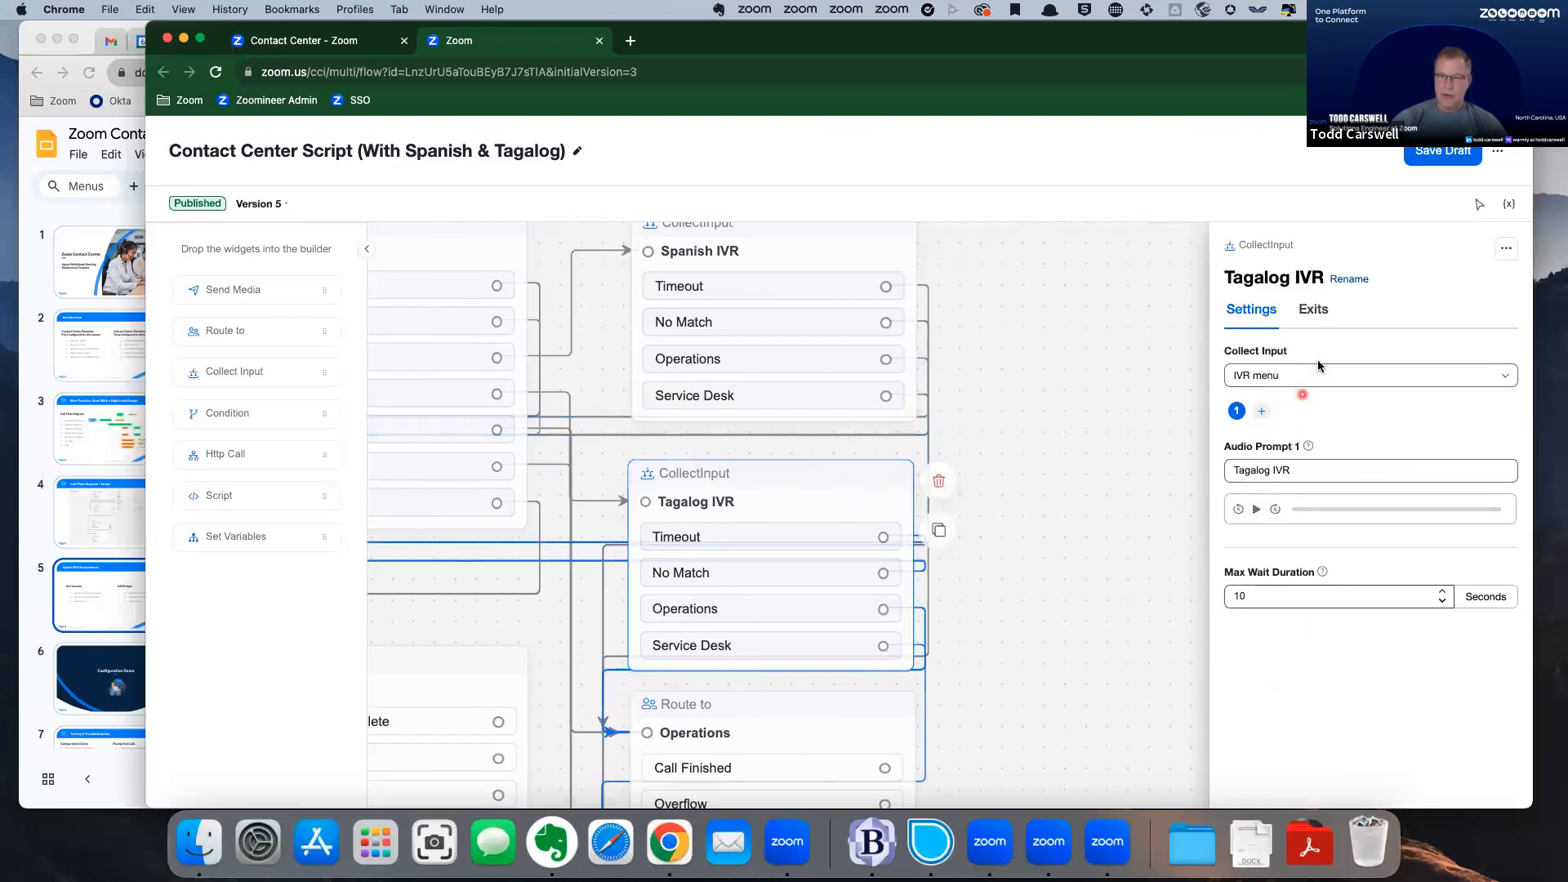
pyautogui.click(1315, 311)
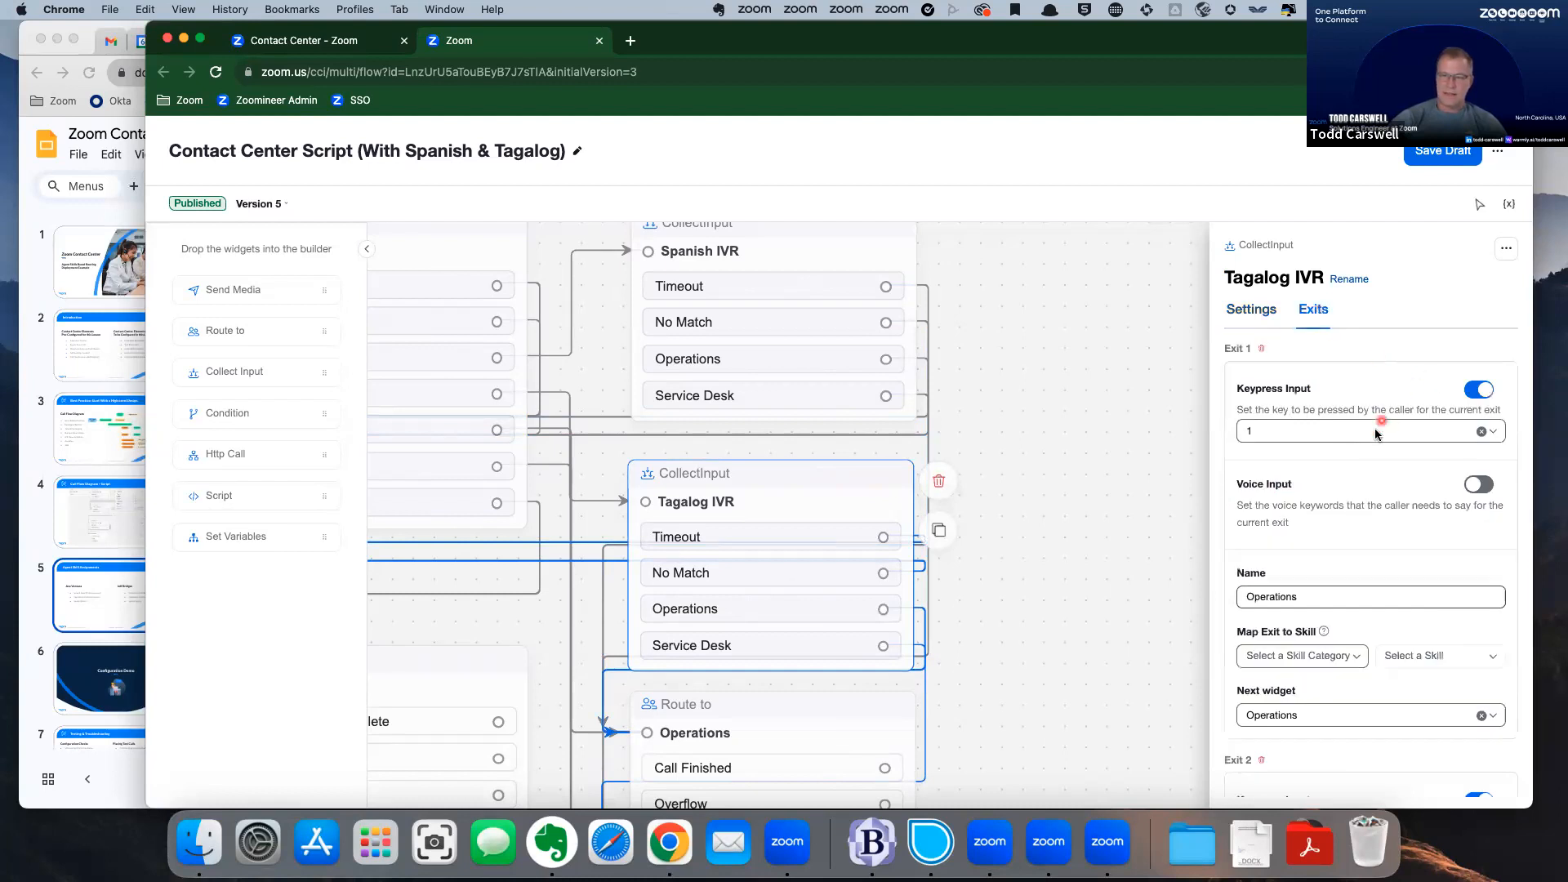
pyautogui.scroll(-2, 1374, 435)
pyautogui.scroll(-1, 1374, 435)
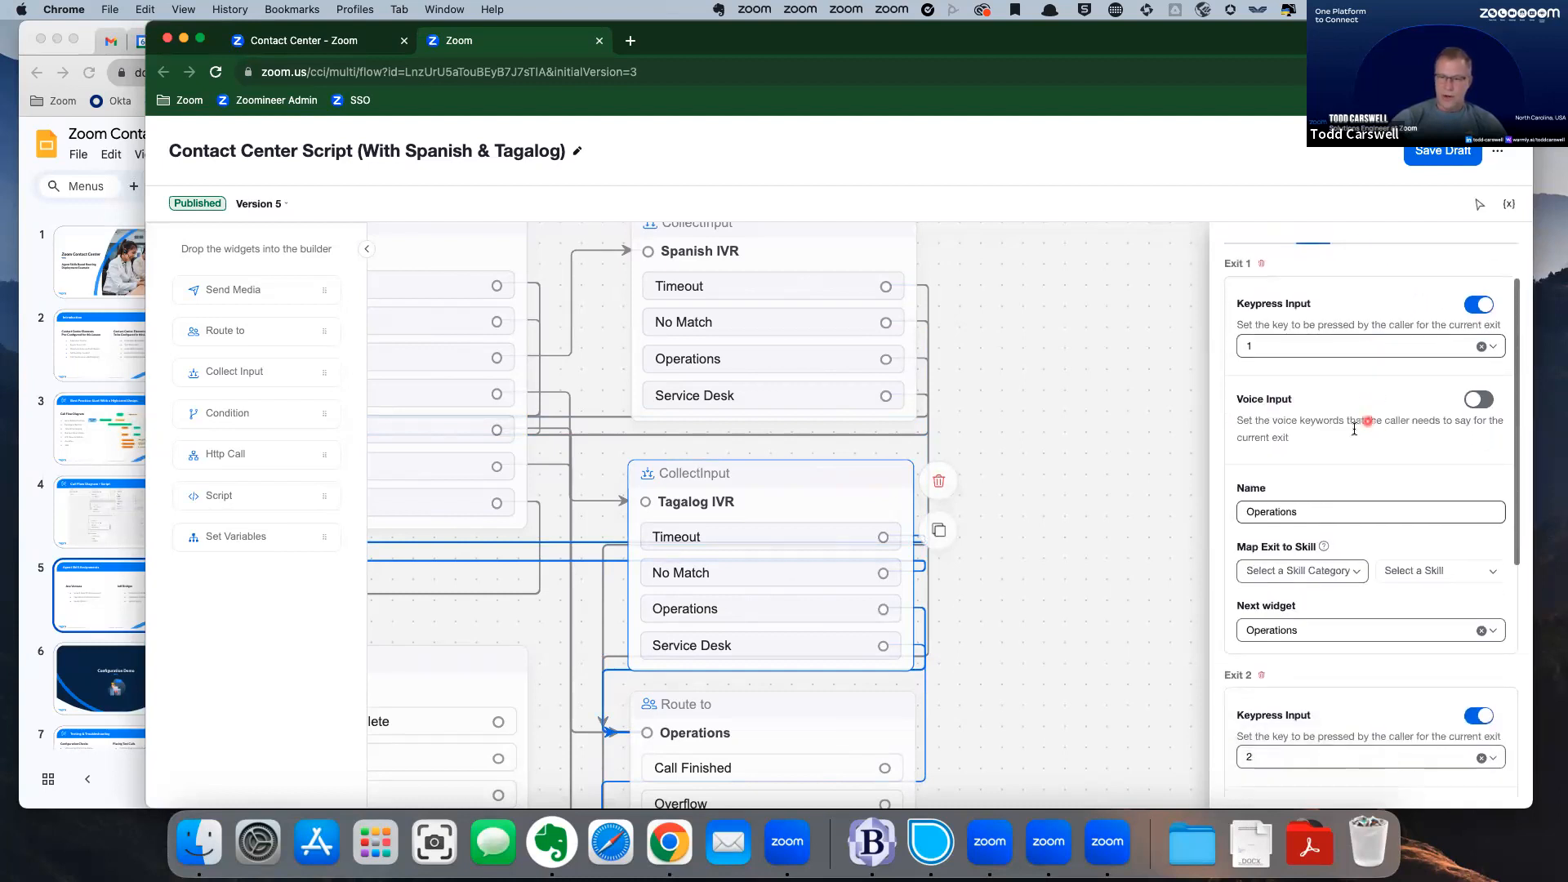
pyautogui.click(1313, 574)
pyautogui.click(1298, 601)
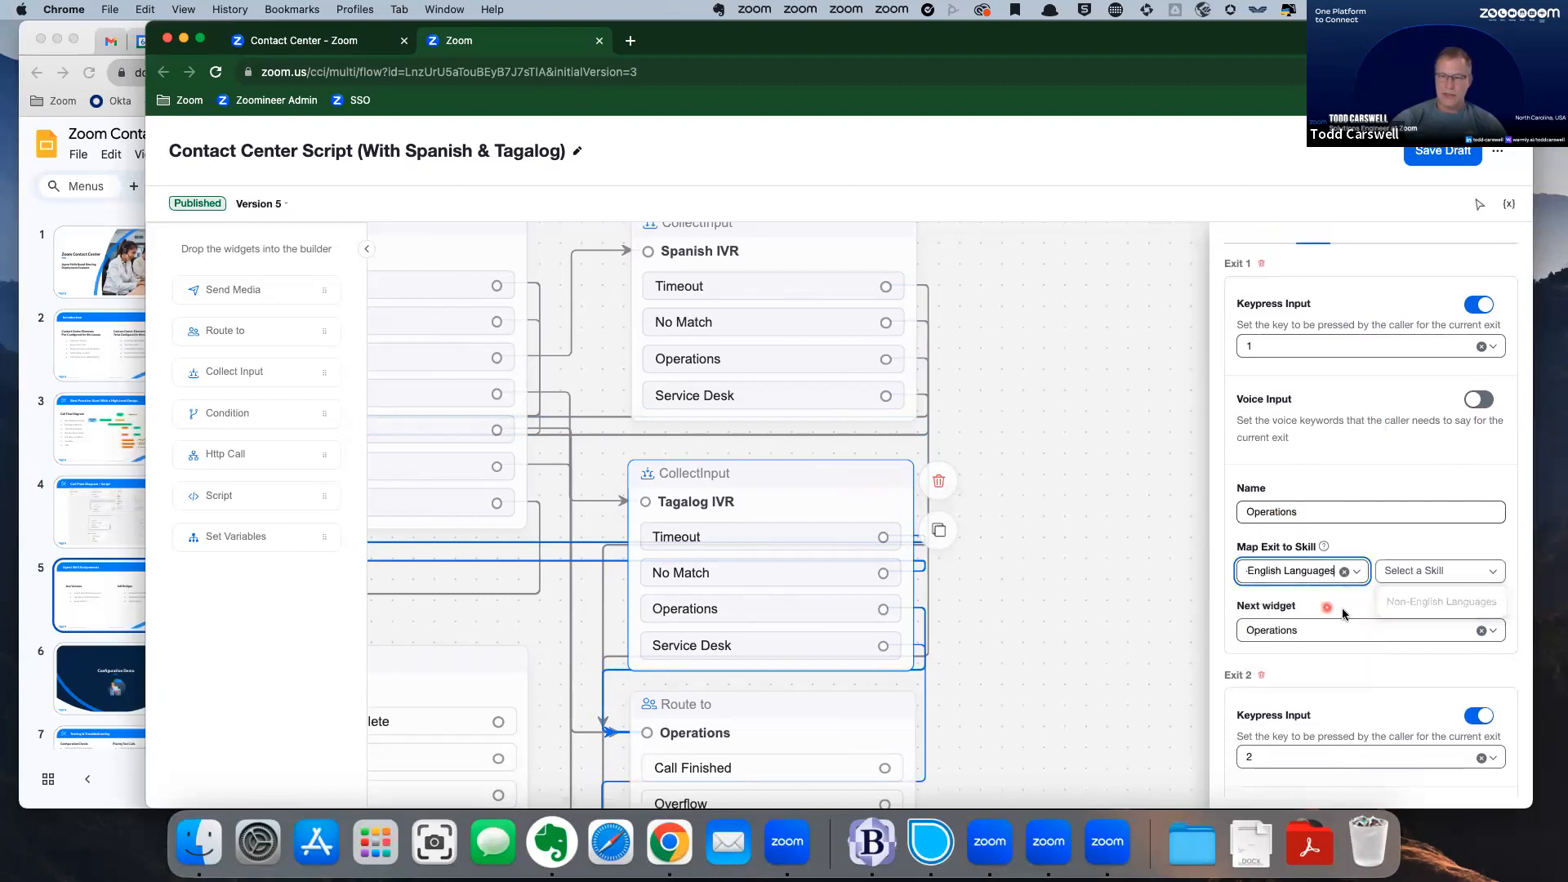
pyautogui.click(1418, 574)
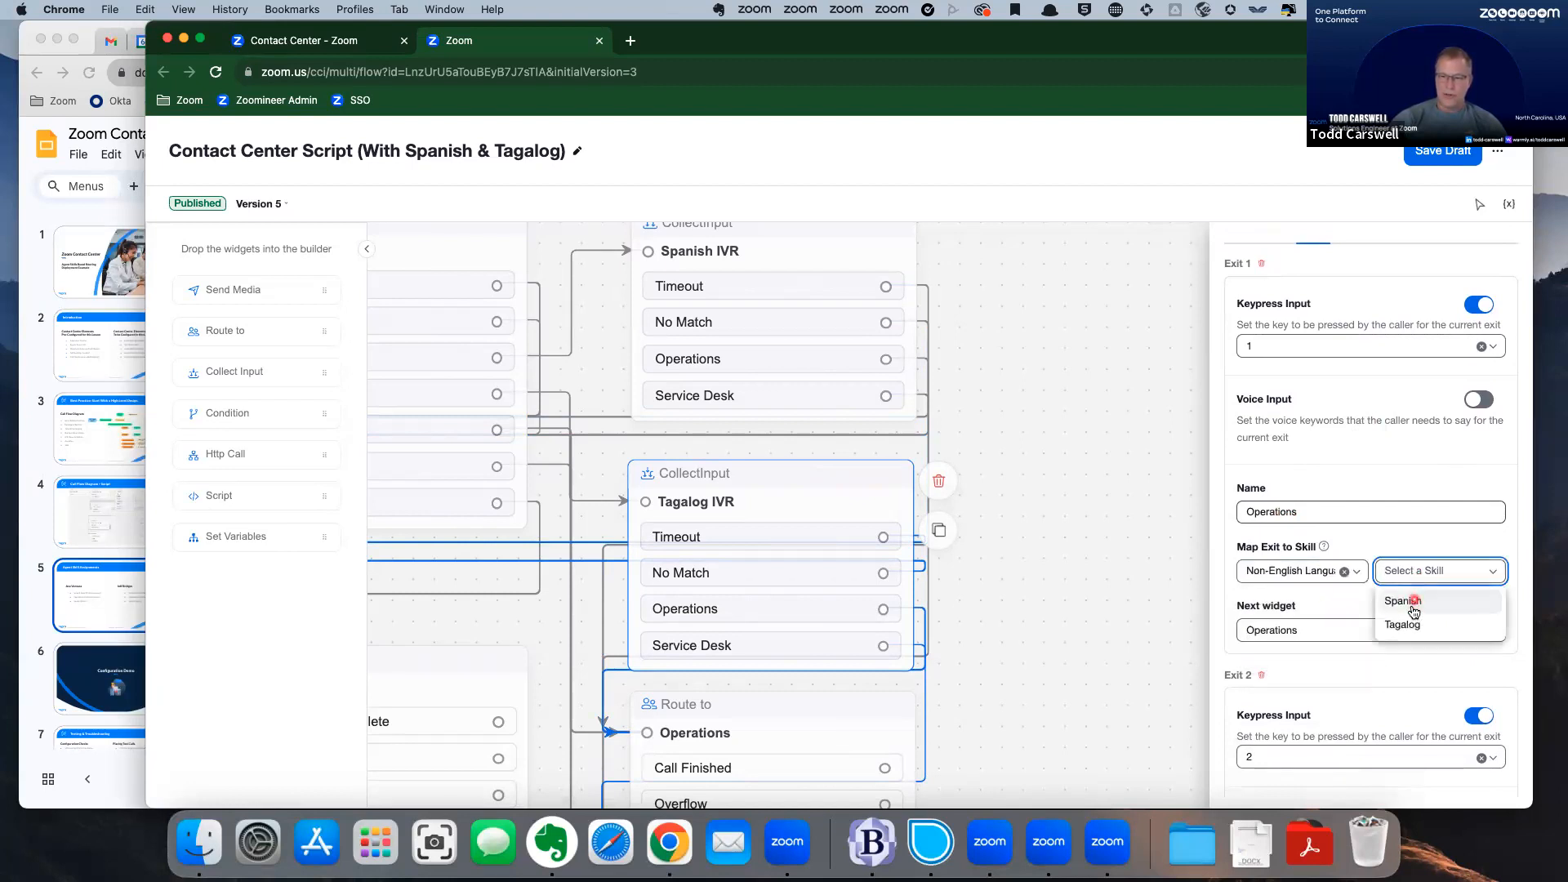
pyautogui.click(1410, 624)
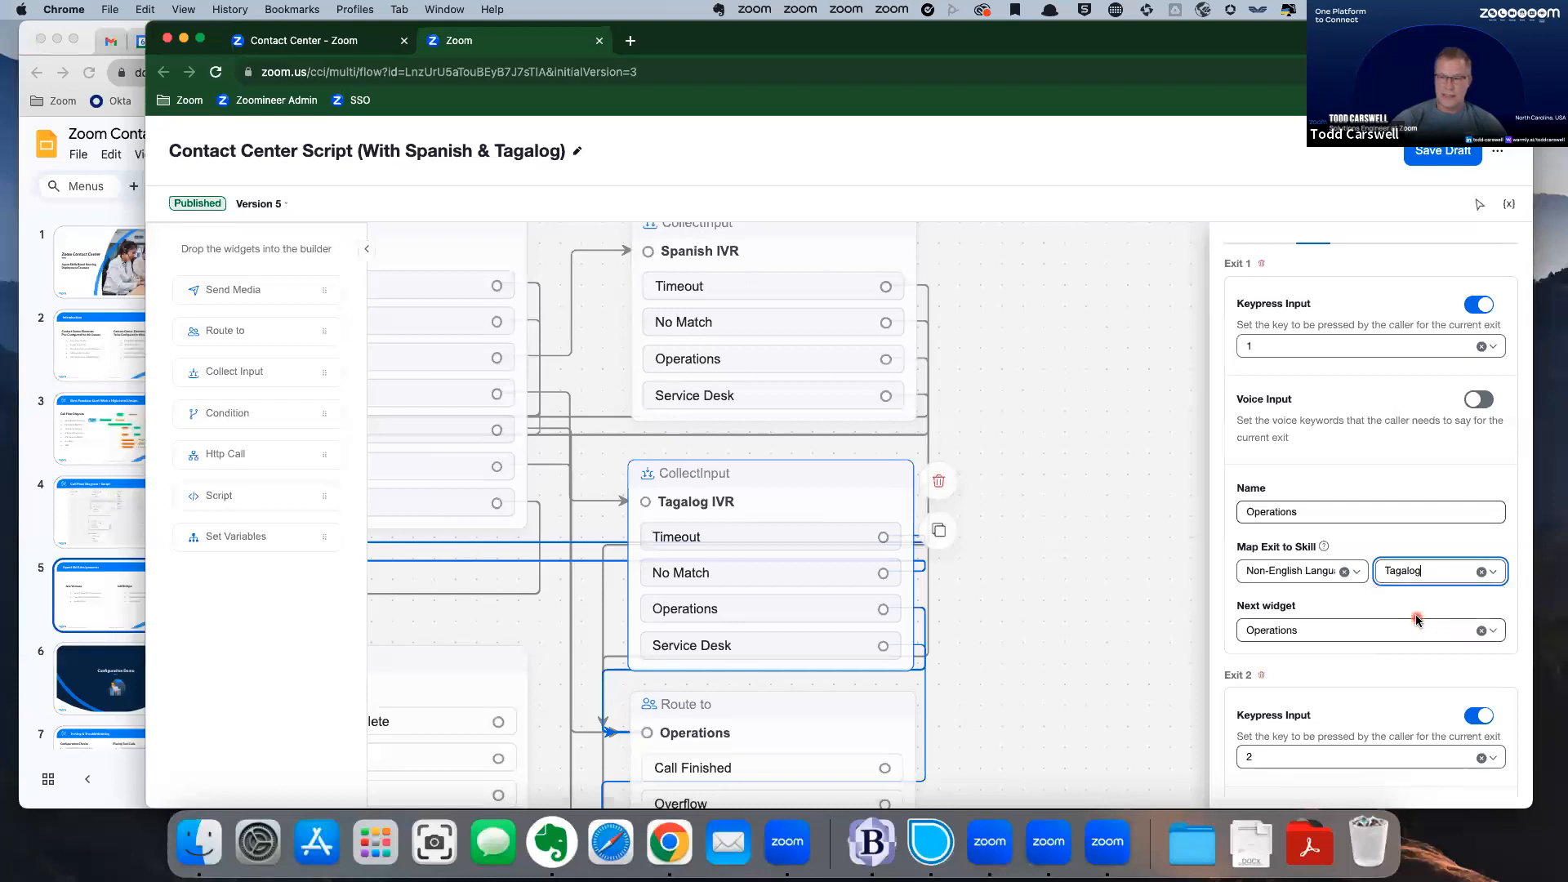
# Map the Service Desk exit of the Tagalog IVR widget to the Non-English Languages skill category and the Tagalog skill.
pyautogui.scroll(-5, 1415, 609)
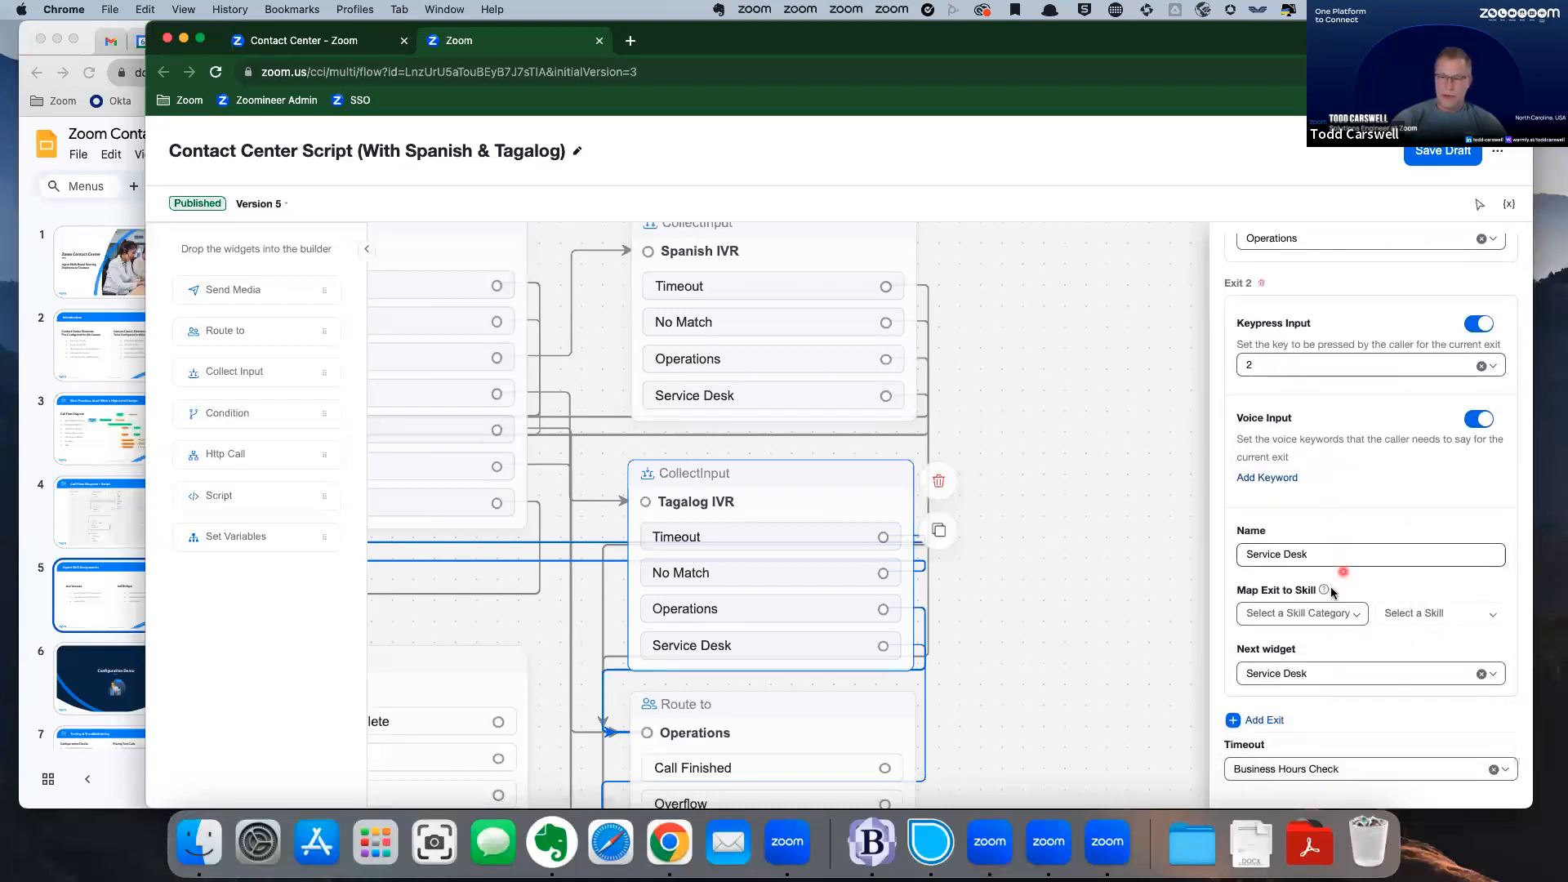
pyautogui.click(1310, 614)
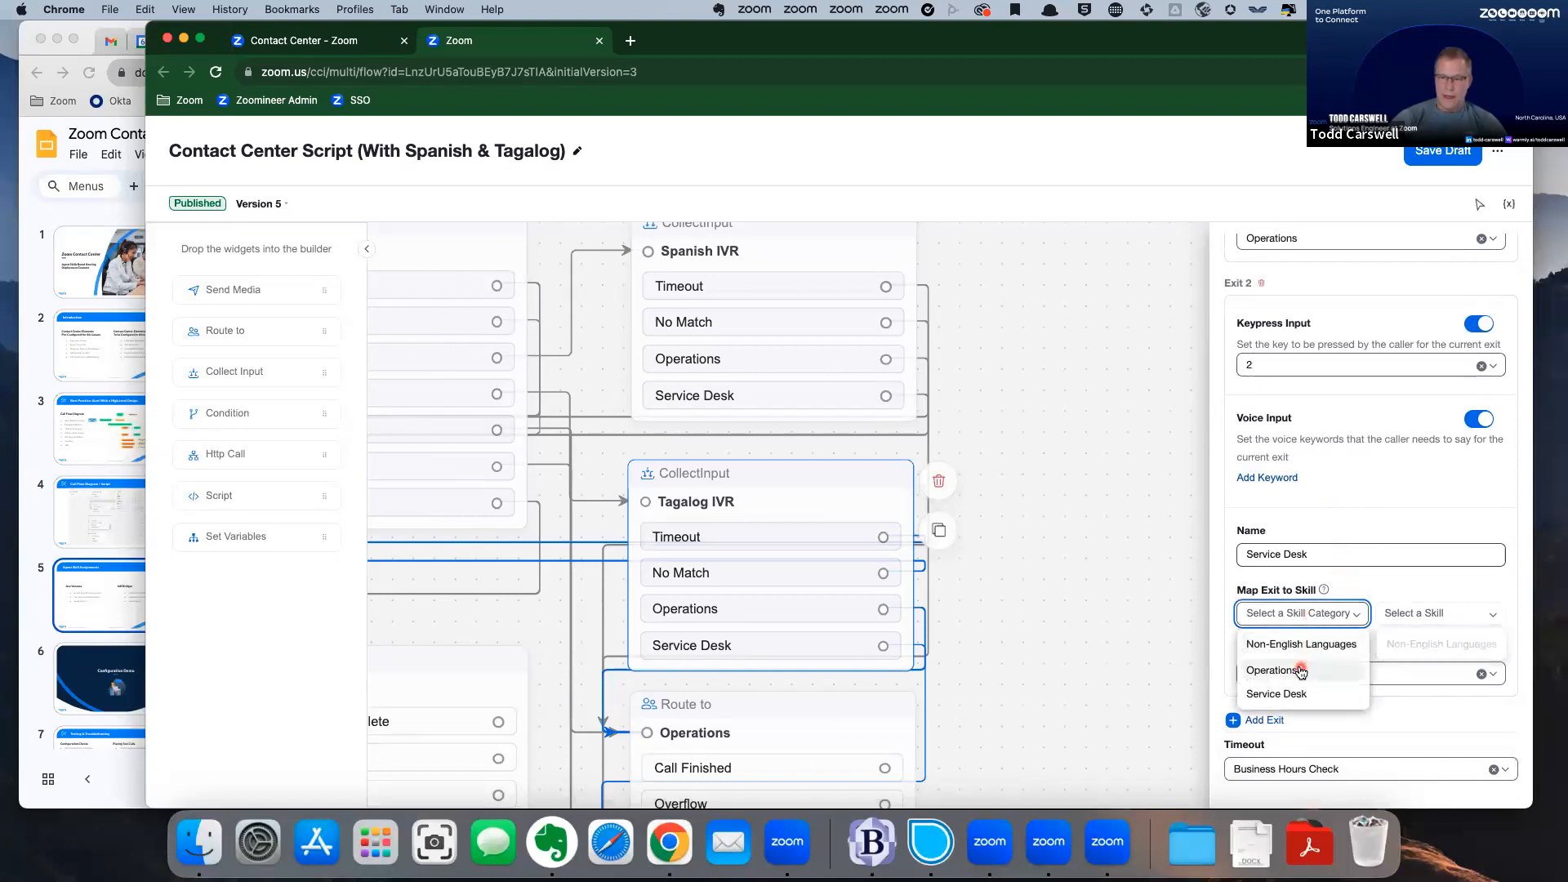
pyautogui.click(1298, 642)
pyautogui.click(1418, 617)
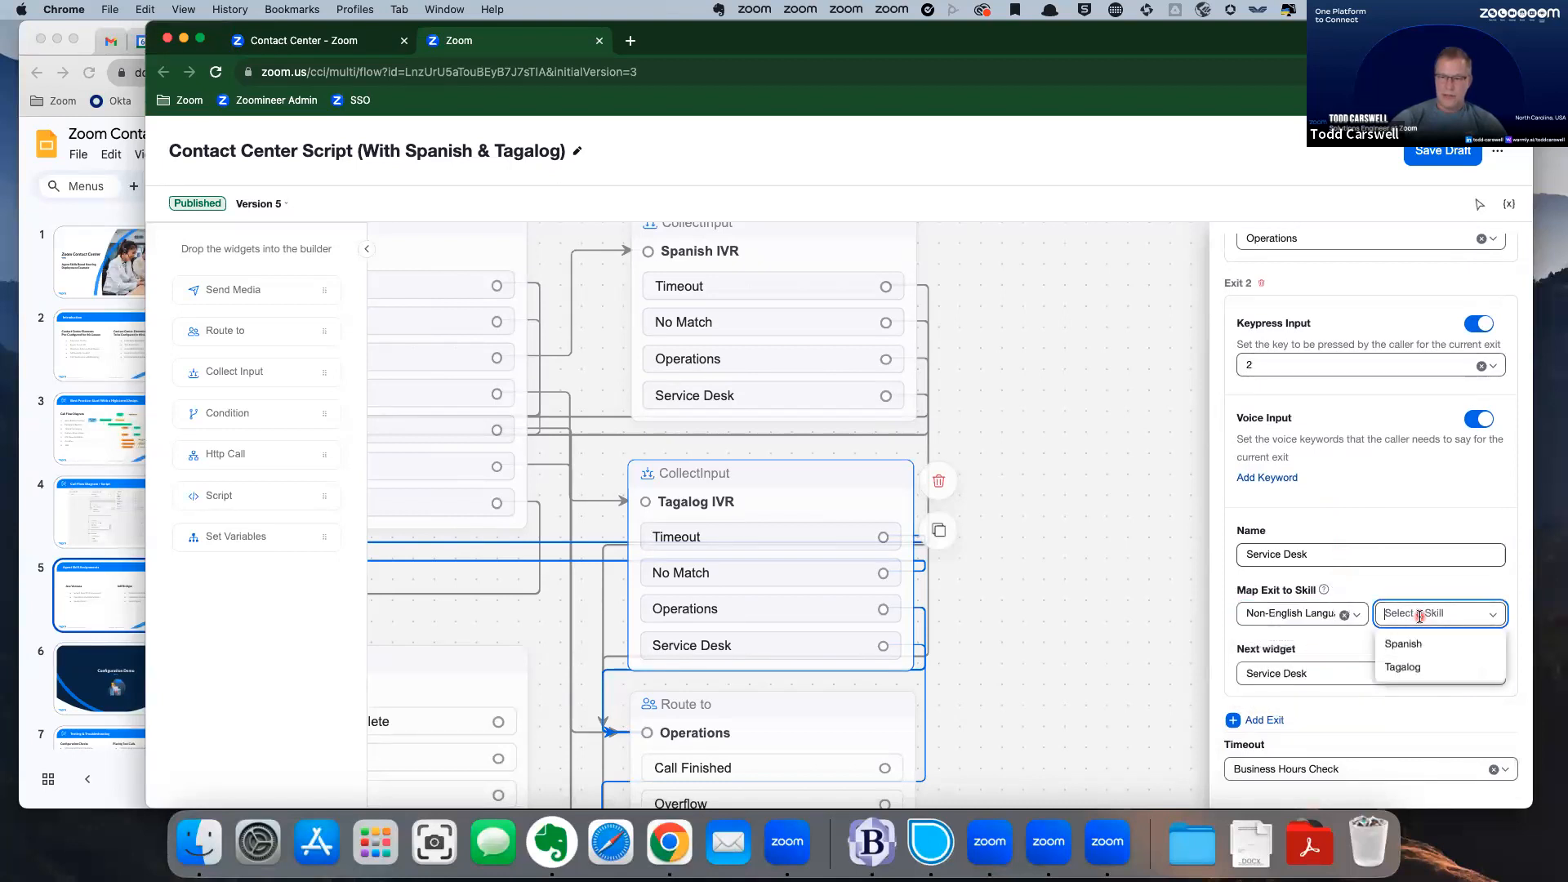
pyautogui.click(1404, 665)
pyautogui.scroll(-2, 1392, 588)
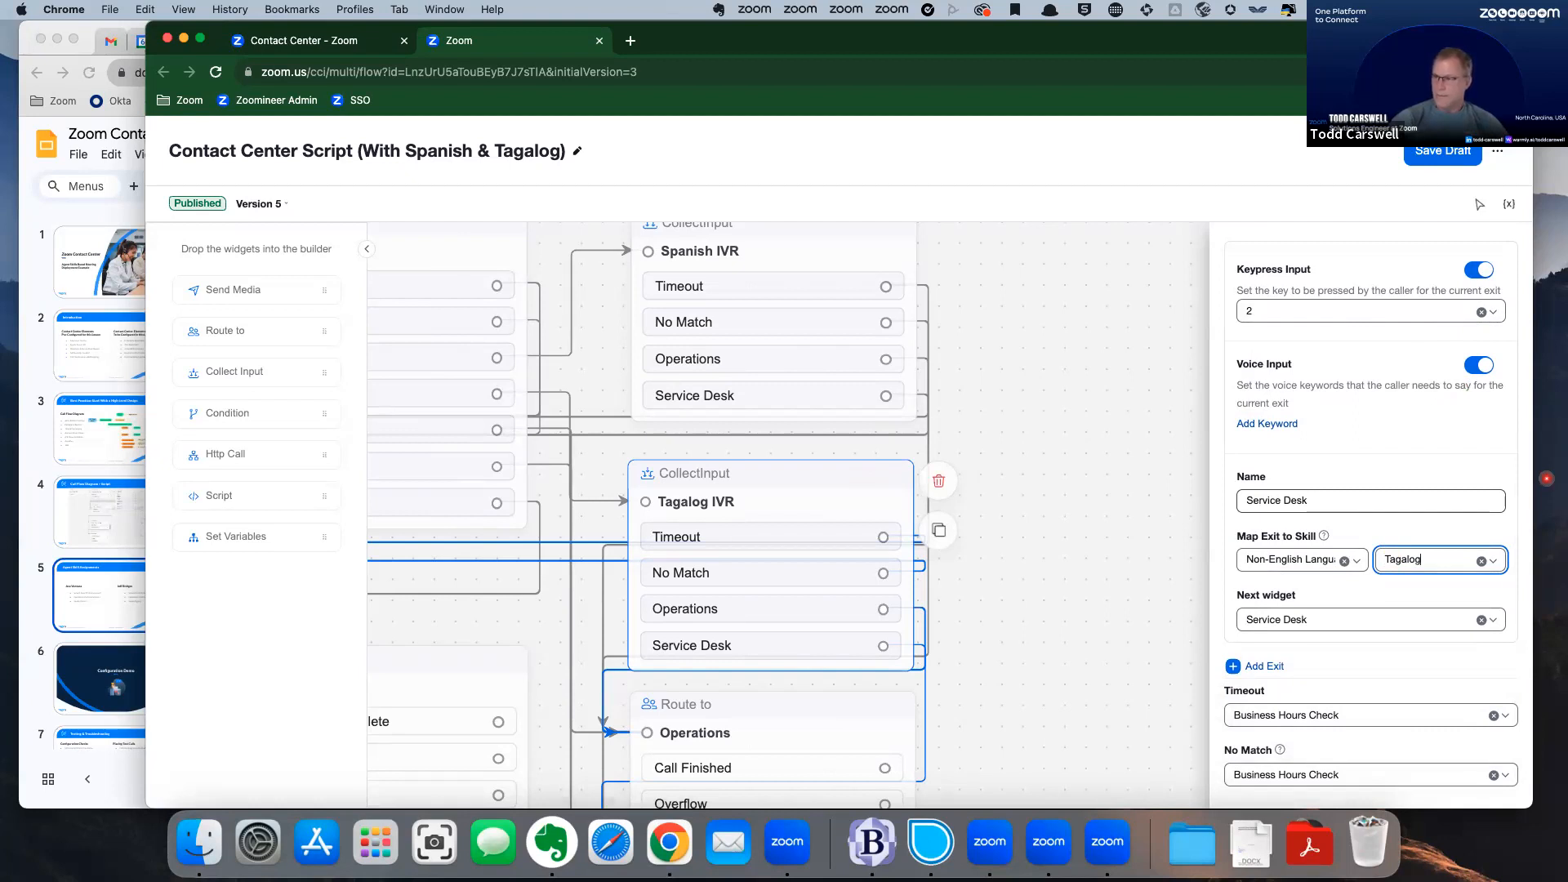
# Save the Contact Center Script (With Spanish & Tagalog) flow as a new draft without a description and publish it.
pyautogui.moveTo(1196, 39); pyautogui.dragTo(1156, 39)
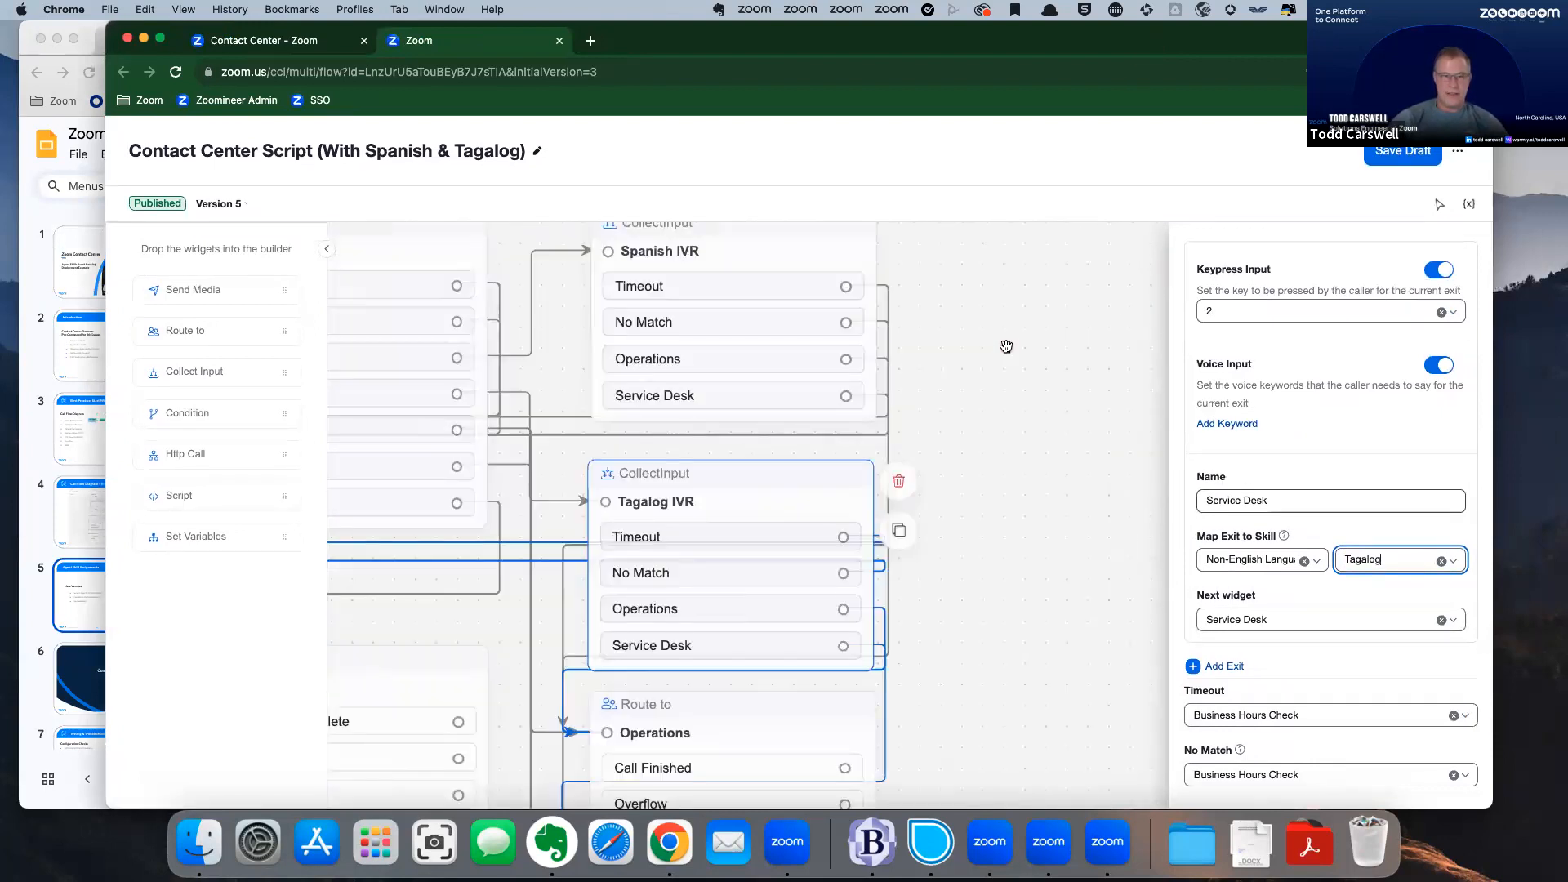
pyautogui.click(1394, 157)
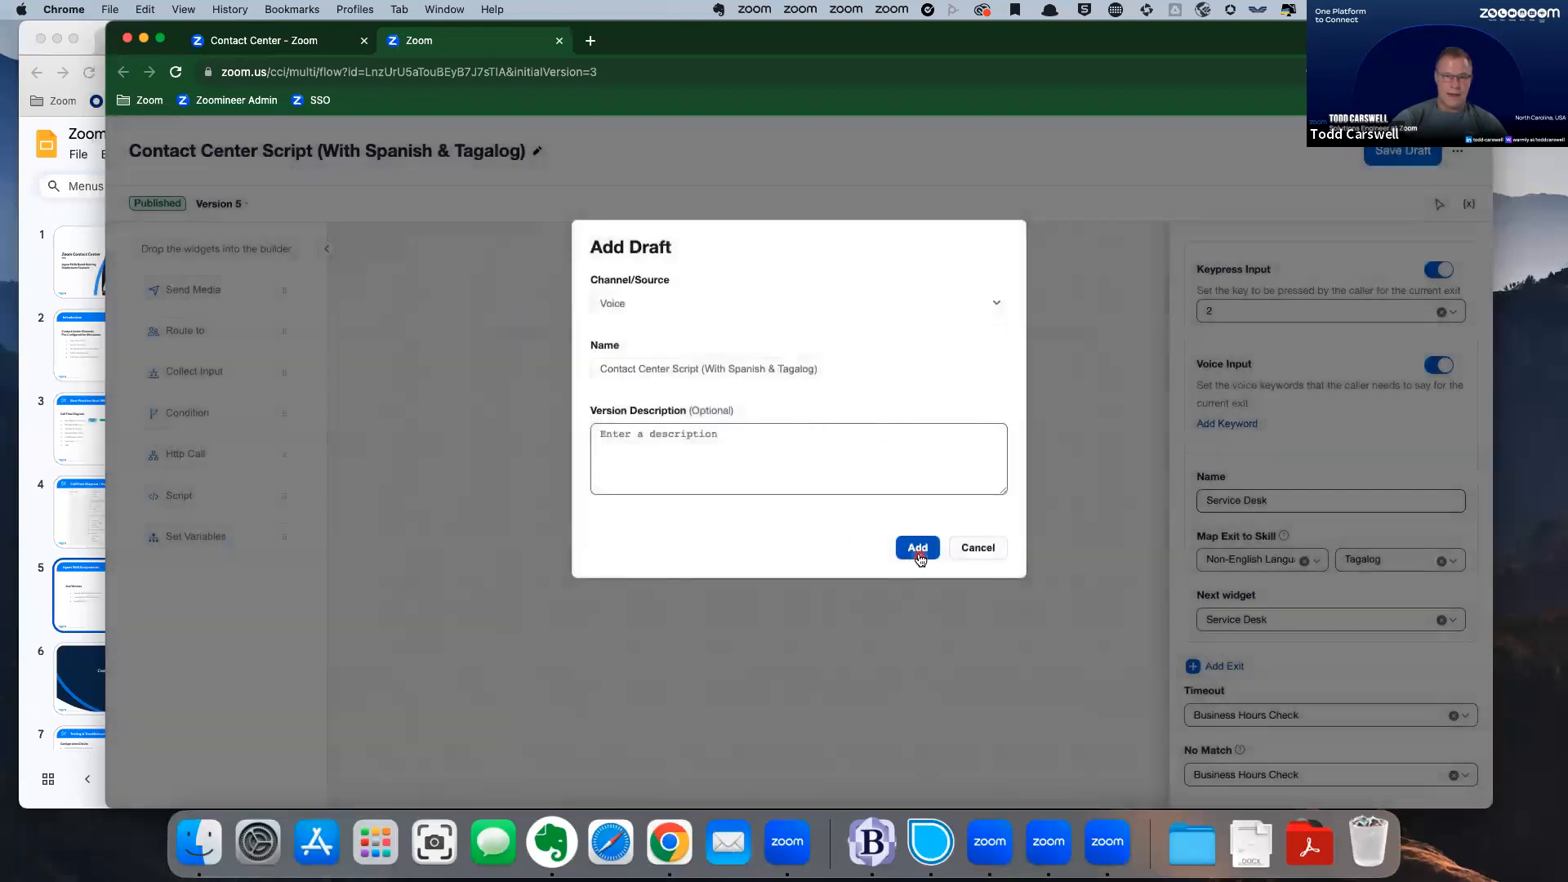
pyautogui.click(918, 549)
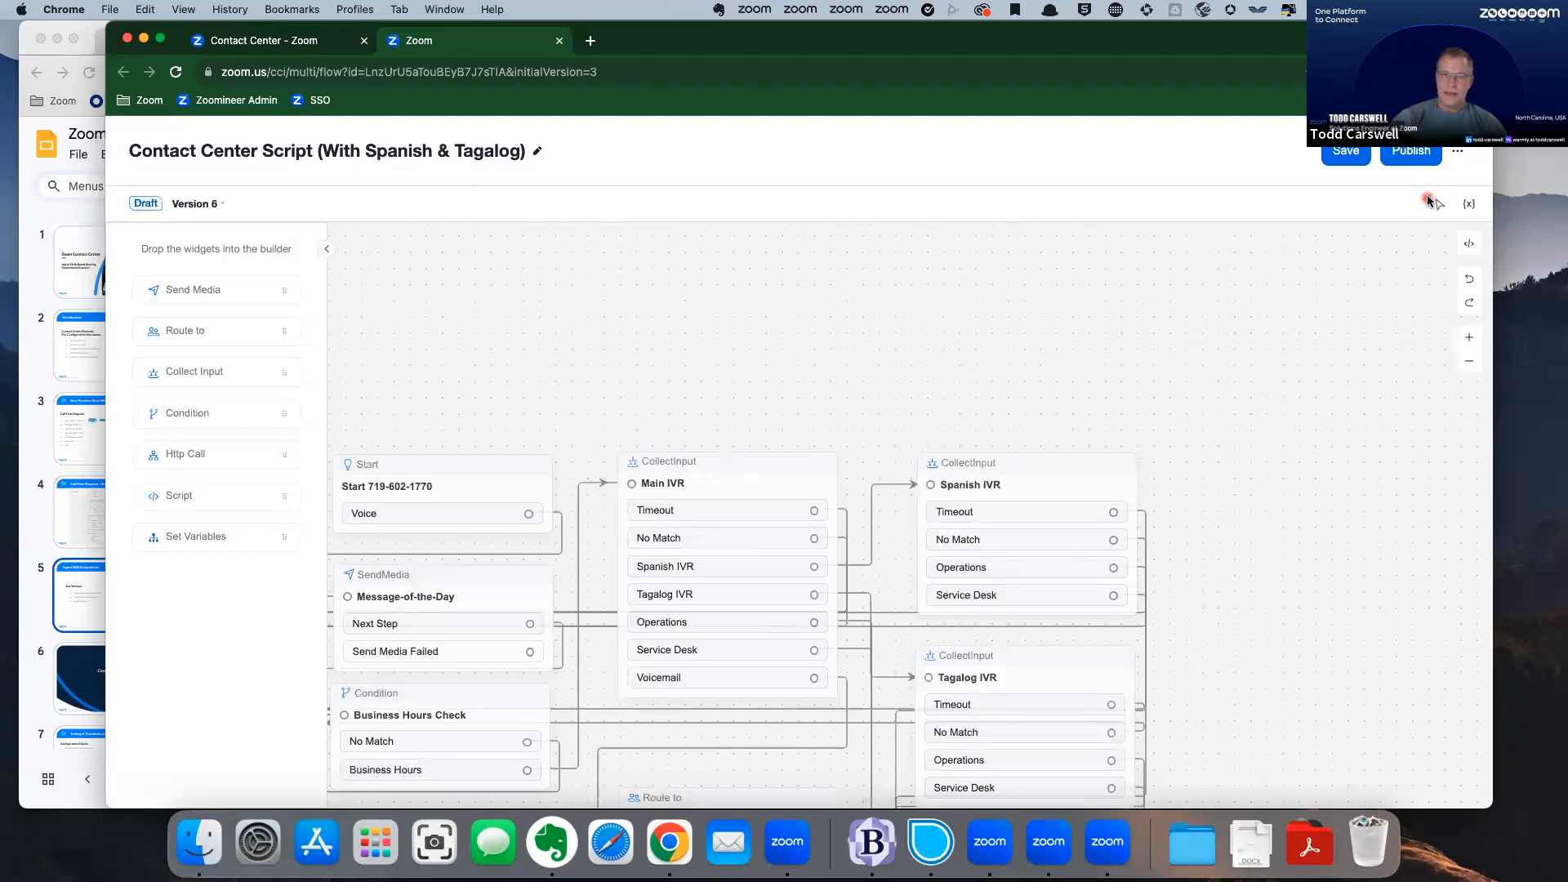
pyautogui.click(1411, 155)
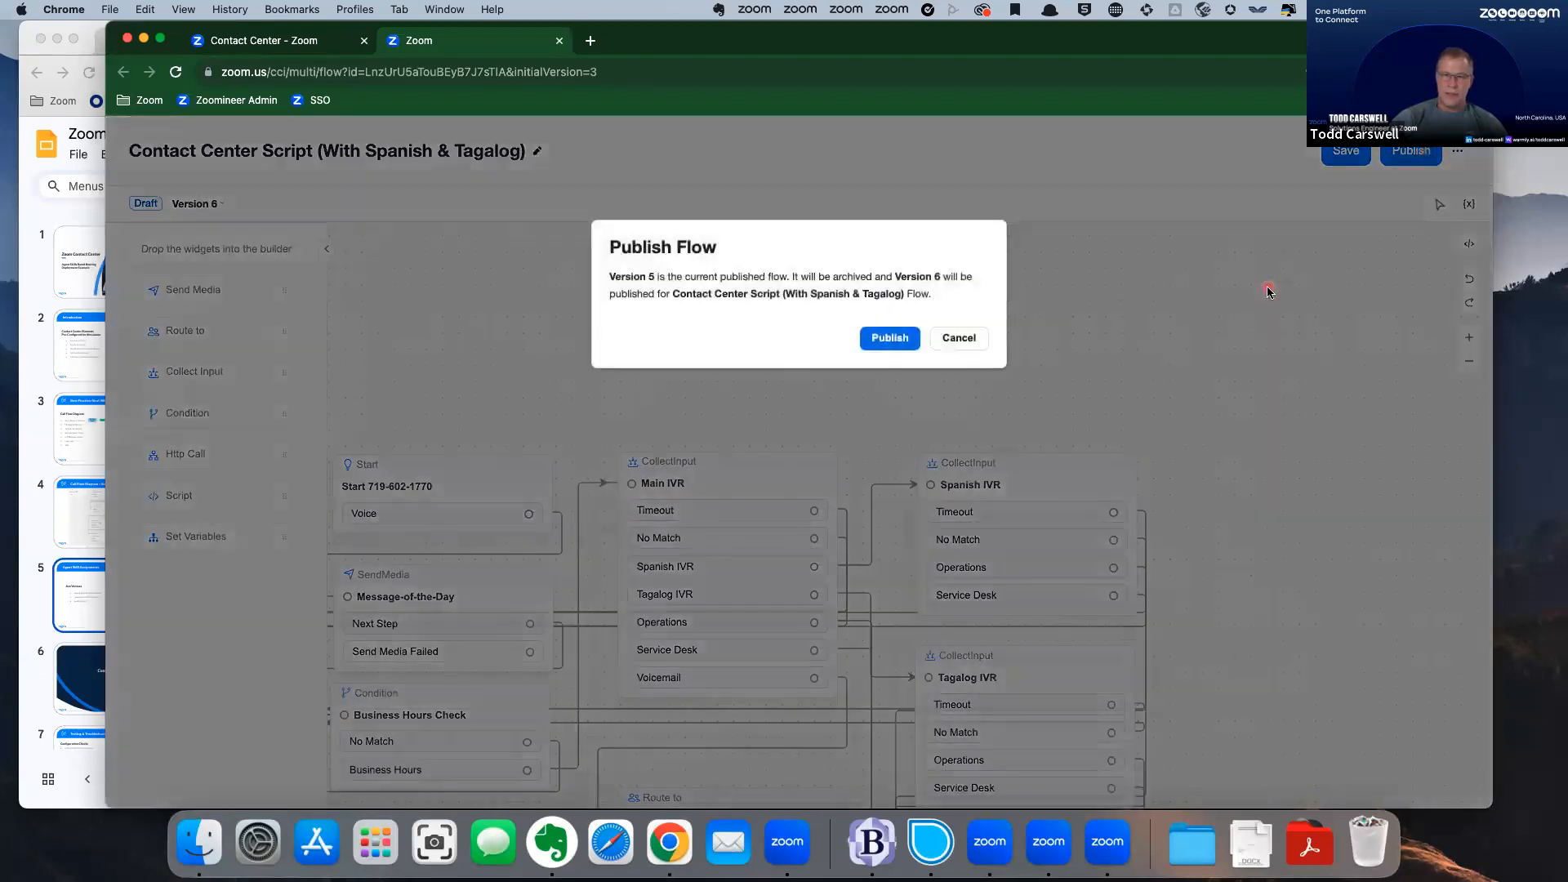
pyautogui.click(904, 345)
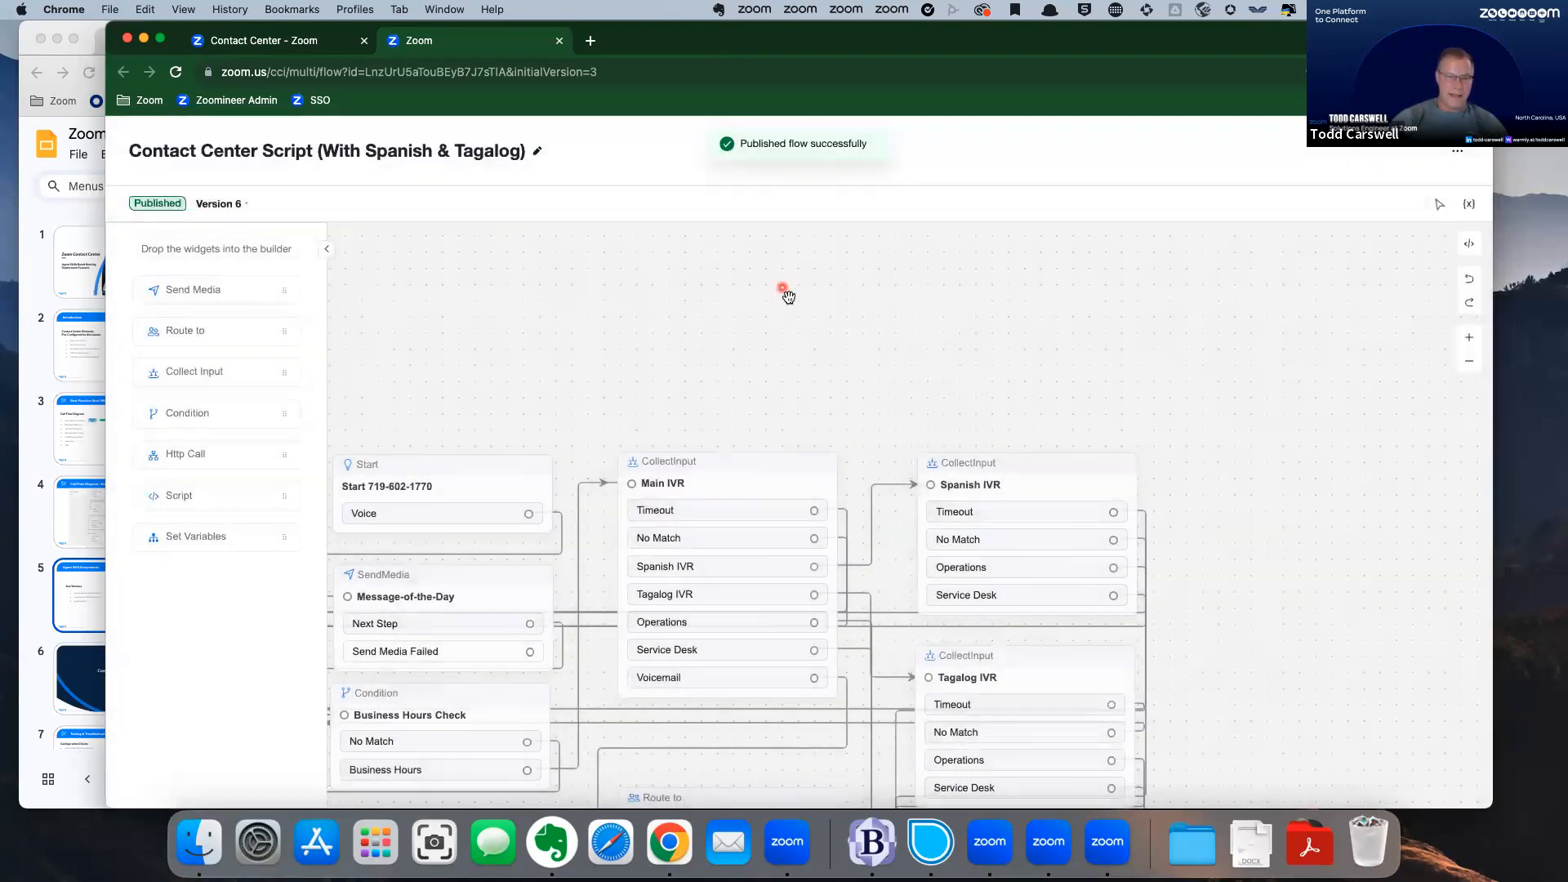
# Look over the published flow's widgets, then return to the Contact Center Management list of flows.
pyautogui.moveTo(788, 296); pyautogui.dragTo(864, 220)
pyautogui.moveTo(882, 360); pyautogui.dragTo(898, 254)
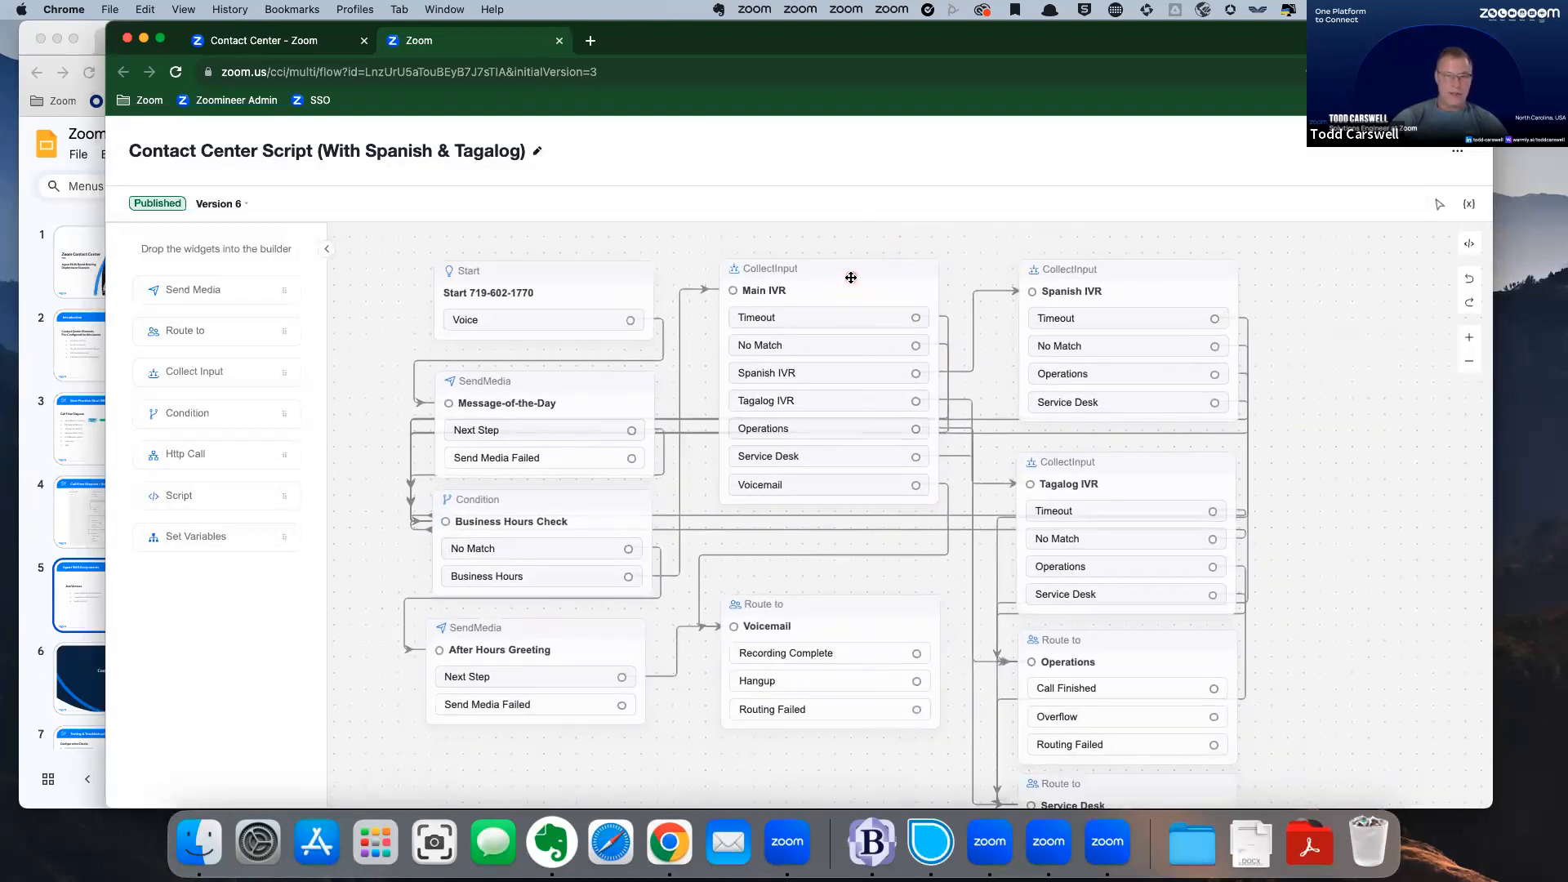
pyautogui.click(306, 44)
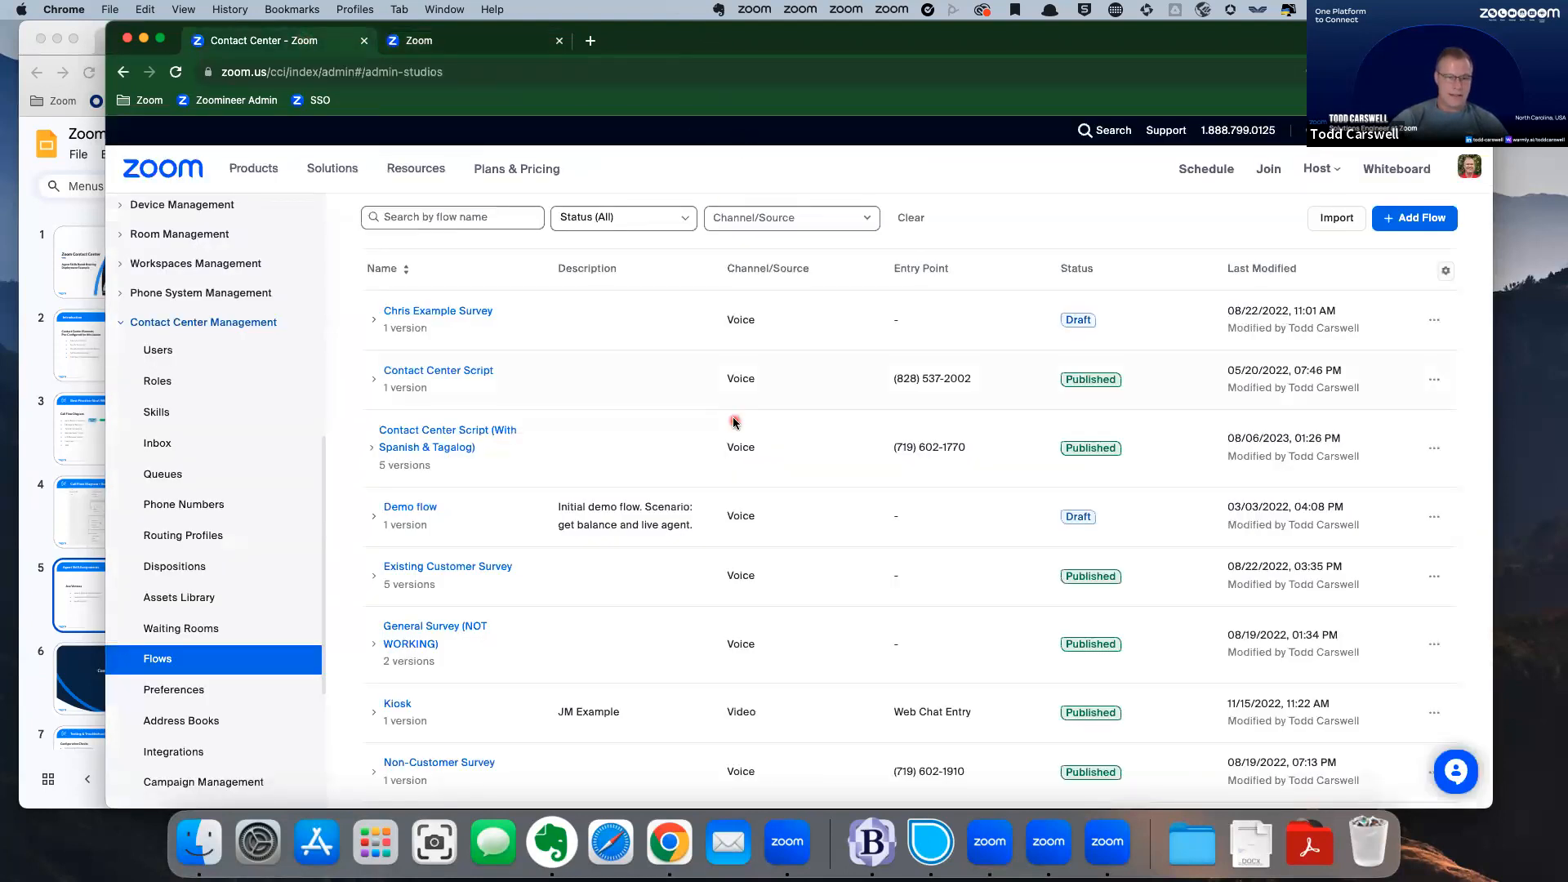
pyautogui.scroll(-1, 735, 420)
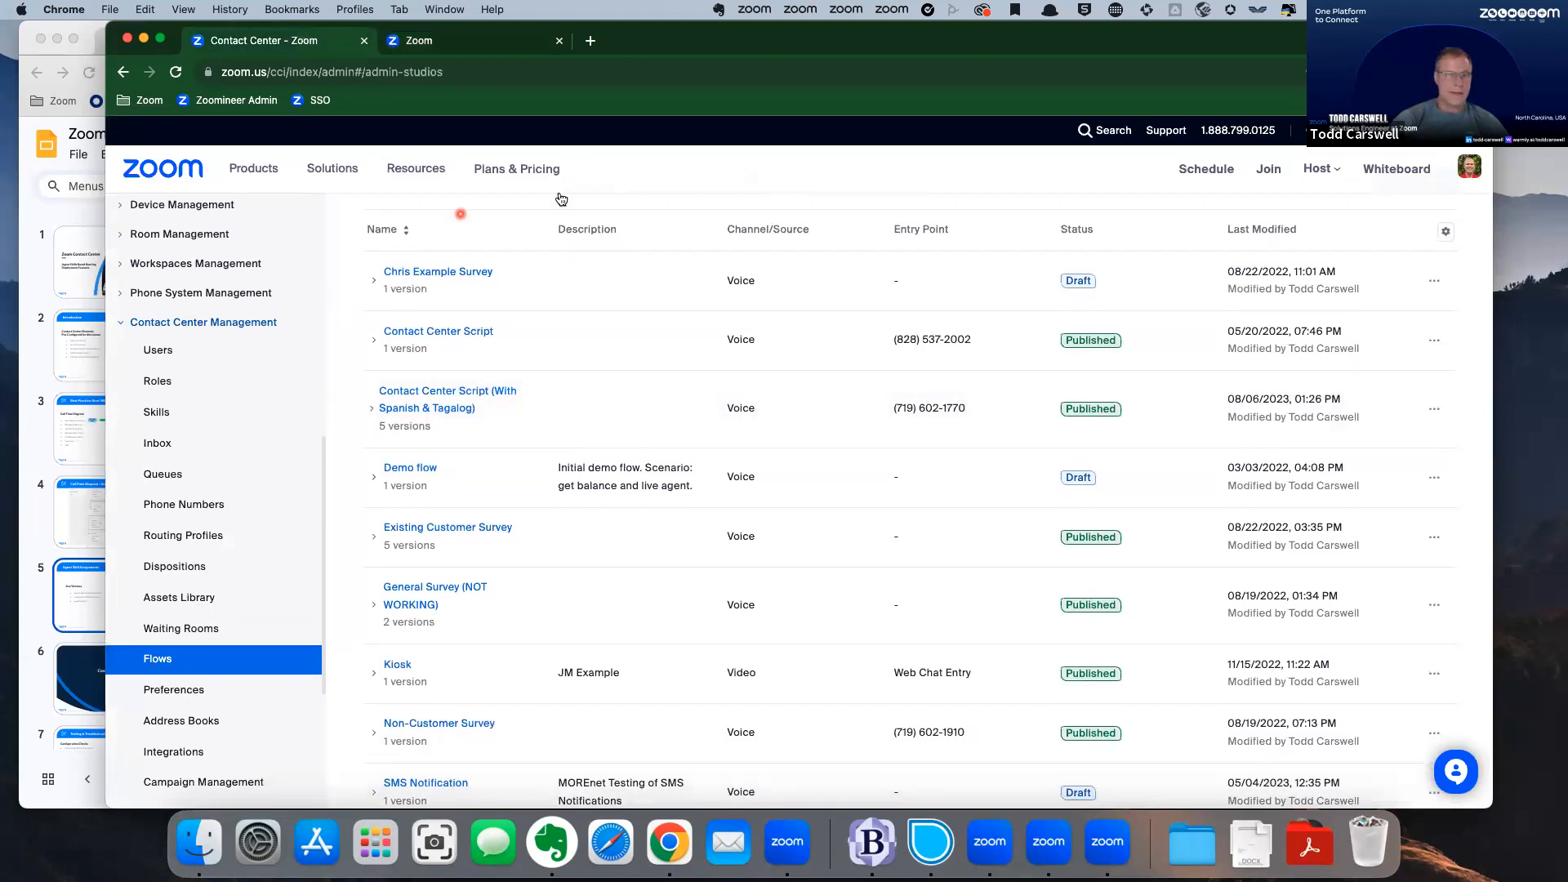
# Switch to the Google Slides presentation and show slide 7, Testing & Troubleshooting.
pyautogui.click(30, 379)
pyautogui.scroll(-3, 163, 581)
pyautogui.click(148, 631)
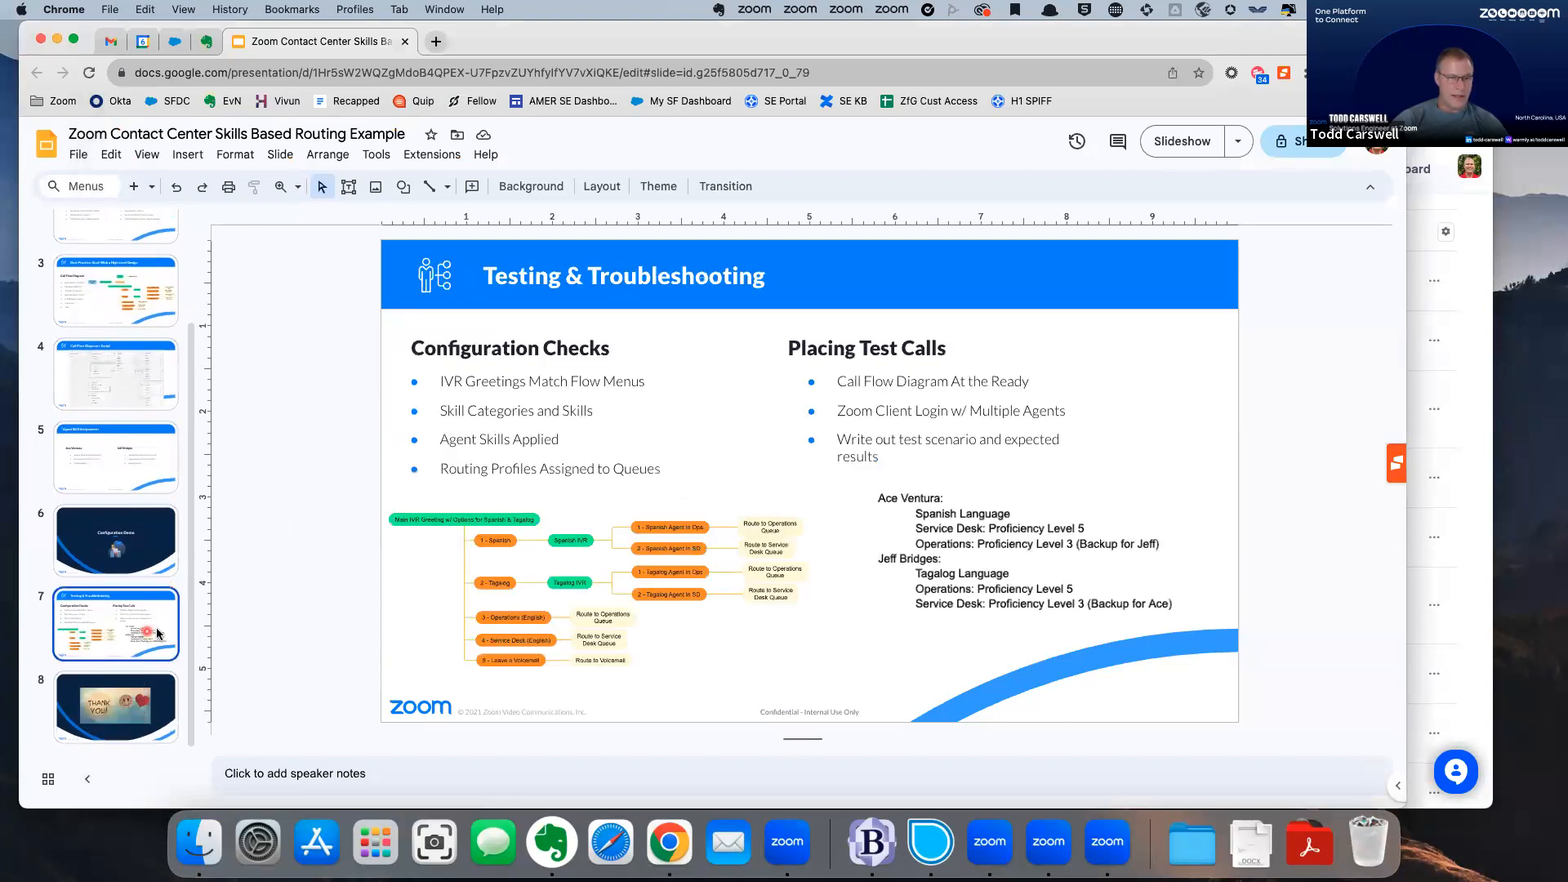
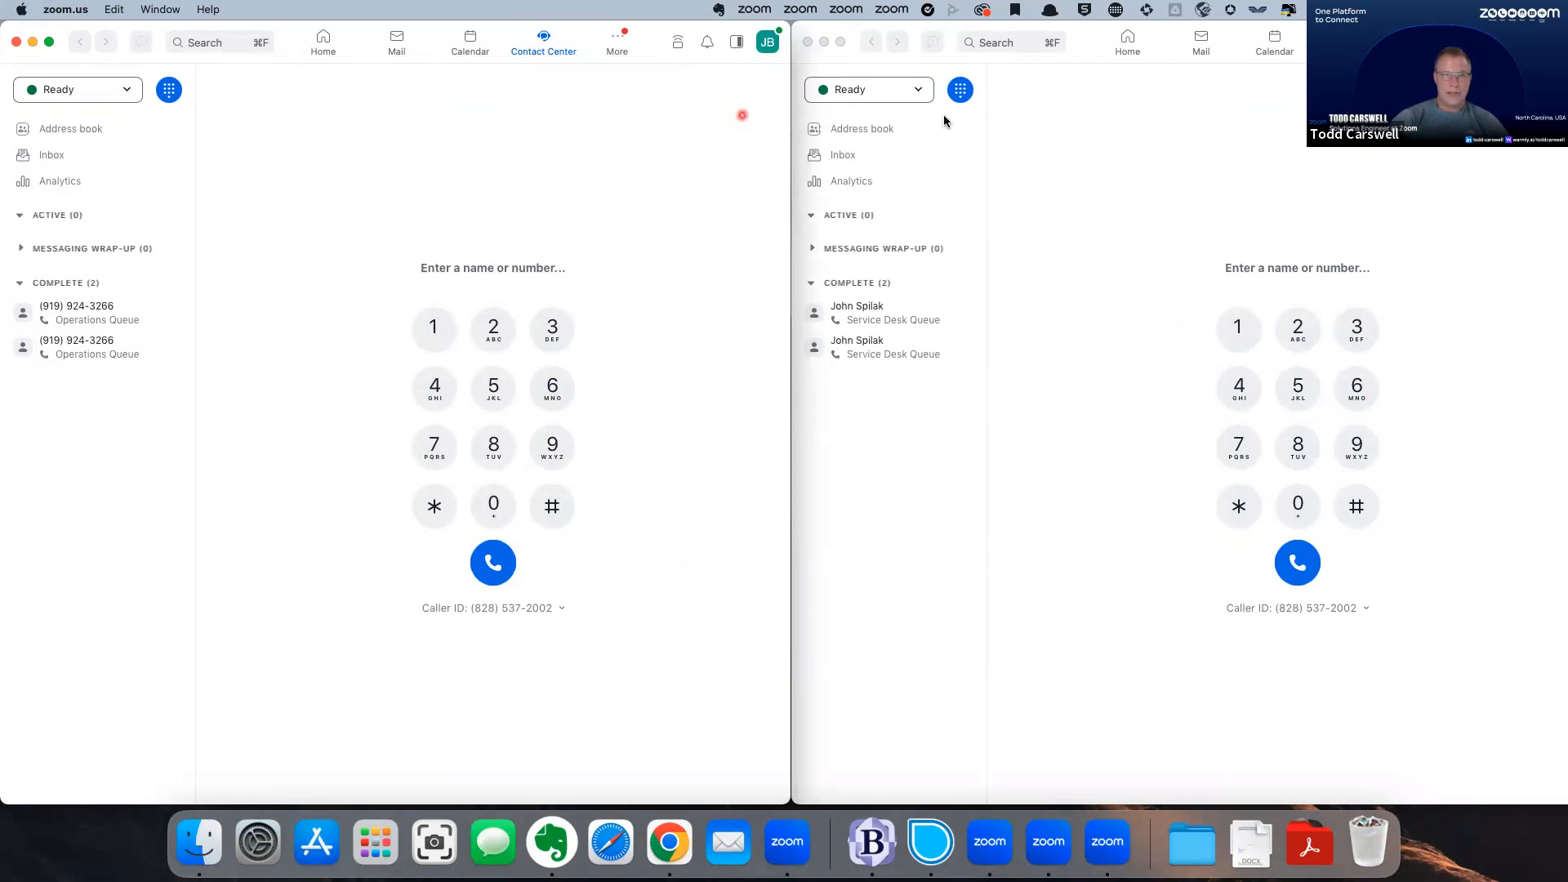
# Bring the second agent's Contact Center window to the front in the Zoom desktop client.
pyautogui.click(1134, 134)
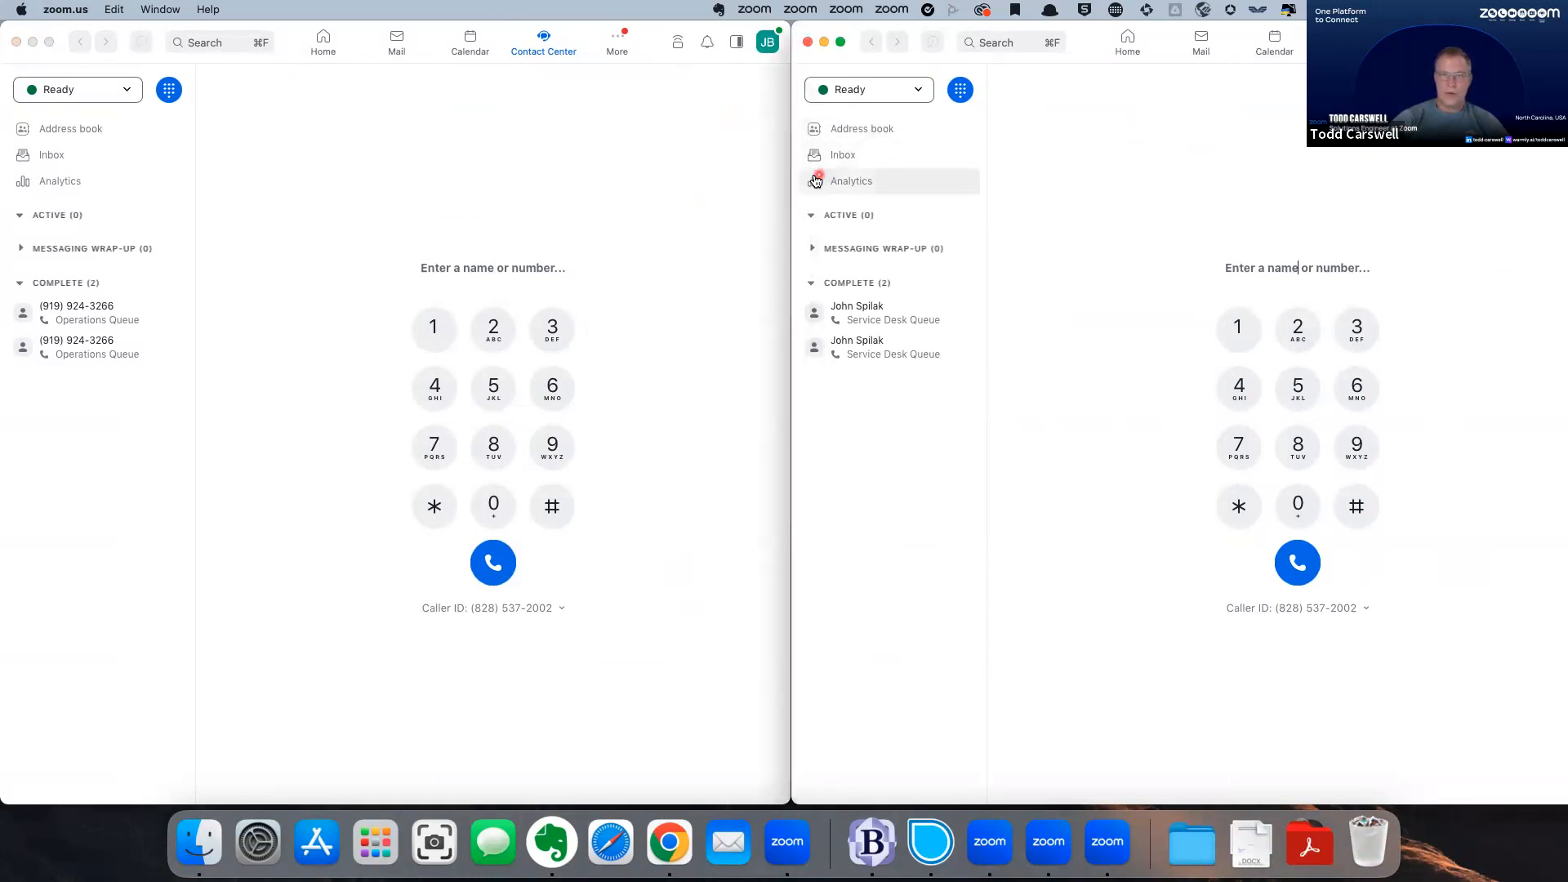
# Move and resize the second agent's Contact Center window so it sits beside the first agent's window.
pyautogui.moveTo(791, 177); pyautogui.dragTo(909, 177)
pyautogui.moveTo(1194, 31); pyautogui.dragTo(1104, 31)
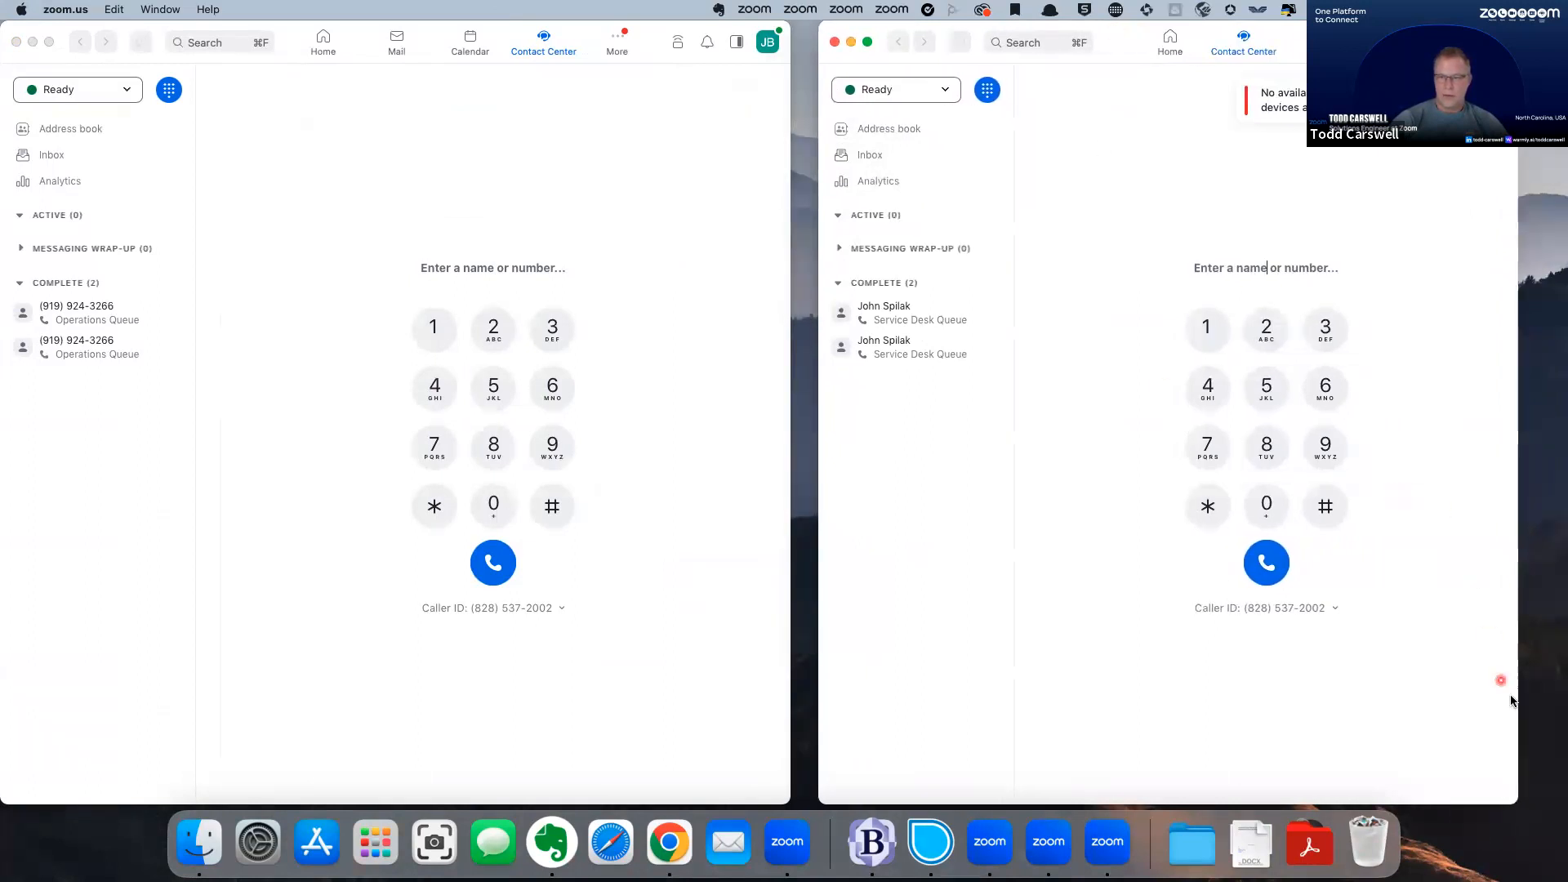
pyautogui.moveTo(1517, 687); pyautogui.dragTo(1543, 687)
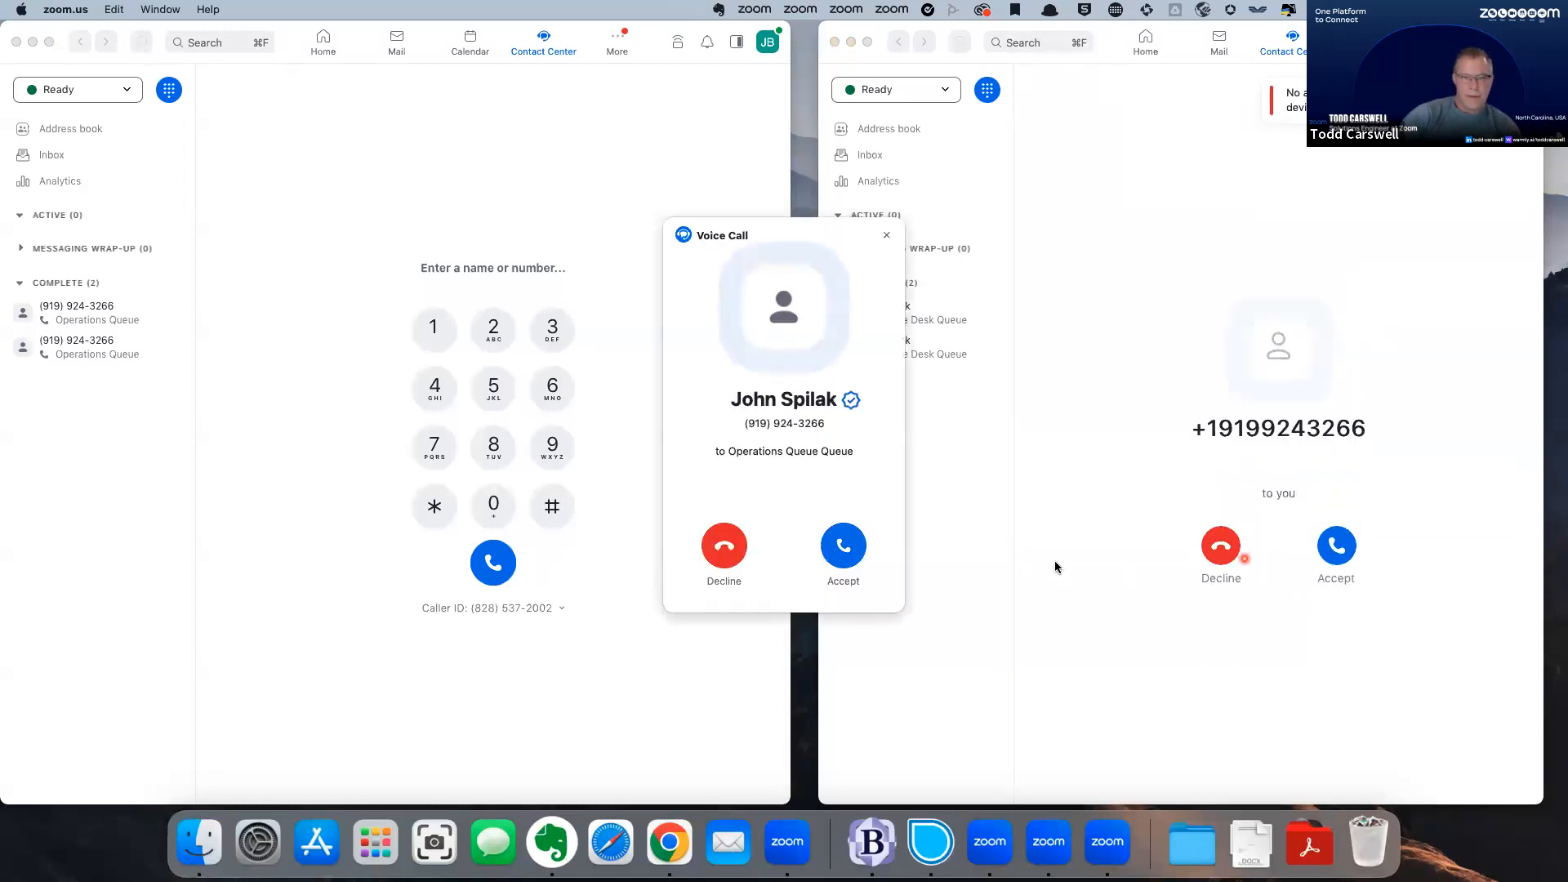
# Answer and mute the second agent's incoming Operations Queue call, and save its disposition as Internal Transfer once the caller hangs up.
pyautogui.click(844, 547)
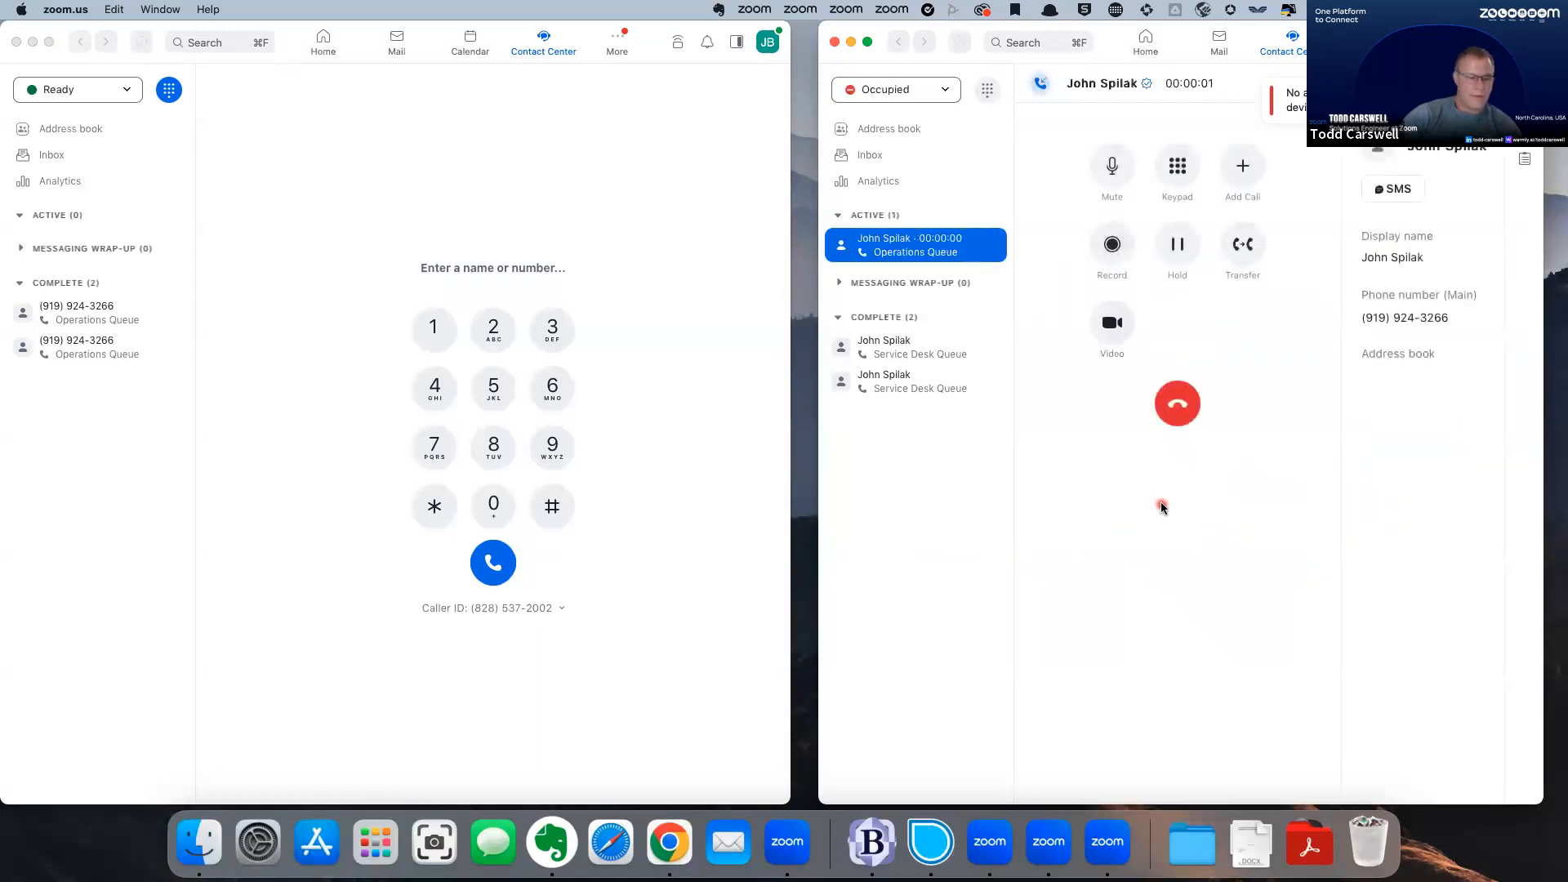
pyautogui.click(1112, 166)
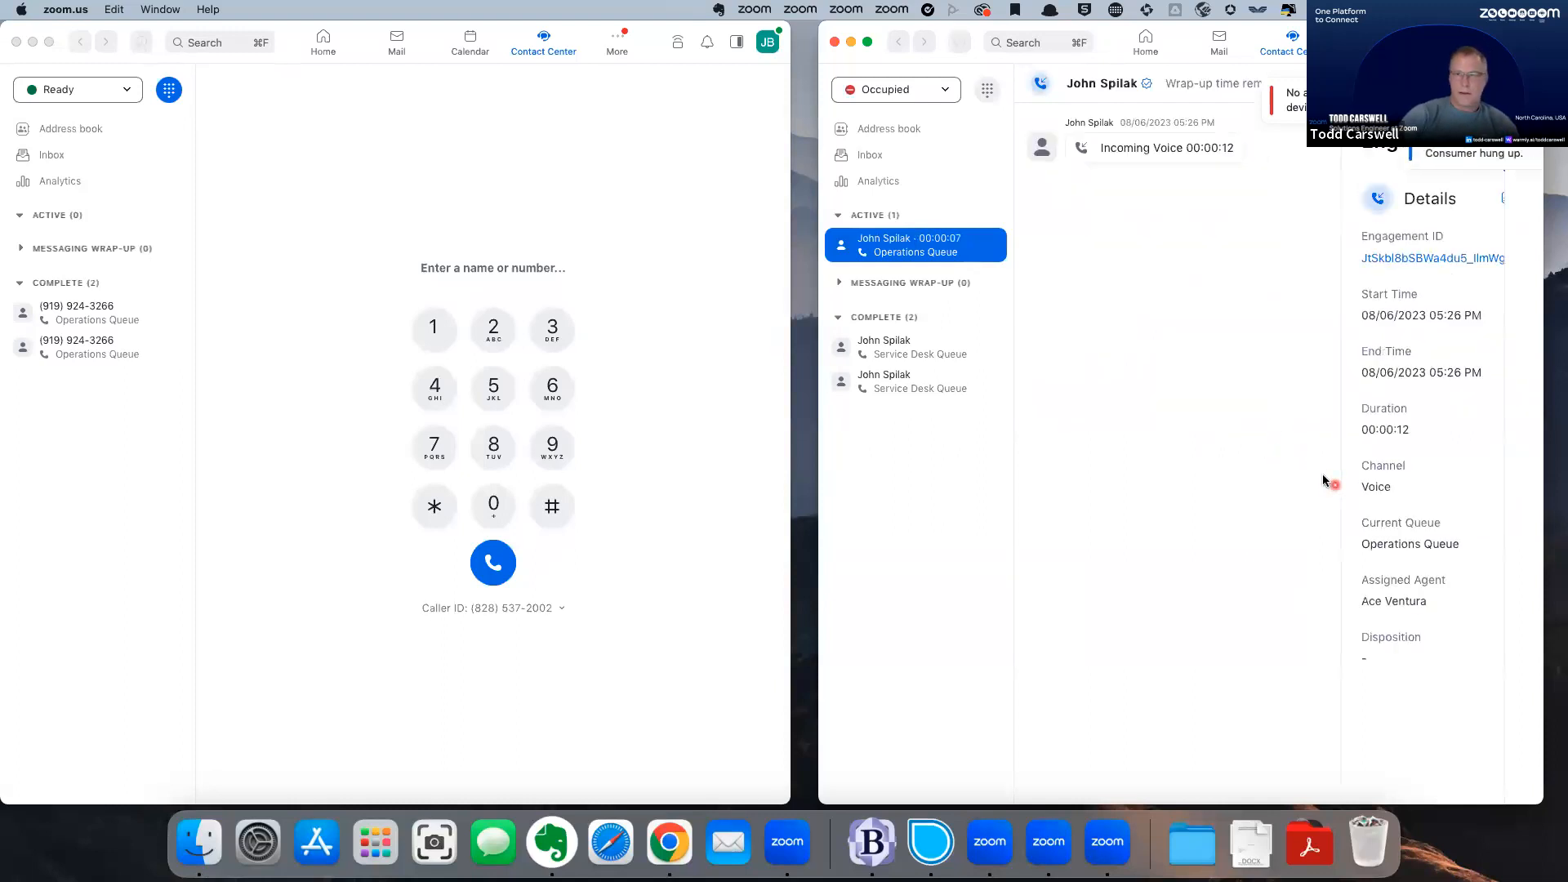
pyautogui.moveTo(1099, 38); pyautogui.dragTo(1042, 37)
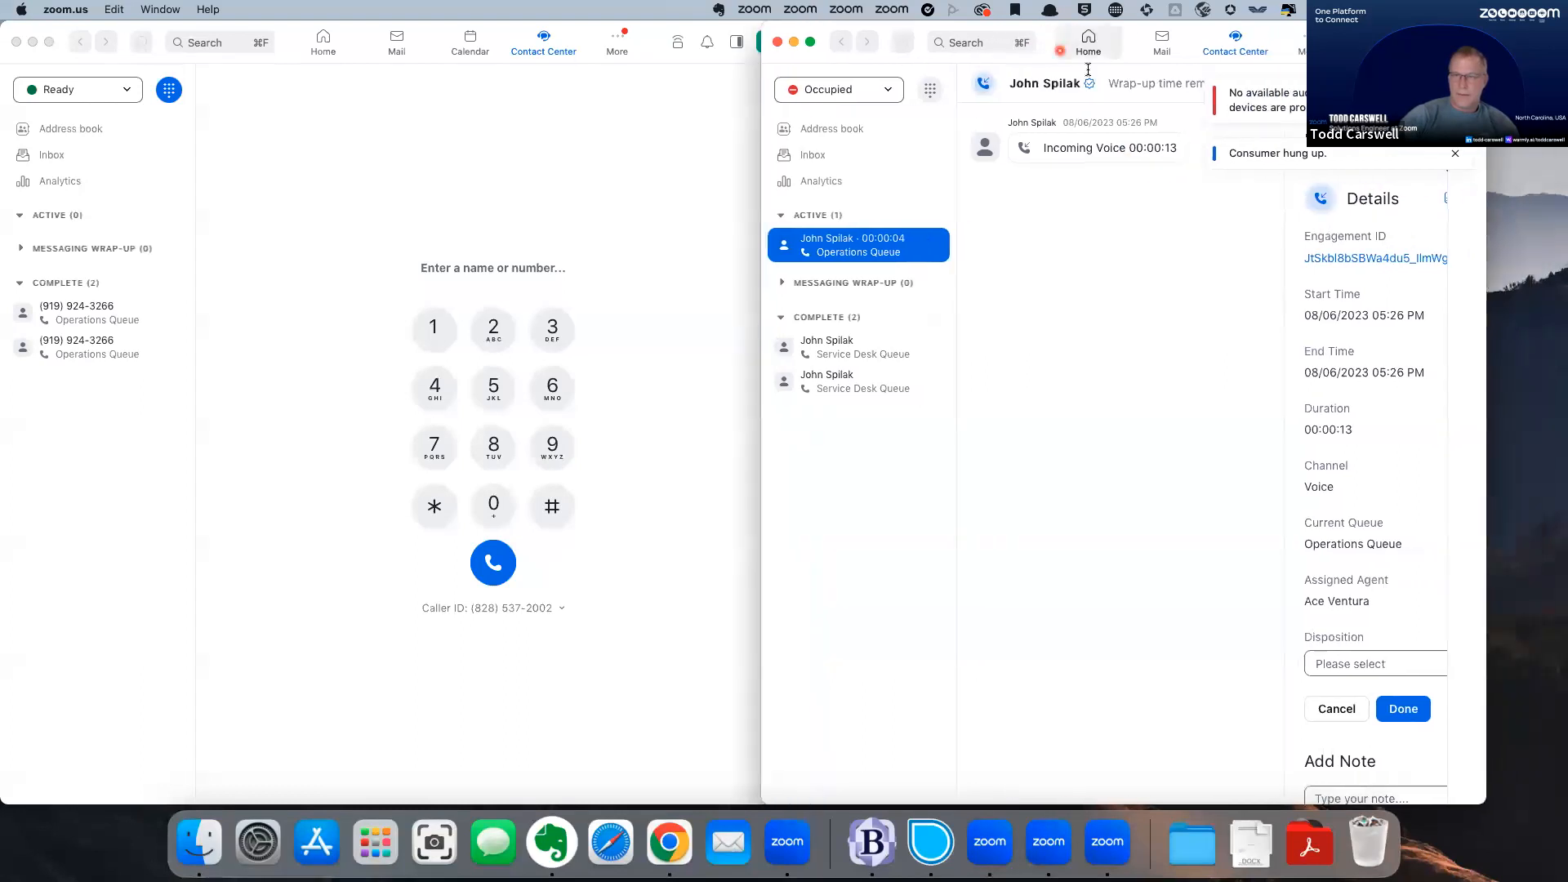
pyautogui.click(1455, 154)
pyautogui.scroll(-3, 1412, 519)
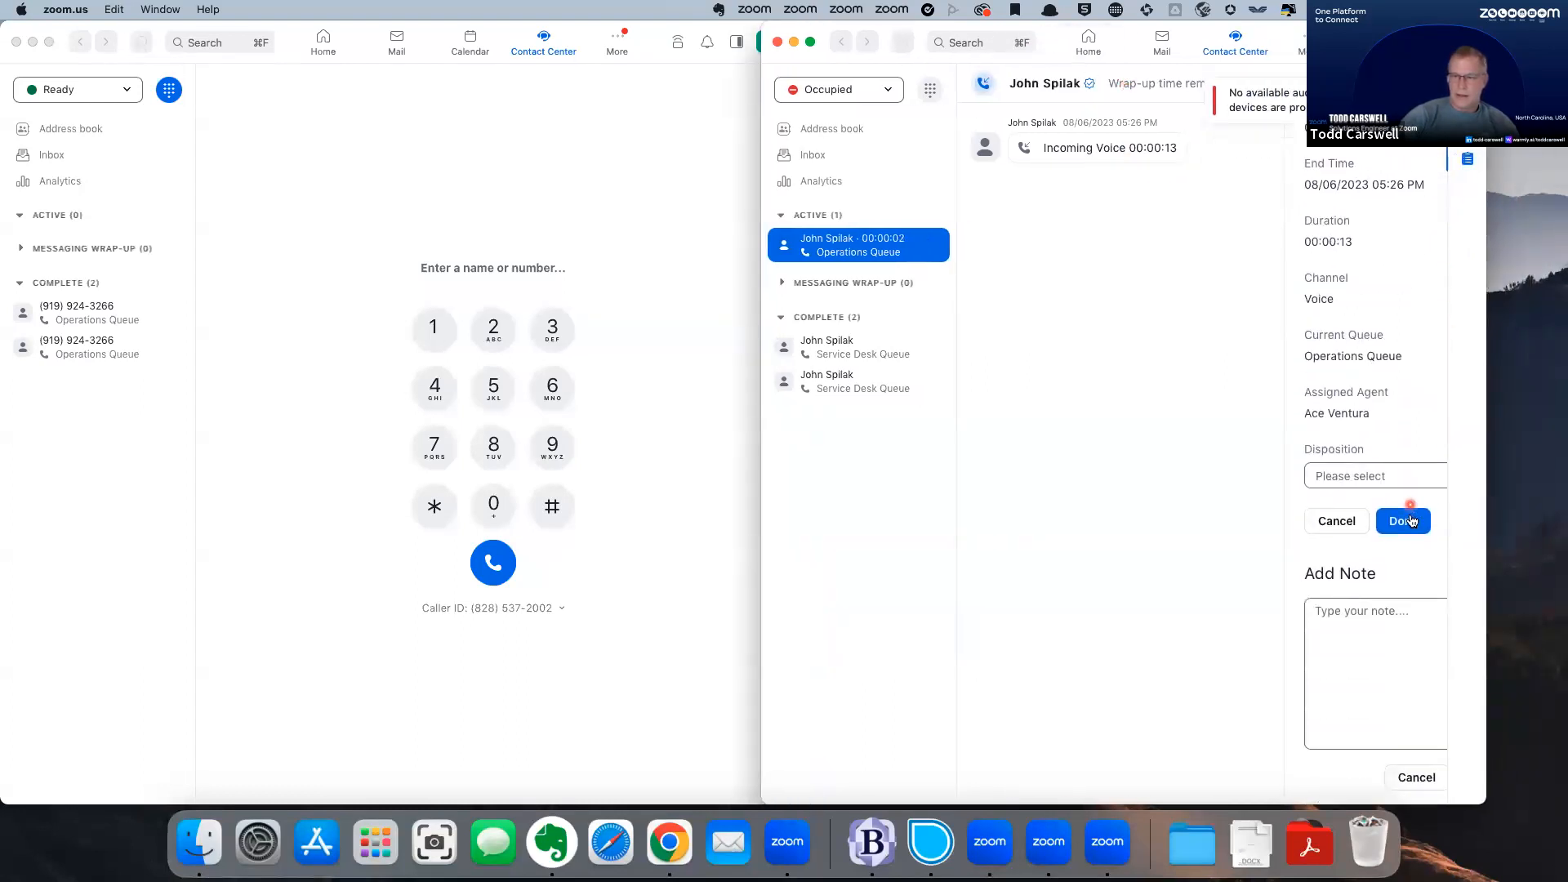
pyautogui.click(1382, 441)
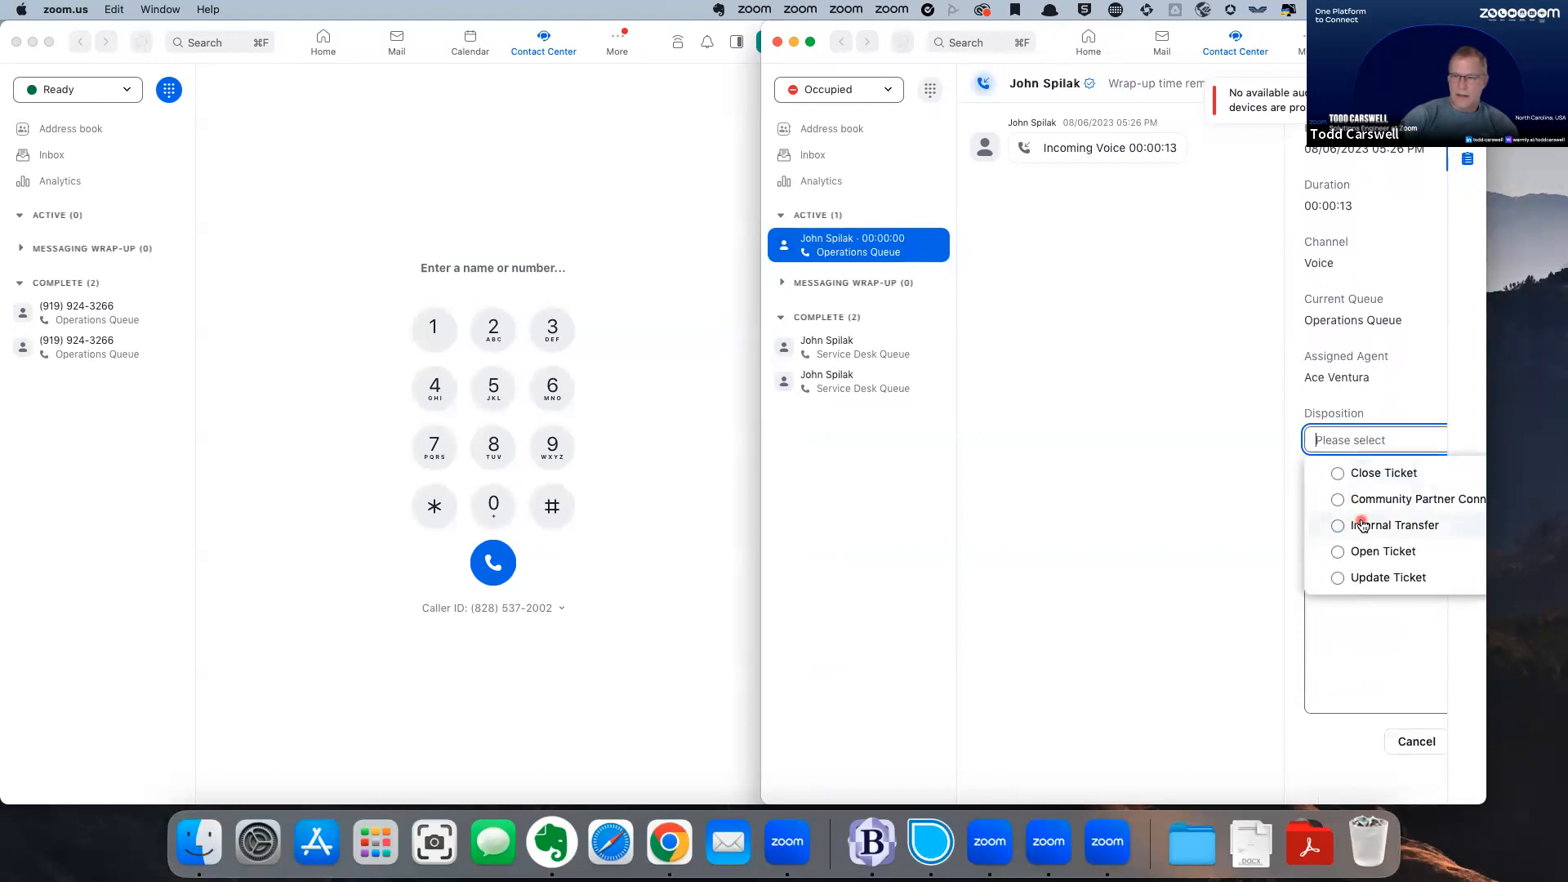
pyautogui.click(1361, 525)
pyautogui.click(1401, 483)
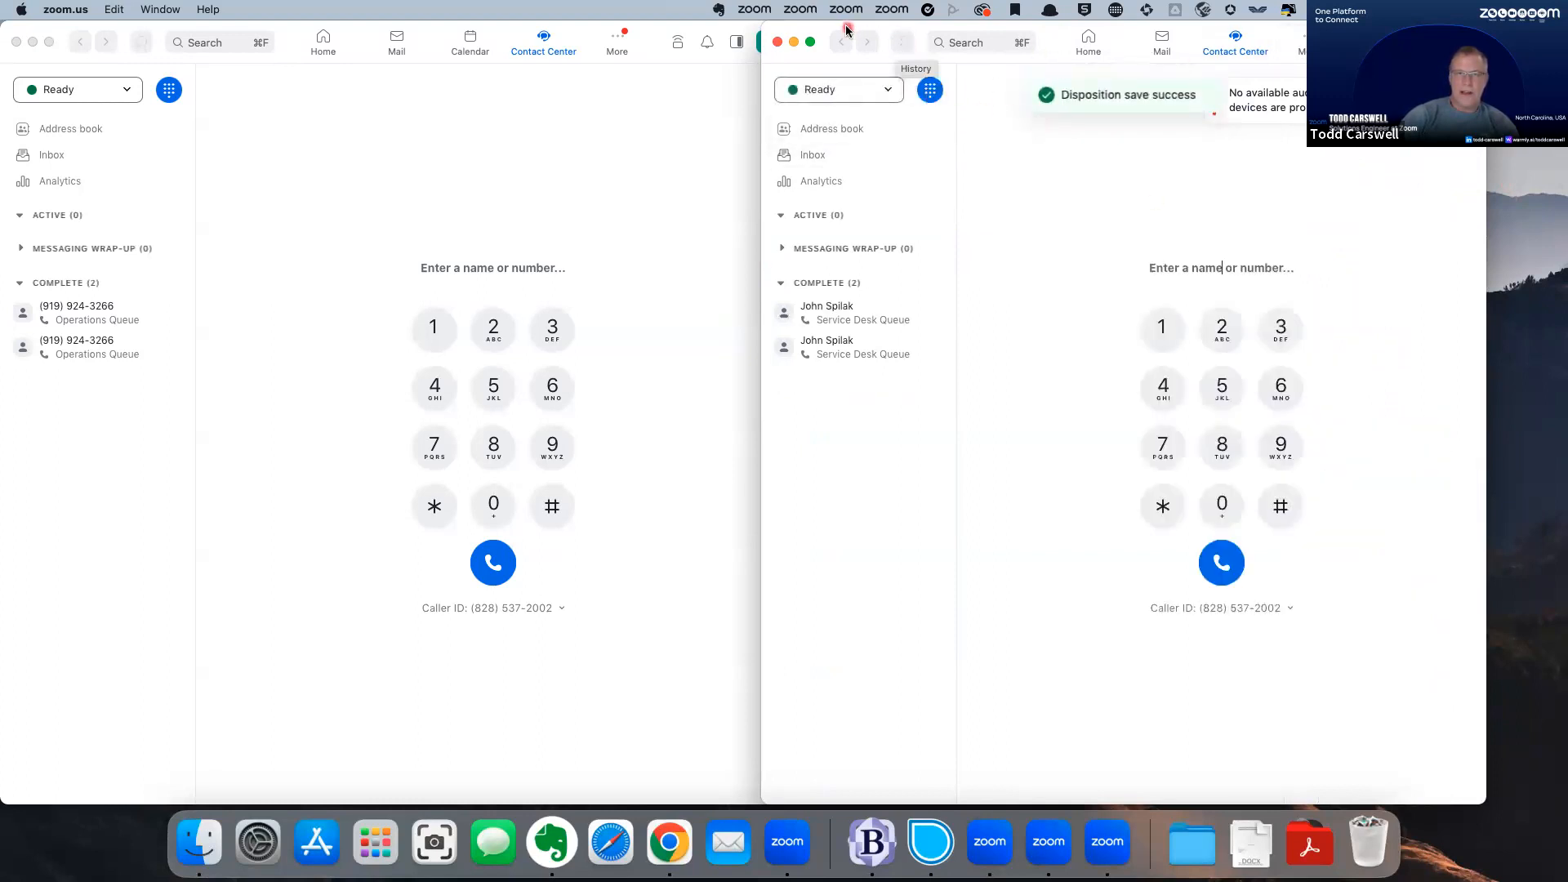
# Answer and end another Operations Queue call as the second agent, and save its disposition as Internal Transfer.
pyautogui.moveTo(846, 30); pyautogui.dragTo(889, 30)
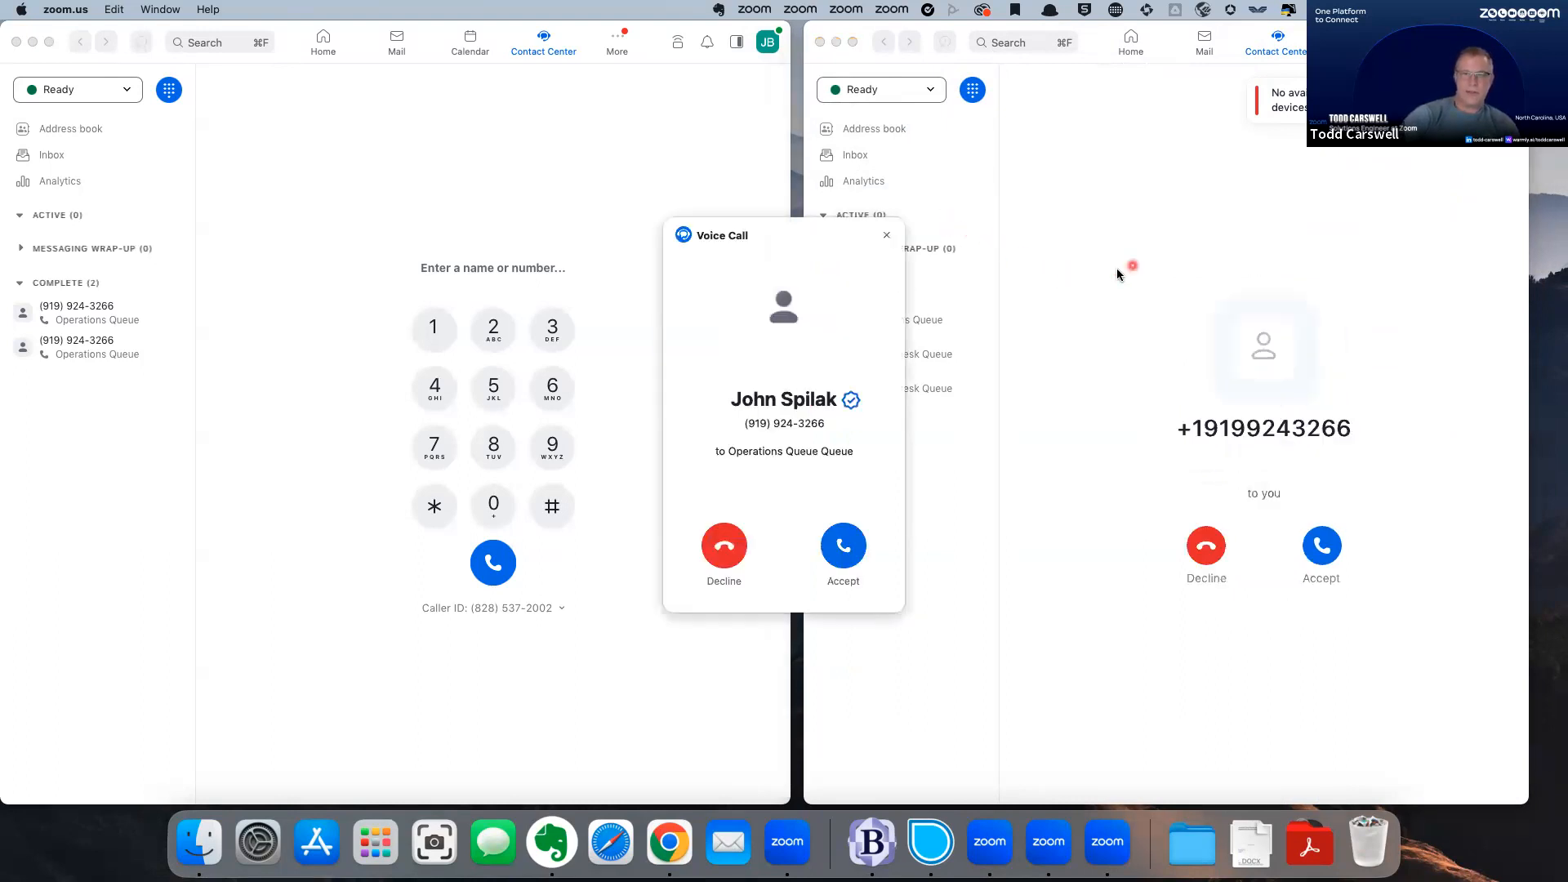
pyautogui.click(1321, 546)
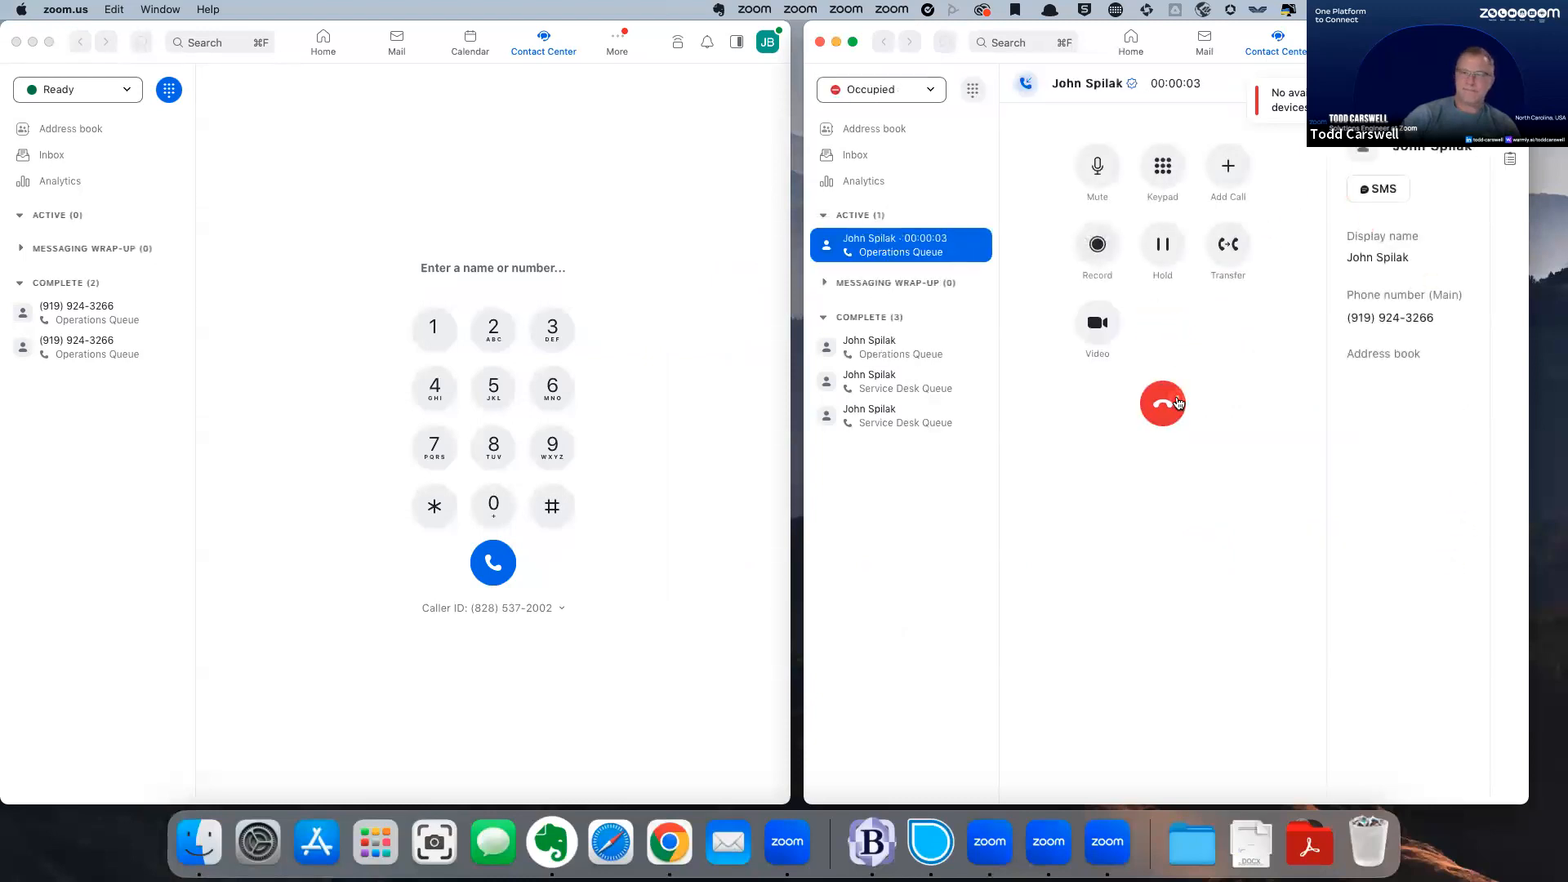
pyautogui.click(1163, 403)
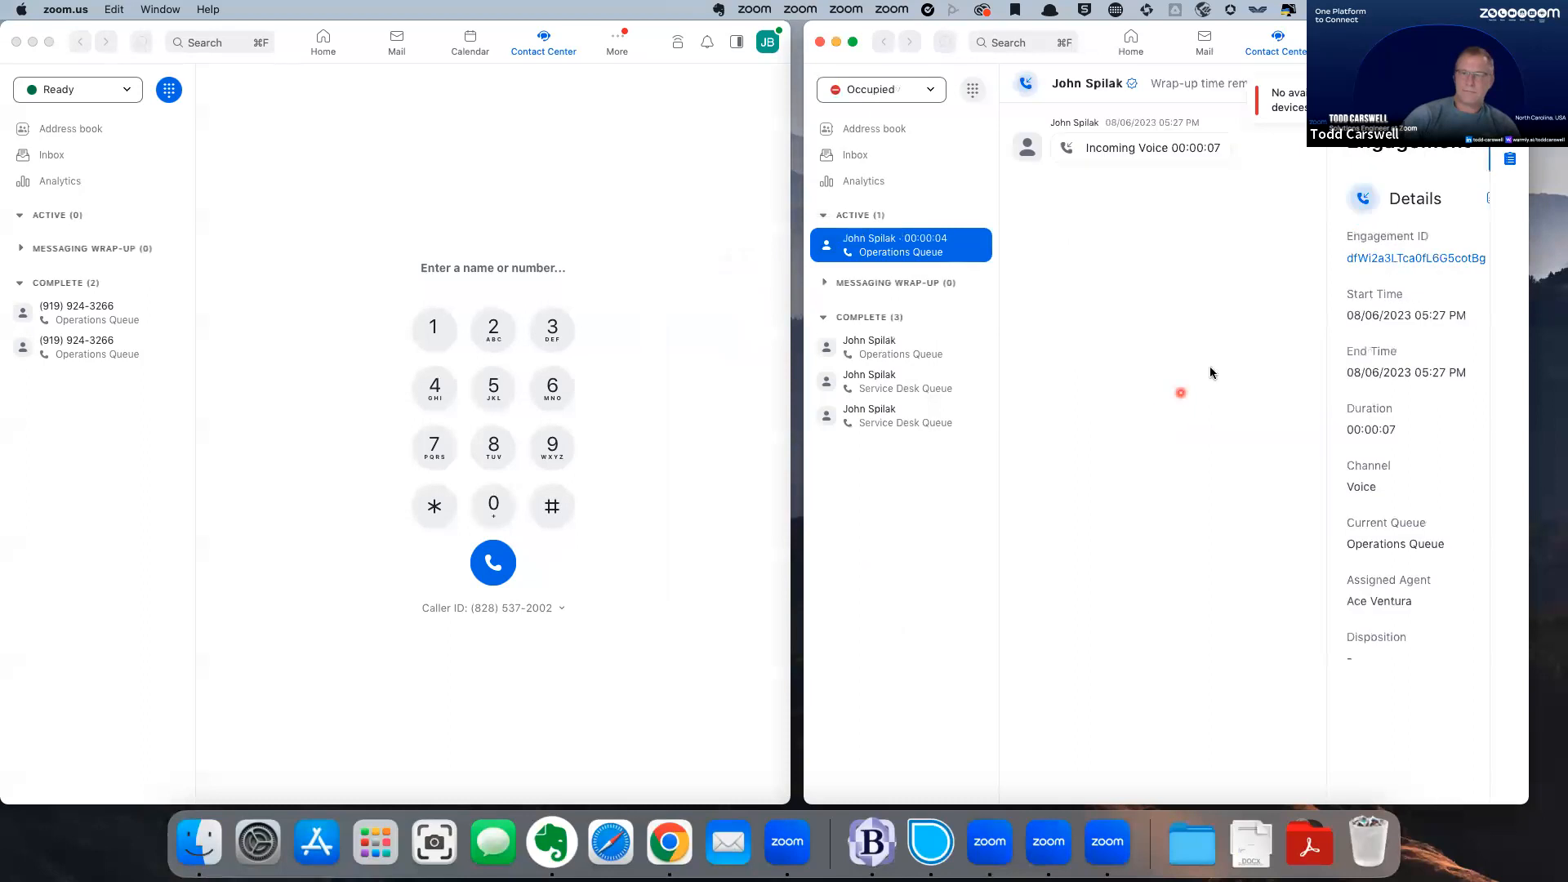
pyautogui.scroll(-2, 1404, 522)
pyautogui.click(1400, 539)
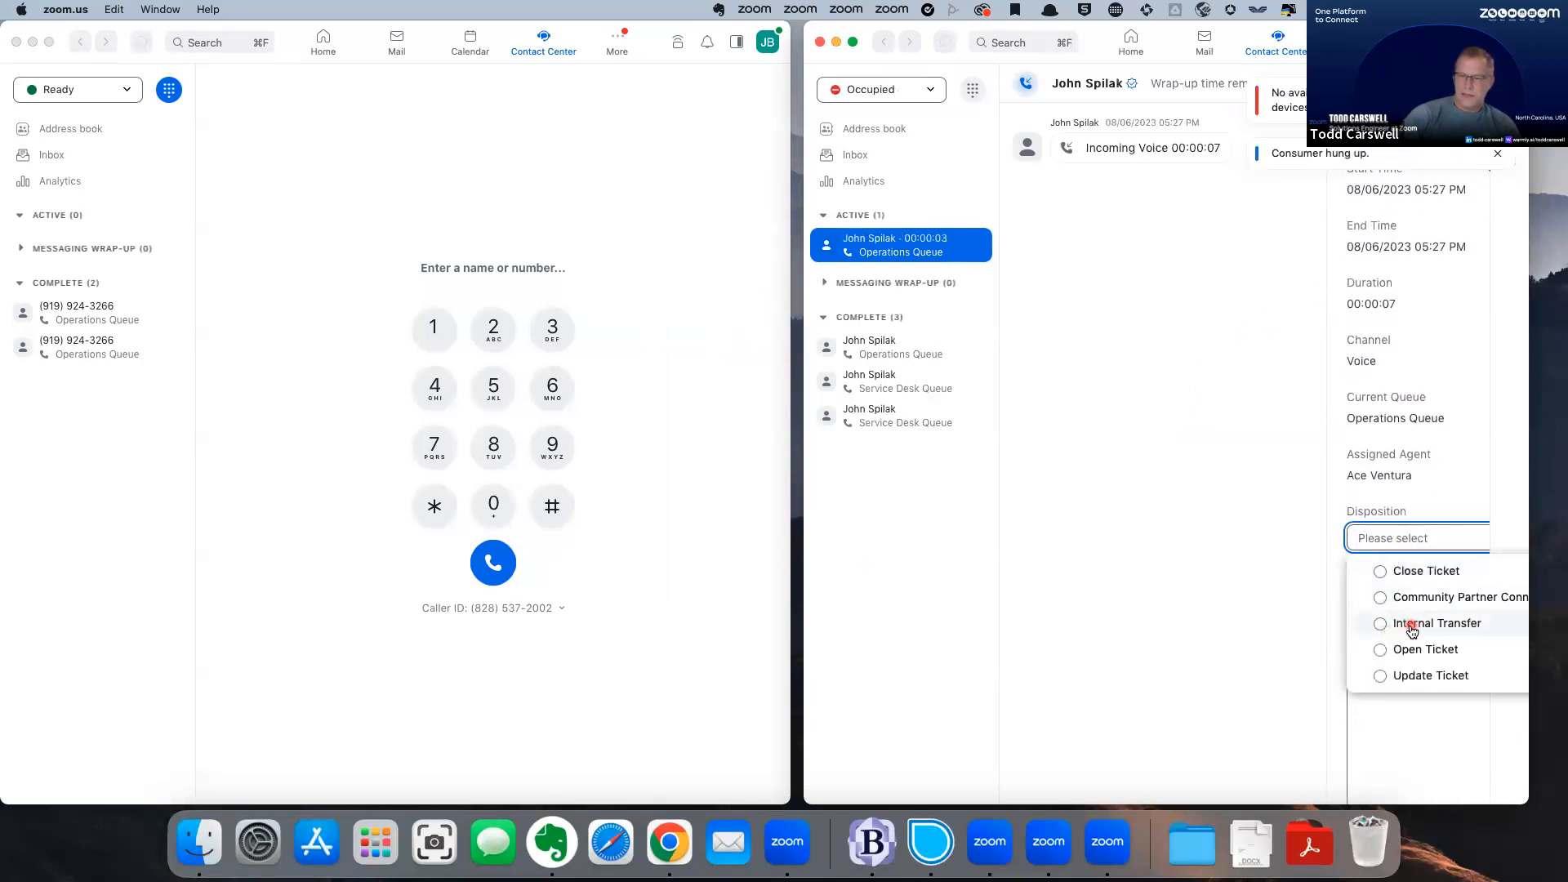
pyautogui.click(1405, 621)
pyautogui.click(1446, 583)
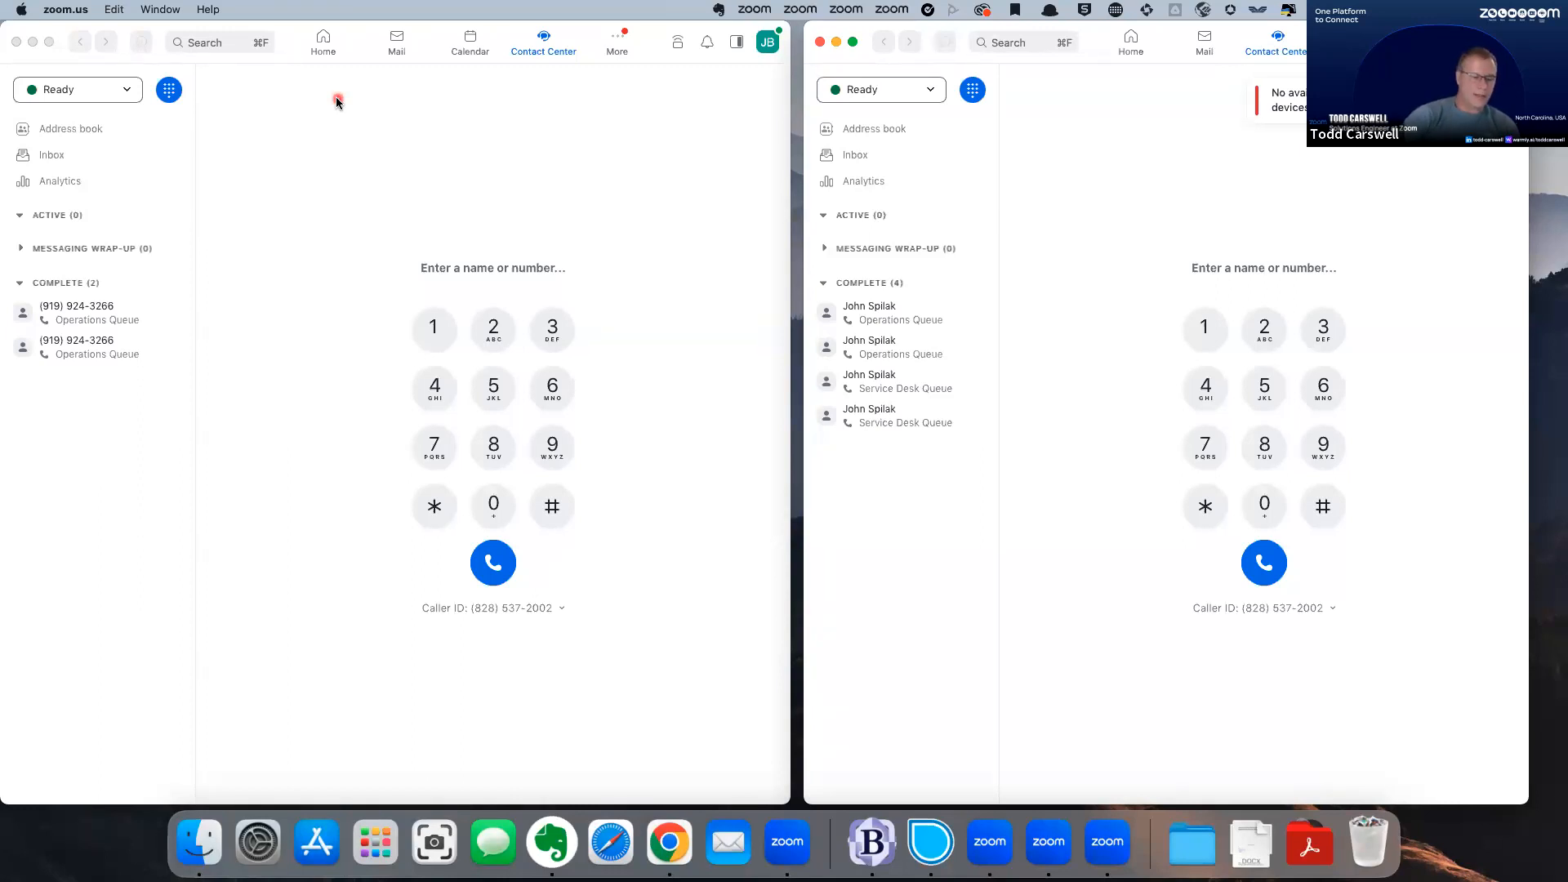
# Answer and end the Operations Queue call routed to the first agent, and save its disposition as Internal Transfer.
pyautogui.click(843, 544)
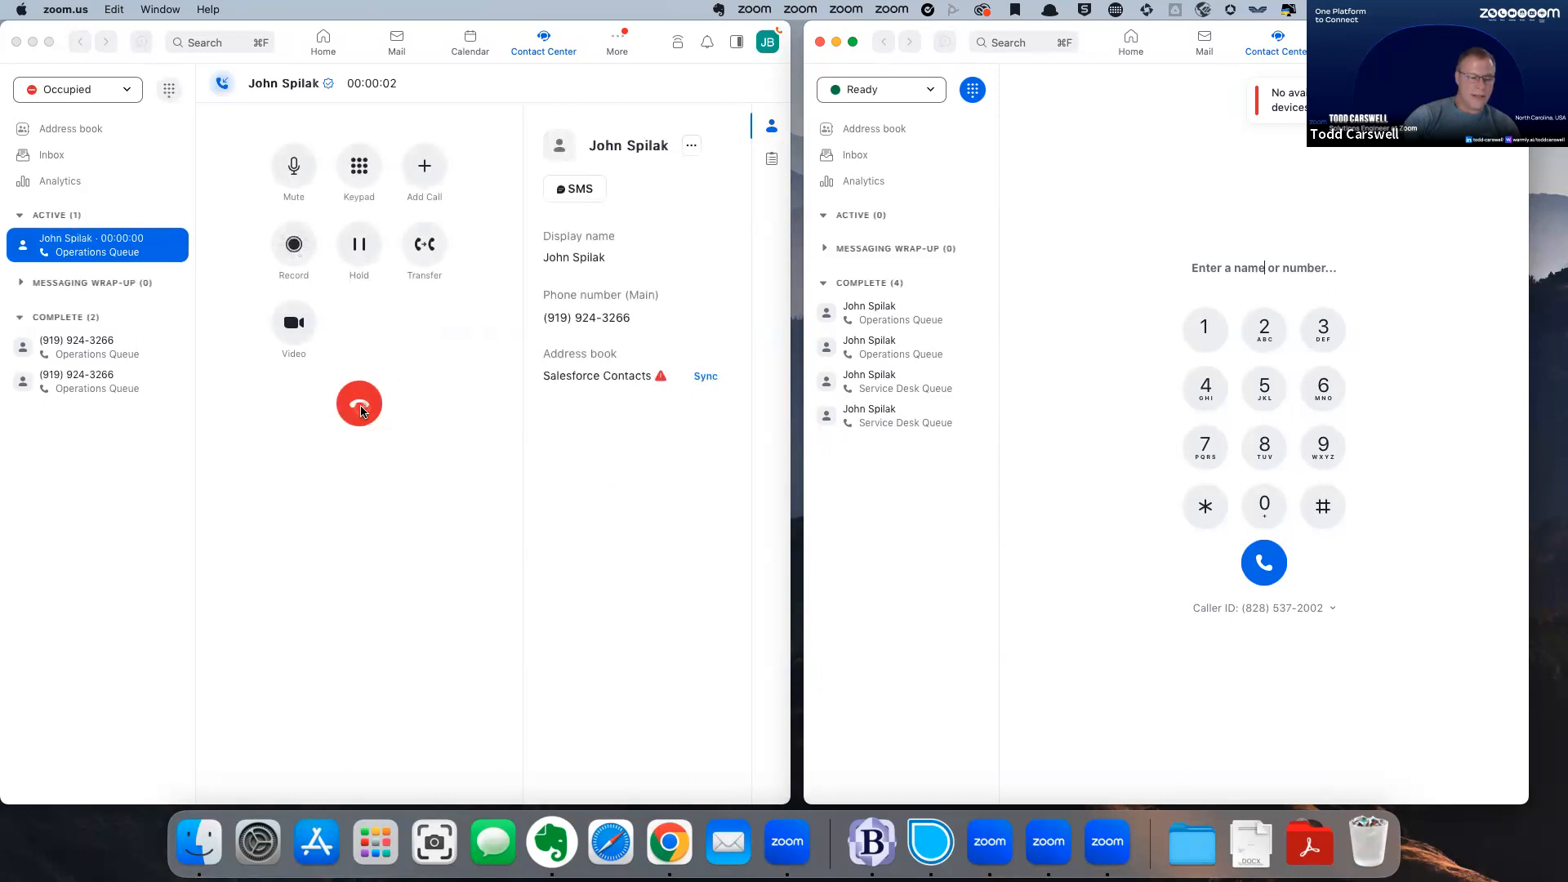
pyautogui.click(362, 410)
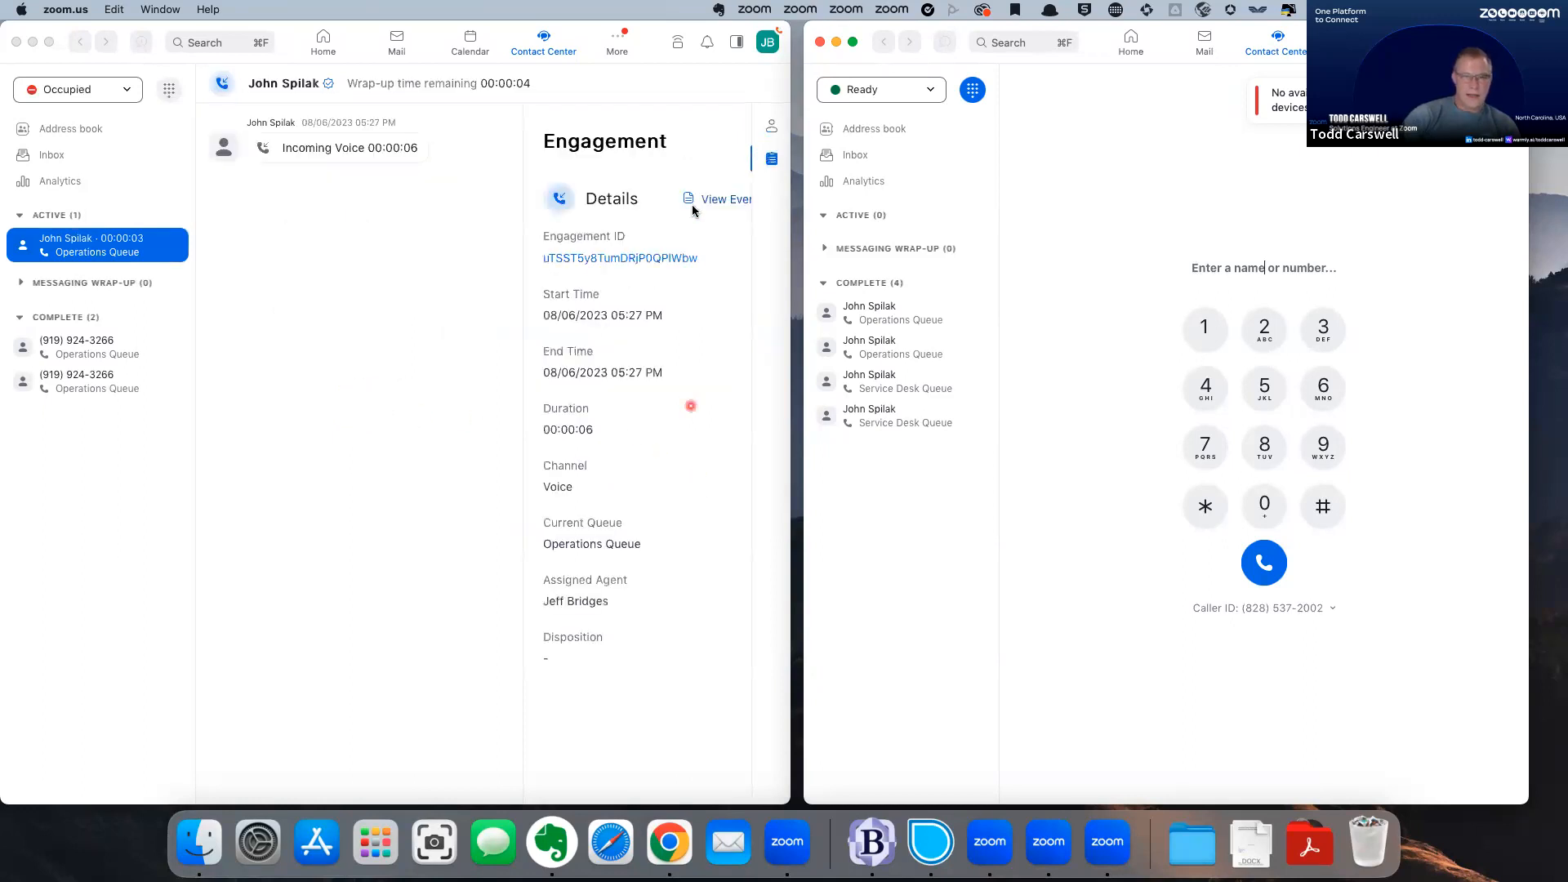
pyautogui.scroll(-3, 662, 488)
pyautogui.click(633, 437)
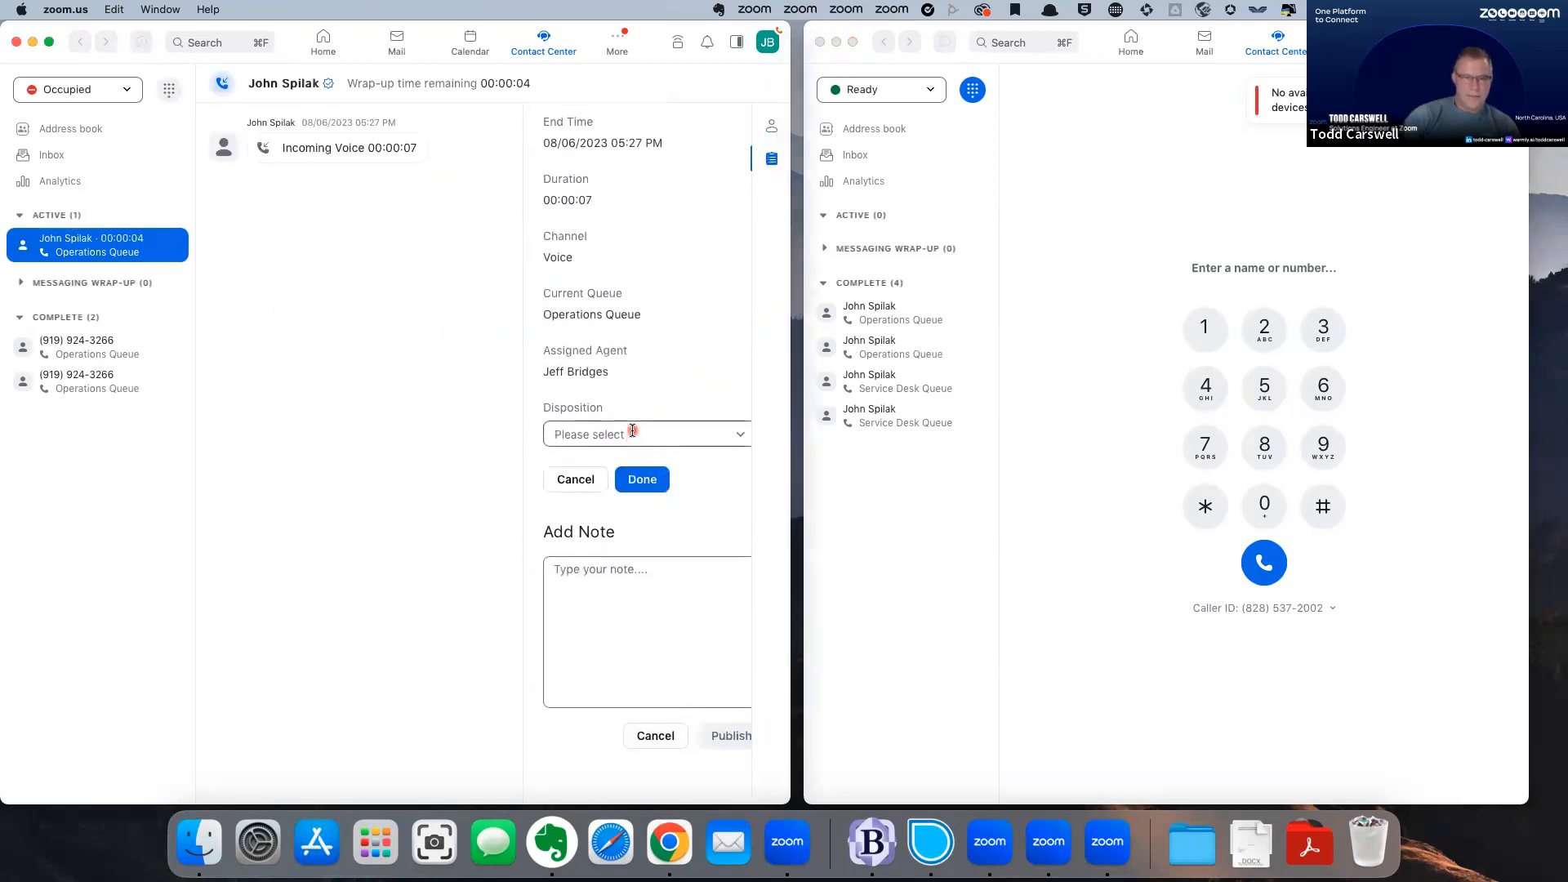
pyautogui.click(646, 433)
pyautogui.click(609, 519)
pyautogui.click(641, 481)
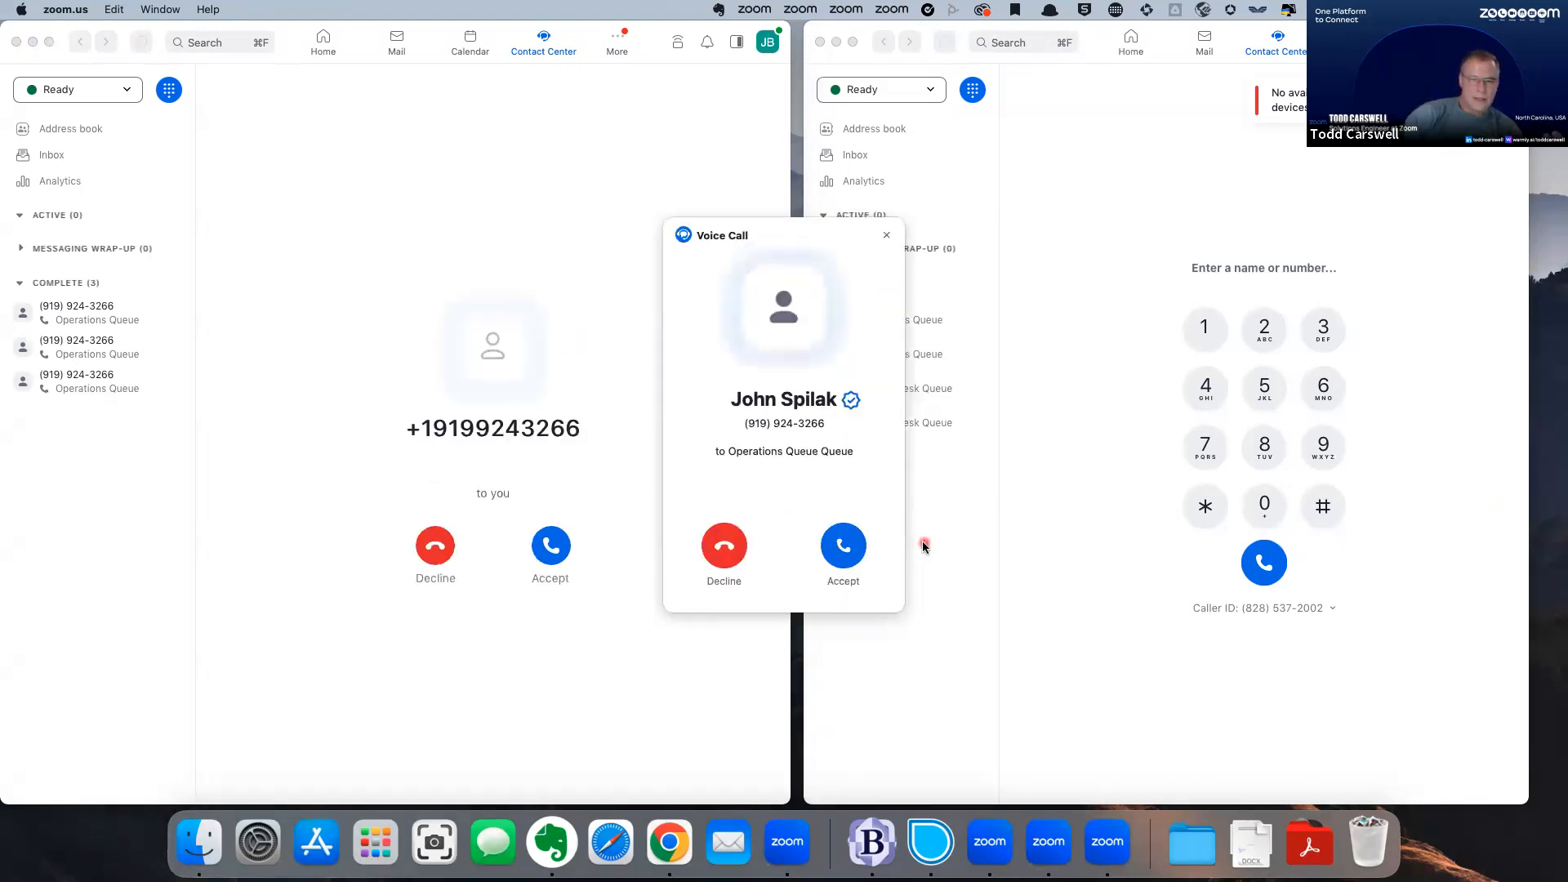
# Accept the next Operations Queue call as the first agent and save its disposition as Open Ticket.
pyautogui.click(845, 552)
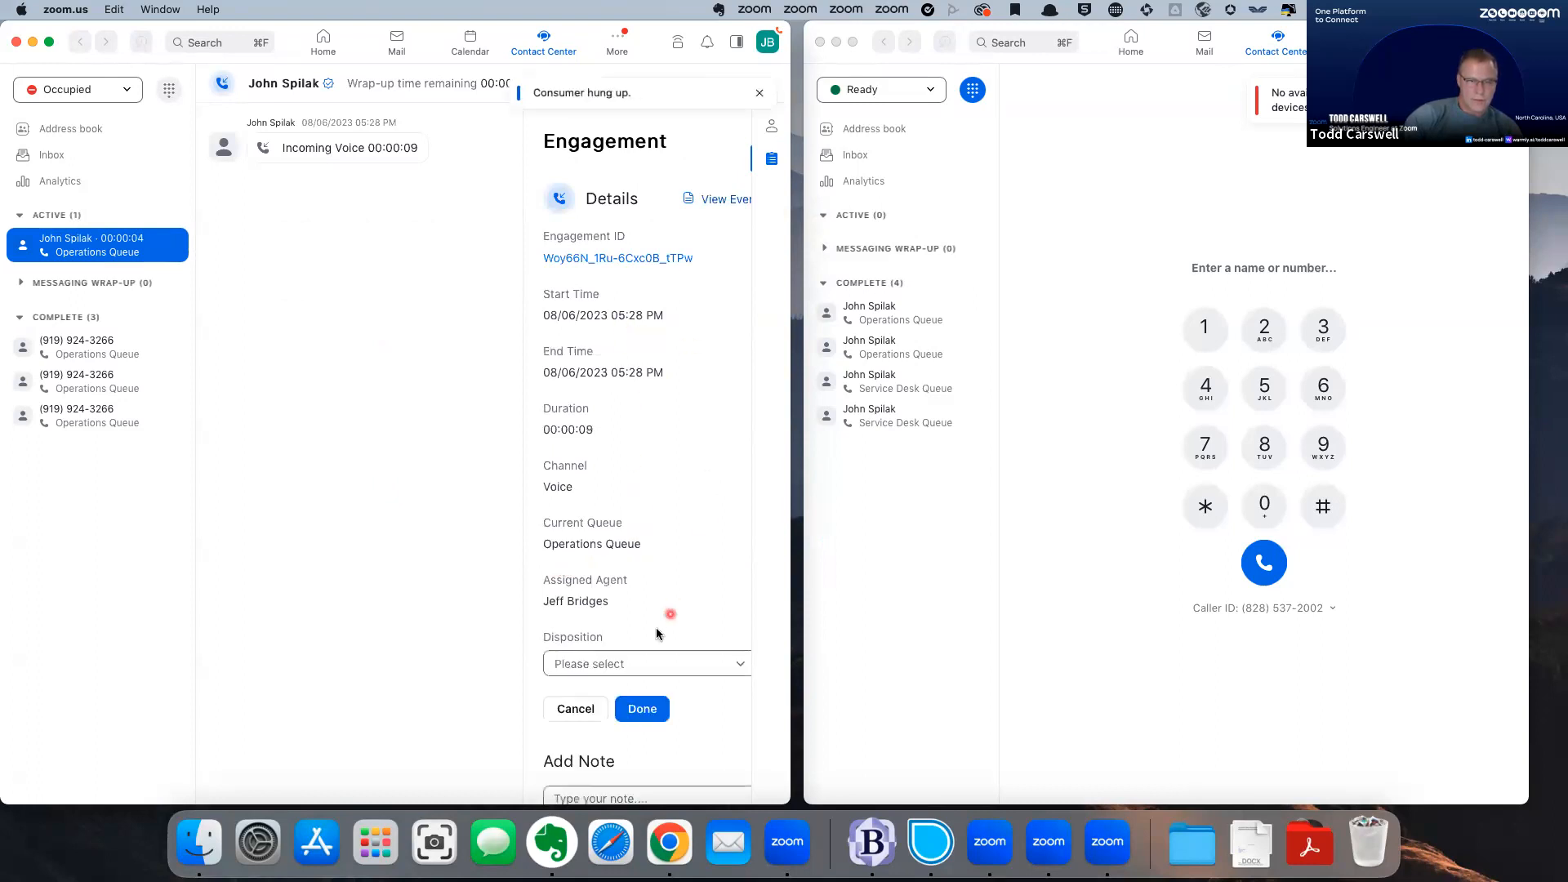
pyautogui.click(625, 664)
pyautogui.click(616, 604)
pyautogui.click(641, 705)
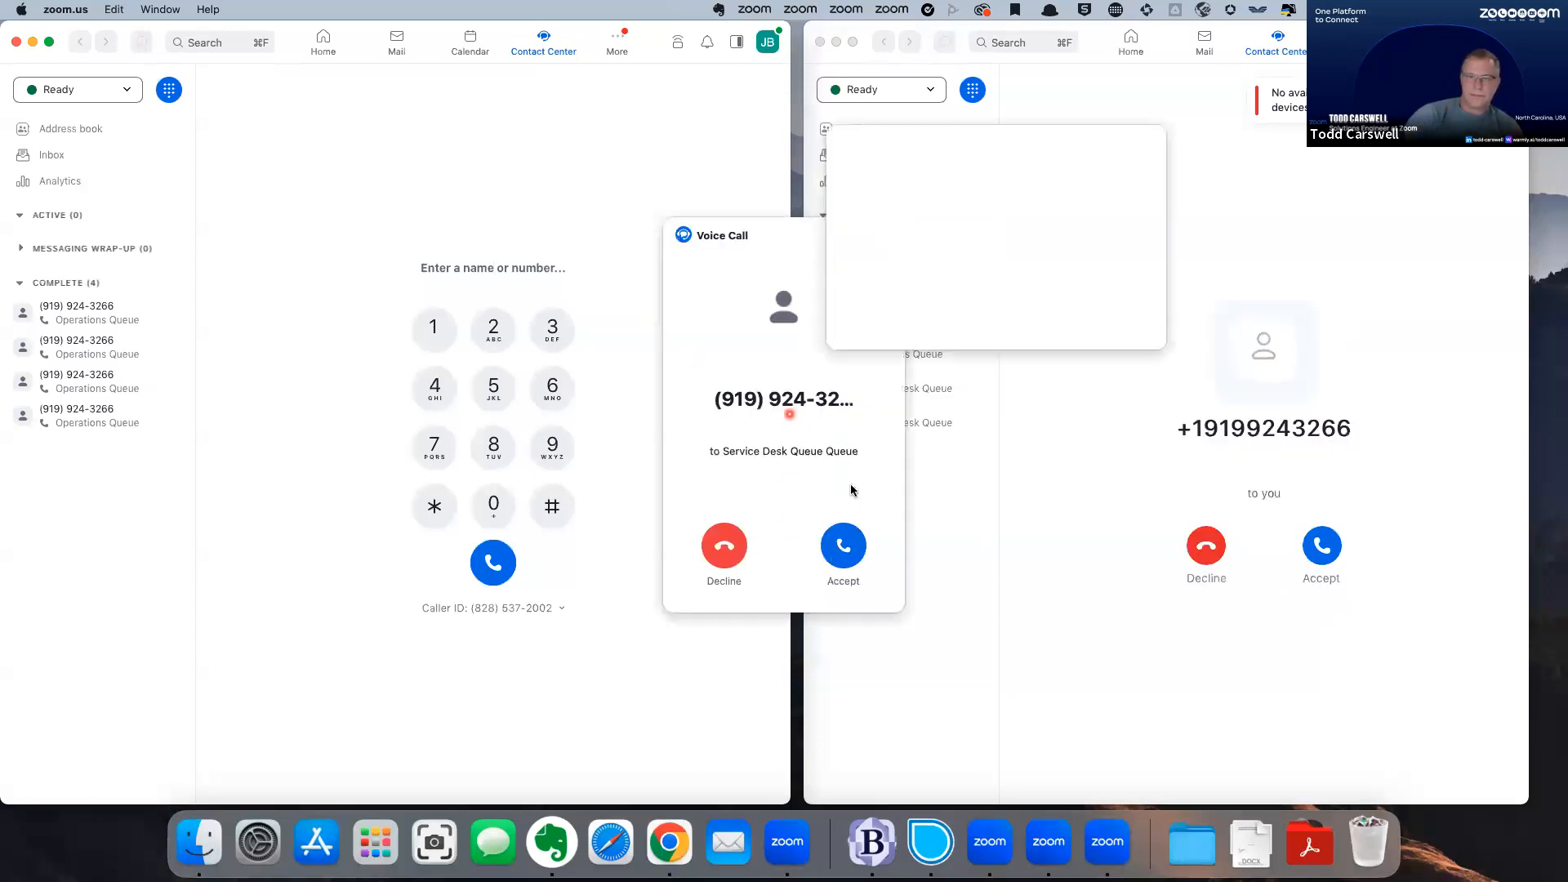
# Accept the Service Desk Queue call as the second agent and save its disposition as Internal Transfer.
pyautogui.click(844, 550)
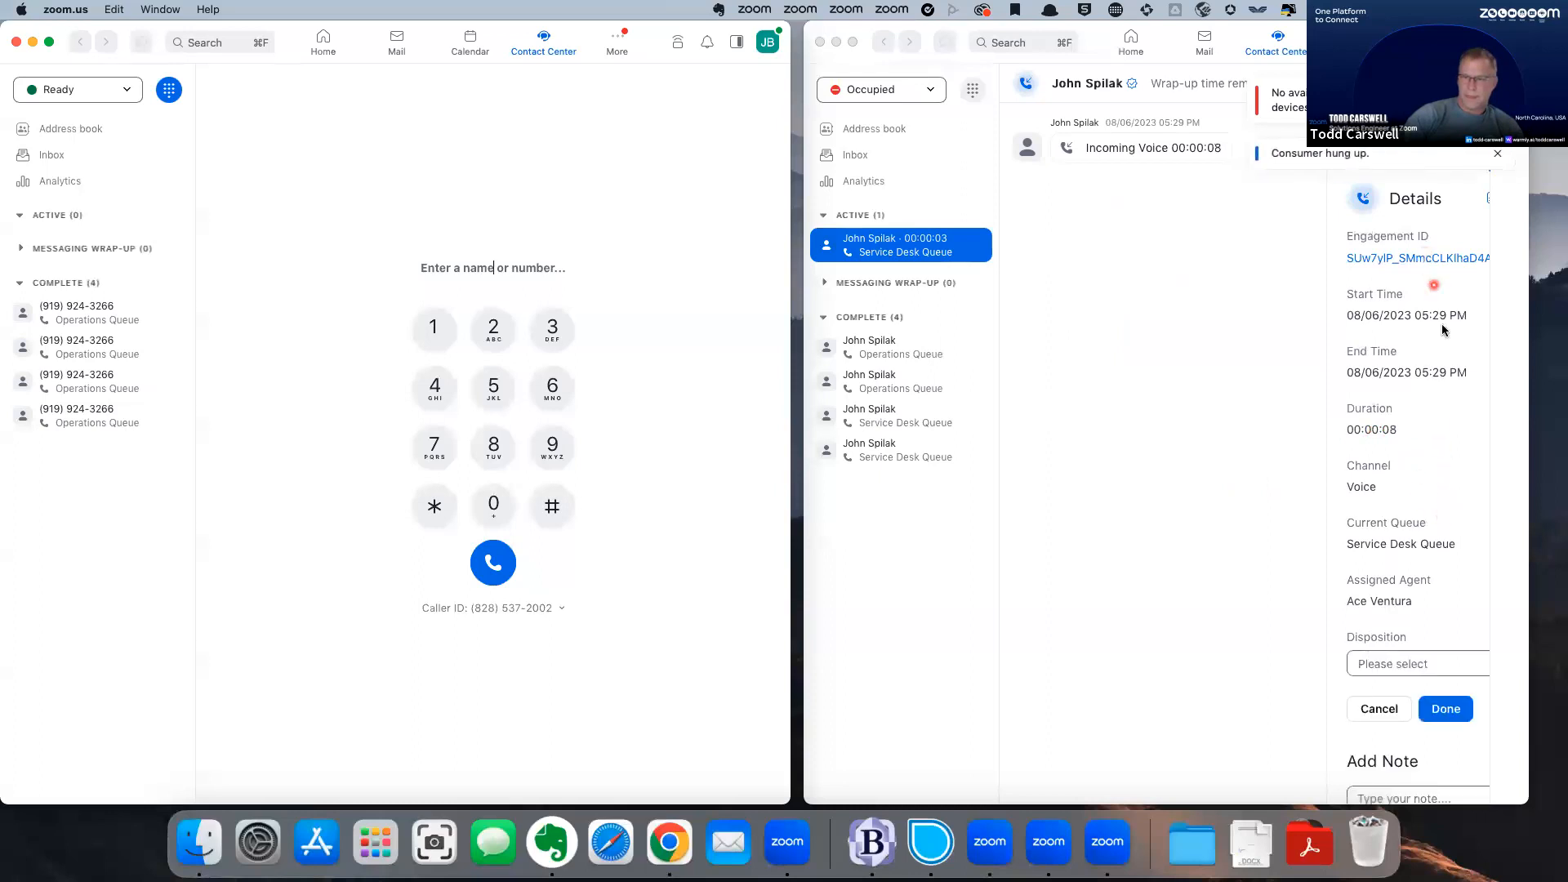
pyautogui.click(1420, 668)
pyautogui.click(1415, 663)
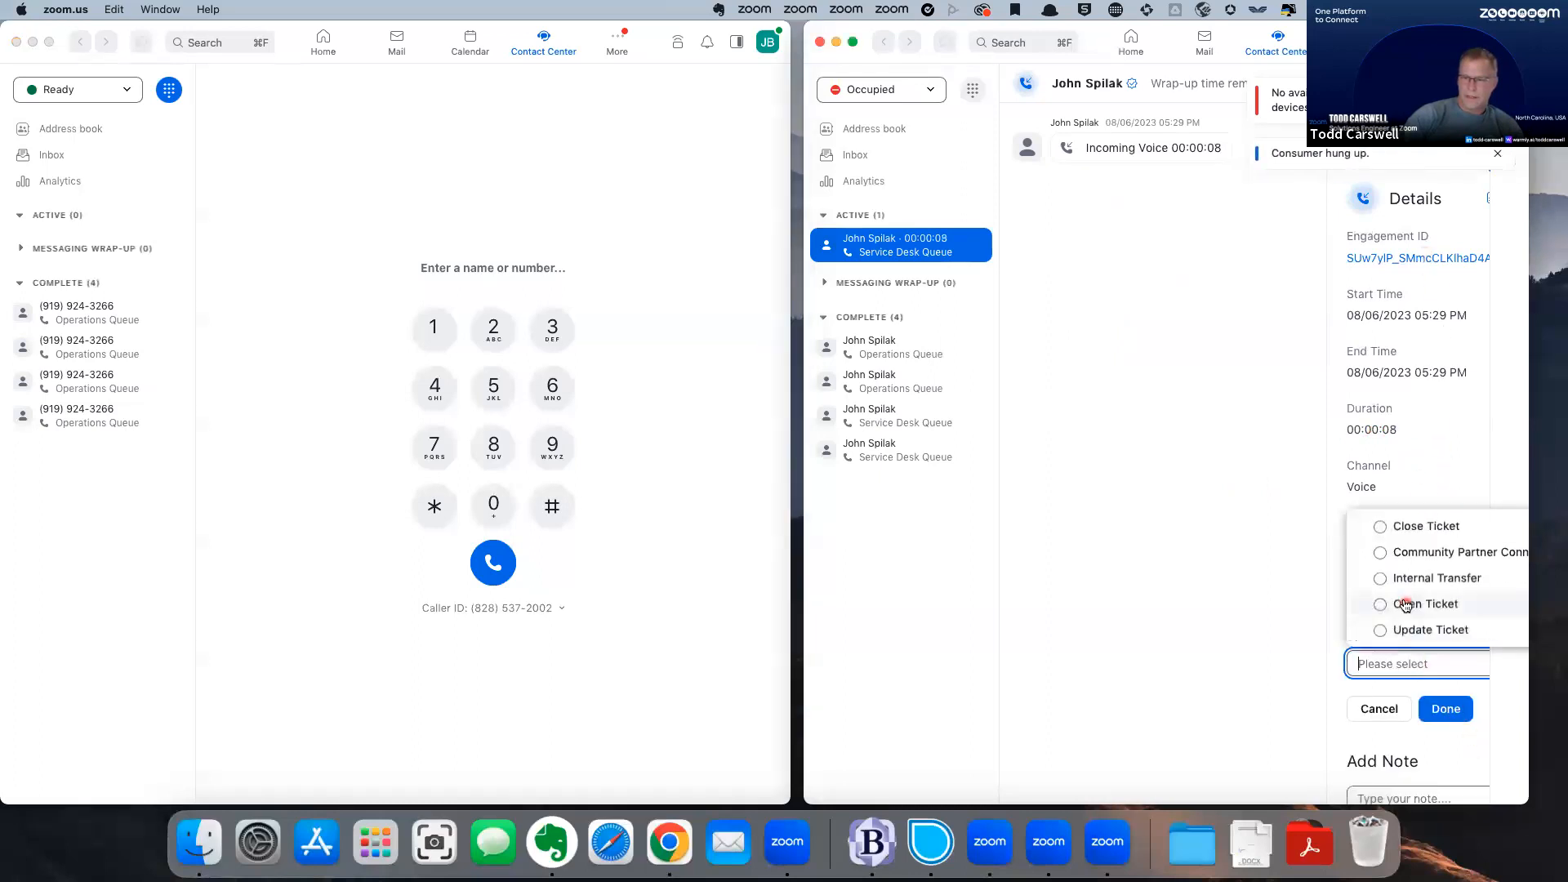
pyautogui.click(1410, 581)
pyautogui.click(1444, 709)
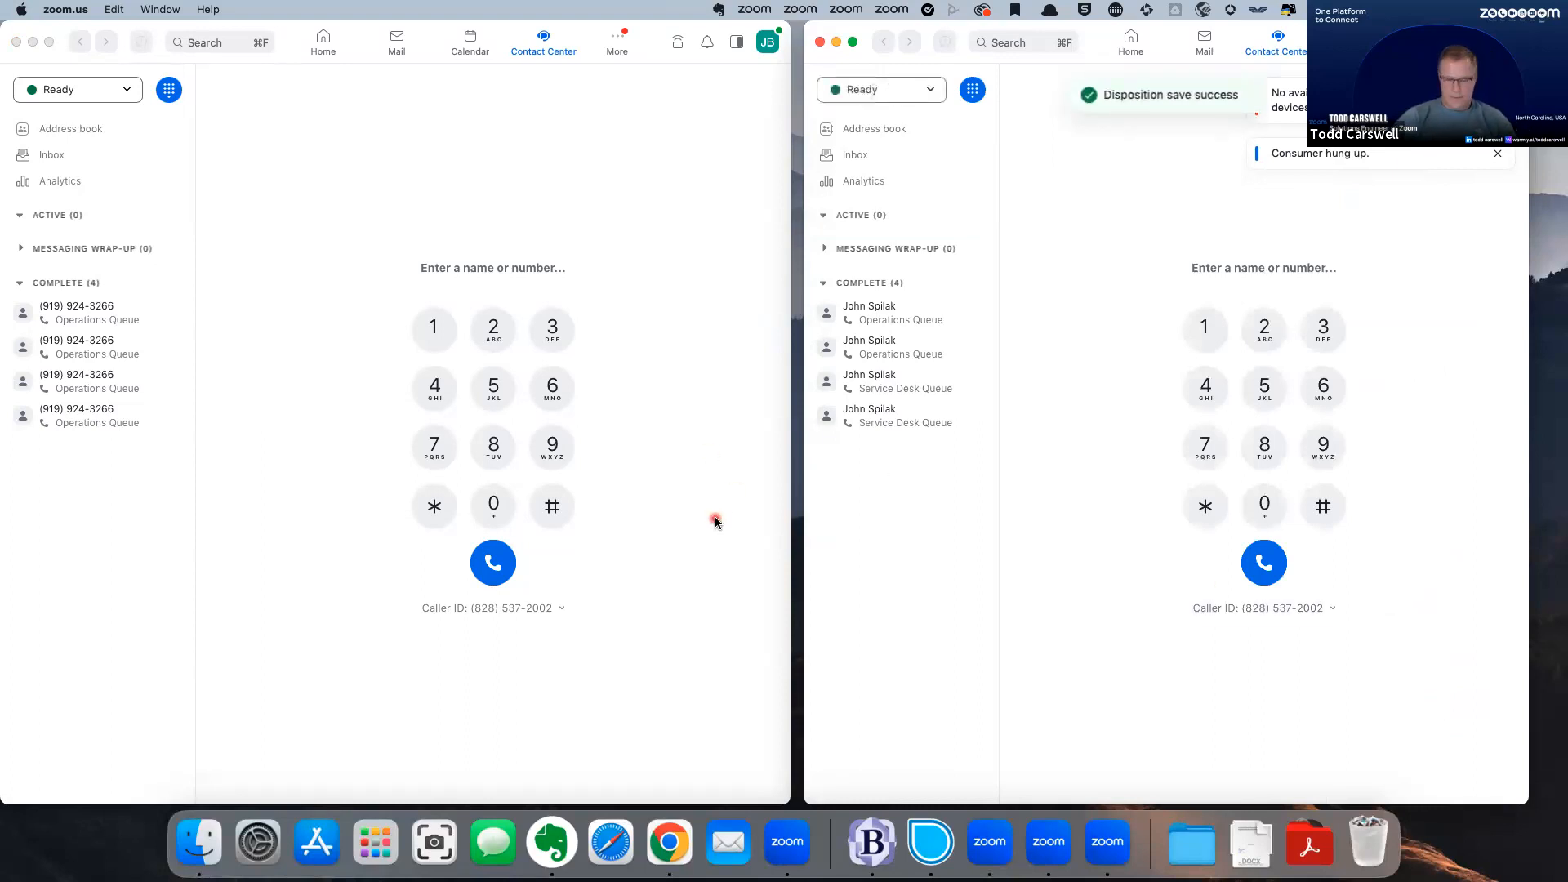
# Switch to the Google Slides presentation in Chrome and show slide 1, followed by slide 2, Introduction.
pyautogui.hotkey('ctrl', 'Left')
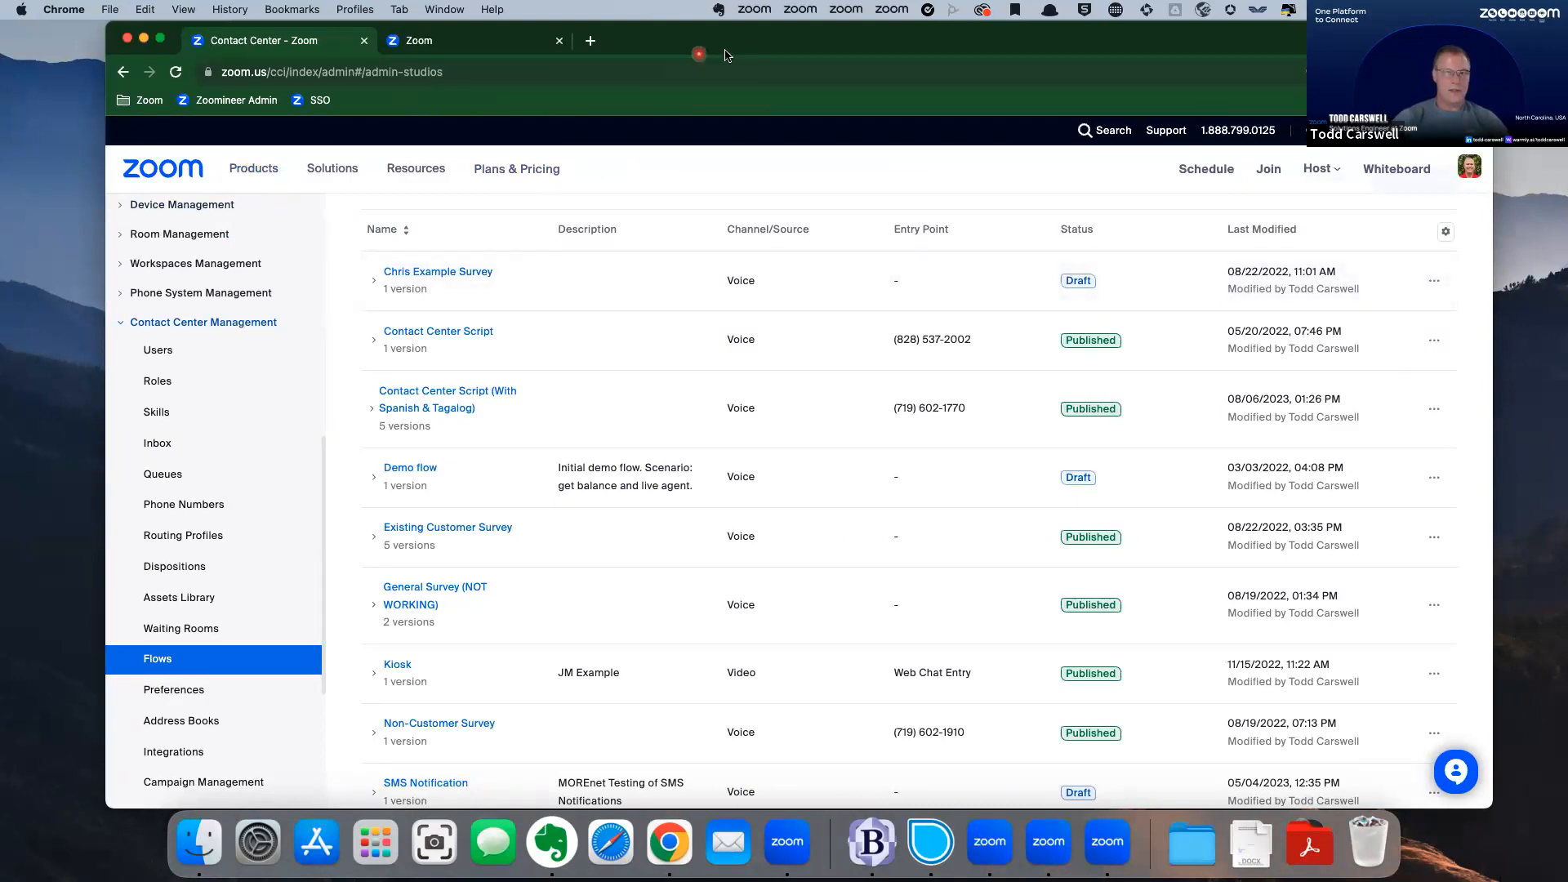
pyautogui.moveTo(723, 41); pyautogui.dragTo(791, 354)
pyautogui.moveTo(1567, 188); pyautogui.dragTo(905, 51)
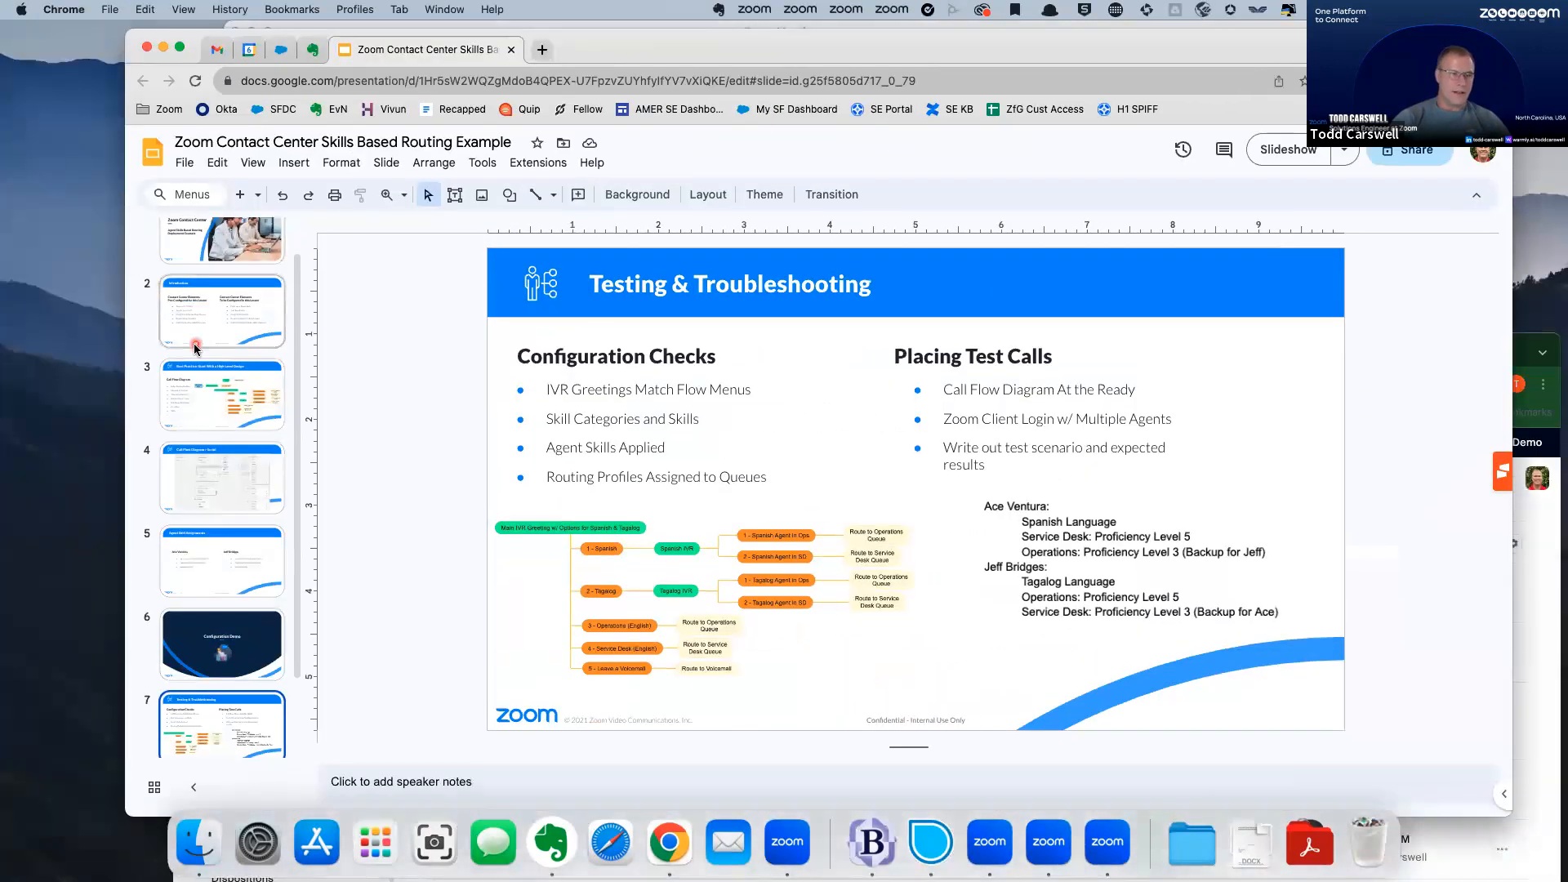
pyautogui.scroll(3, 196, 337)
pyautogui.click(210, 287)
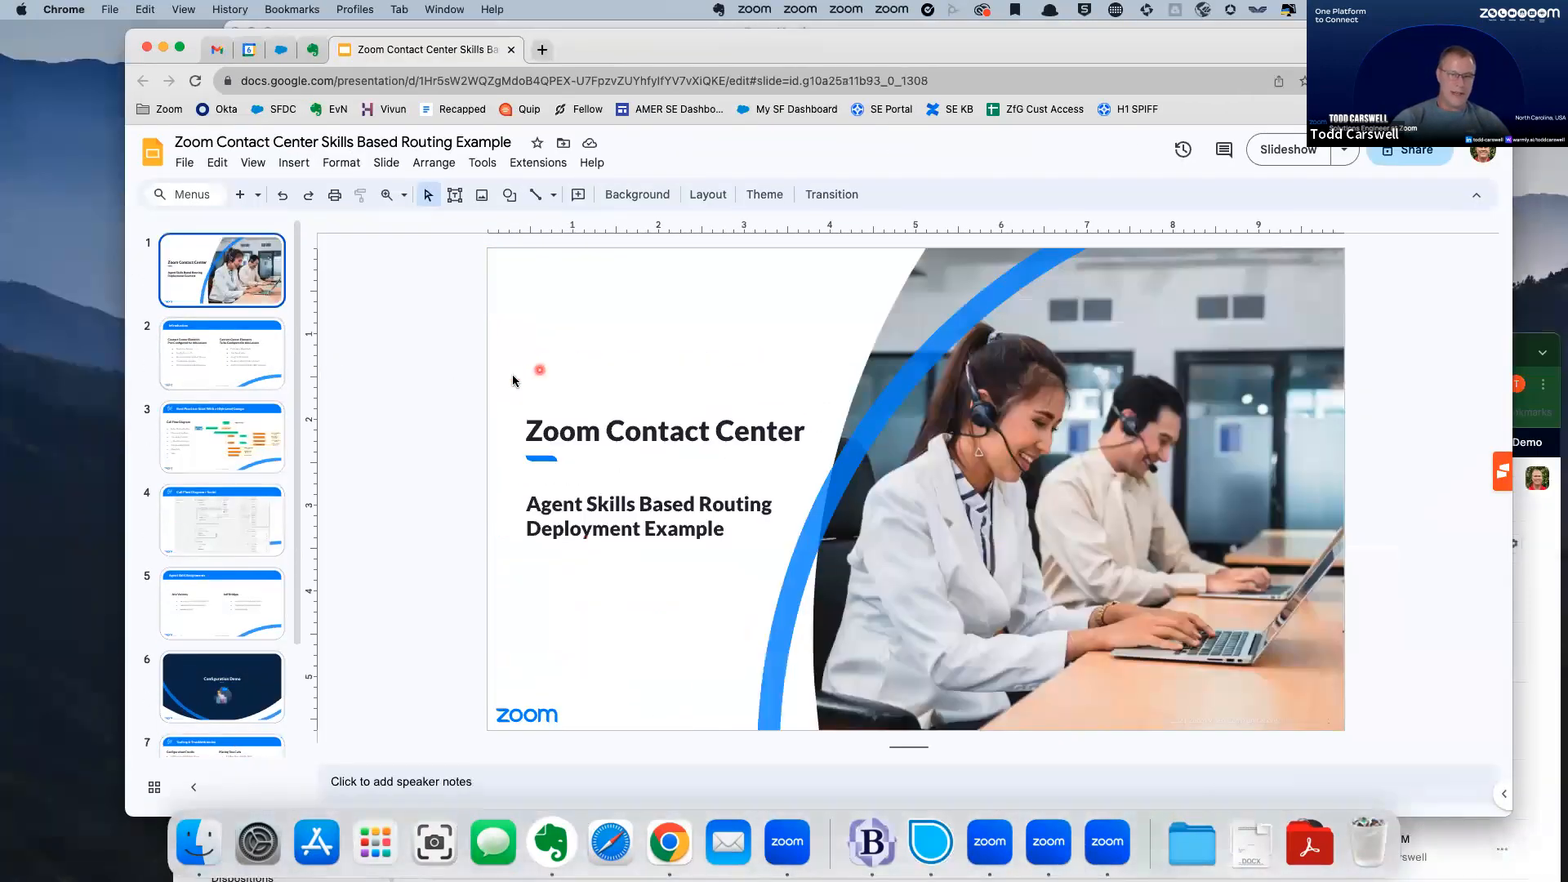
pyautogui.click(236, 387)
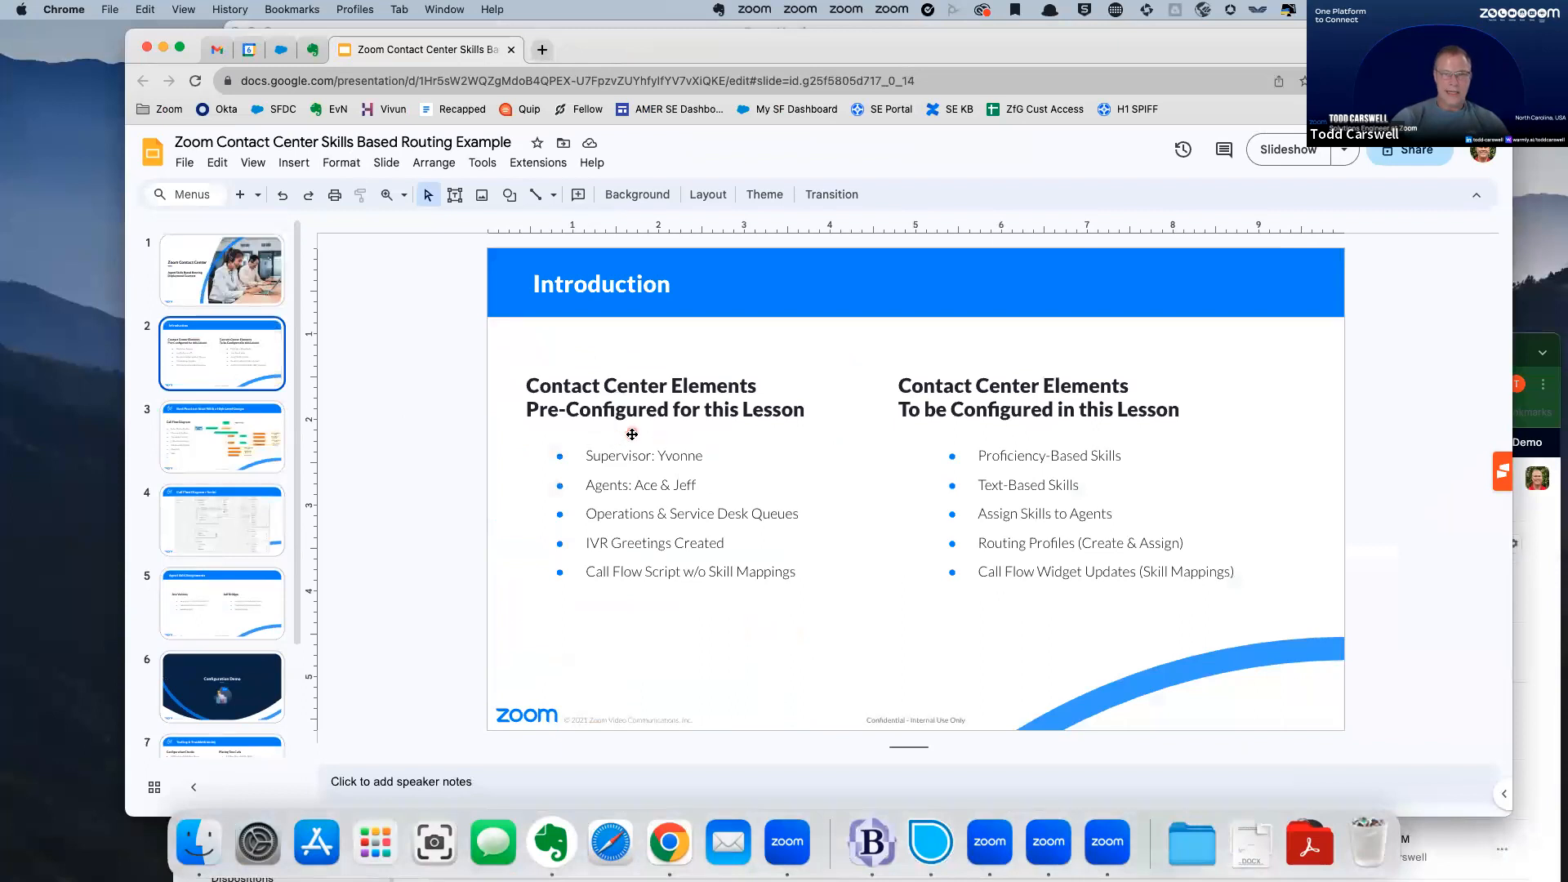
pyautogui.moveTo(982, 49); pyautogui.dragTo(944, 43)
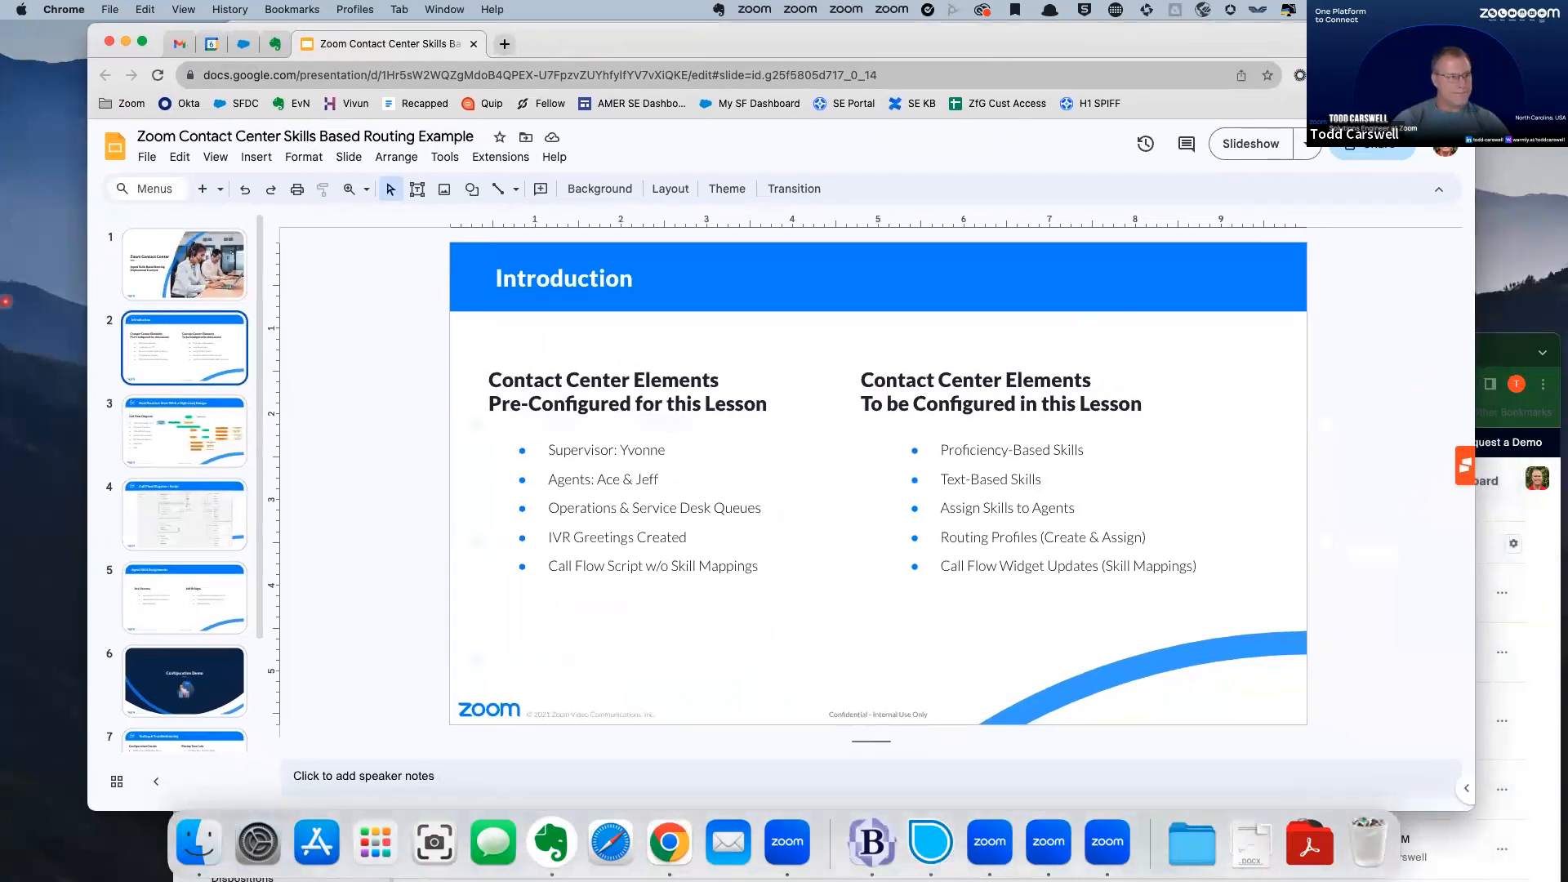